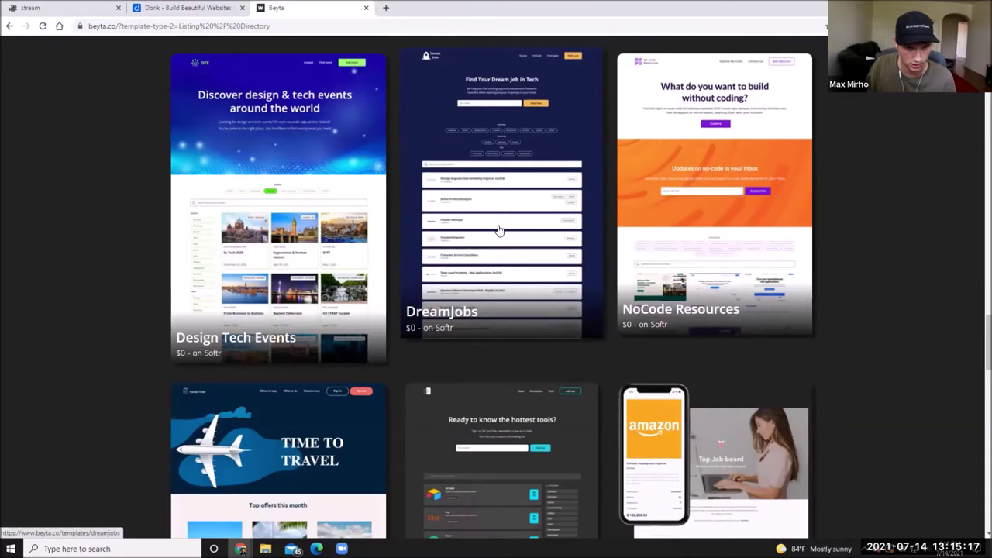
Look through the Listing / Directory templates in the Beyta gallery.
scroll(499, 231, "down", 2)
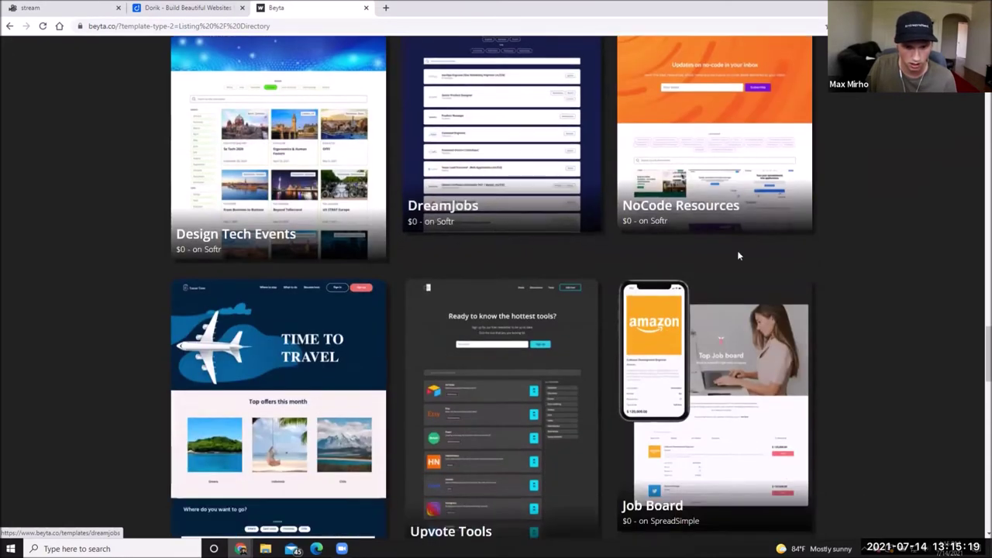
scroll(711, 250, "down", 2)
scroll(153, 305, "down", 4)
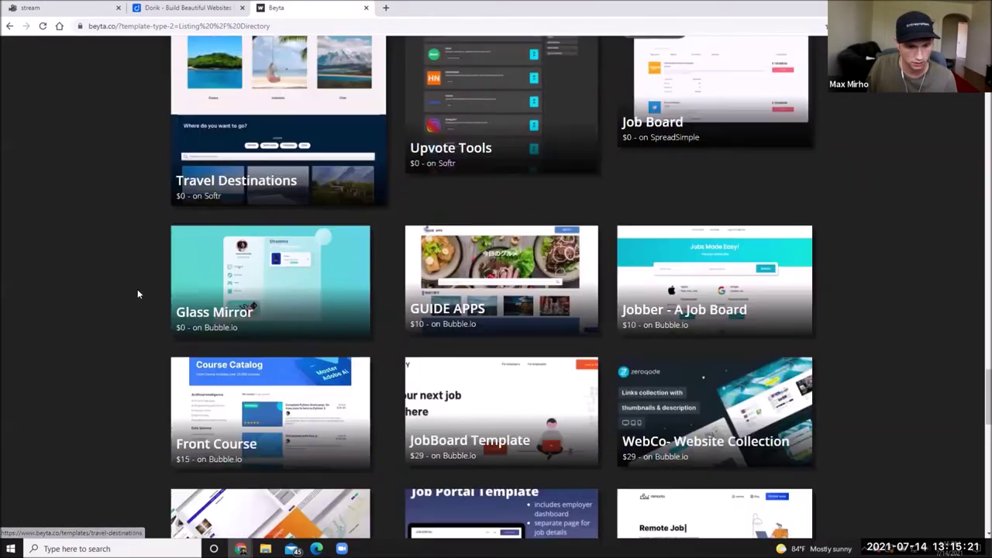
scroll(151, 293, "down", 2)
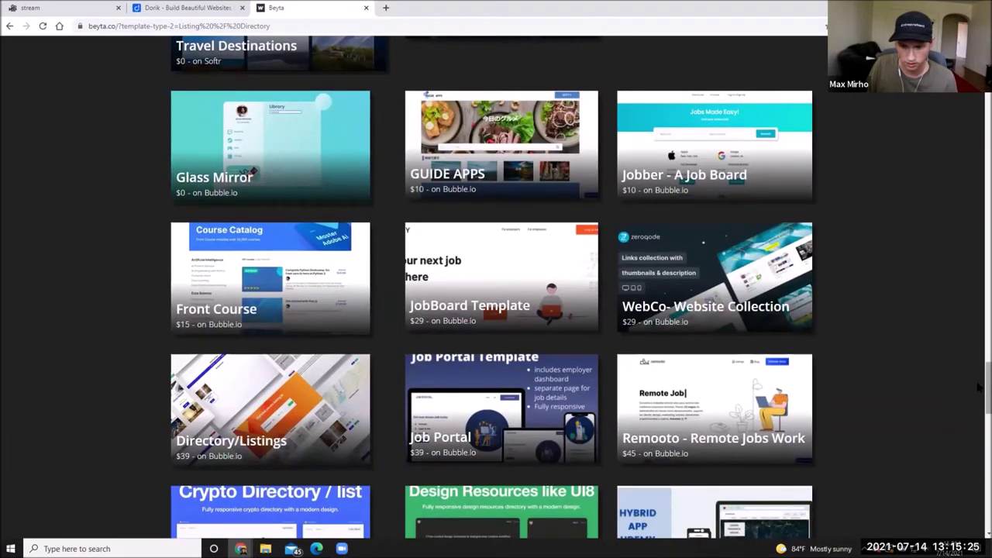
scroll(978, 411, "up", 3)
scroll(979, 411, "down", 7)
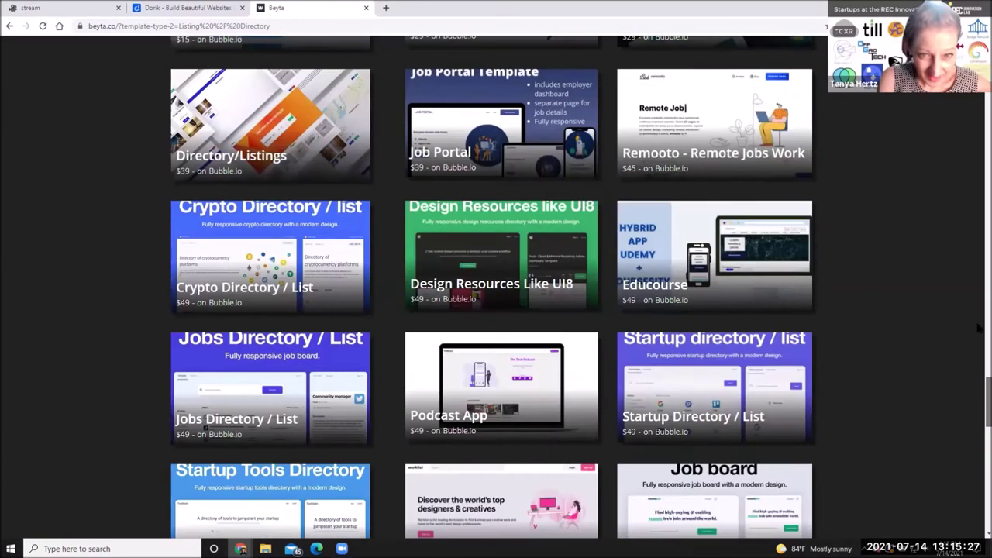
scroll(979, 372, "up", 10)
scroll(698, 64, "down", 2)
Open the Softr website in a new browser tab and go to the Softr Studio dashboard.
left_click(386, 8)
type("soft")
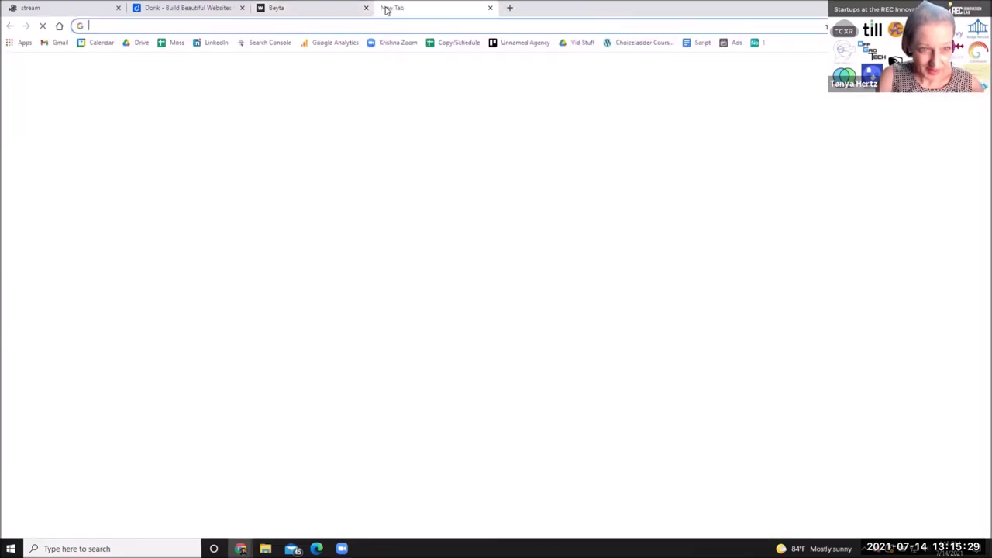
key("Return")
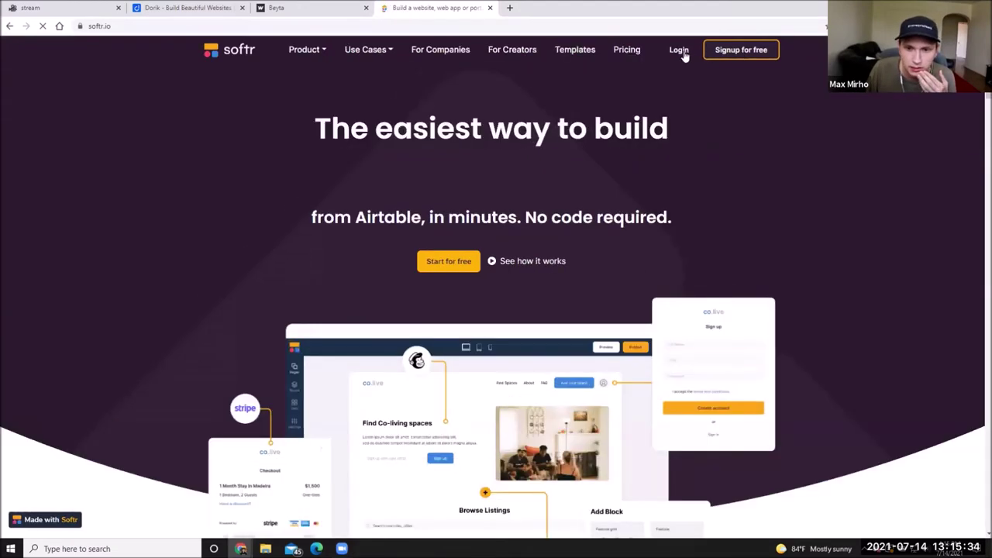
left_click(685, 54)
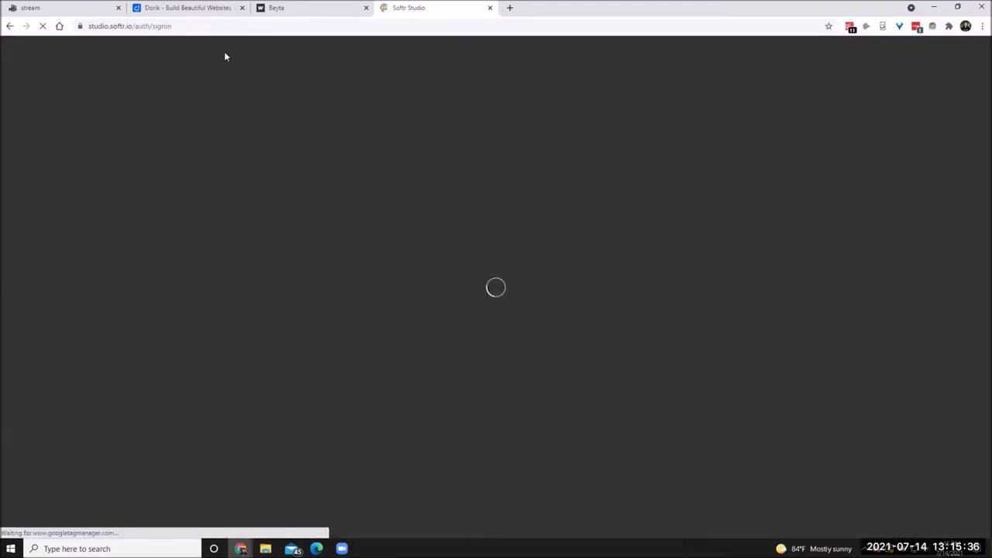
left_click(126, 26)
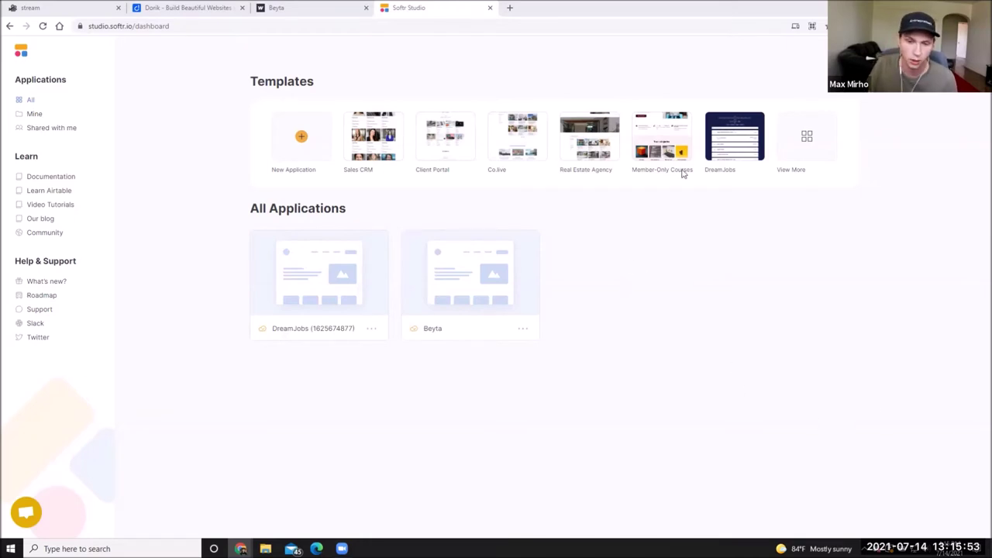
Return to the Beyta gallery and open the detail page of the DreamJobs template.
left_click(351, 7)
scroll(481, 225, "up", 3)
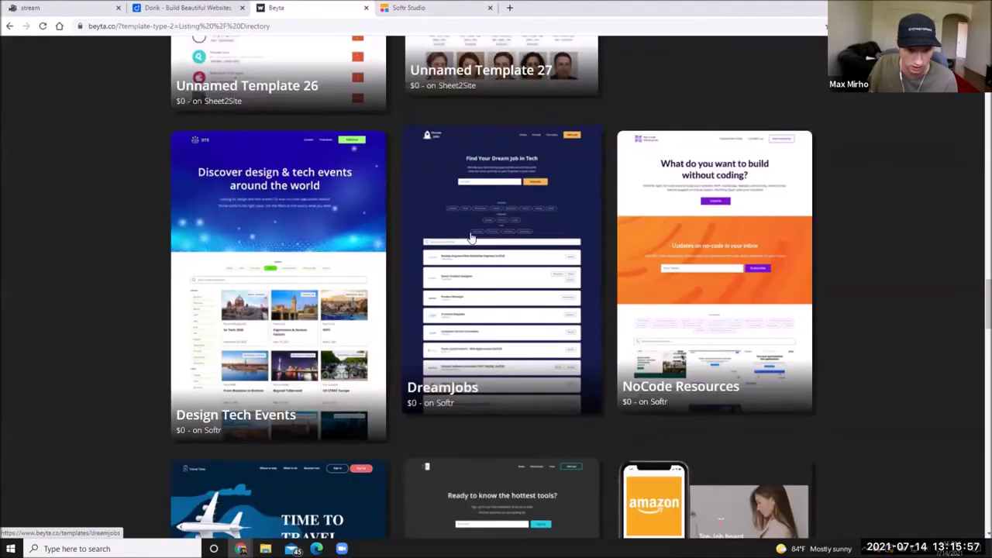
left_click(484, 255)
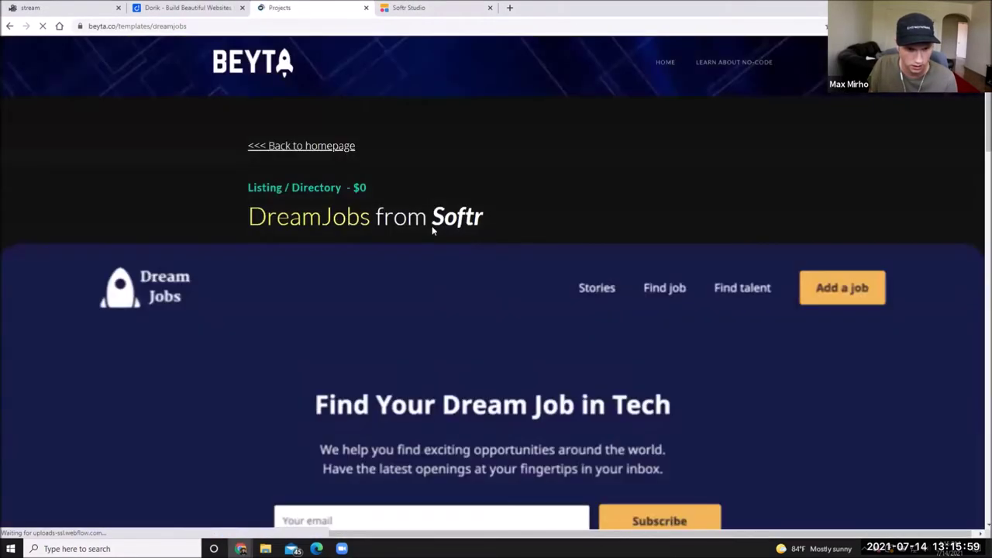
In Softr Studio, start an application from the DreamJobs template and submit the Airtable API key.
left_click(418, 8)
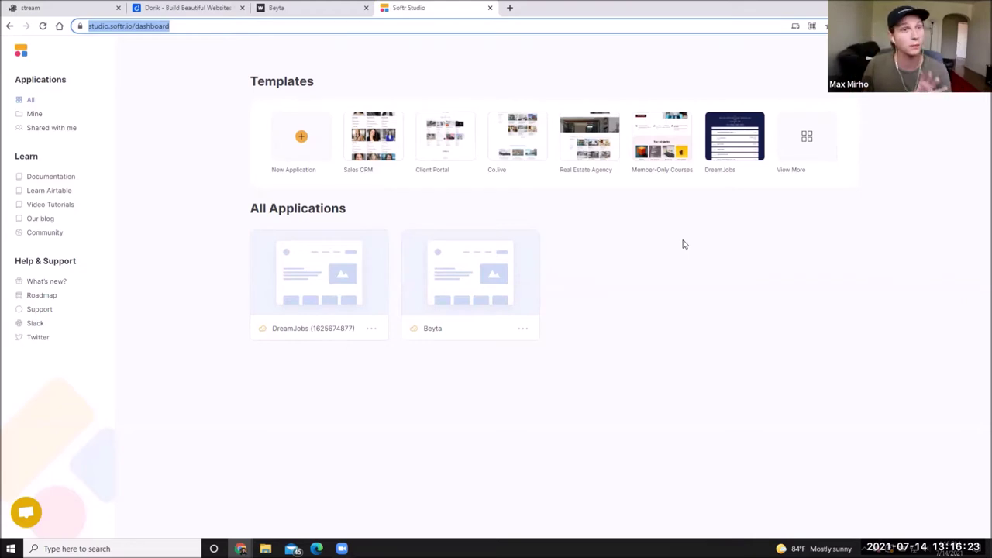
mouse_move(723, 141)
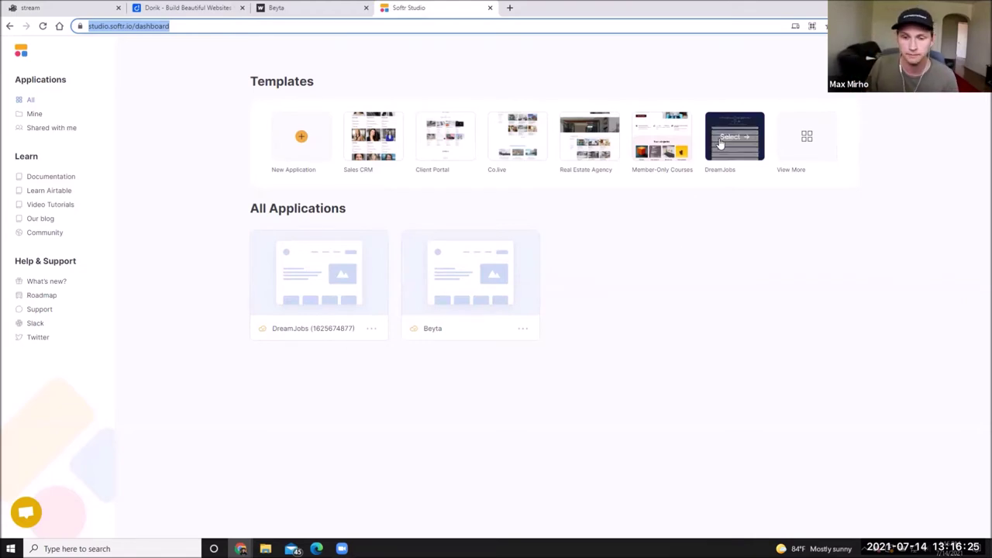
left_click(728, 138)
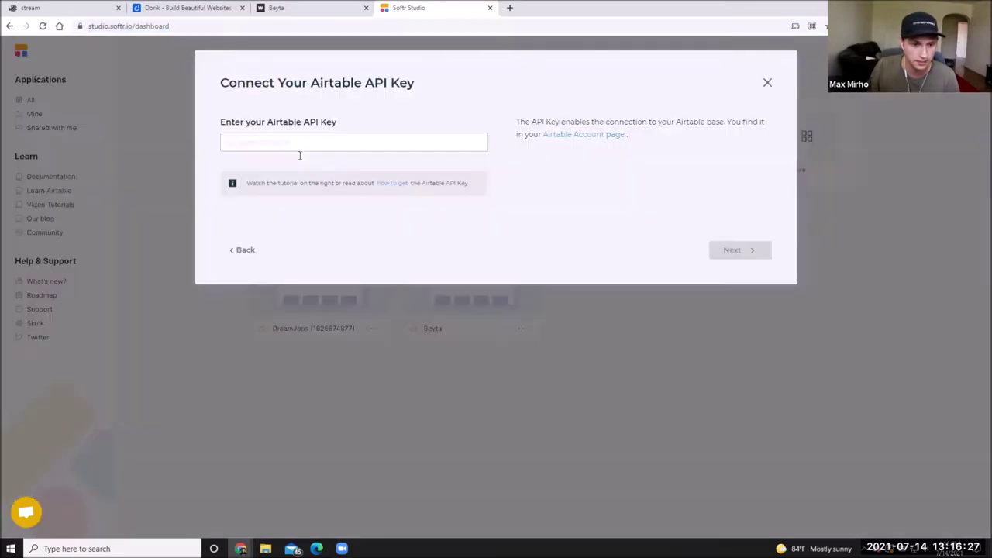
left_click(279, 141)
key("ctrl+v")
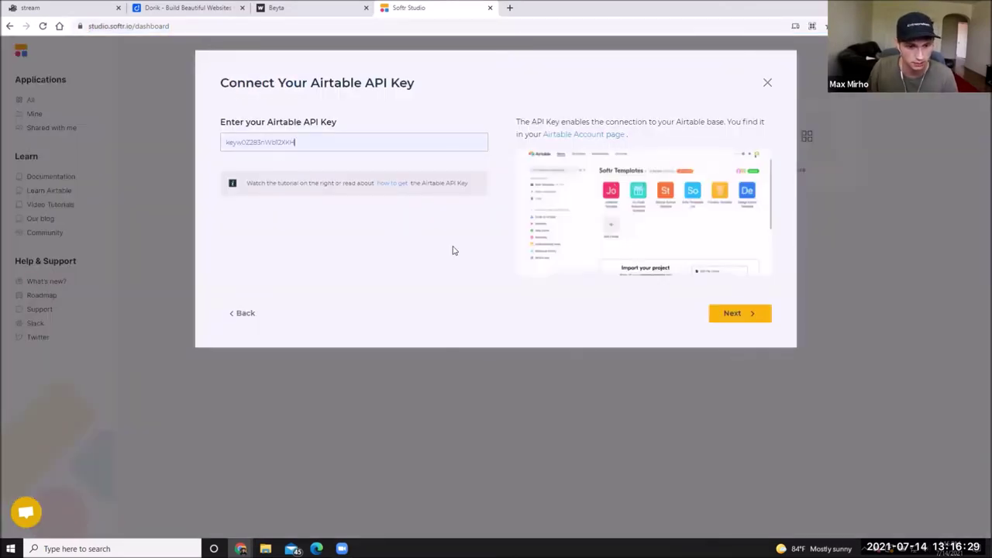
left_click(734, 315)
Choose to use the template's base for the Airtable connection and continue to the base setup.
left_click(624, 190)
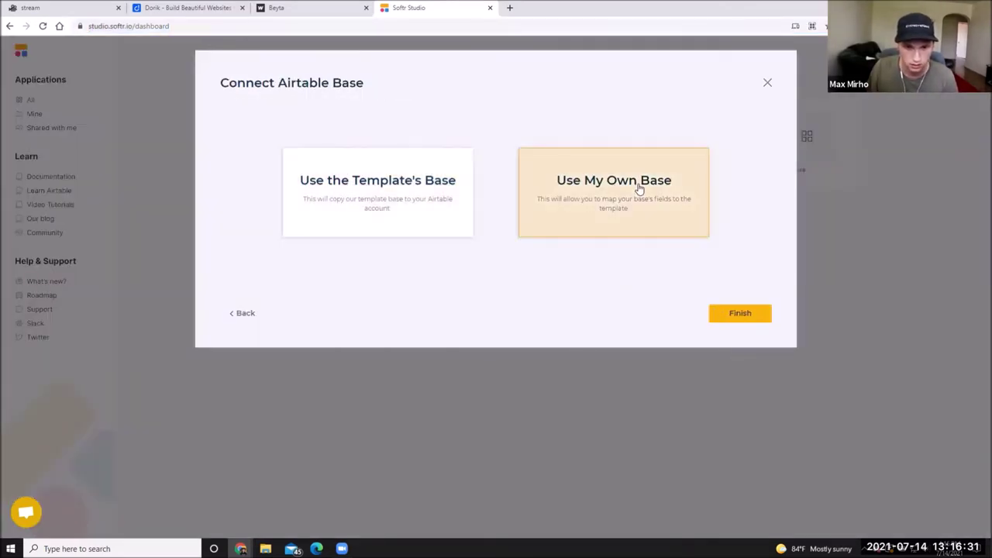
left_click(321, 202)
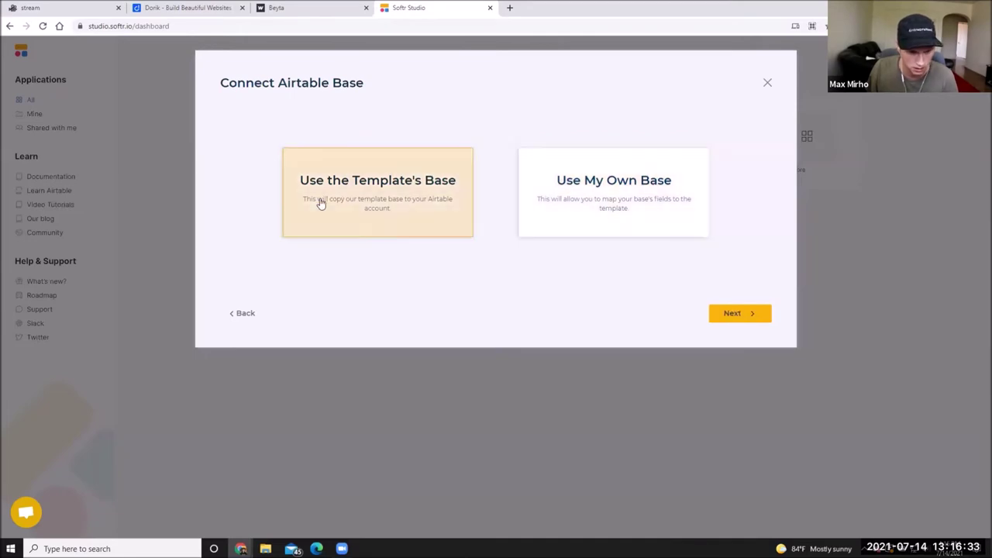
left_click(736, 314)
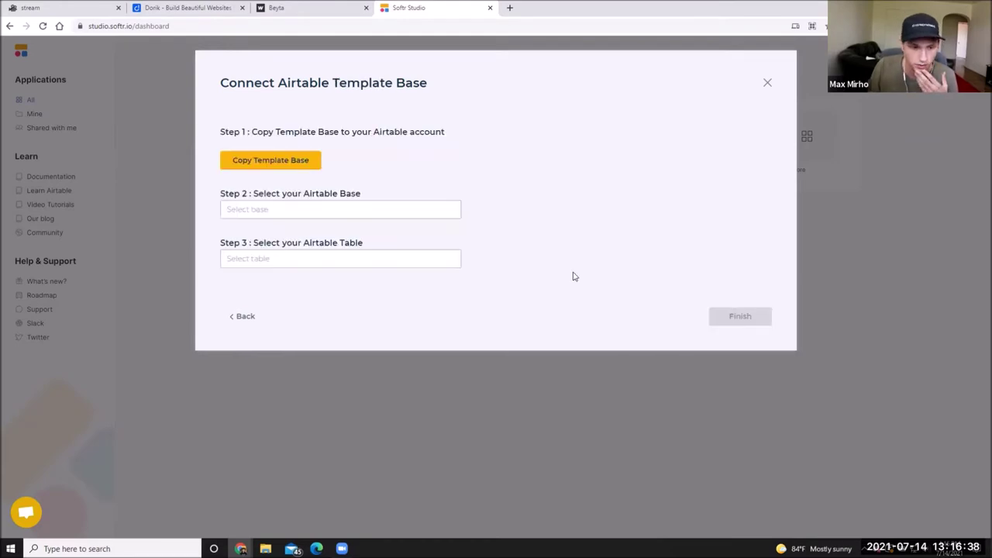
Select JobBoard Template as the Airtable base for the application.
left_click(317, 211)
scroll(350, 279, "down", 3)
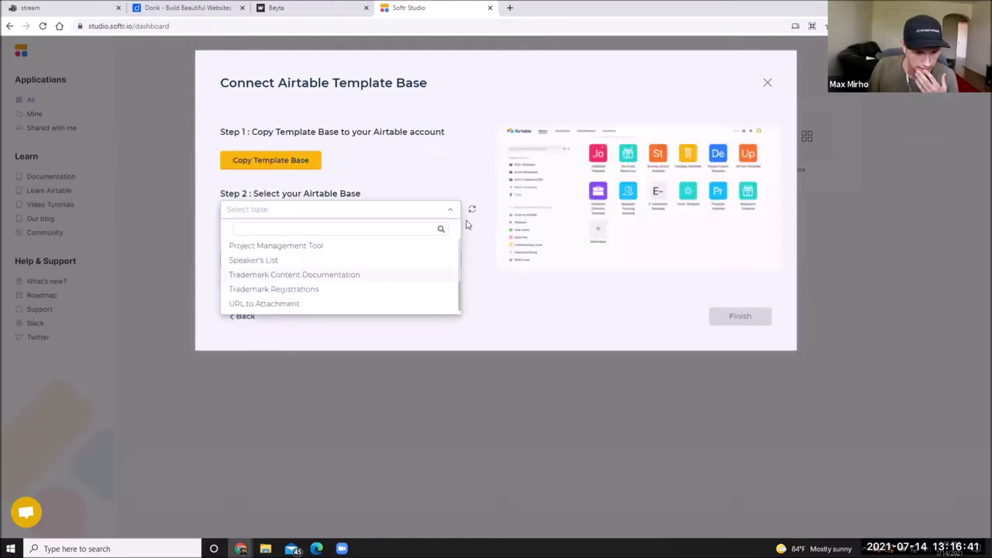
left_click(314, 210)
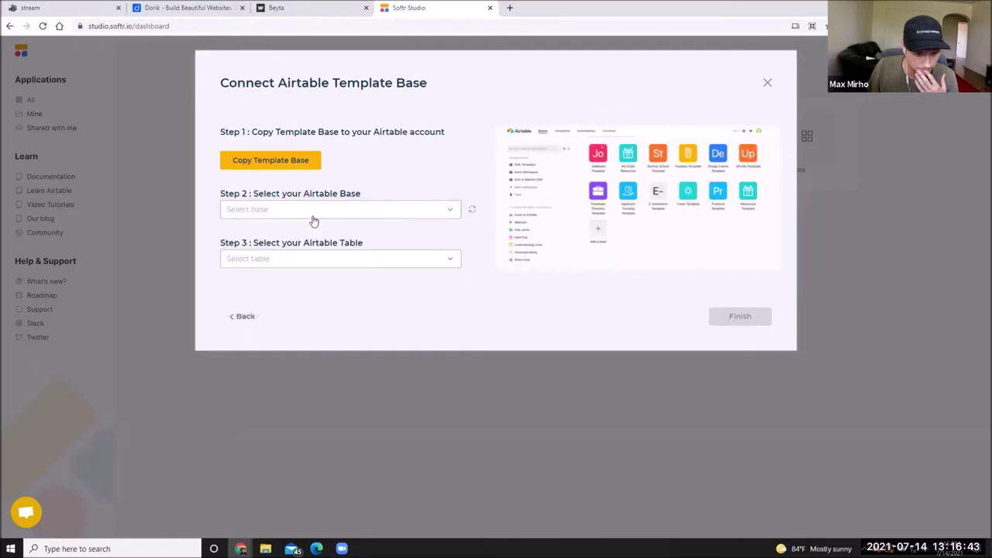
left_click(322, 259)
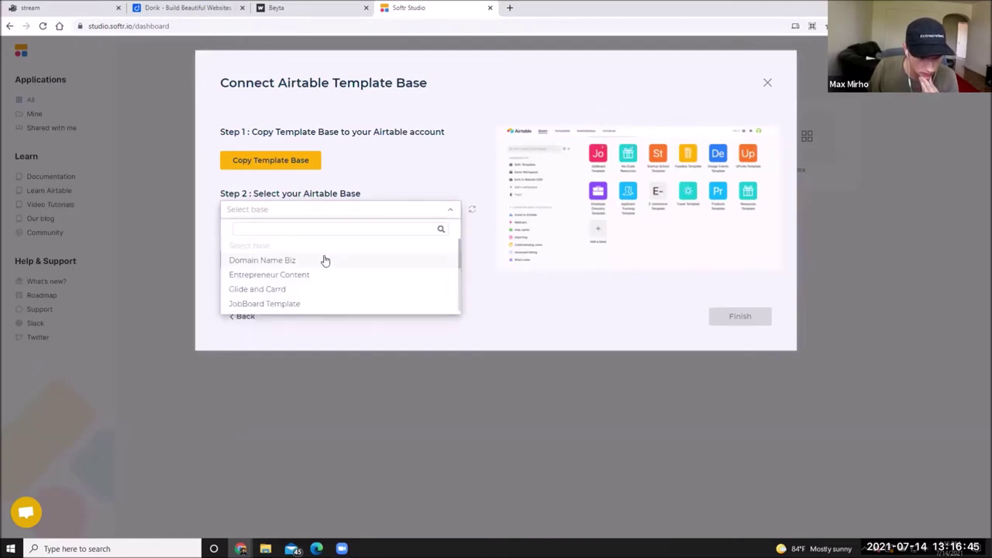
scroll(302, 257, "down", 1)
left_click(302, 255)
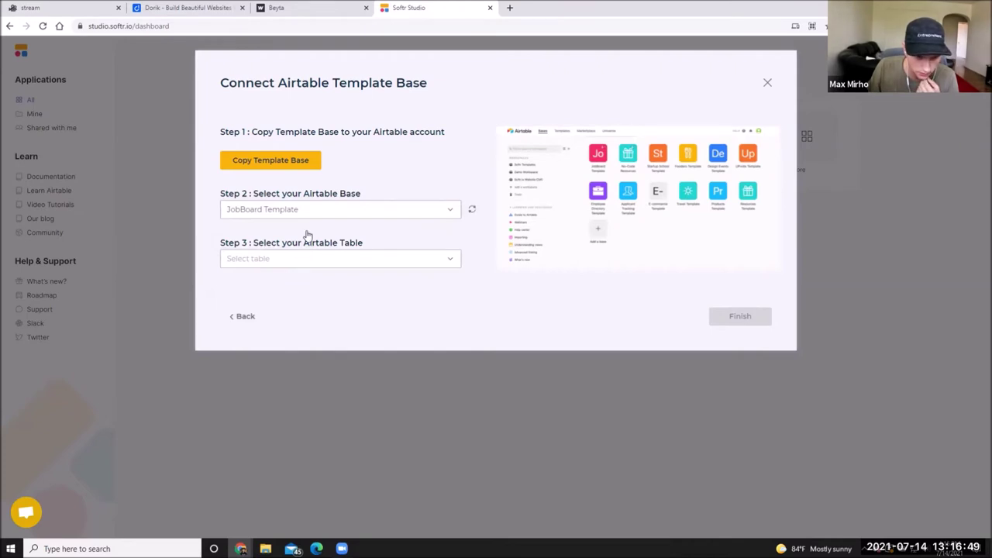
left_click(319, 263)
scroll(338, 300, "up", 1)
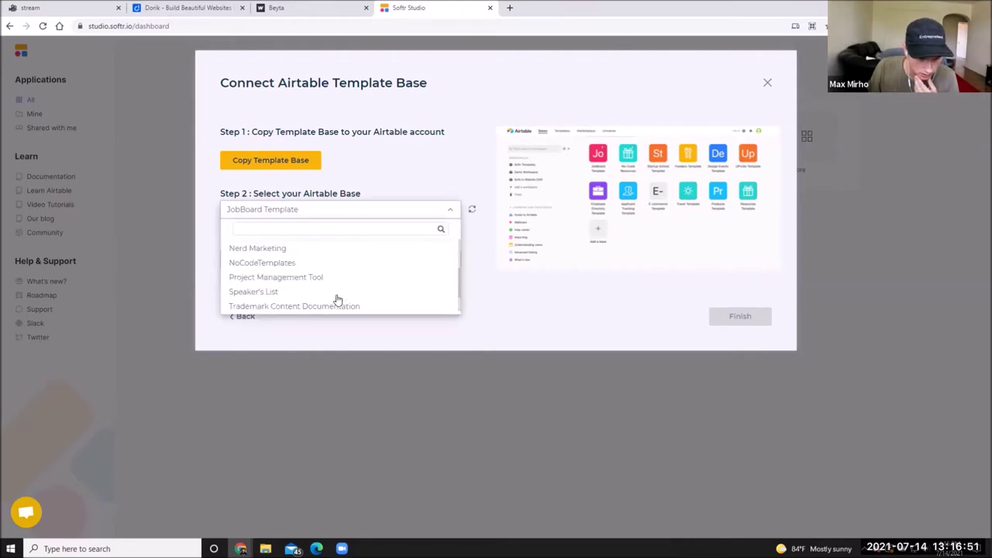
left_click(442, 319)
Switch to Airtable in a new tab and open the JobBoard Template base to review its job records.
left_click(507, 9)
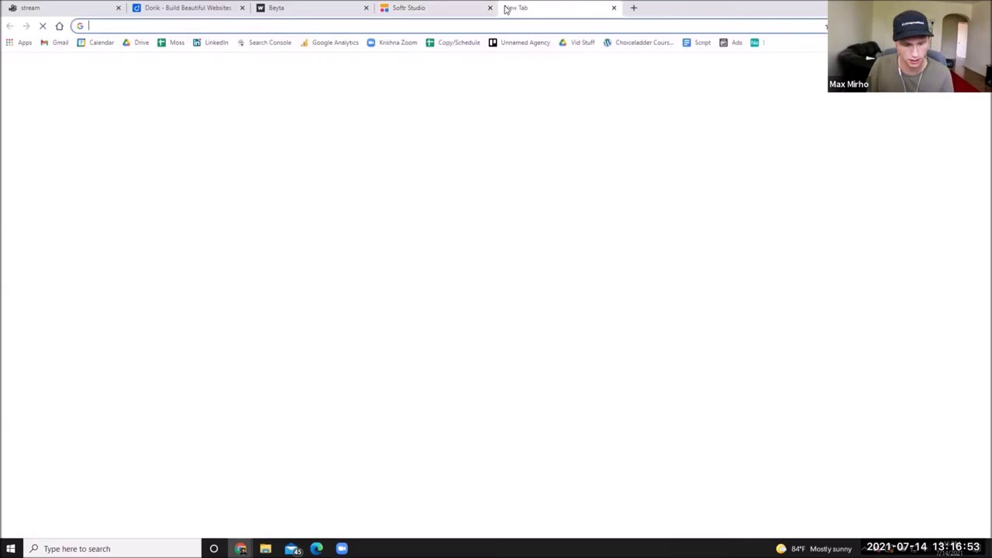
type("air")
key("Return")
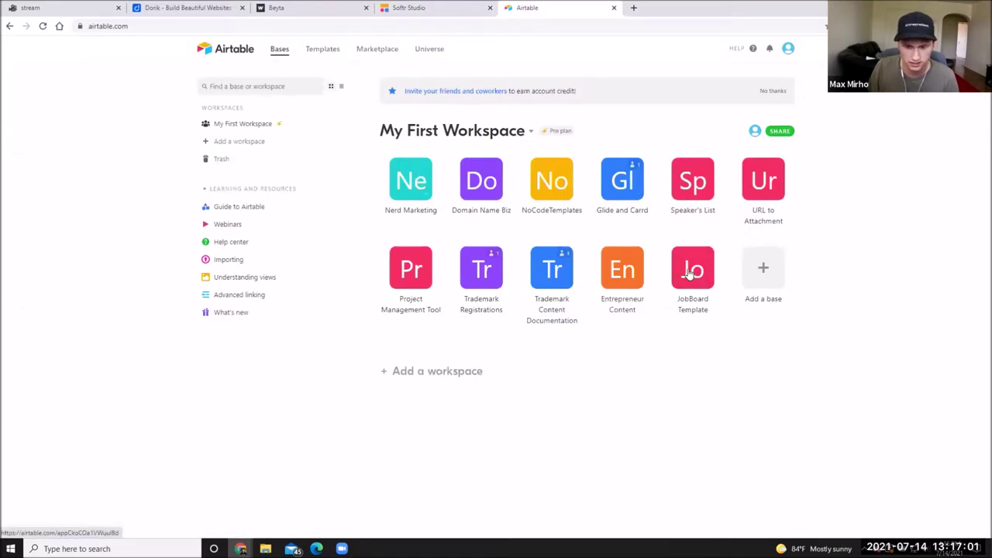
left_click(690, 271)
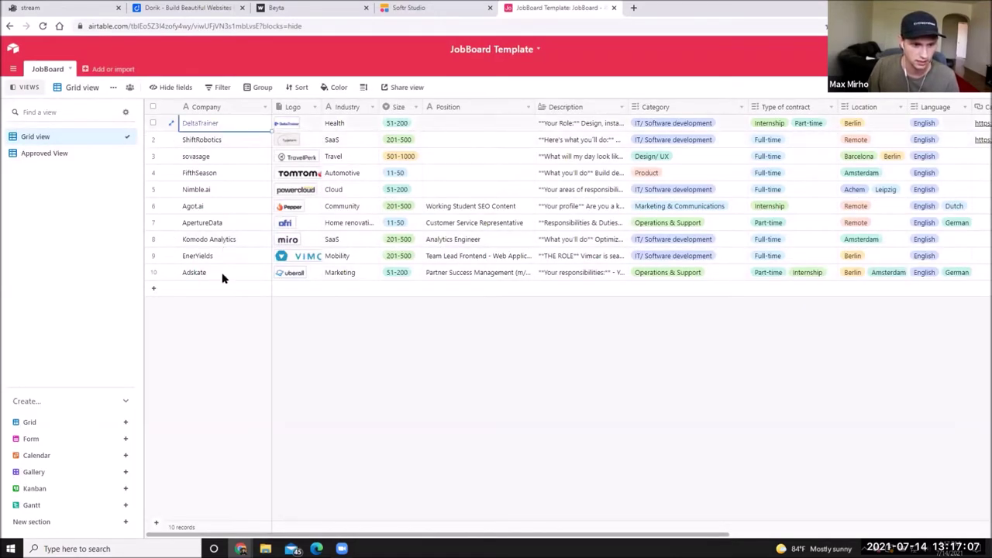
left_click(407, 314)
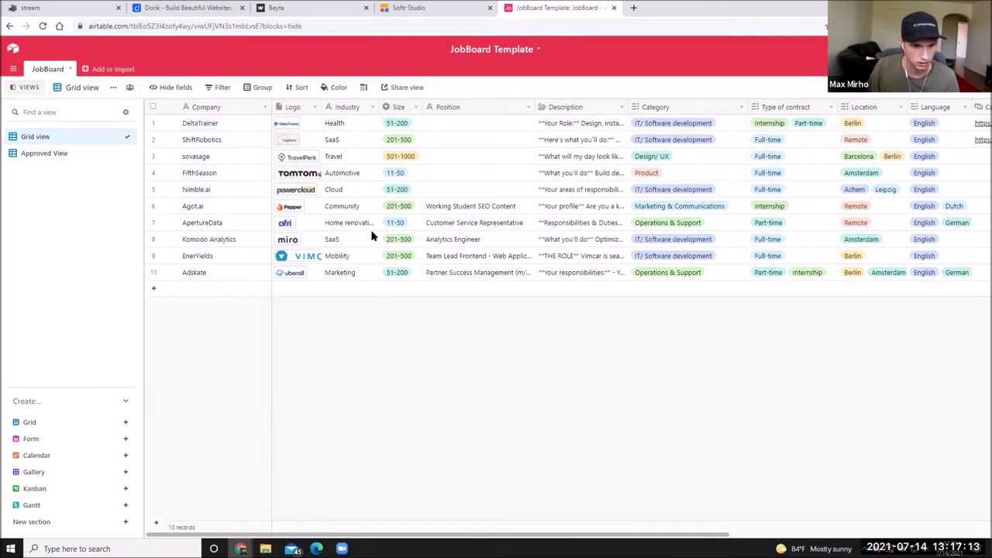
Back in Softr Studio, select JobBoard as the Airtable table and finish creating the application.
left_click(426, 8)
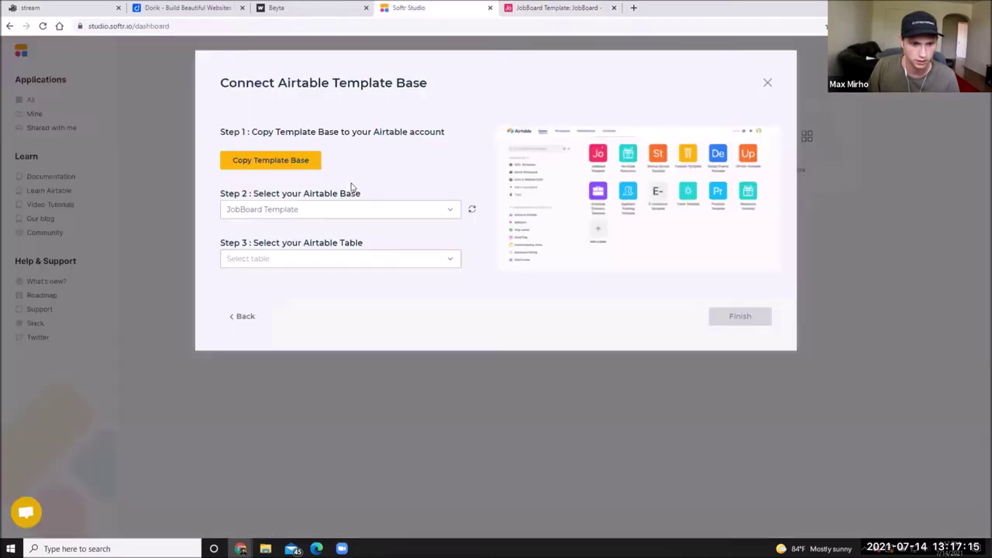
left_click(314, 258)
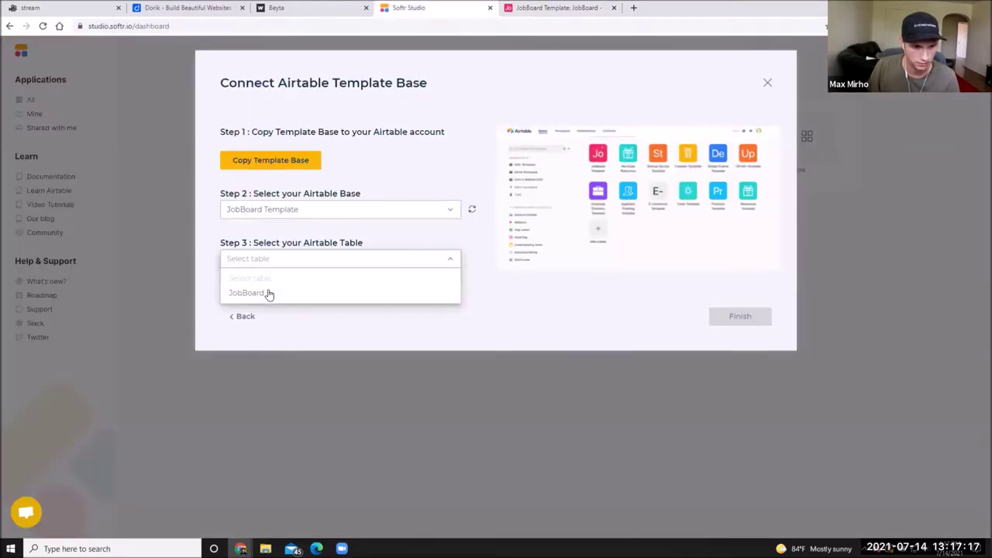
left_click(268, 292)
left_click(740, 317)
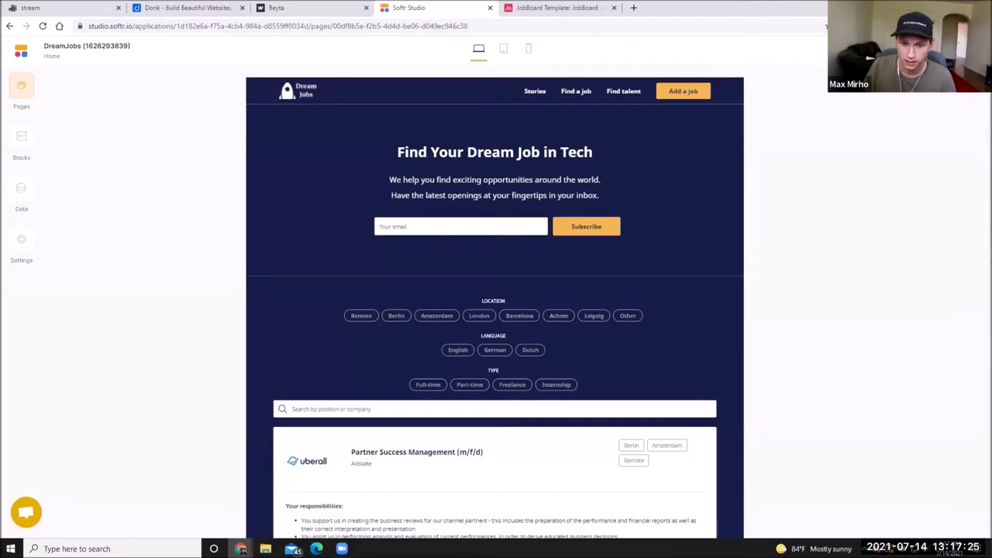
Select the job list block on the DreamJobs home page and examine its listings, filters and Airtable settings.
scroll(512, 209, "down", 3)
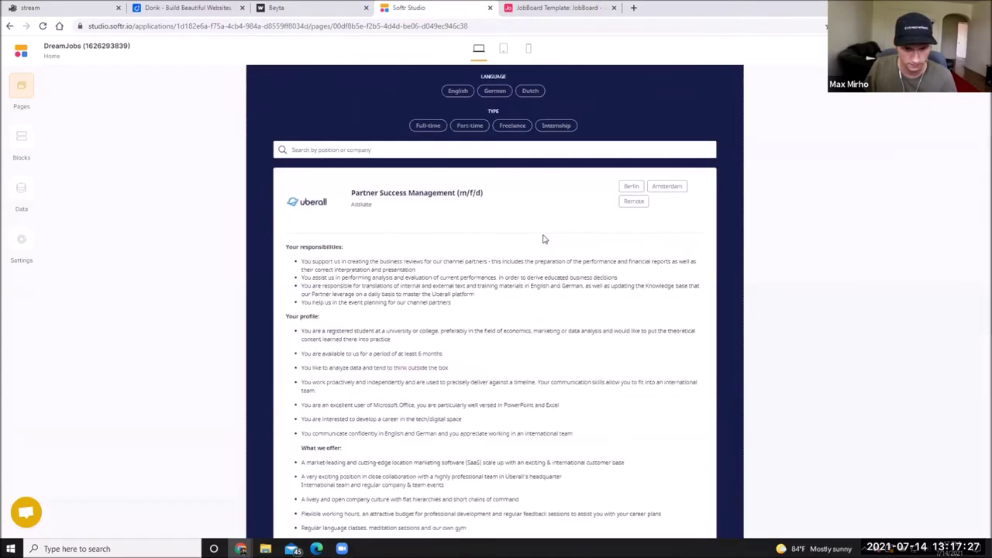
left_click(460, 286)
scroll(435, 286, "down", 2)
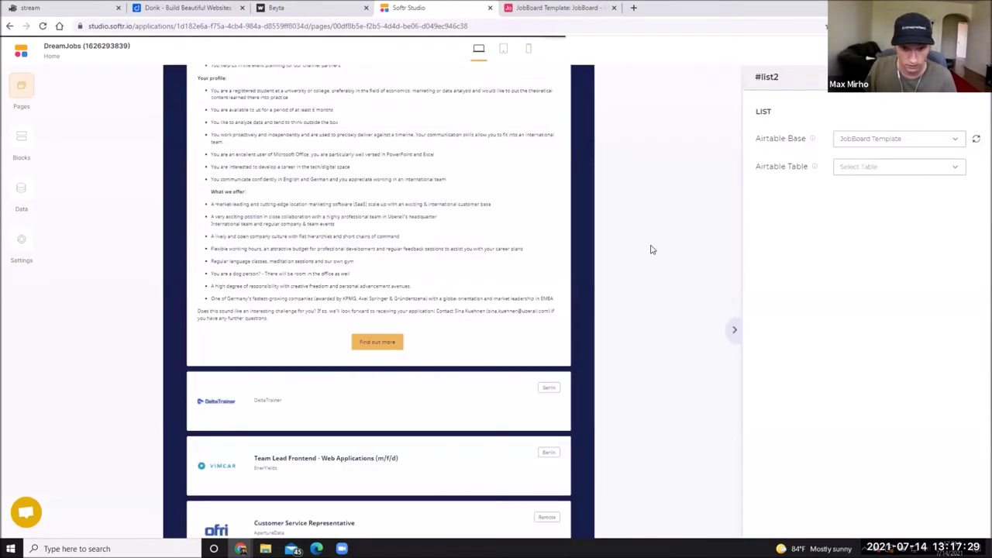
scroll(430, 287, "down", 2)
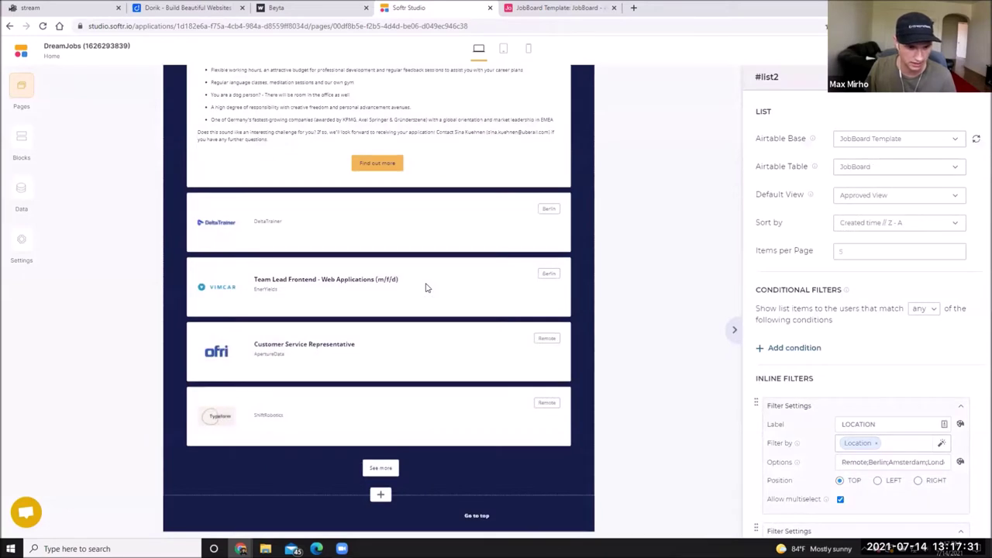
scroll(428, 287, "up", 8)
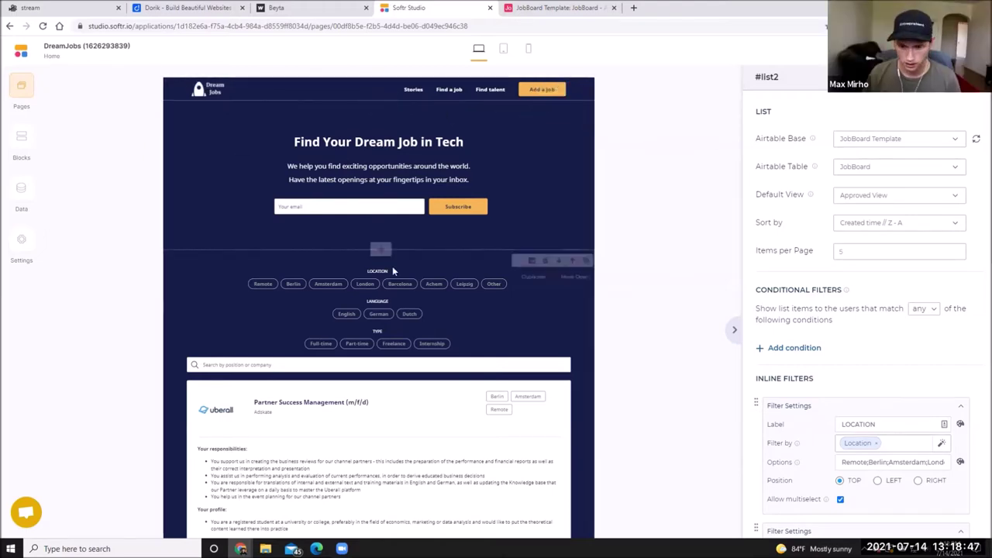
scroll(393, 266, "down", 3)
Switch to the JobBoard base in Airtable and replace the DeltaTrainer record's description with "This is a description".
left_click(574, 7)
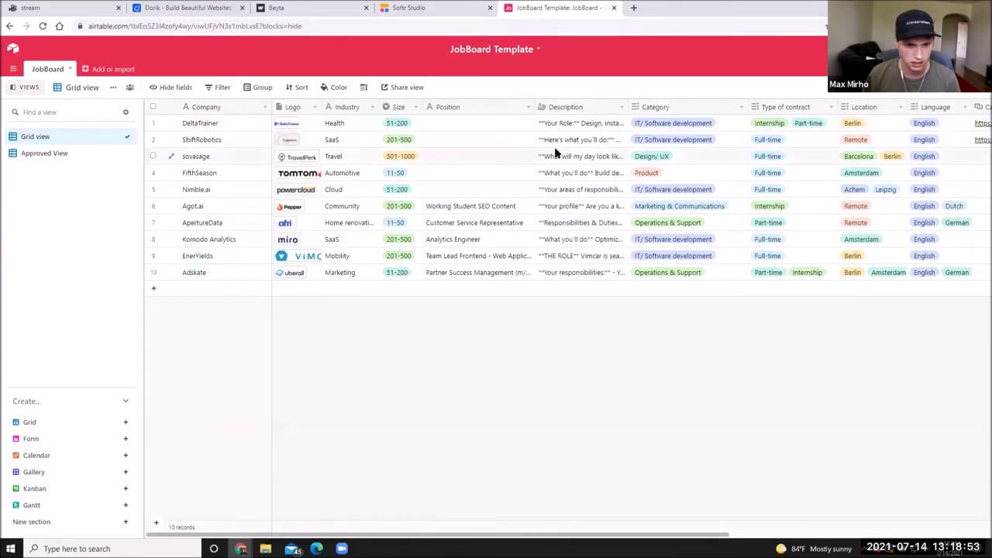
left_click(579, 124)
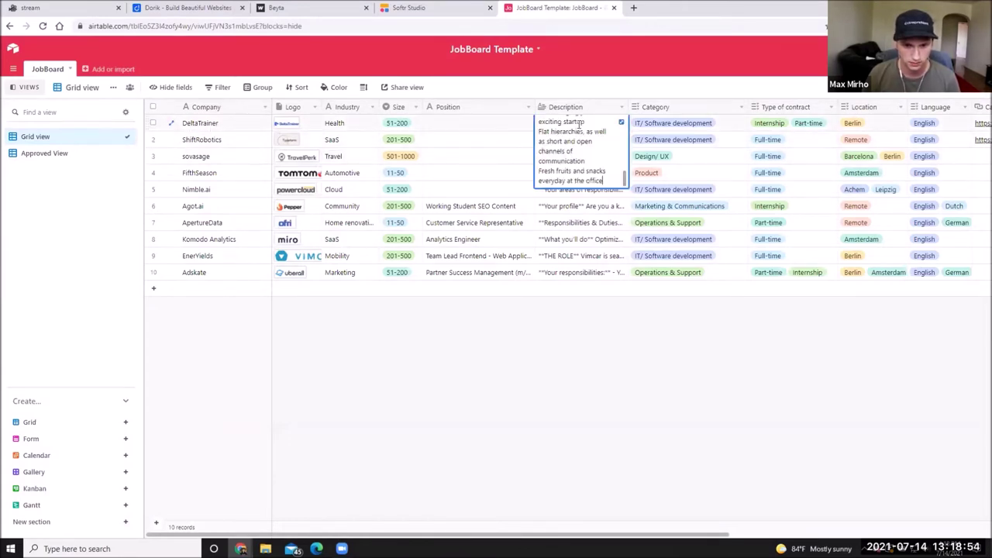
left_click(621, 125)
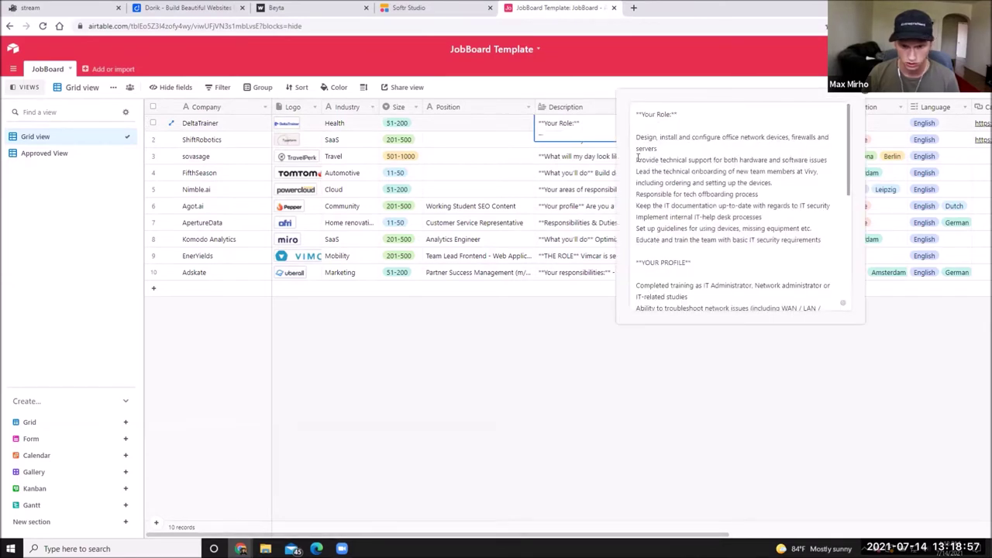
left_click_drag(634, 113, 830, 442)
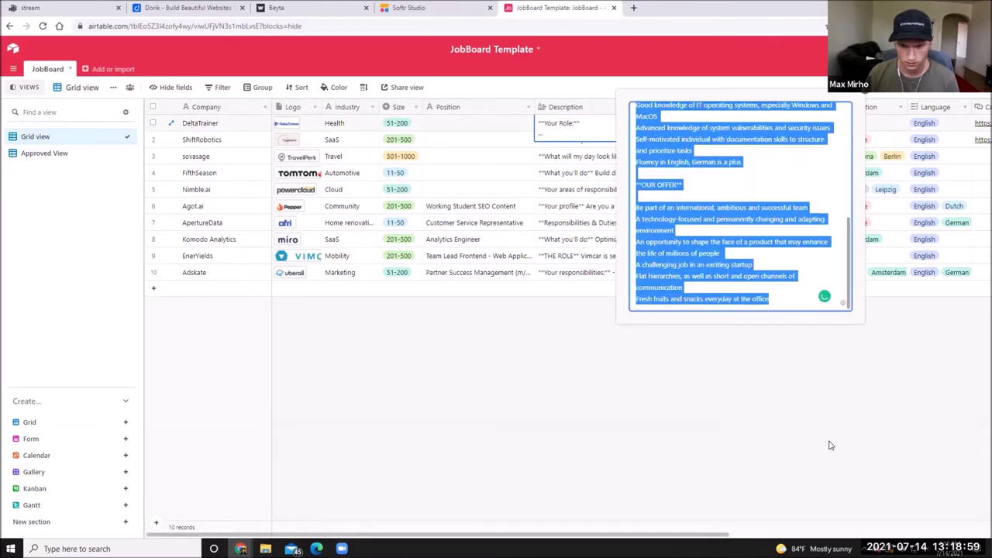
type("This")
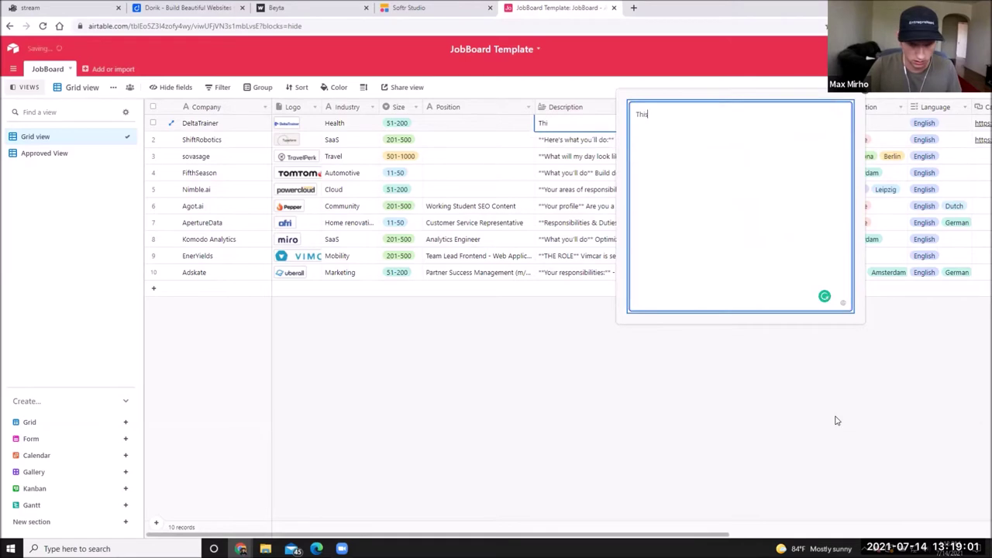
type(" is a description")
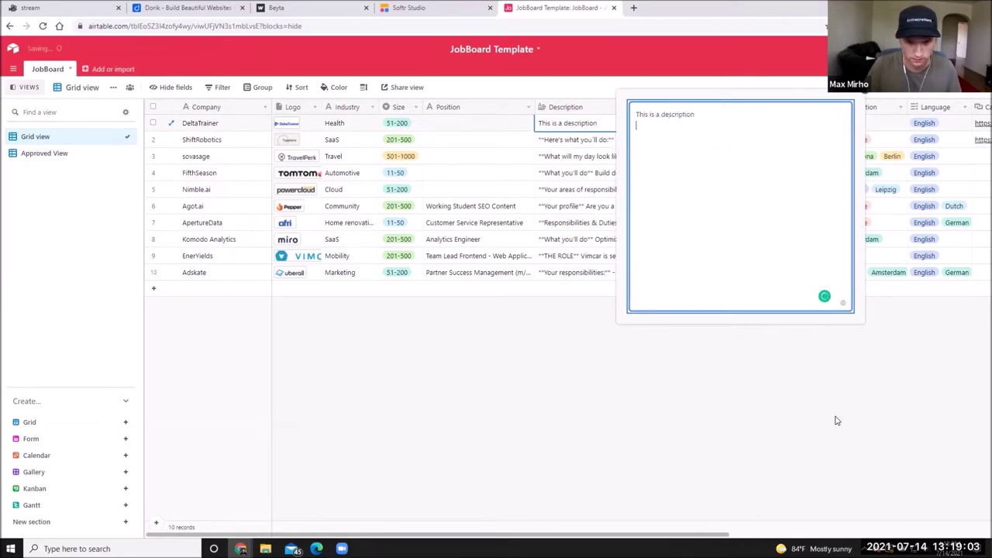
left_click(604, 356)
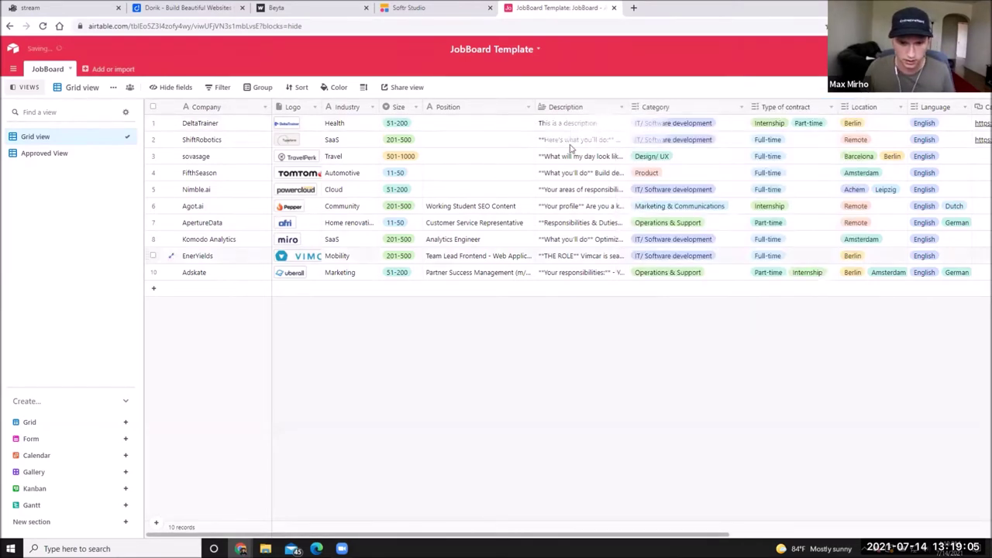
Copy the DeltaTrainer description into the Description field of the other nine job records.
key("ctrl+c")
left_click_drag(573, 272, 562, 146)
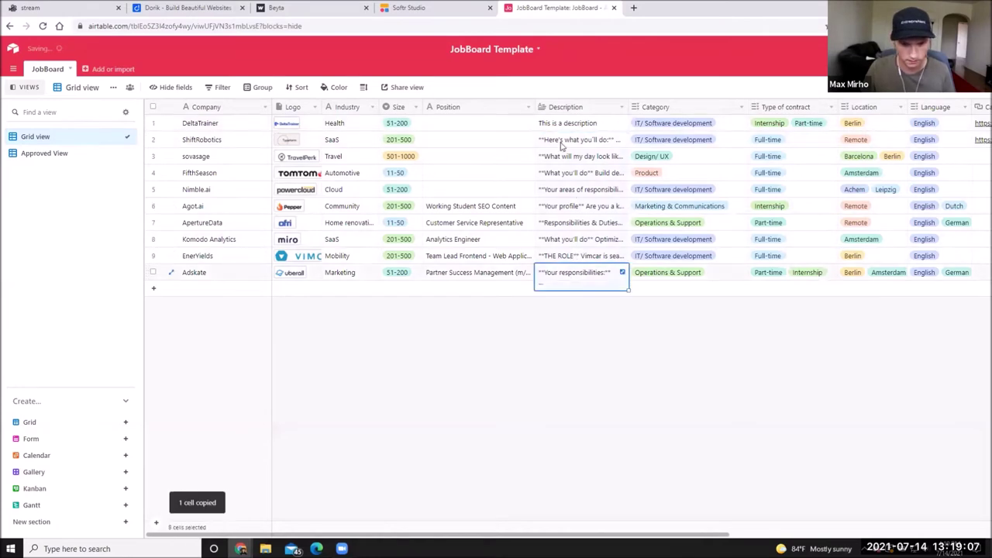
key("ctrl+v")
left_click(521, 343)
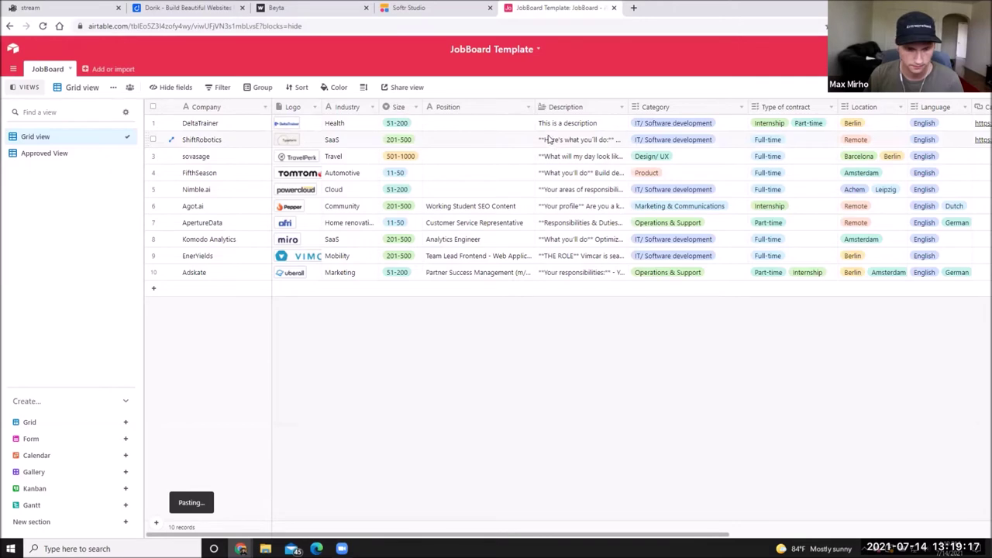
left_click(573, 189)
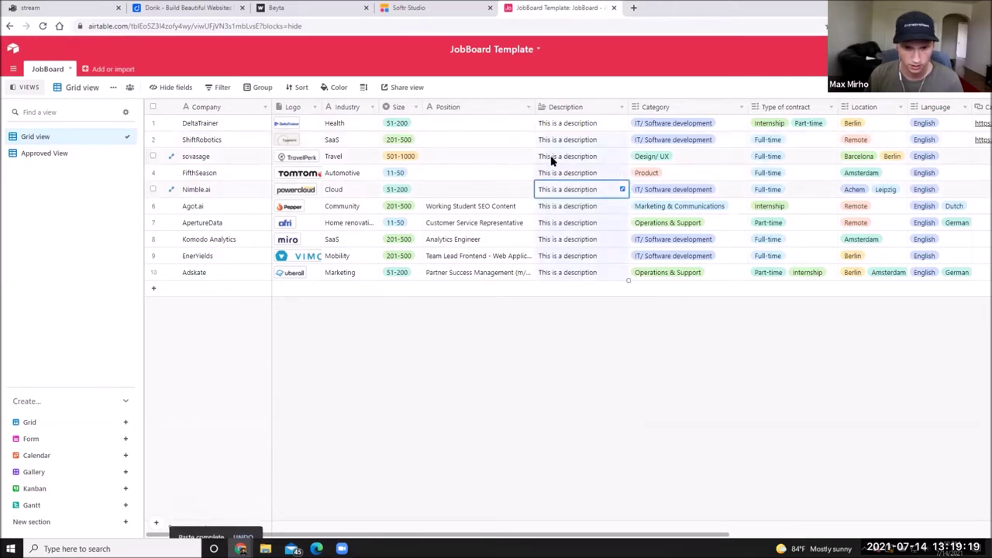
Back in Softr Studio, change the label of the job list's location inline filter to SCHOOL.
left_click(408, 7)
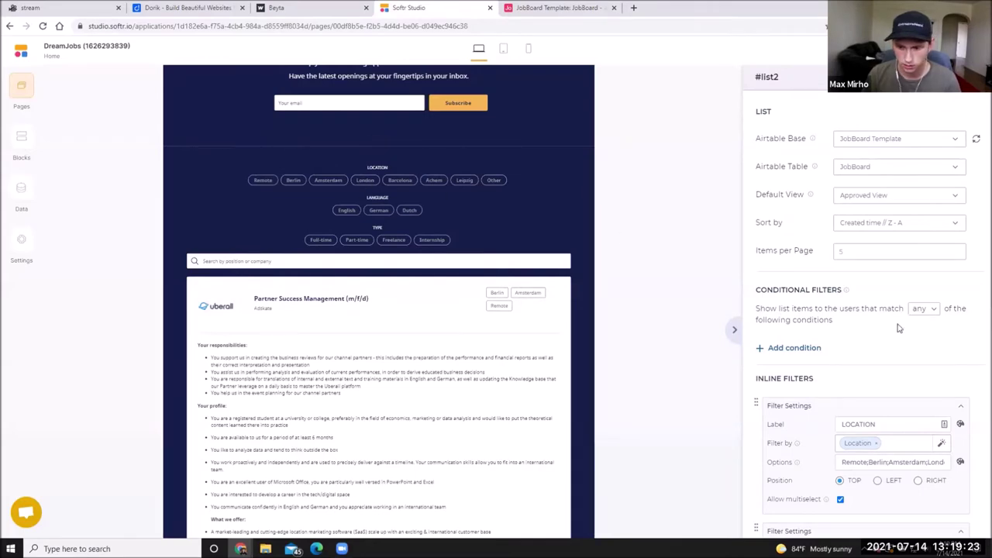
scroll(899, 329, "down", 2)
scroll(891, 325, "down", 2)
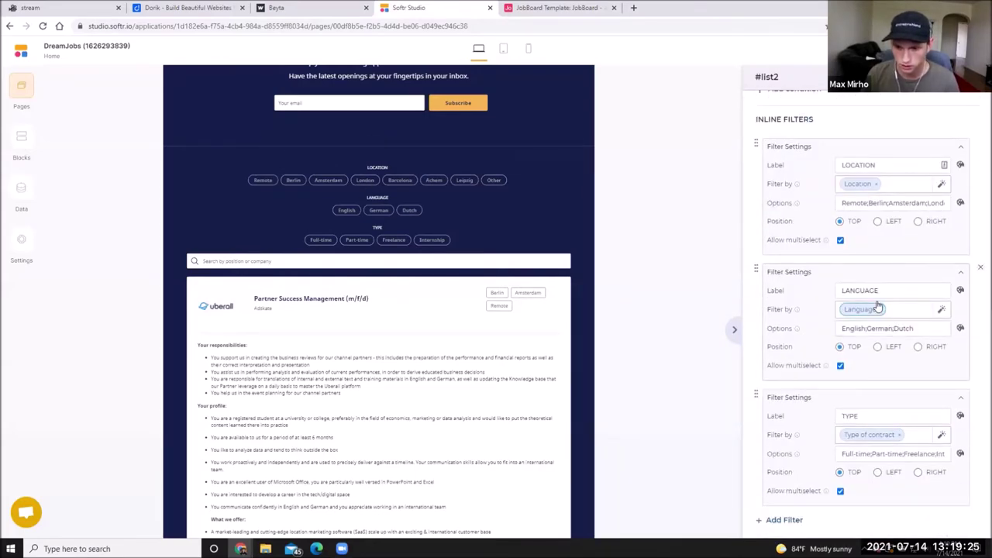
scroll(883, 312, "down", 2)
scroll(889, 317, "down", 1)
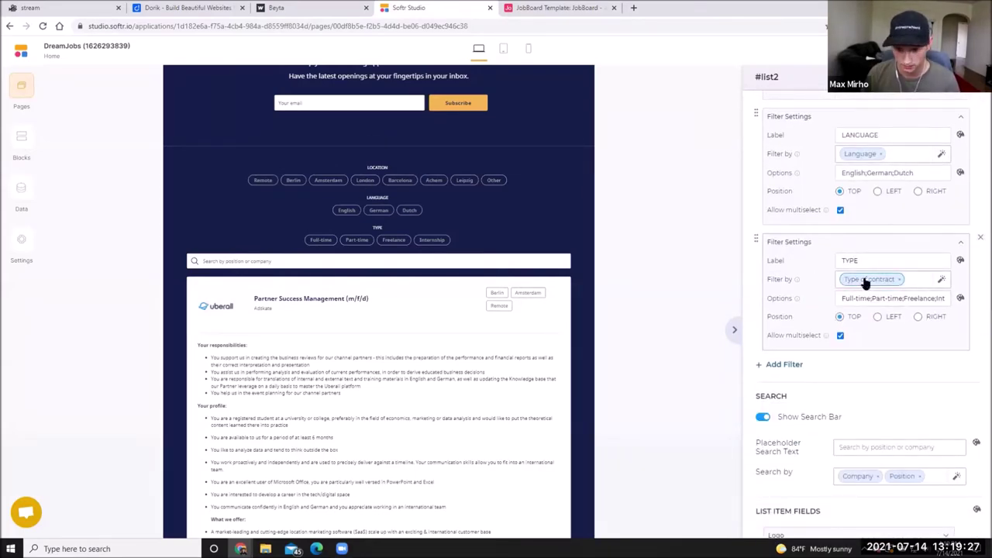
scroll(866, 284, "up", 3)
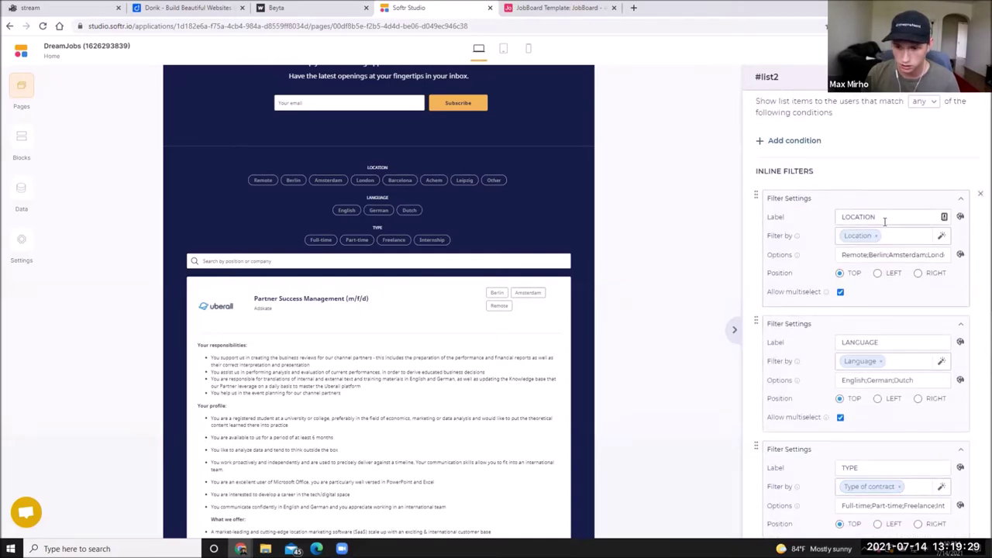
left_click_drag(881, 217, 818, 220)
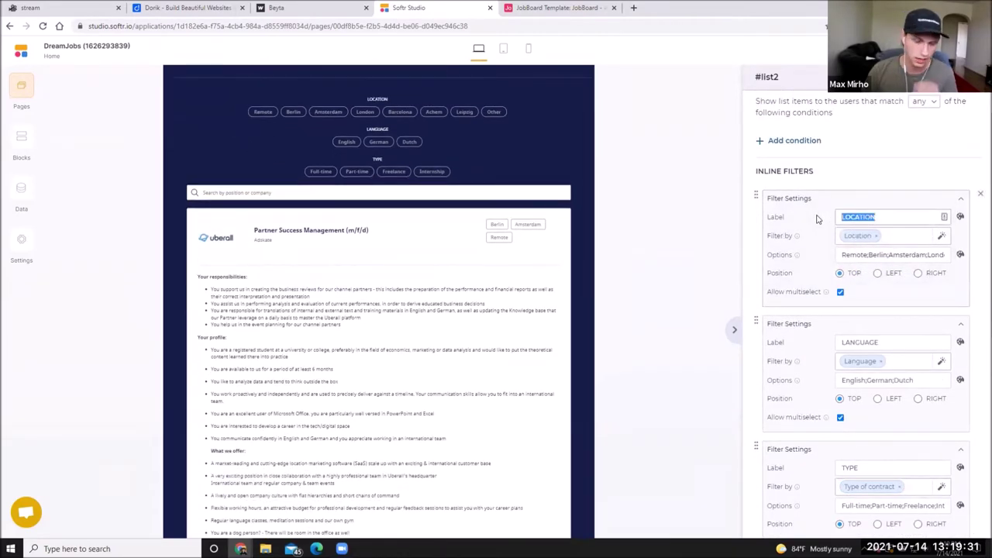
type("SCHOOL")
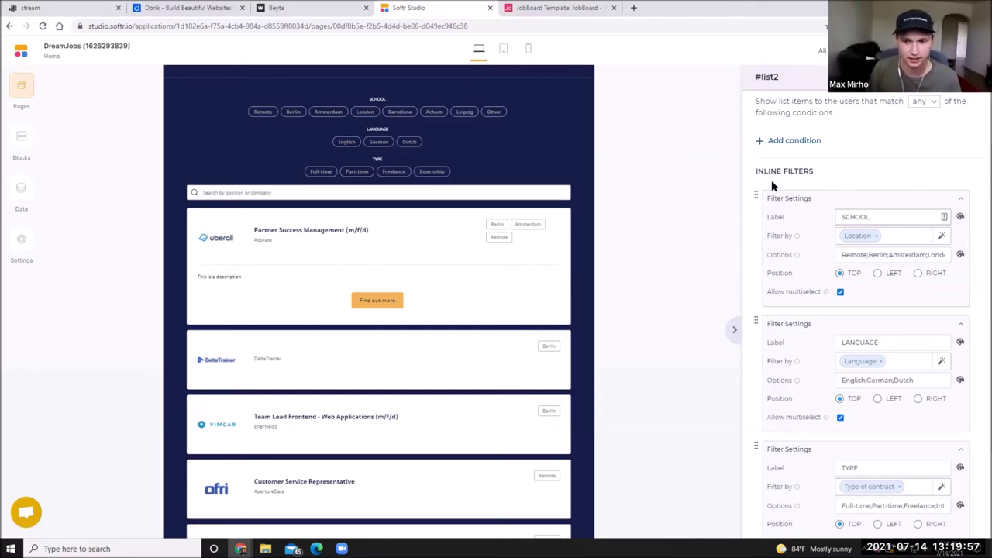
In the TYPE filter's options, rename Internship to Paid Internship and add Unpaid Internship, then collapse that filter's settings.
scroll(851, 284, "down", 2)
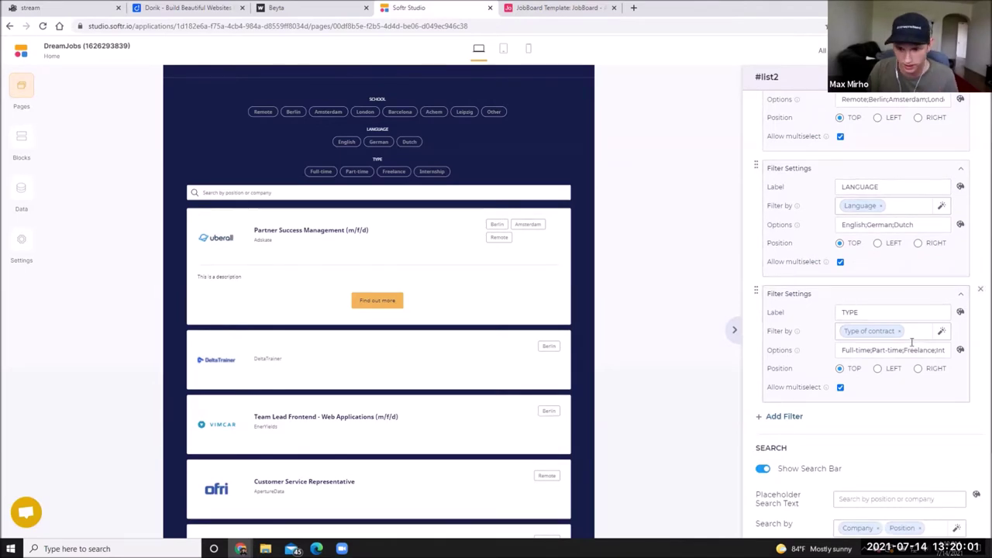
left_click(893, 350)
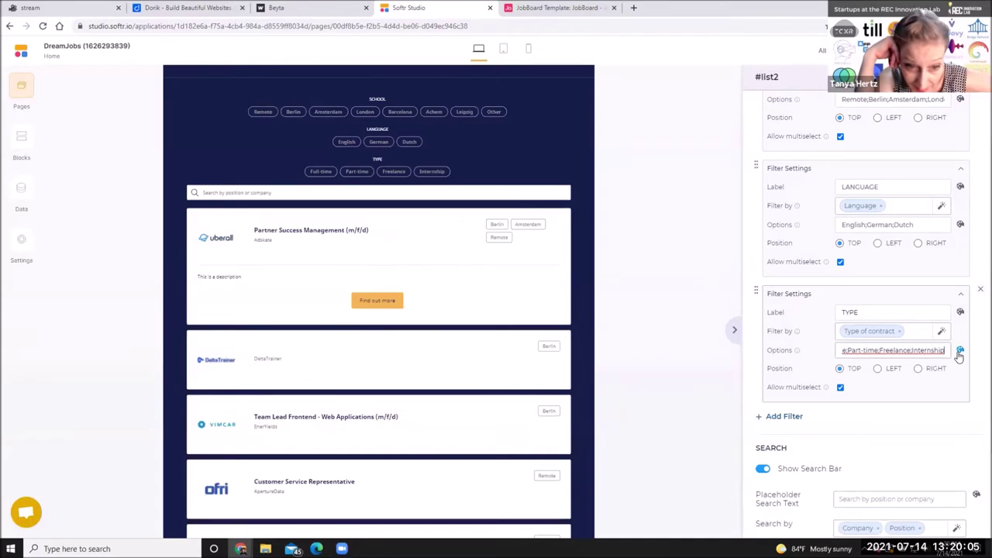
type(";U")
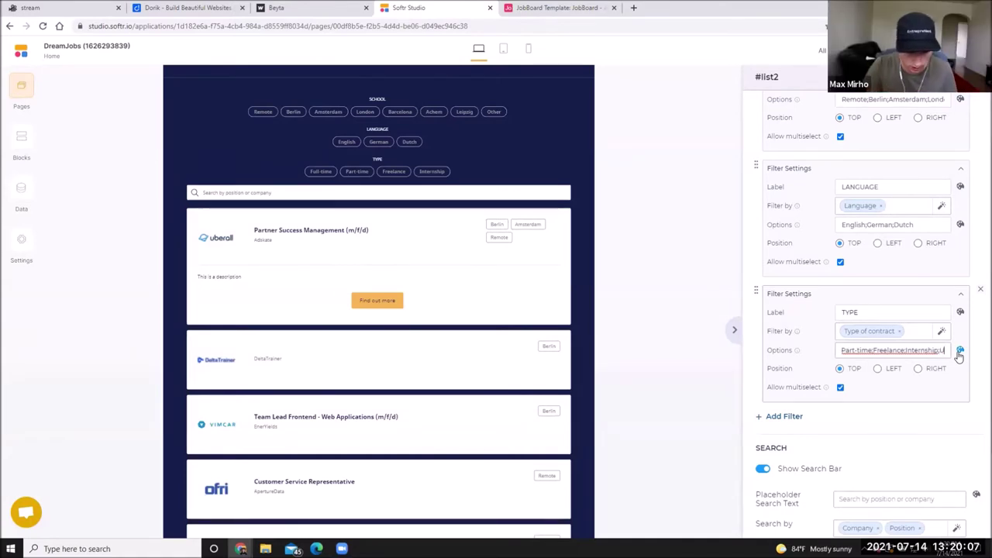
type("npaid Internship")
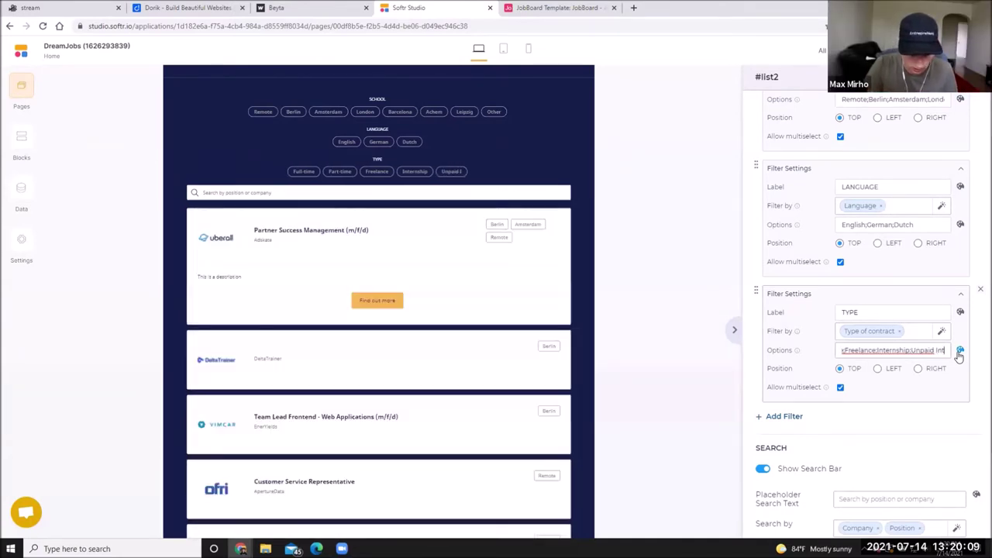
left_click(871, 345)
type("Paid")
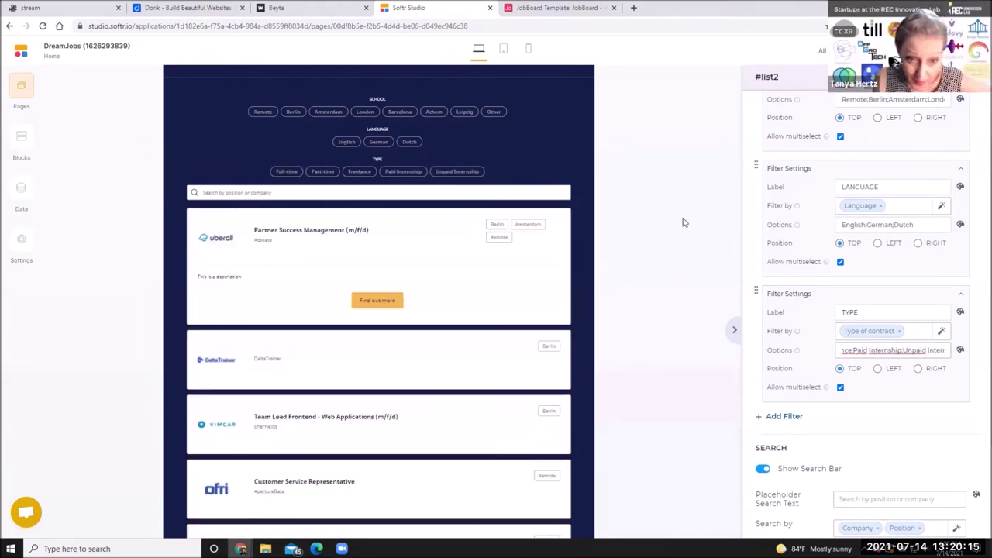
left_click(962, 299)
scroll(899, 356, "up", 1)
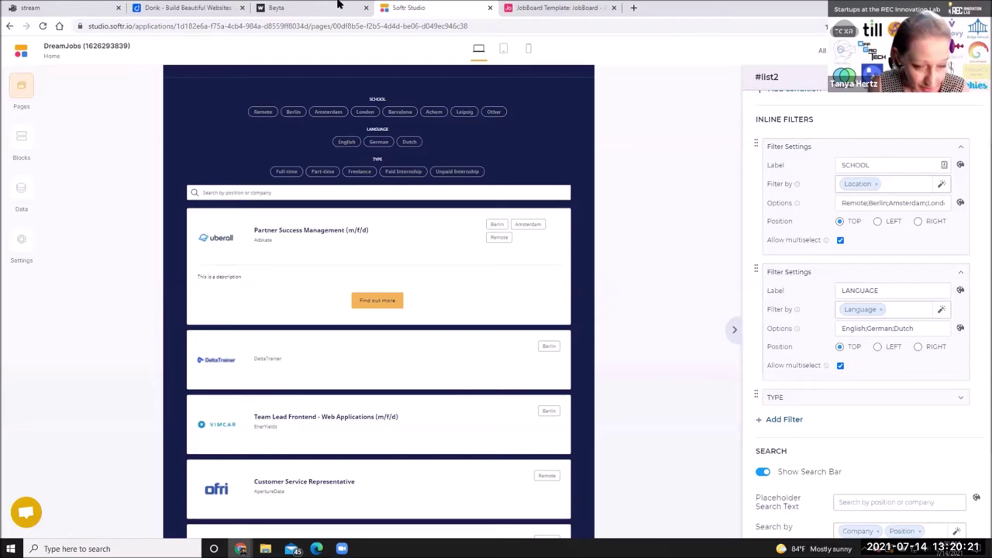
Compare the job records in the Airtable base with the listings and filters on the Softr home page.
left_click(551, 6)
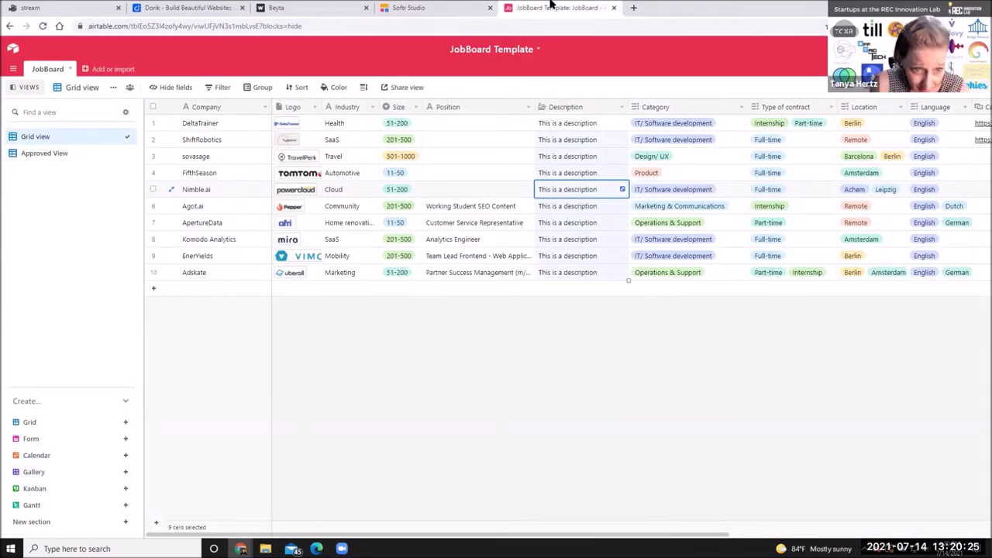
left_click(522, 339)
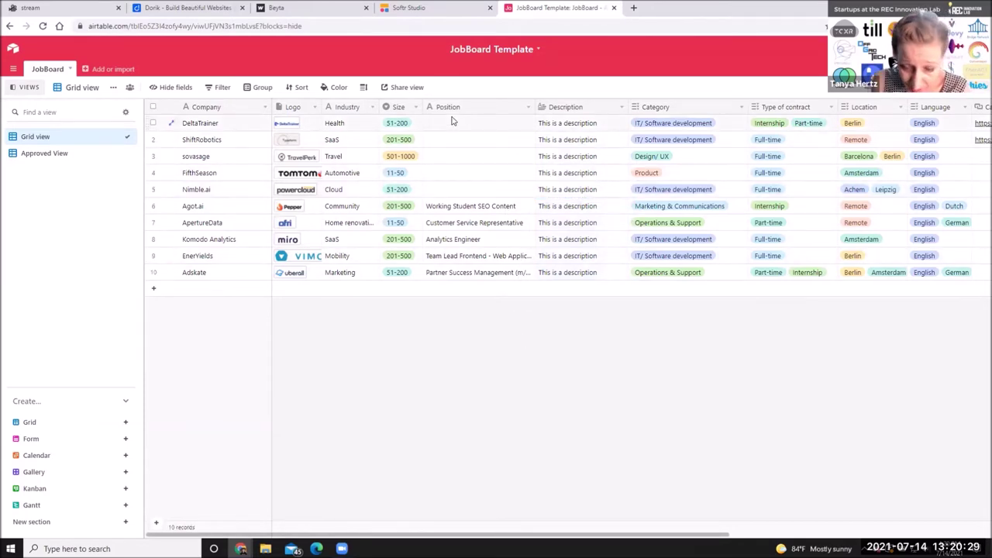
left_click(423, 6)
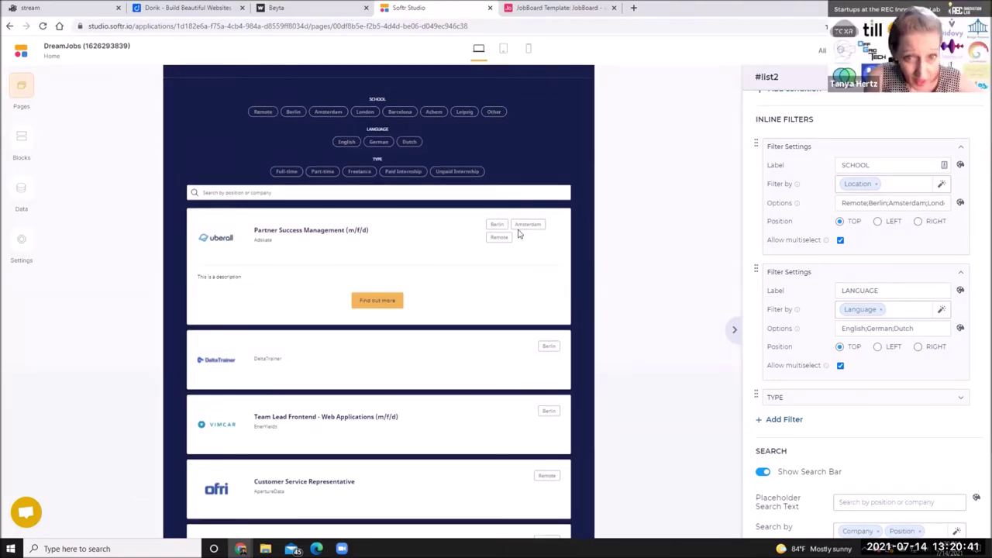
scroll(512, 232, "up", 2)
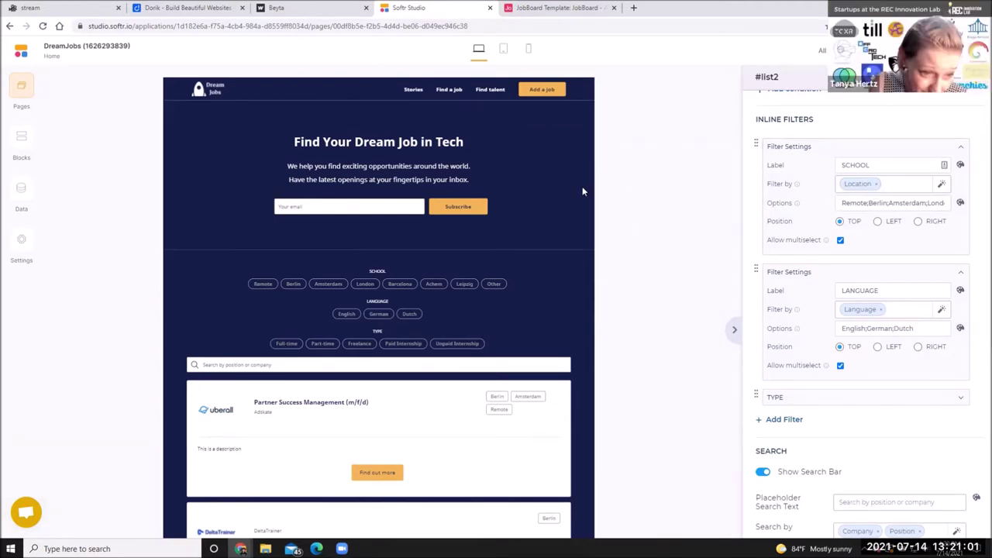
left_click(341, 8)
In Airtable, narrow the Position column and rename the Type of contract field's Internship option to Paid Internship.
left_click(518, 6)
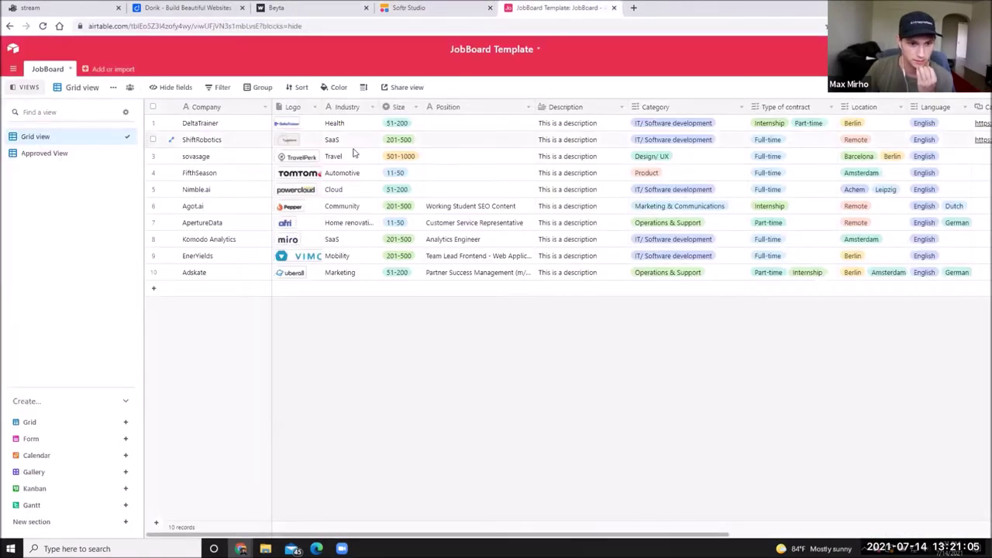
left_click_drag(535, 106, 498, 107)
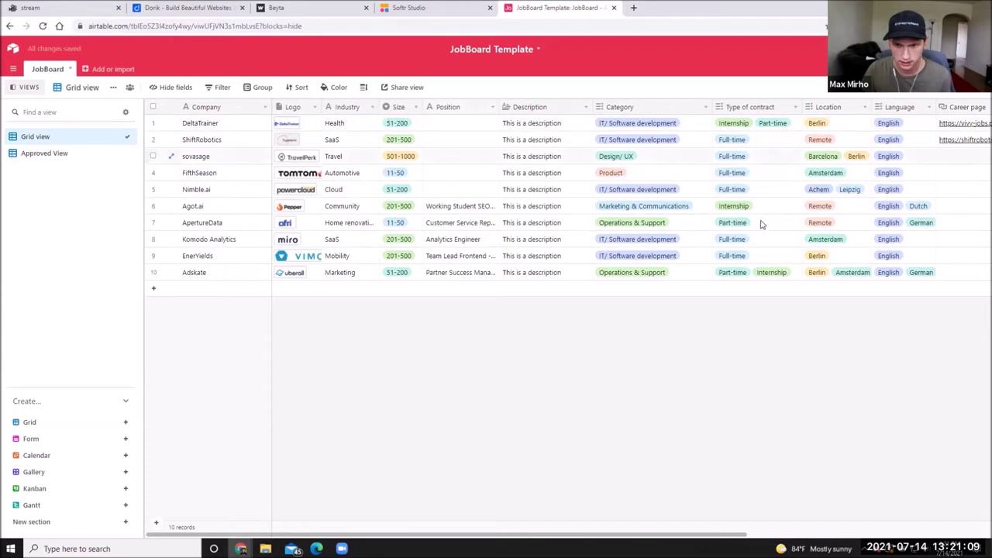
left_click(768, 123)
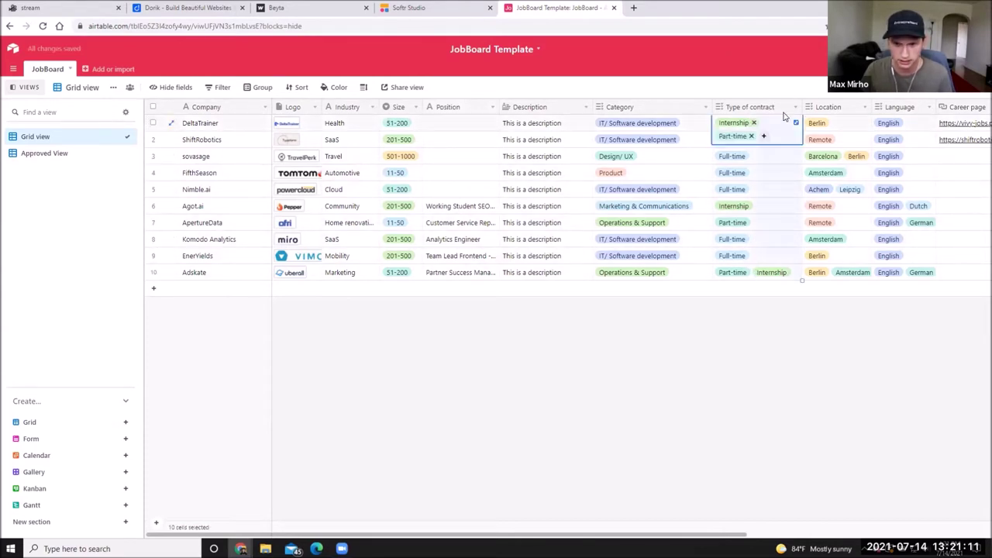
left_click(794, 108)
left_click(758, 123)
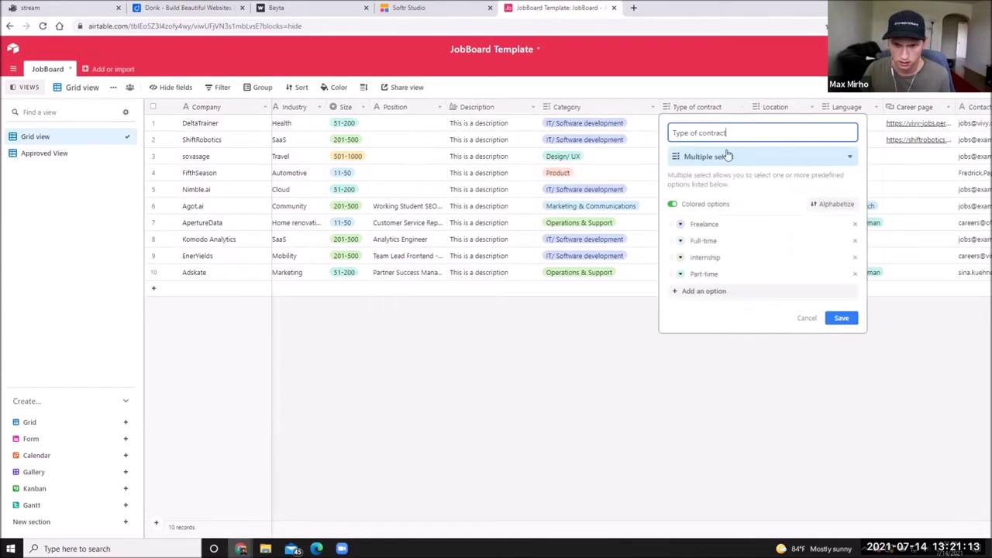
left_click(707, 258)
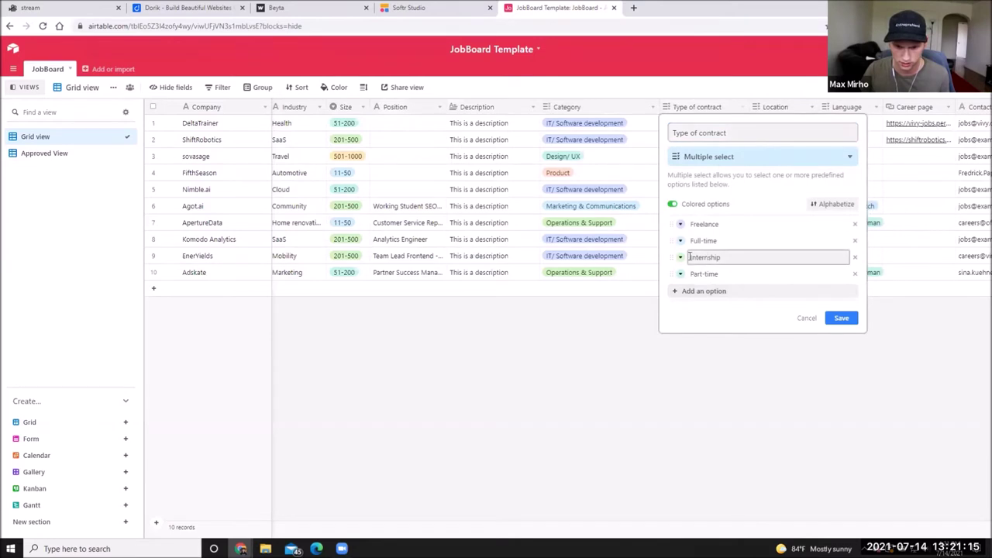
type("Paid")
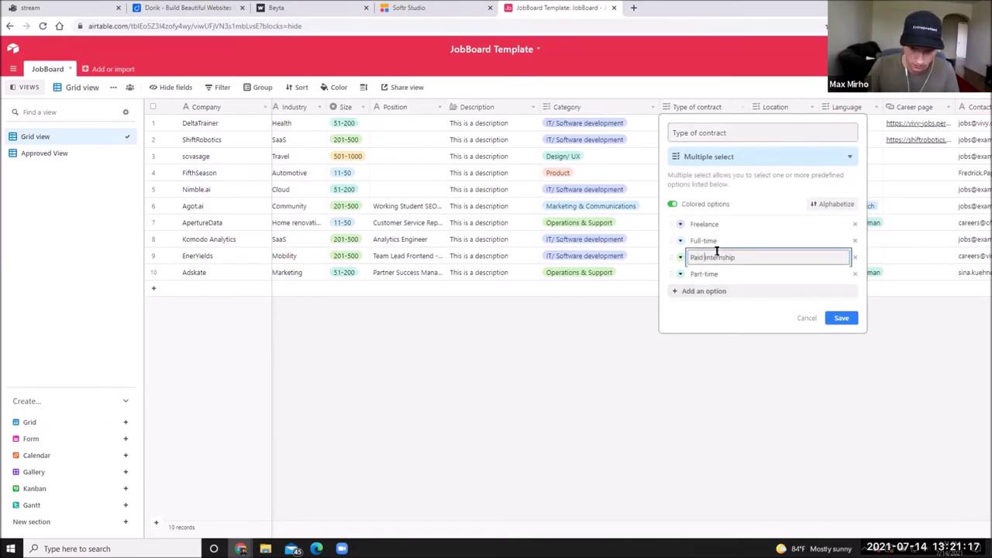
Add an Unpaid Internship option to the Type of contract field and save the field.
left_click(703, 290)
type("Unpaid Internship")
left_click(841, 334)
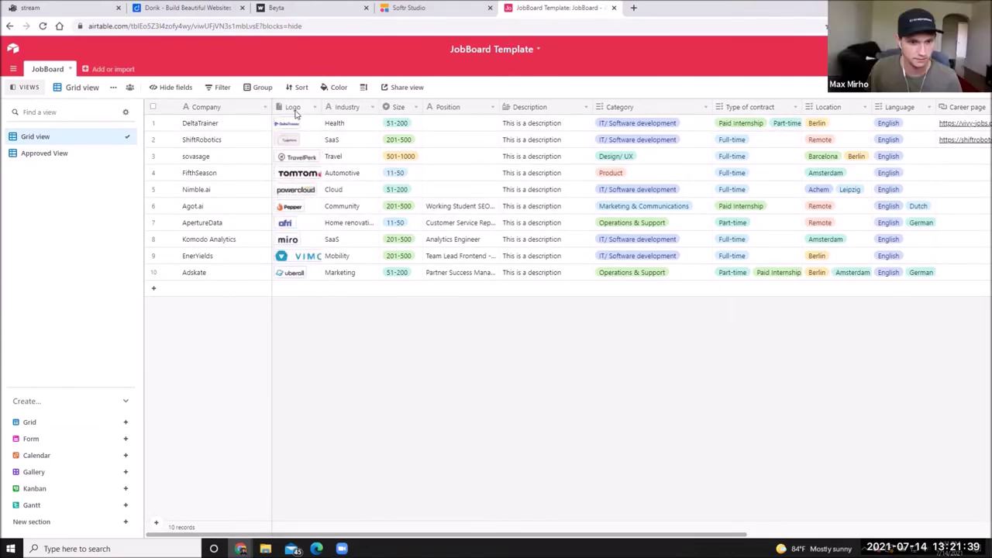
Examine the remaining columns of the JobBoard table, from Career page through Contact, Created time and Approved.
left_click_drag(481, 536, 566, 536)
left_click_drag(814, 124, 801, 275)
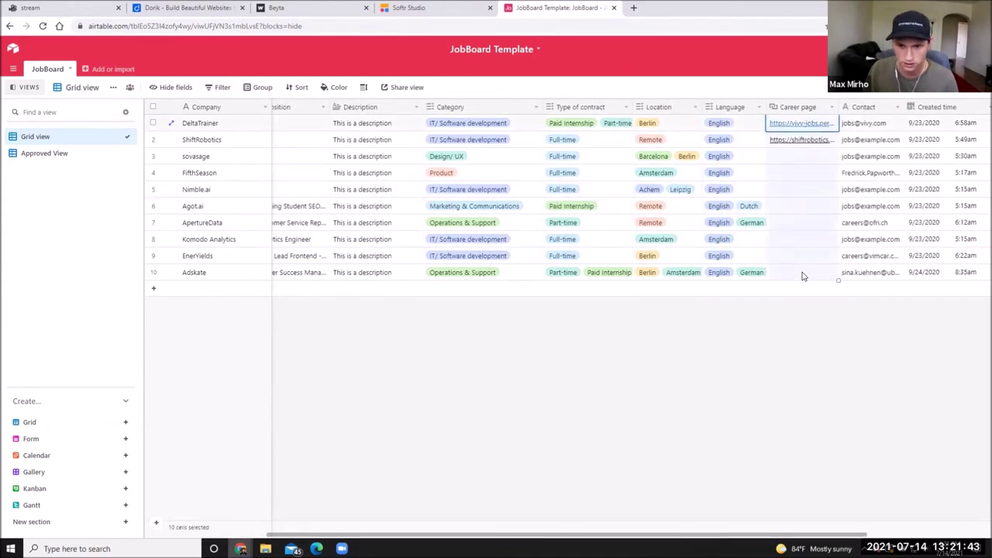
left_click(802, 239)
scroll(632, 515, "right", 5)
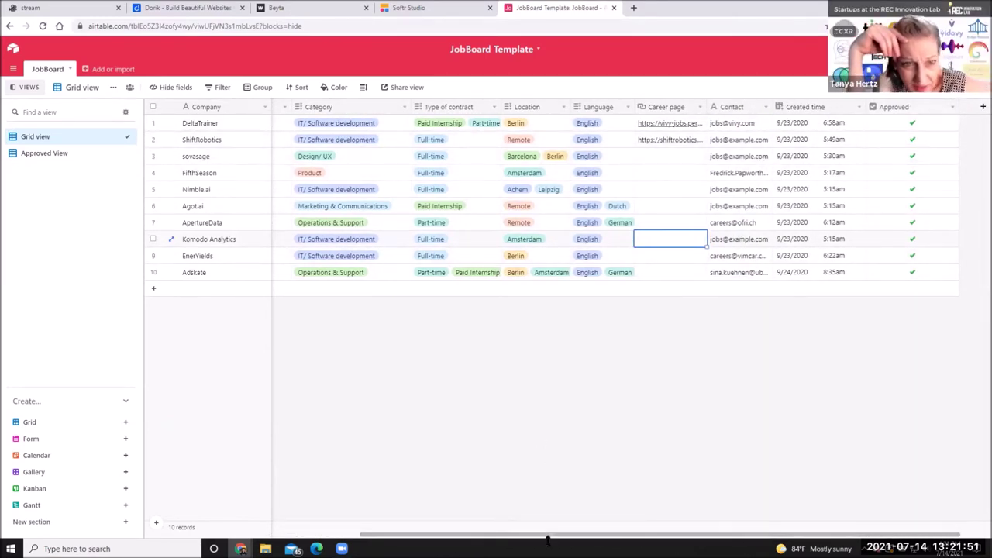
Check the job list filters in Softr, and rename the JobBoard table's Location field to School in Airtable.
scroll(547, 538, "left", 5)
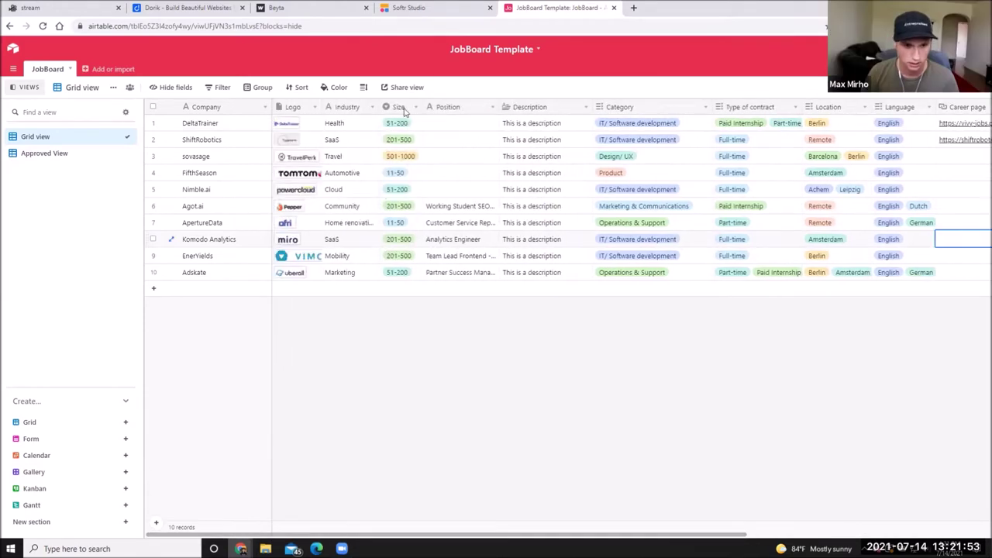
left_click(422, 6)
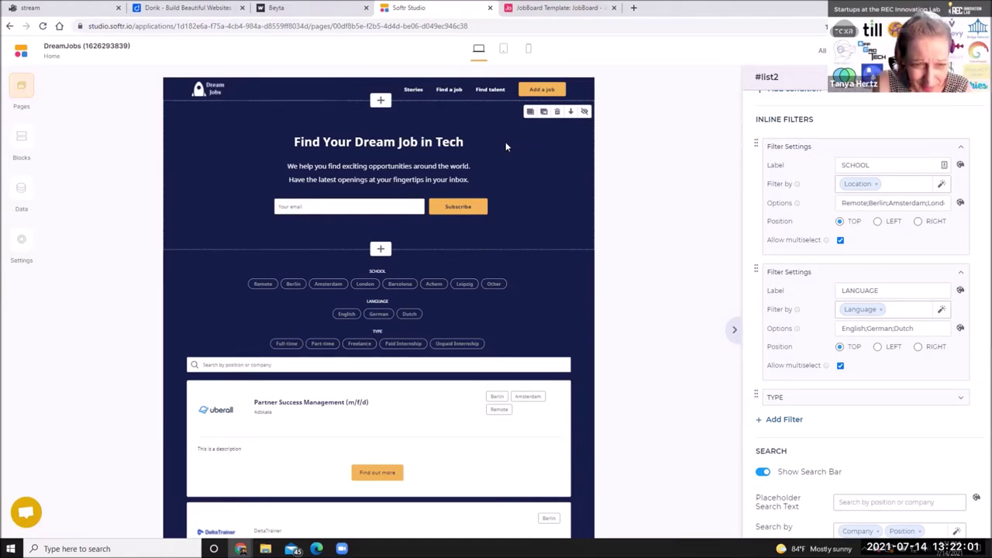
left_click(531, 8)
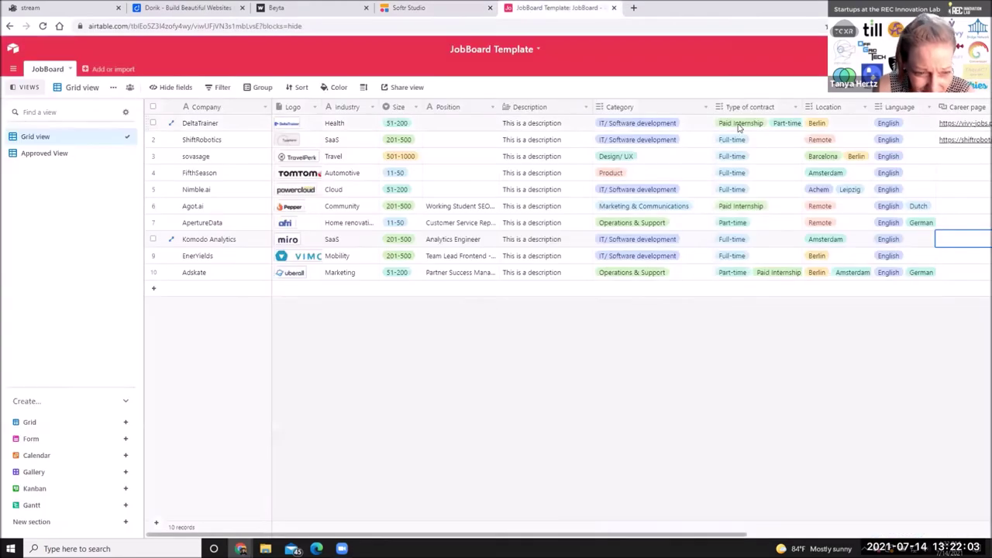
left_click(858, 111)
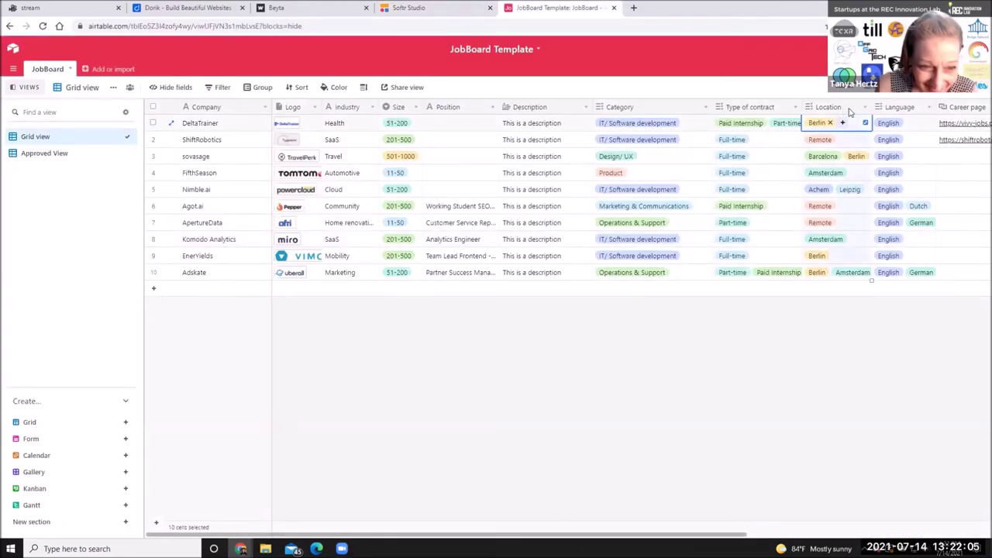
double_click(832, 111)
type("Sc")
Remove all existing location options from the School multiple-select field.
left_click(849, 224)
left_click(849, 225)
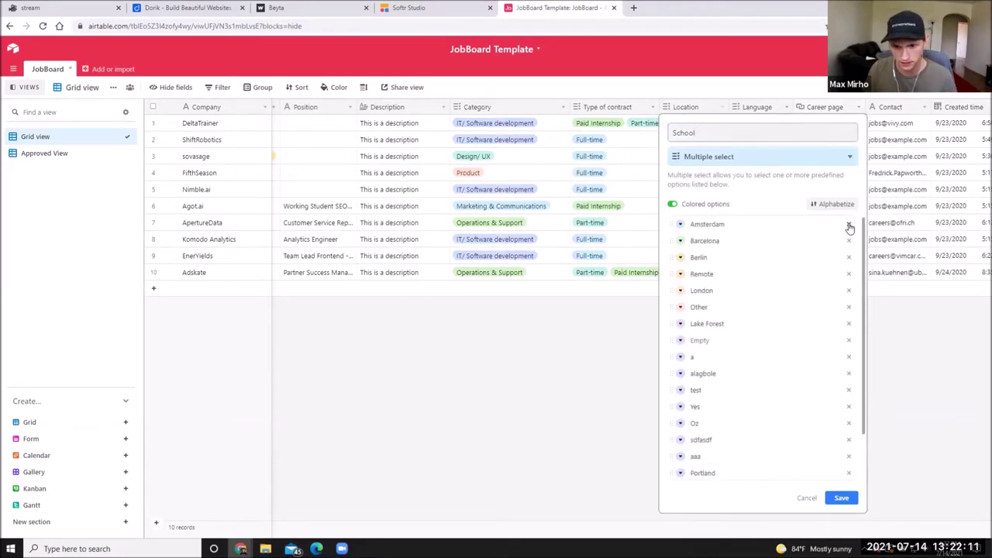
left_click(848, 224)
left_click(849, 224)
left_click(848, 224)
left_click(849, 224)
left_click(853, 224)
double_click(853, 224)
double_click(854, 224)
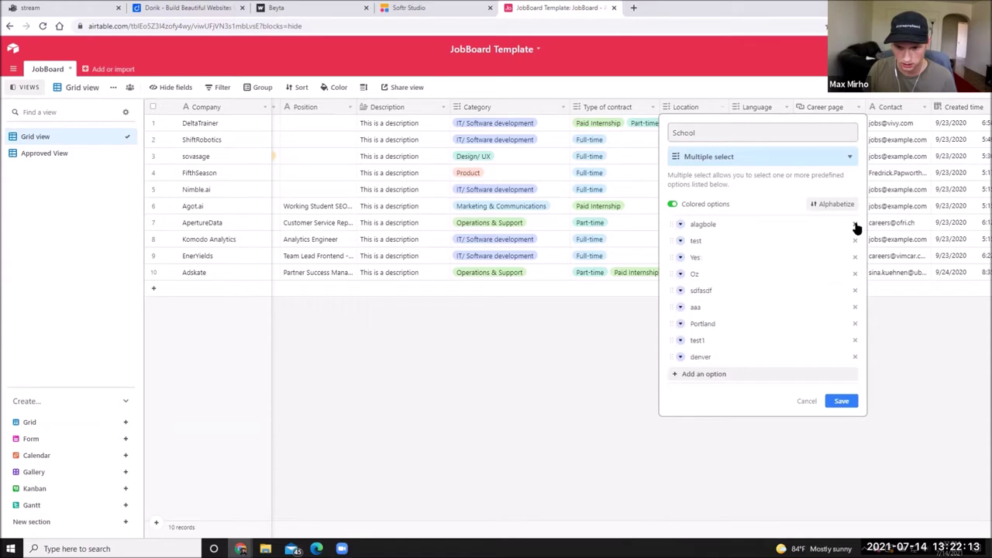
double_click(853, 224)
left_click(854, 224)
double_click(854, 224)
double_click(854, 224)
left_click(854, 224)
double_click(854, 224)
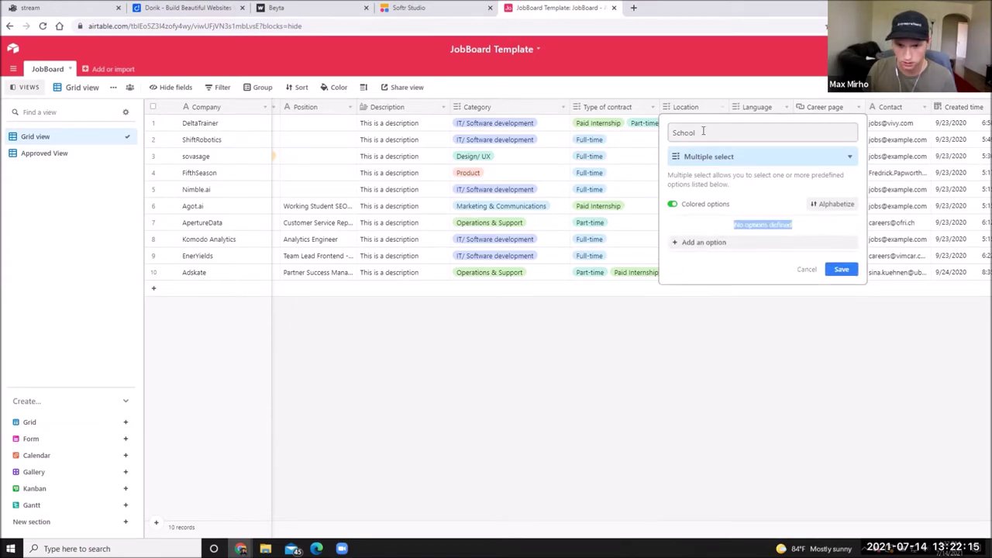
Add an option named The REC at Miramar College to the School field.
left_click(709, 242)
left_click(706, 223)
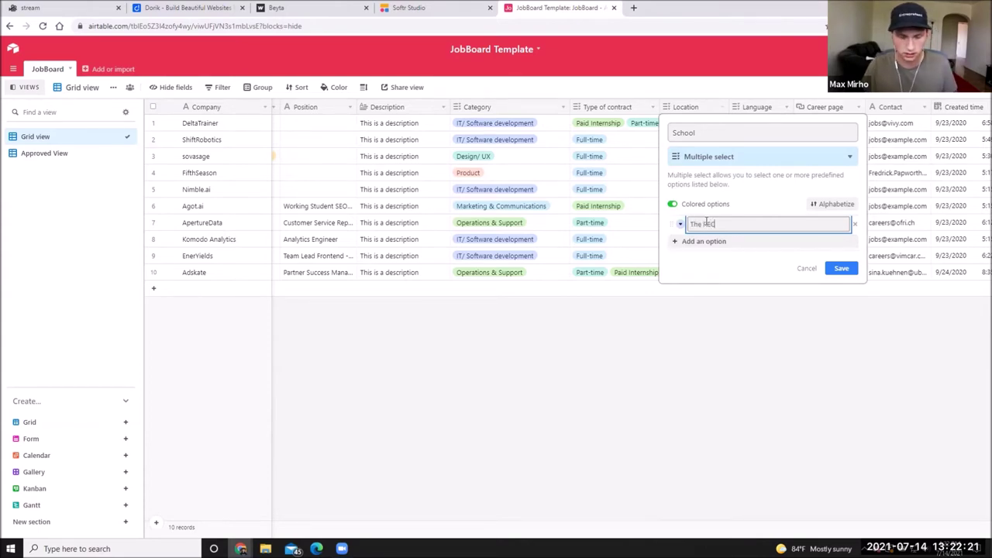
left_click(837, 267)
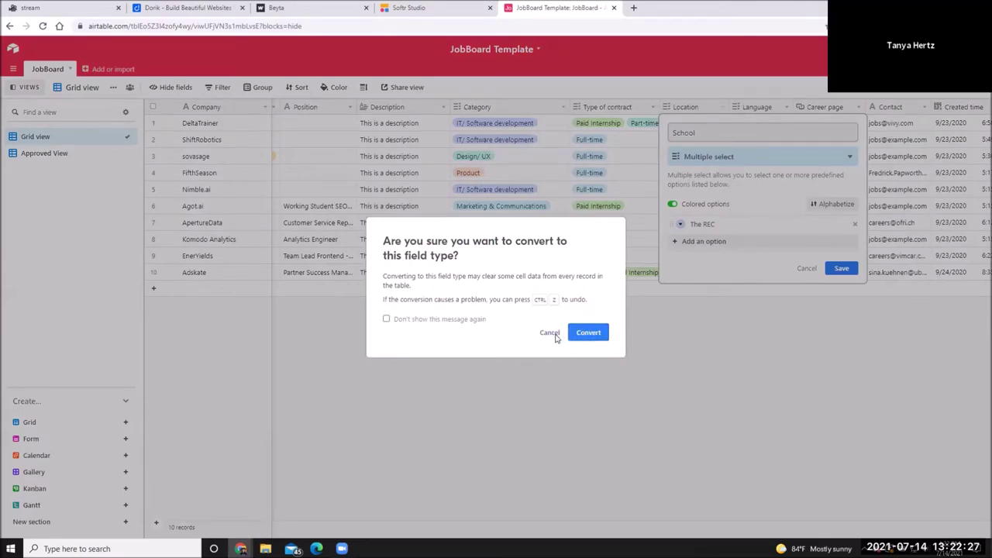
left_click(551, 333)
left_click(719, 223)
key("ctrl+a")
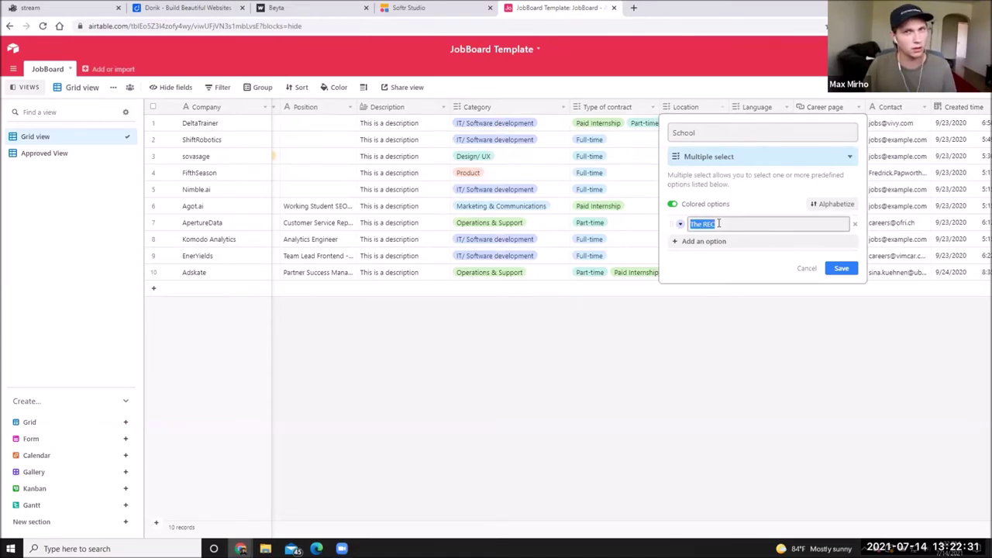
type("Miramar")
key("ctrl+a")
type("The REC")
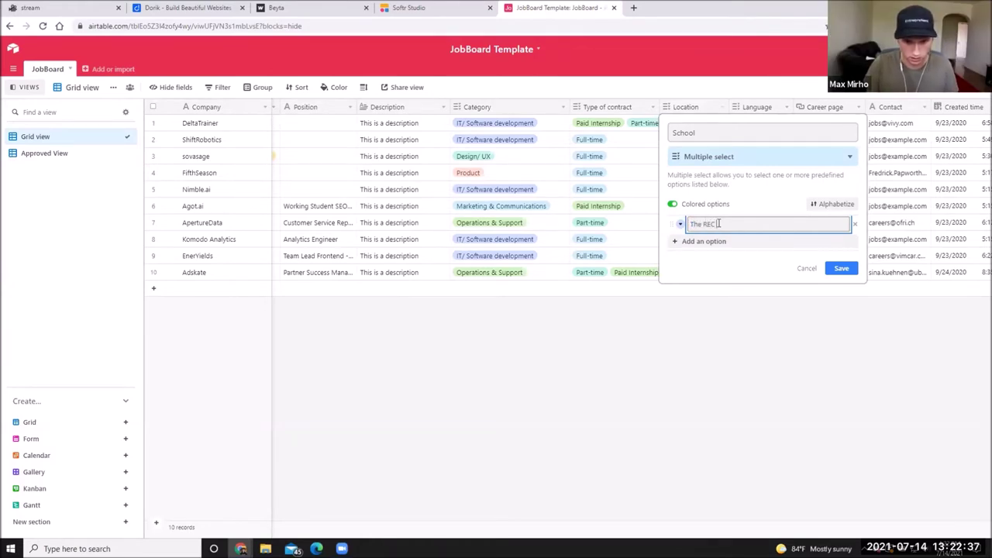
type(" at Miramar College")
key("Return")
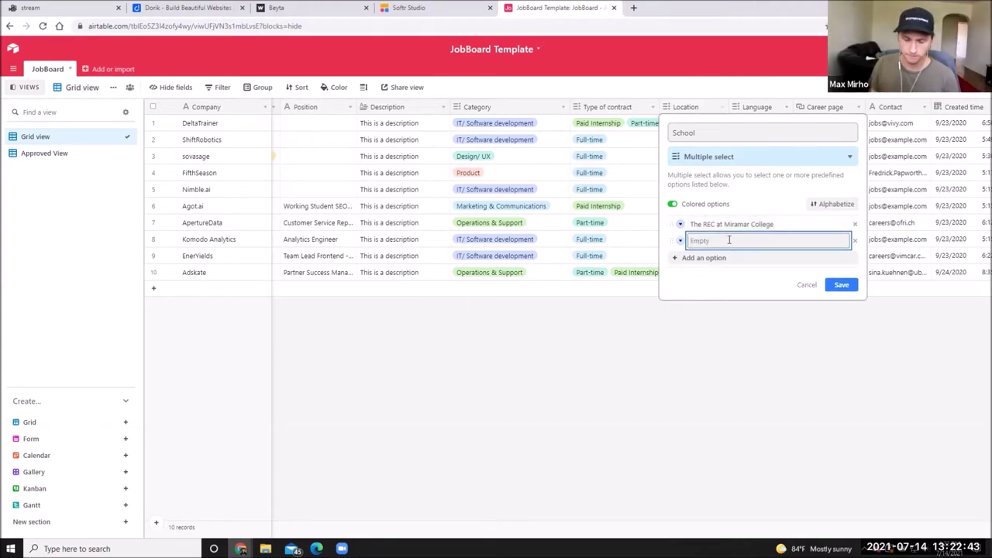
Add Carnegie Mellon University and SDSU Launchpad as further options of the School field, leaving no empty option.
type("Carnegie Mellon")
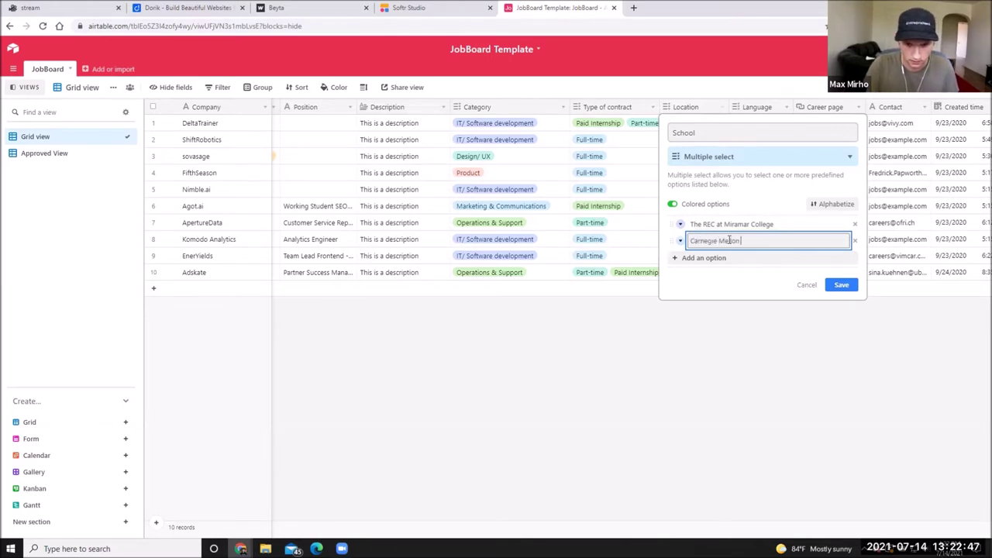
type(" University")
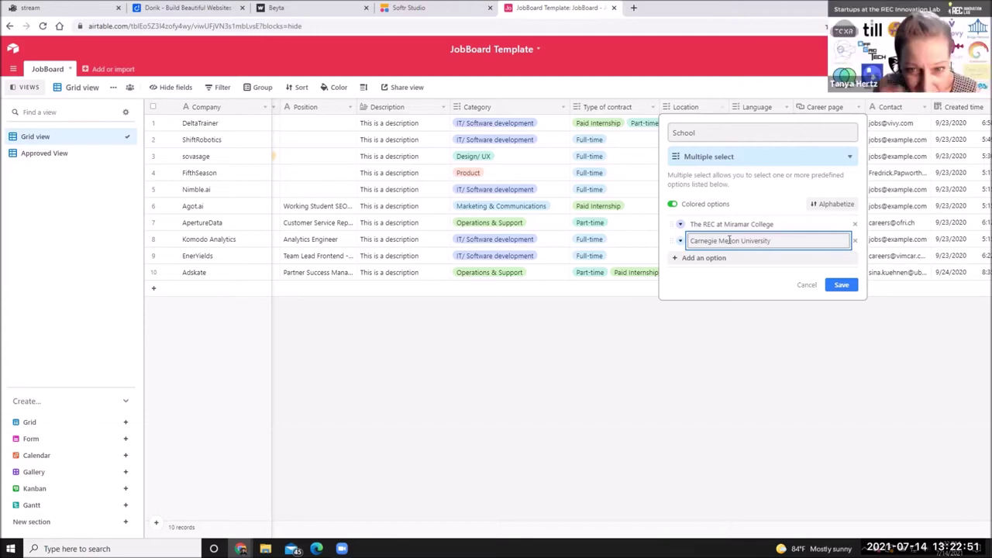
key("Return")
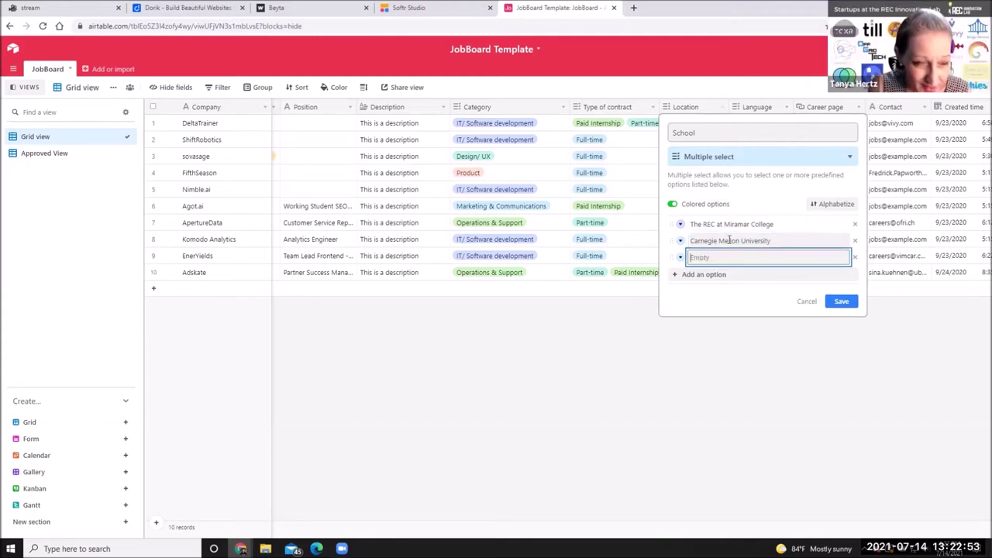
type("S")
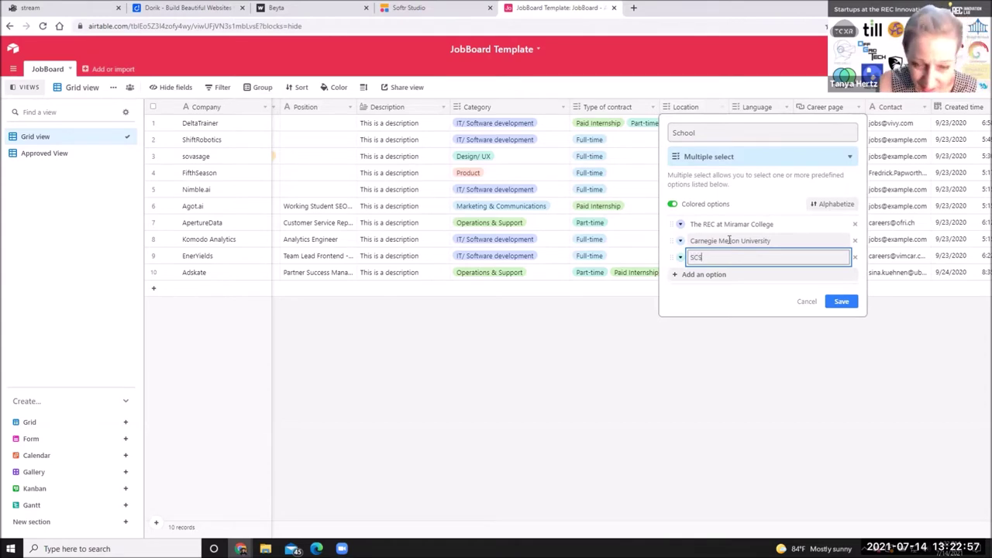
type("CSU Launchpad")
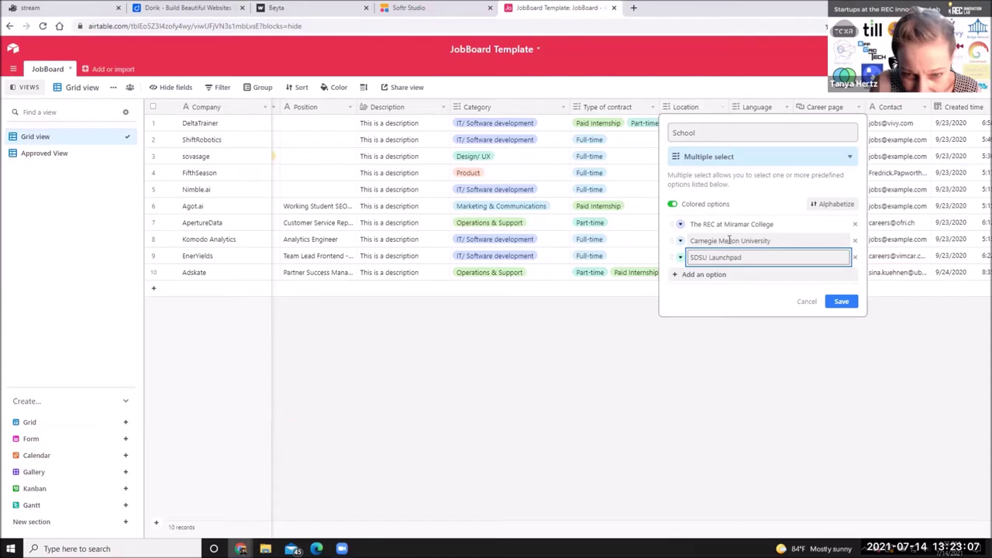
key("Return")
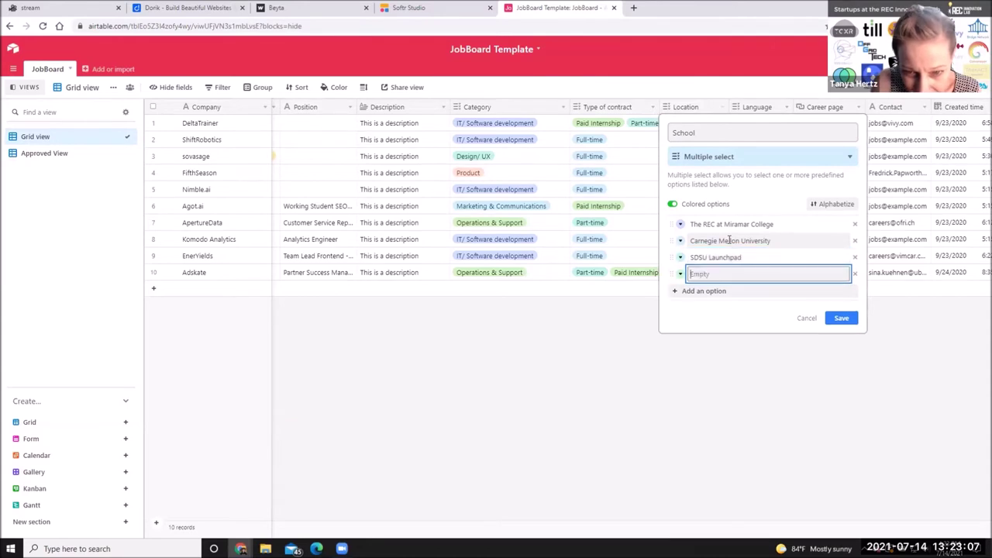
left_click(854, 274)
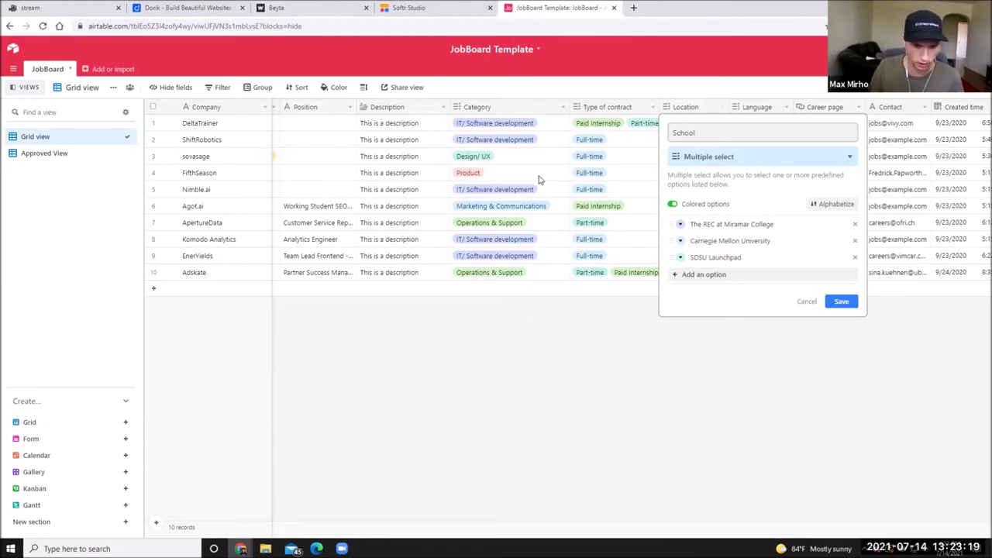
Save the School field's new name and options, accepting the field conversion.
left_click(318, 246)
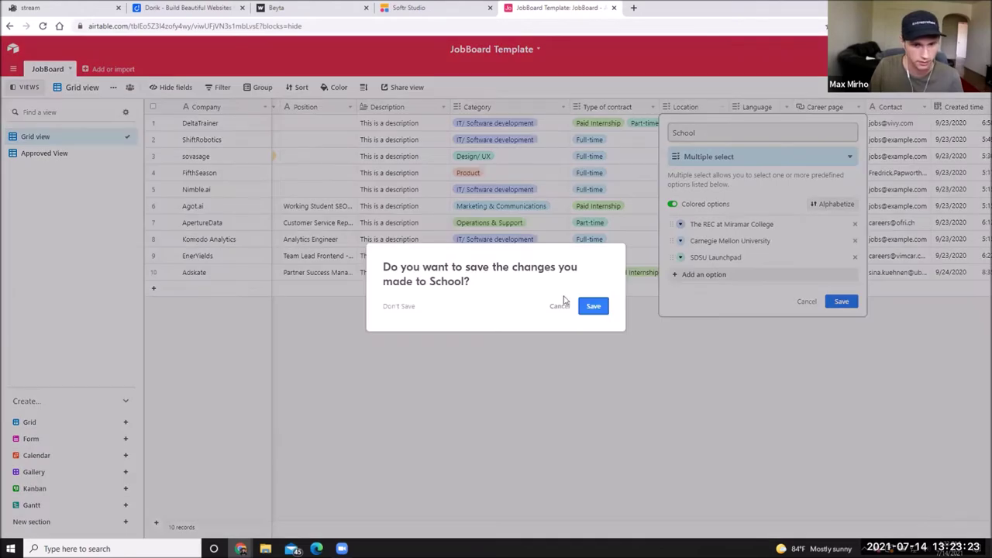
left_click(594, 307)
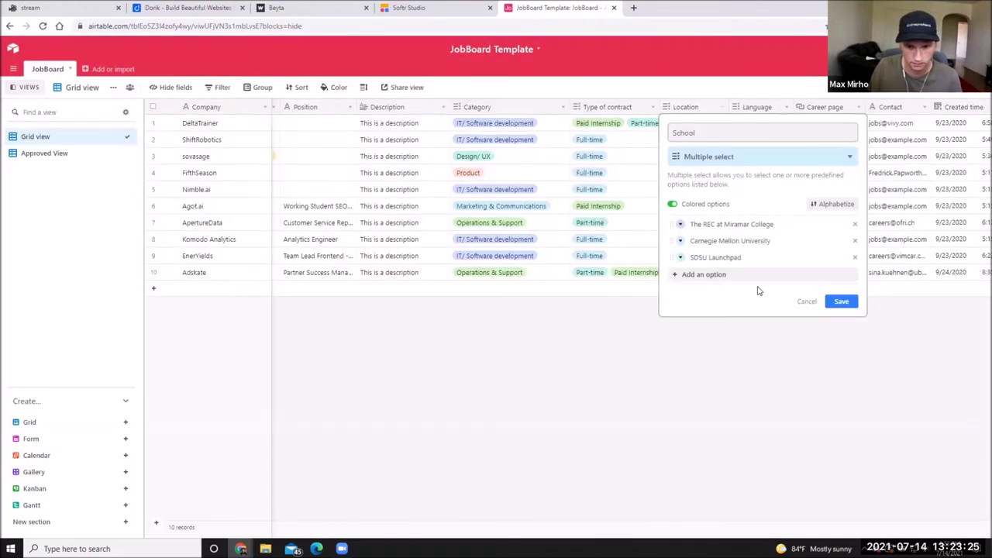
left_click(840, 301)
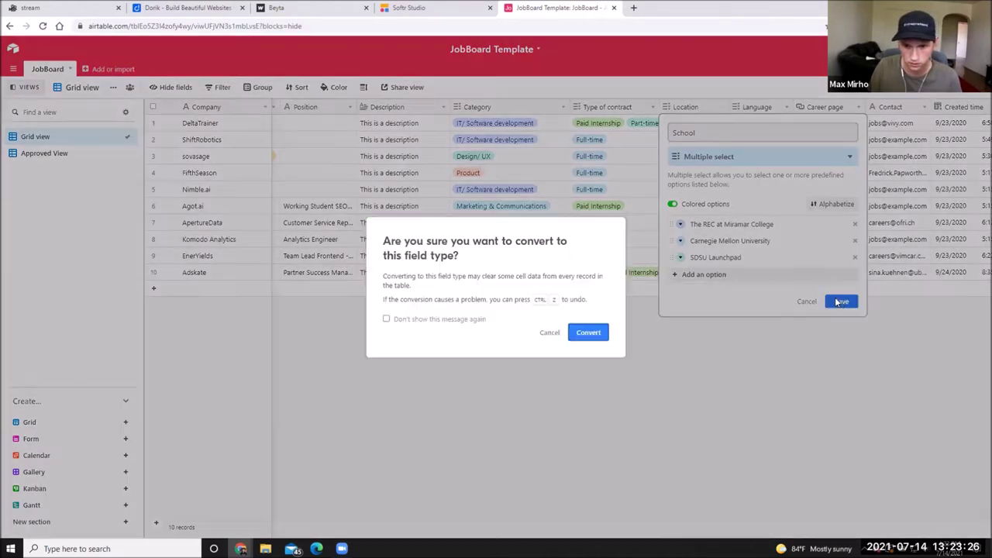
left_click(589, 334)
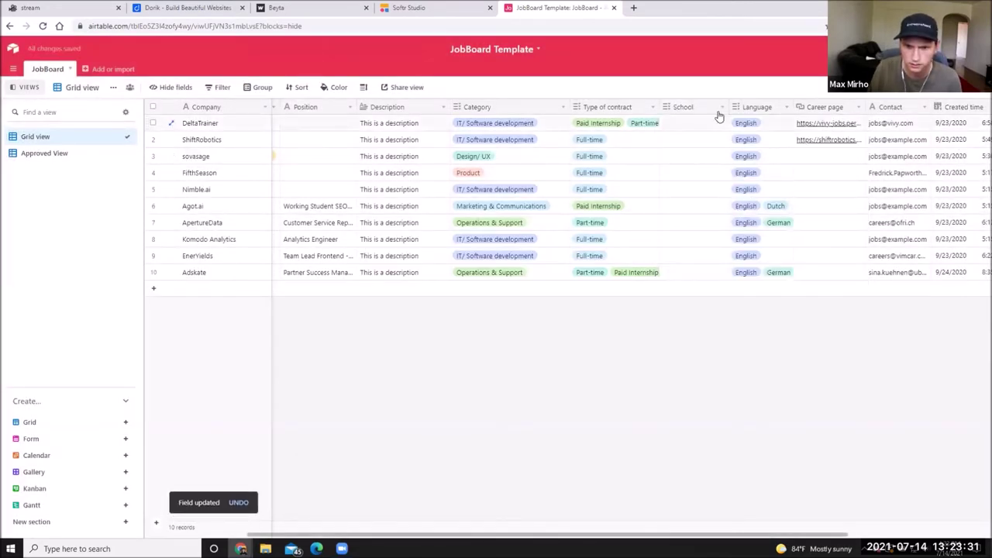
double_click(718, 109)
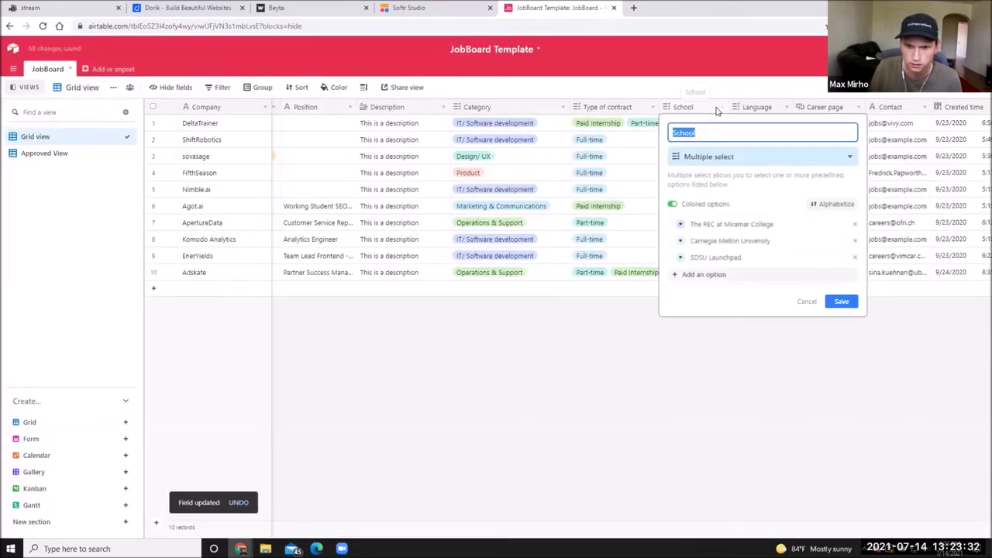
left_click(836, 301)
left_click(761, 108)
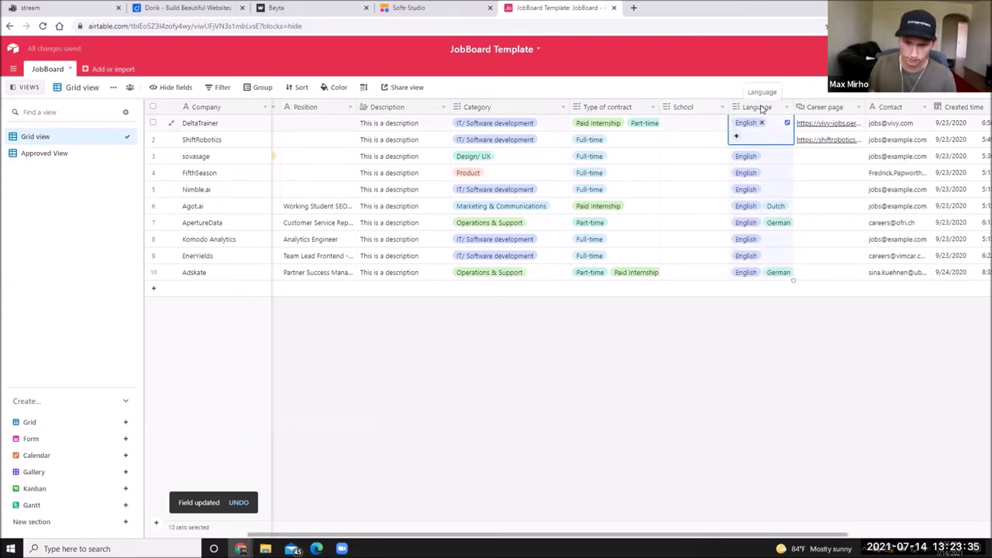
right_click(761, 108)
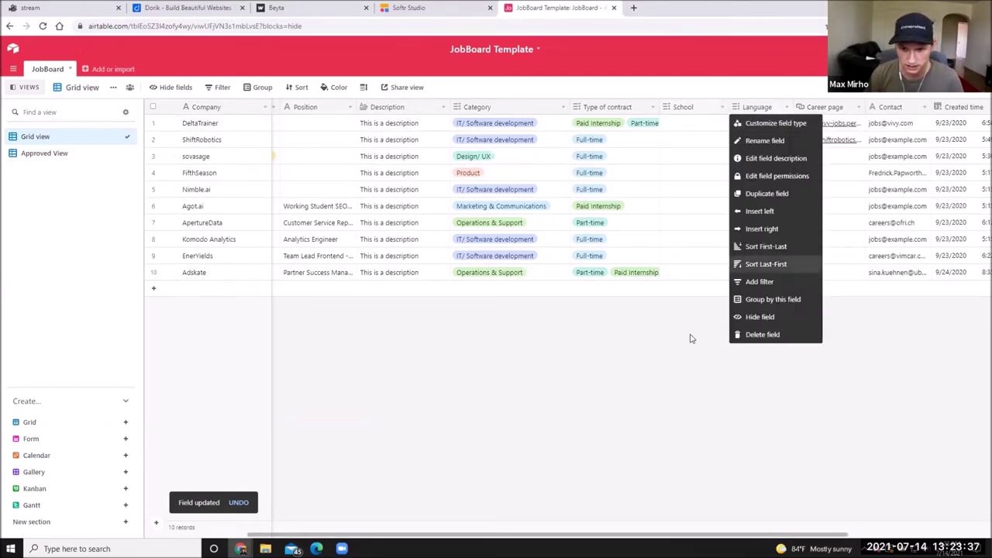
key("Escape")
right_click(761, 108)
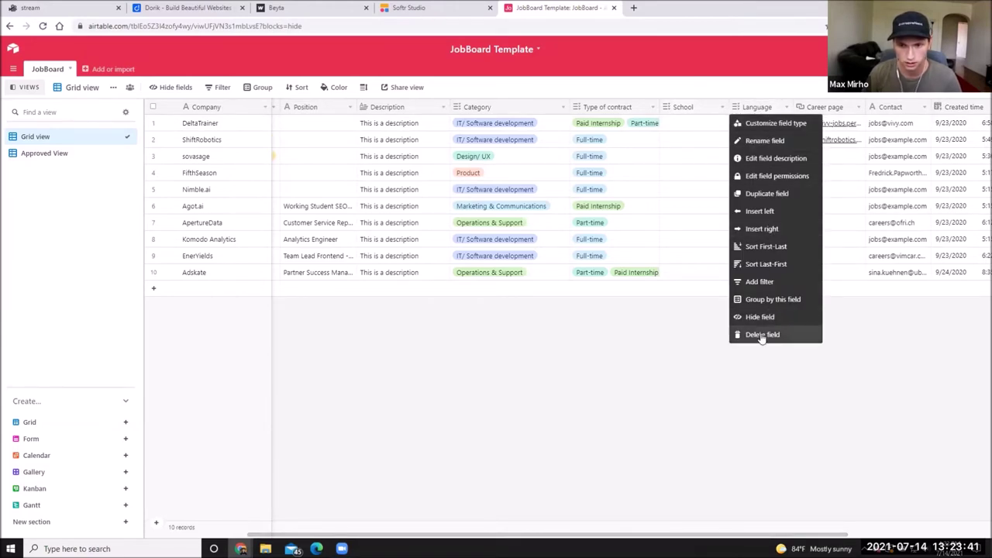
left_click(693, 291)
Switch to Softr, remove the Language inline filter from the job list, and collapse the School filter's settings.
left_click(415, 7)
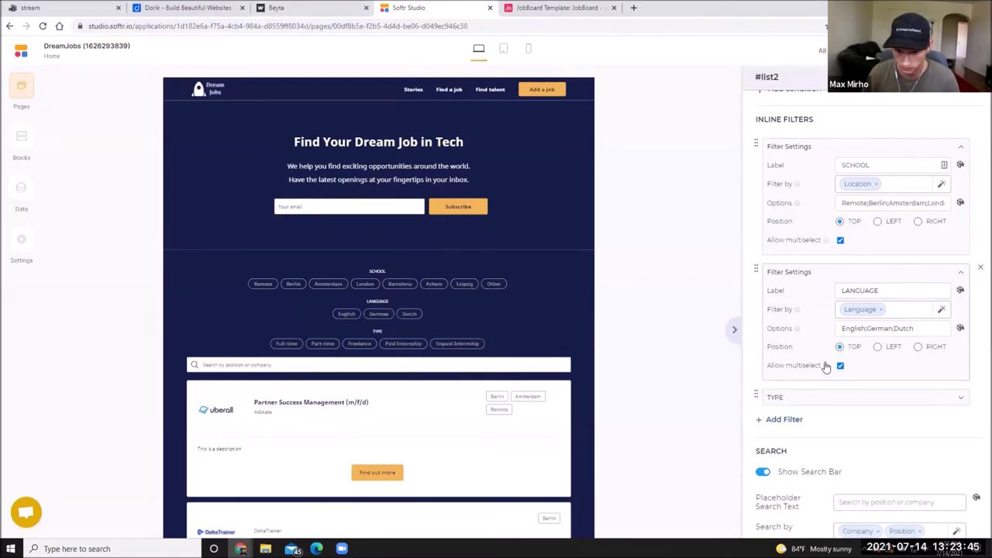
left_click(981, 267)
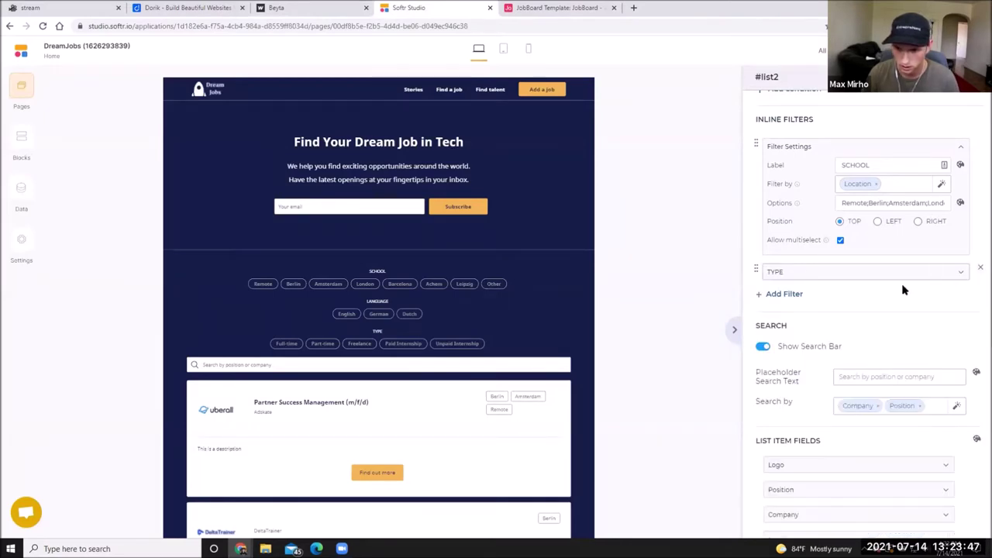
left_click(960, 147)
scroll(824, 267, "up", 2)
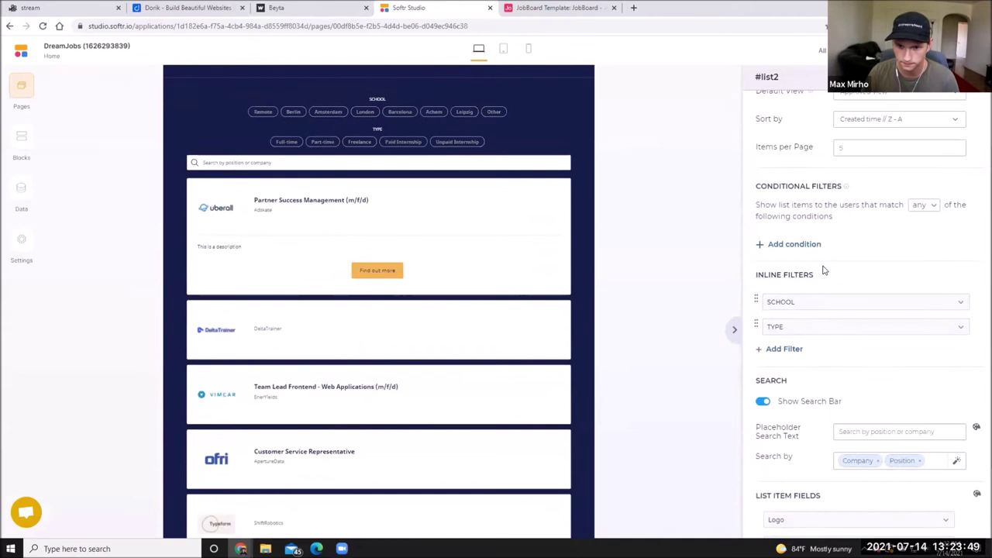
Add another inline filter to the Softr job list, and review the Category column in Airtable as its source.
left_click(775, 348)
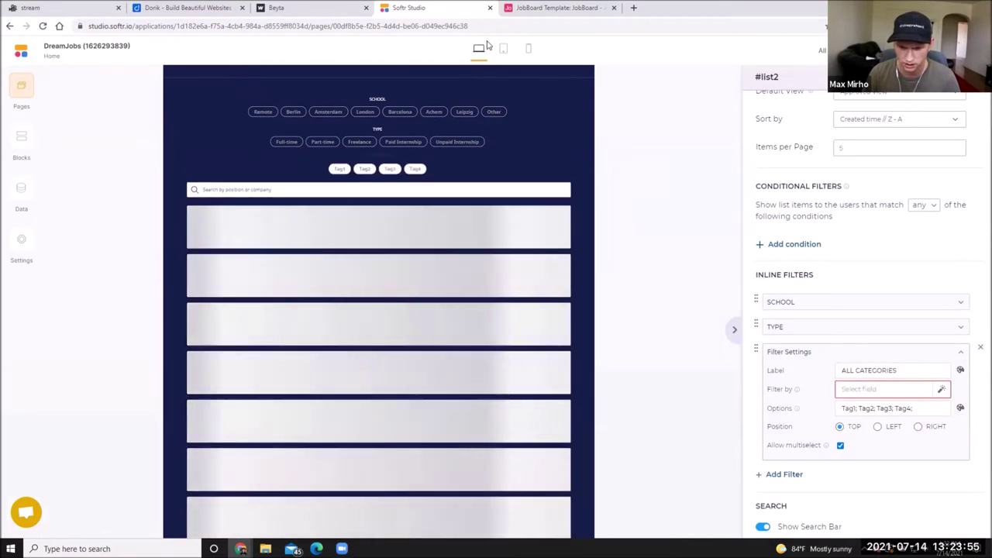
left_click(310, 7)
left_click(203, 8)
left_click(542, 8)
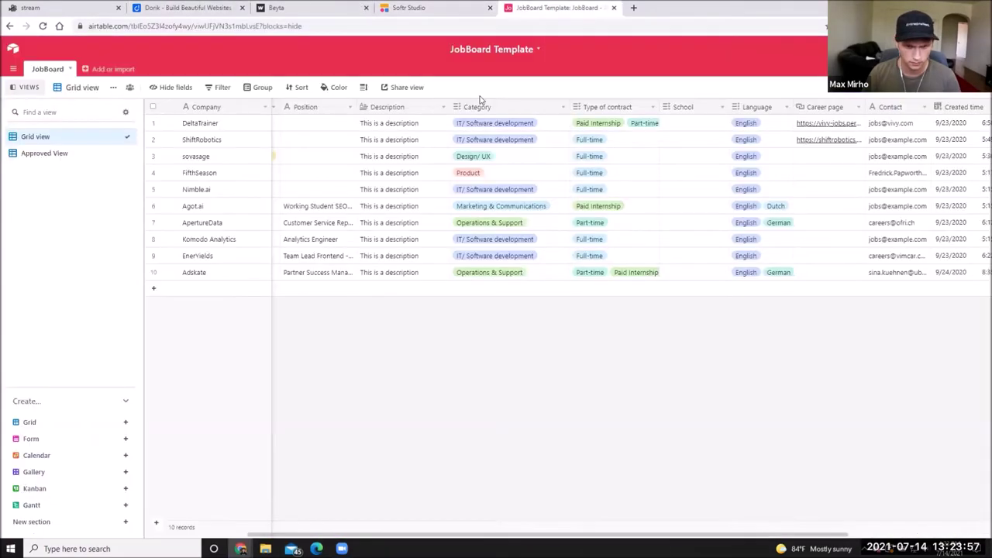
left_click_drag(494, 124, 496, 273)
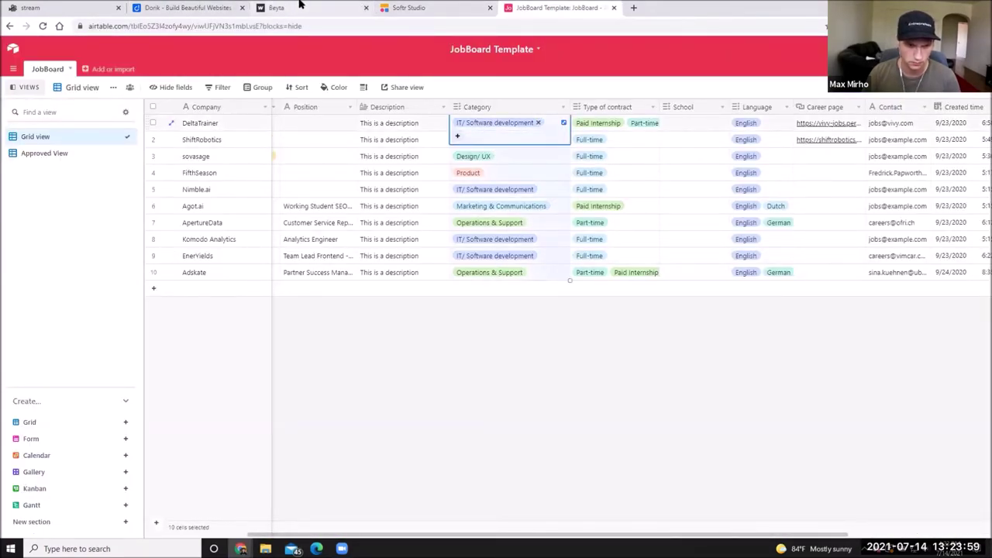
left_click(496, 348)
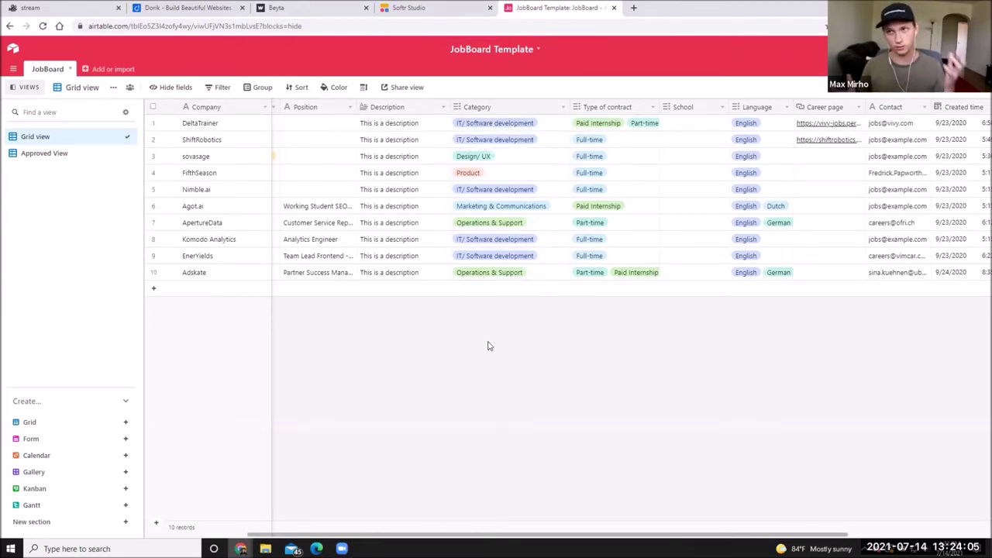
Switch to Softr and label the new inline filter of the job list "Industry / Field".
left_click(421, 7)
triple_click(903, 372)
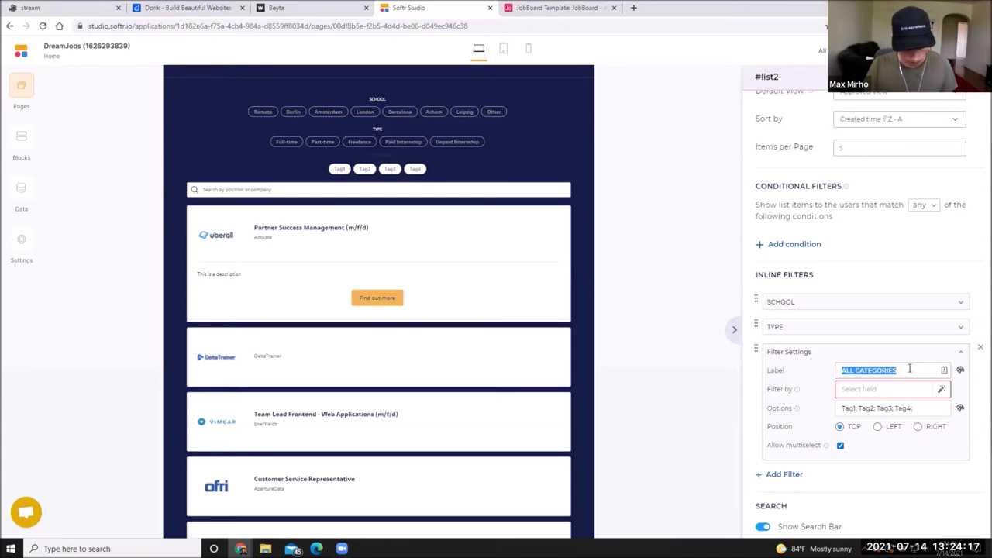
type("Position")
key("ctrl+a")
type("Pield")
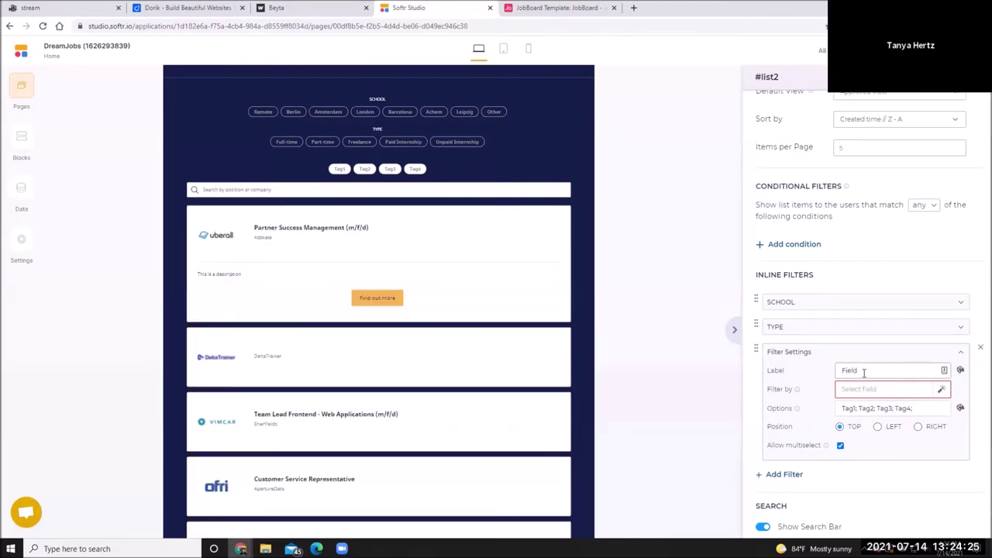
left_click_drag(864, 372, 823, 373)
type("In")
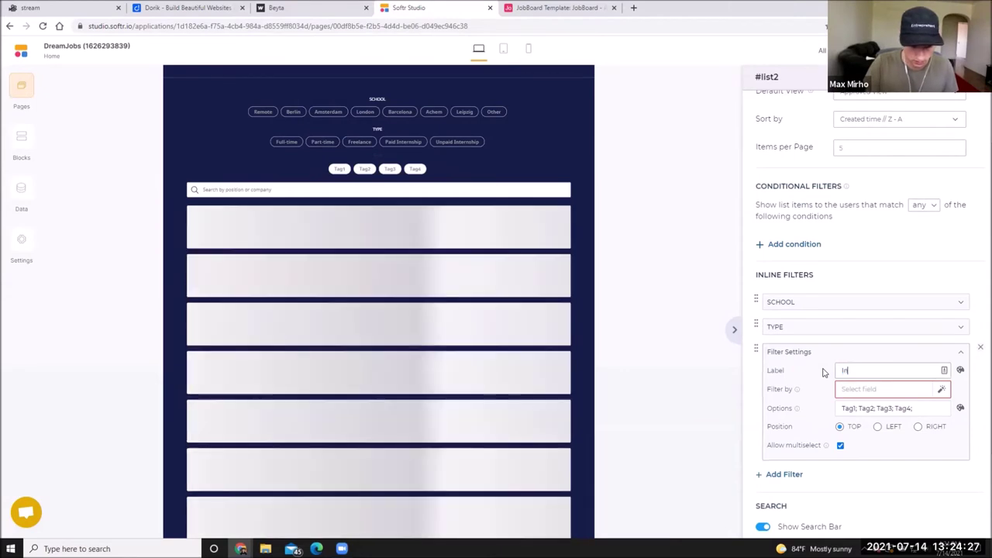
type("dustry /")
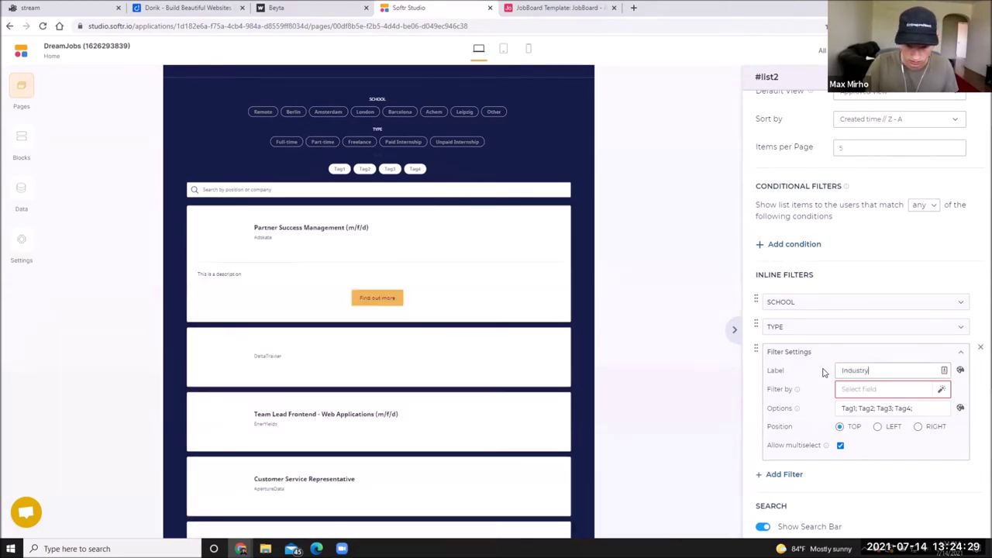
type(" Field")
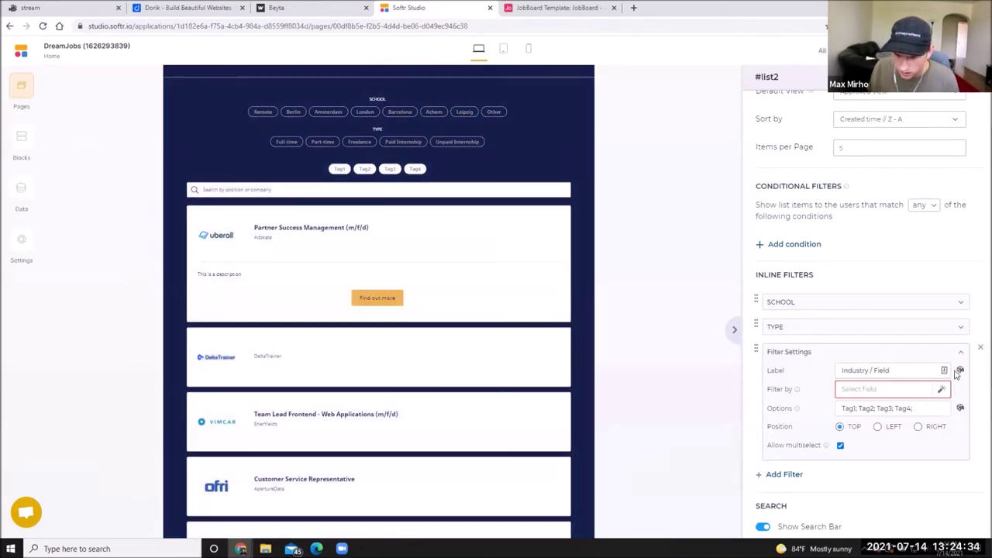
Set the text color of the new filter's label to white (FFFFFF).
left_click(959, 372)
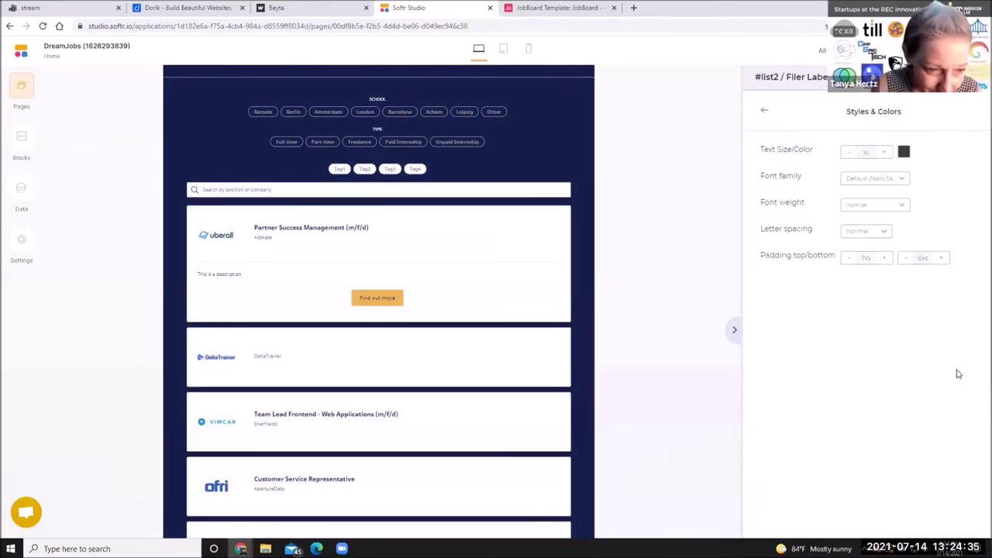
left_click(904, 152)
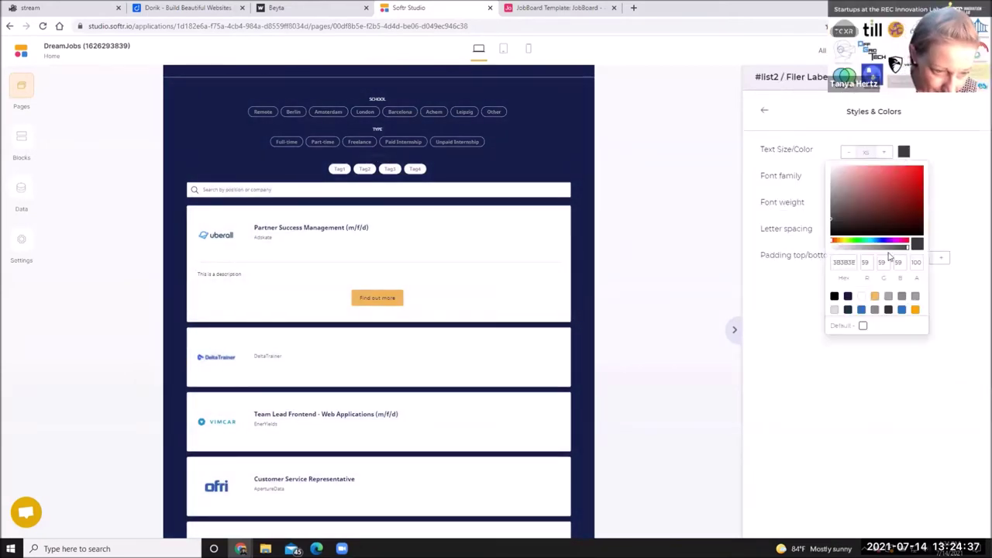
left_click(861, 296)
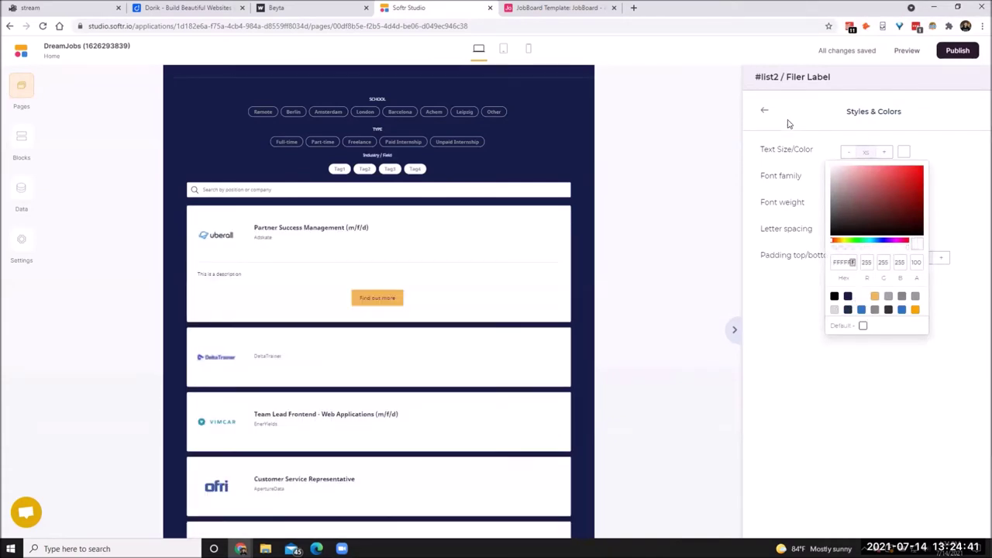
left_click(764, 110)
Change the new filter's label to uppercase "INDUSTRY / FIELD" to match the other filter labels.
scroll(869, 440, "down", 1)
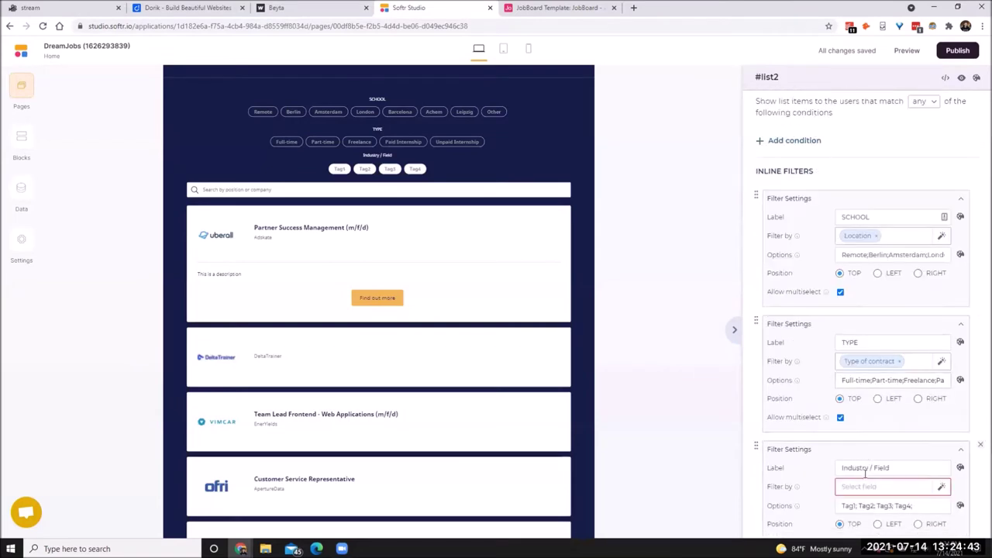
triple_click(866, 468)
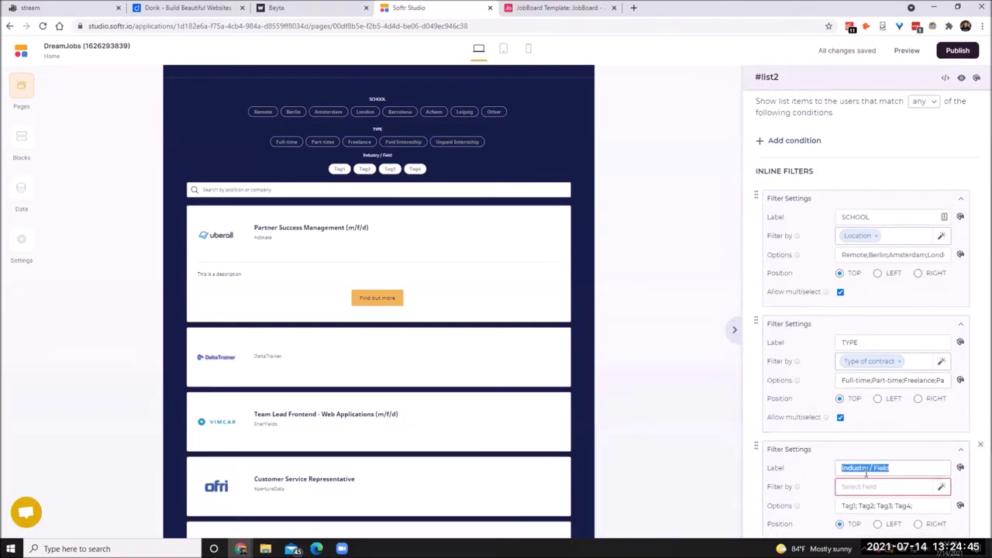
type("INDUSTRY / FIELD")
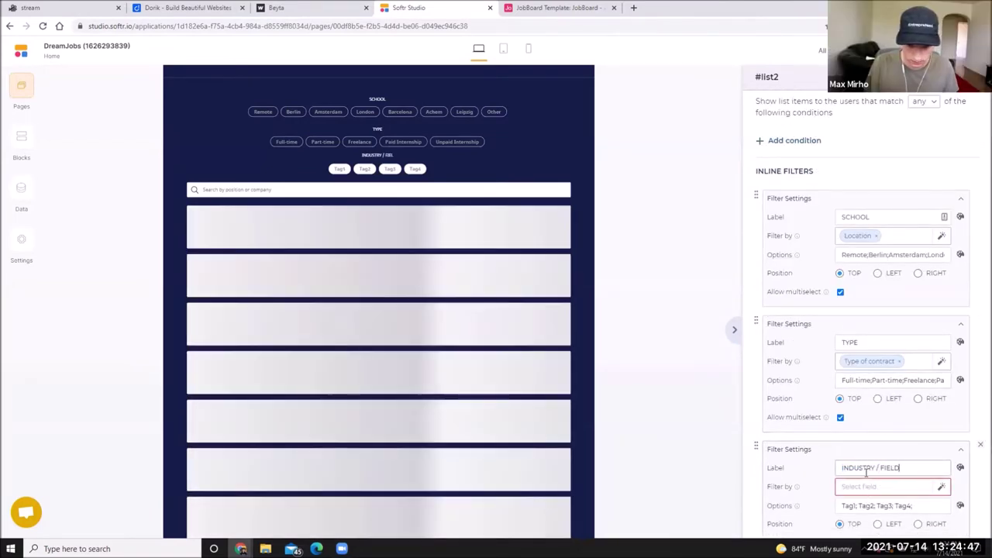
Make the INDUSTRY / FIELD filter use the Category field, checking the column name in Airtable.
left_click(874, 488)
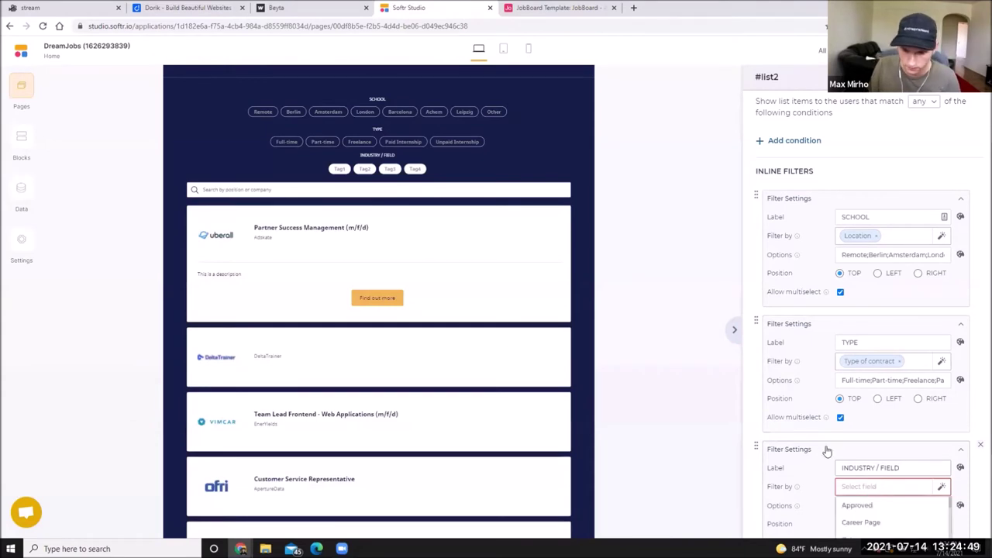
scroll(868, 380, "down", 5)
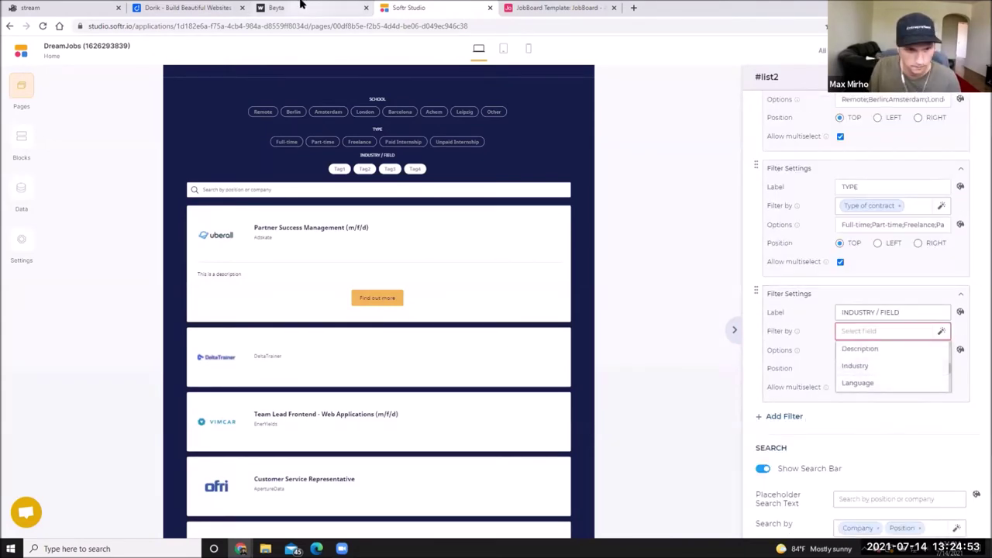
left_click(535, 8)
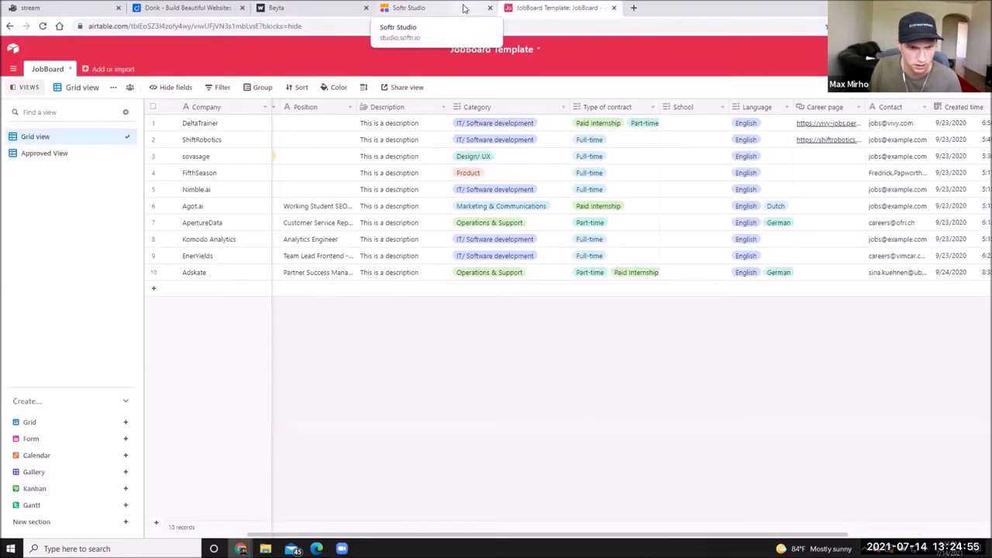
left_click(463, 8)
scroll(889, 376, "down", 2)
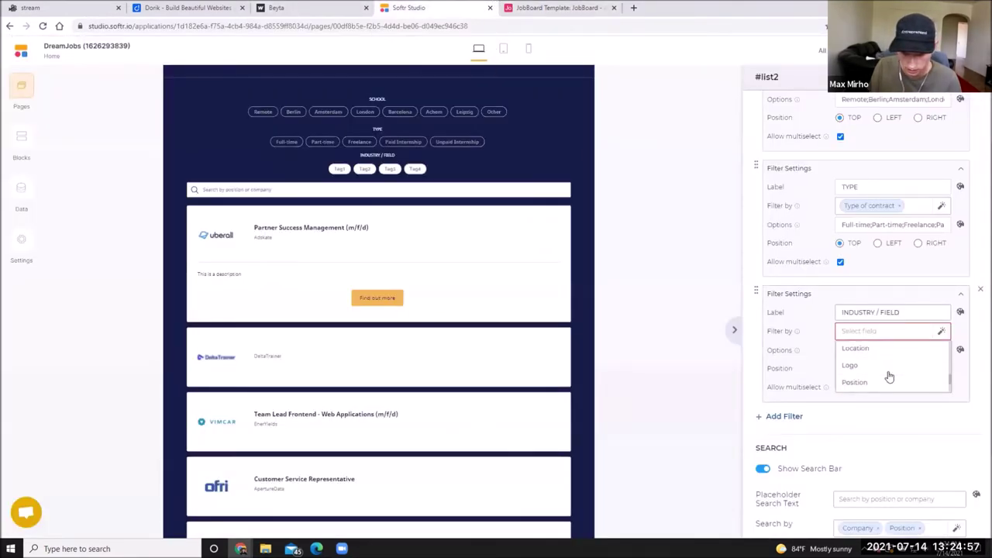
scroll(888, 374, "down", 3)
scroll(889, 333, "up", 2)
scroll(889, 338, "up", 2)
scroll(887, 333, "up", 2)
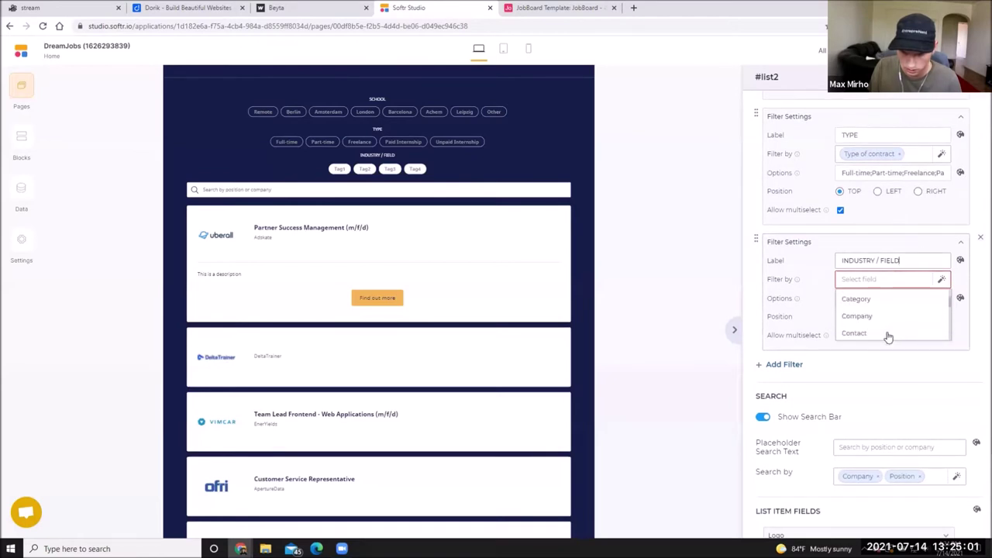
left_click(864, 300)
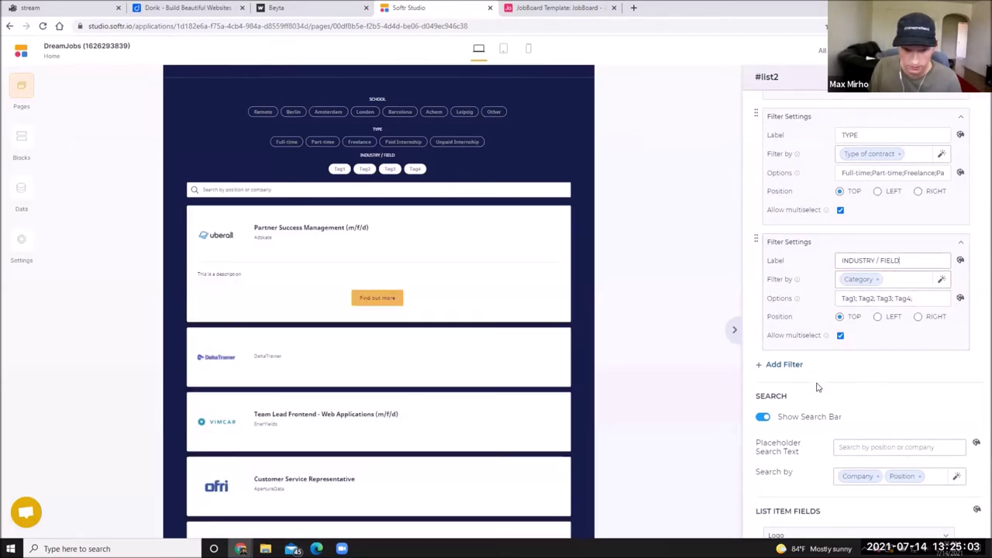
Switch to Airtable, delete the empty option from the Category field, and save it, accepting the field conversion.
left_click(583, 6)
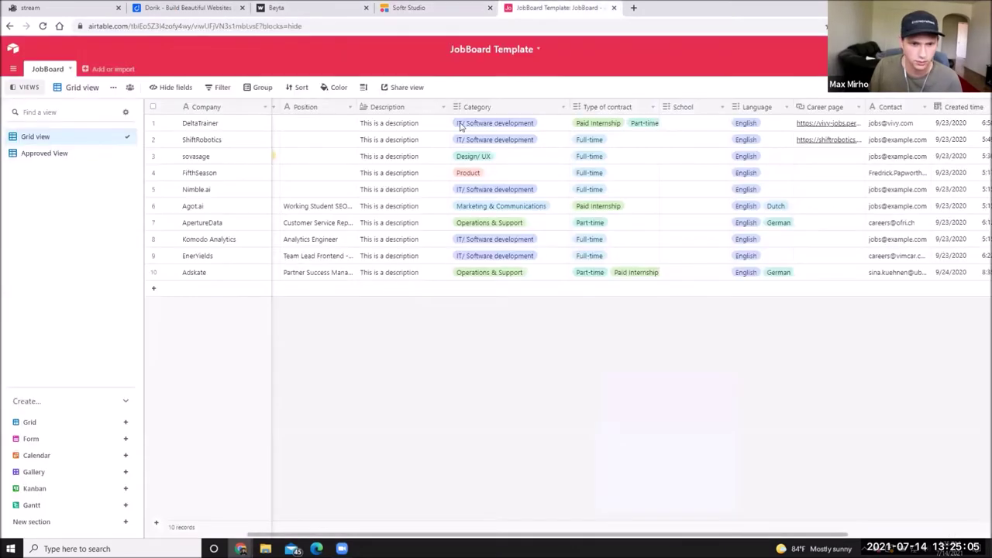
double_click(527, 111)
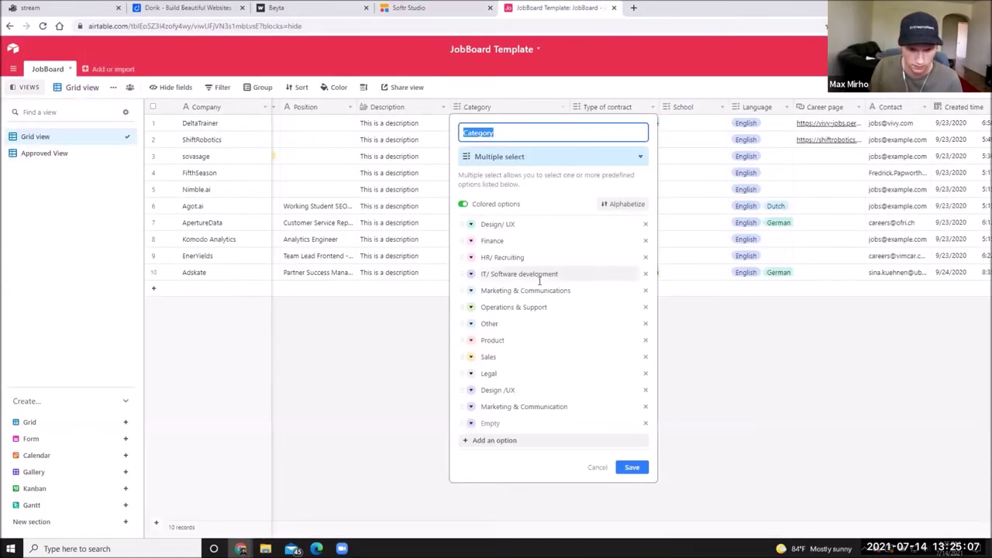
left_click(482, 224)
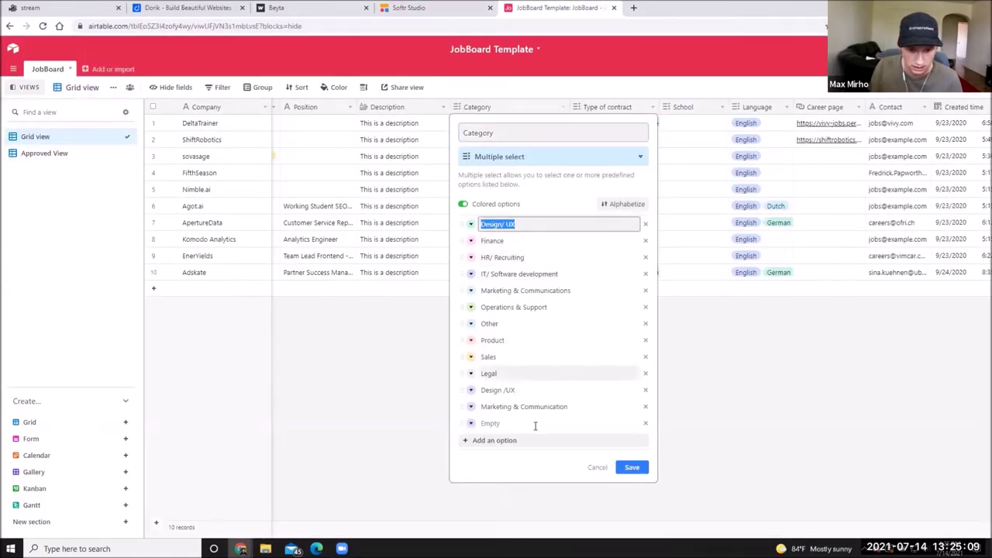
left_click(545, 200)
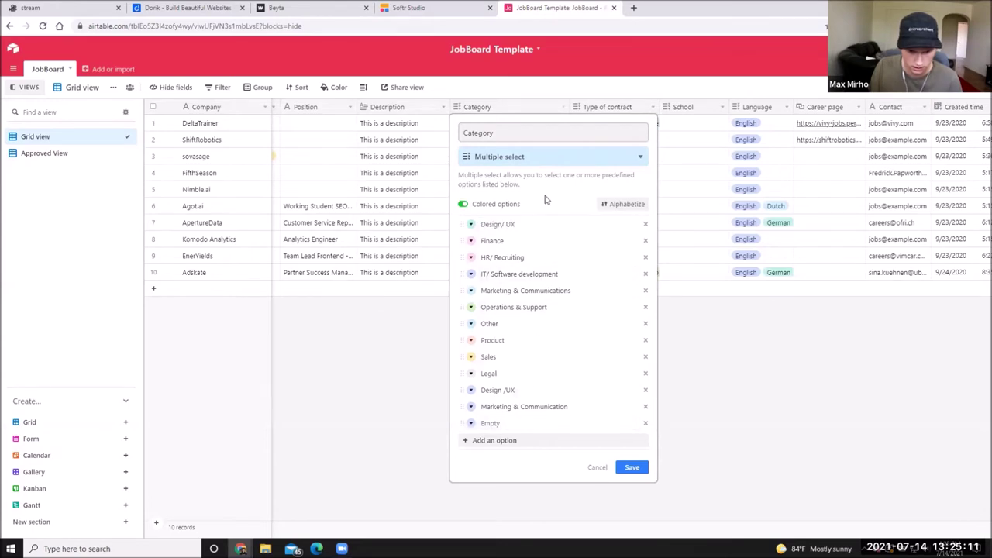
left_click(645, 423)
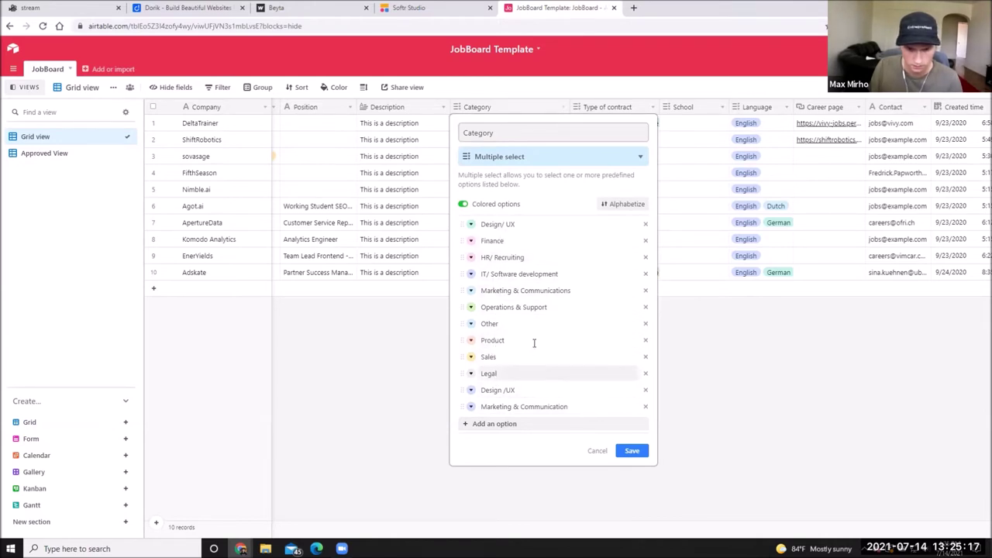
left_click(423, 177)
left_click(593, 308)
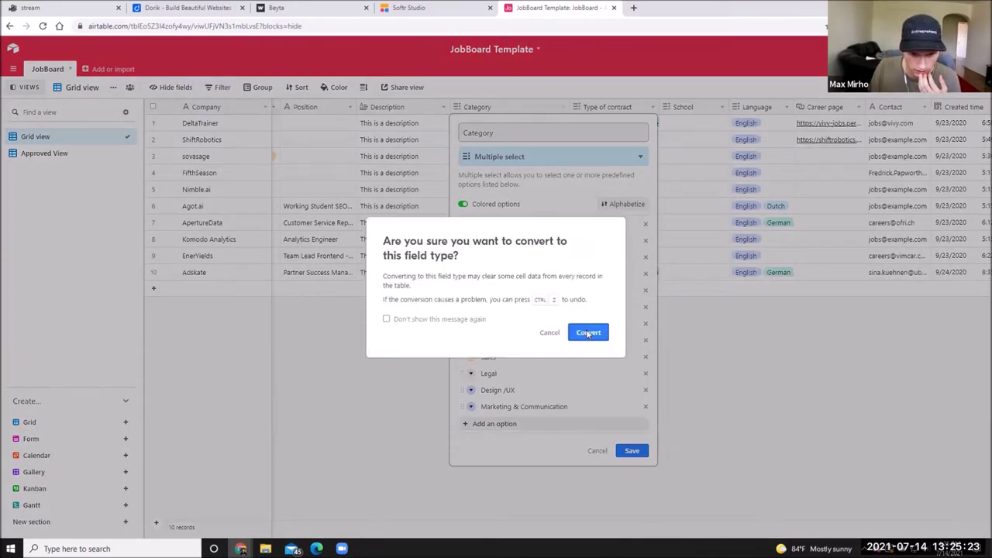
left_click(587, 331)
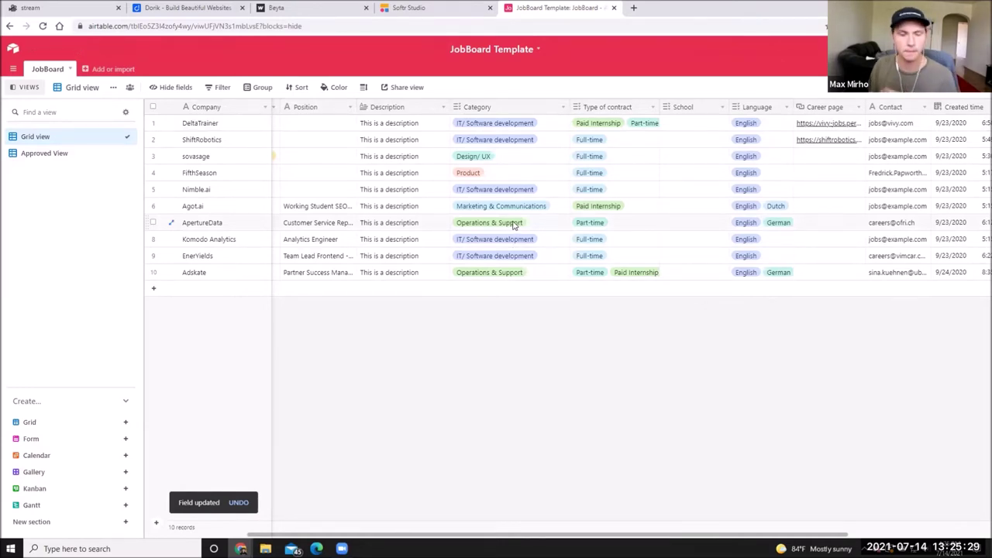
Add a new record and assign Design/ UX, Finance and HR/ Recruiting in its Category cell.
left_click(493, 225)
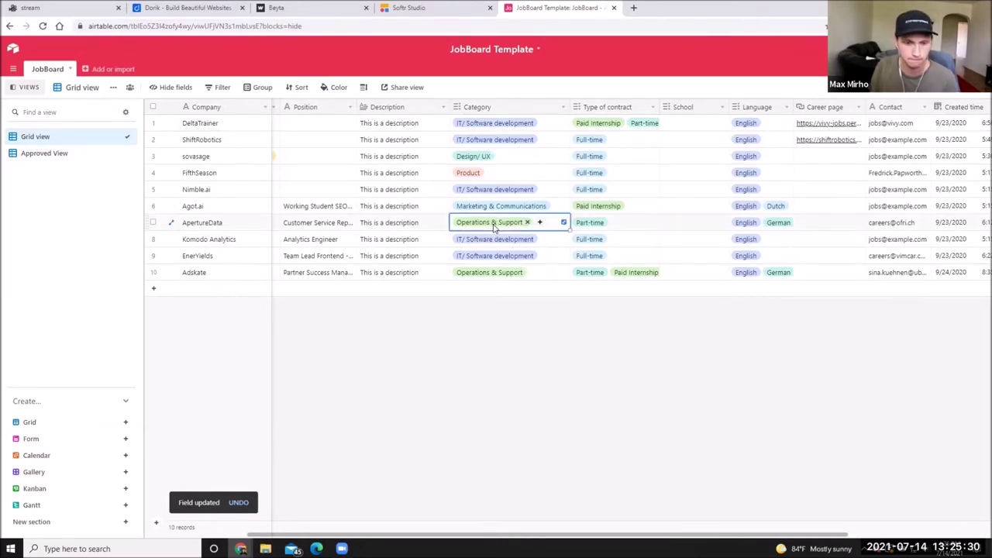
left_click(153, 288)
left_click(487, 290)
left_click(458, 288)
left_click(482, 324)
left_click(508, 289)
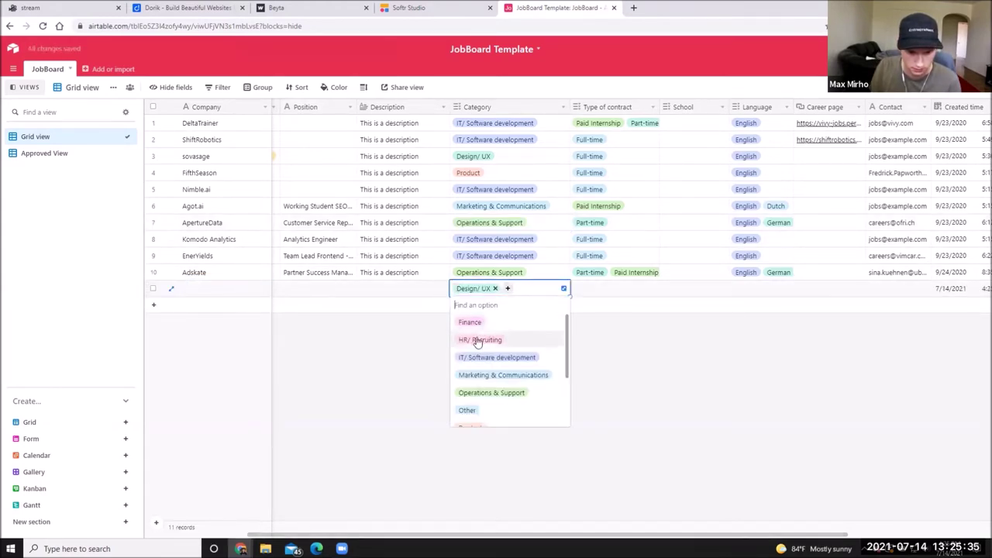
left_click(476, 324)
left_click(547, 288)
left_click(481, 324)
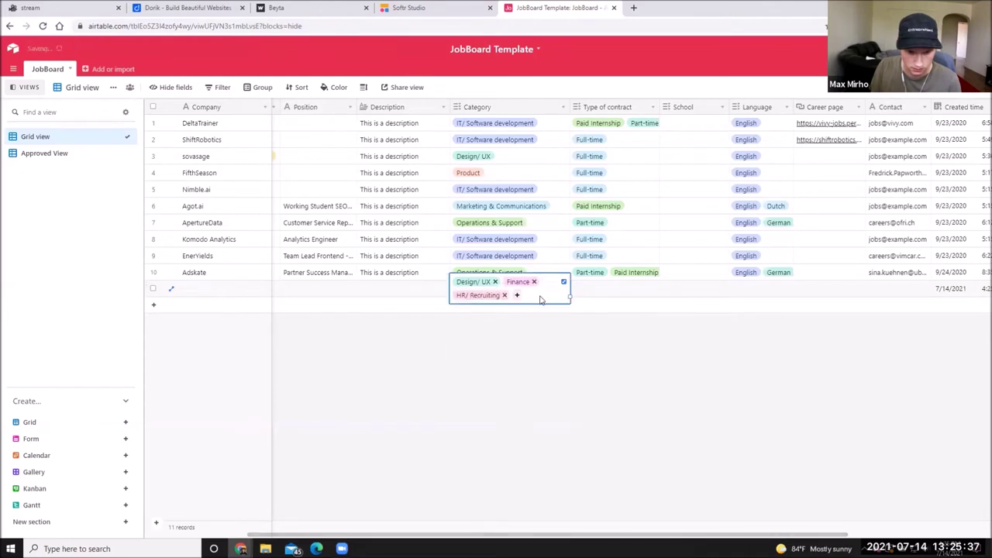
Add IT/ Software development, Marketing & Communications, Operations & Support, Other, Product and Sales to the new record's Category.
left_click(532, 295)
left_click(531, 296)
left_click(532, 295)
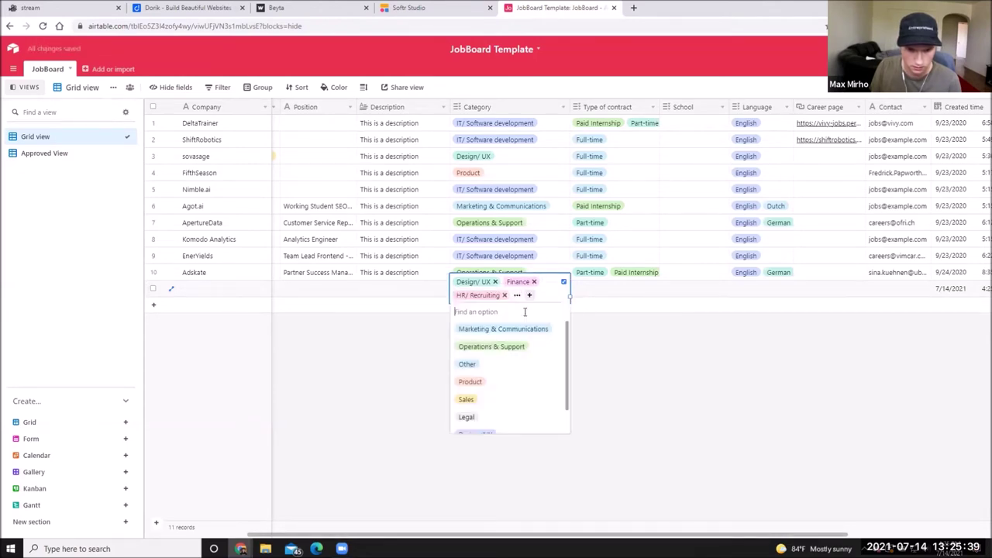
left_click(530, 295)
left_click(530, 295)
scroll(518, 328, "down", 1)
left_click(528, 296)
left_click(528, 295)
left_click(528, 296)
left_click(527, 296)
left_click(528, 296)
Switch to Softr and check how the placeholder options of the INDUSTRY / FIELD filter are separated.
left_click(409, 8)
left_click_drag(919, 298, 845, 299)
left_click(845, 299)
left_click_drag(919, 298, 841, 299)
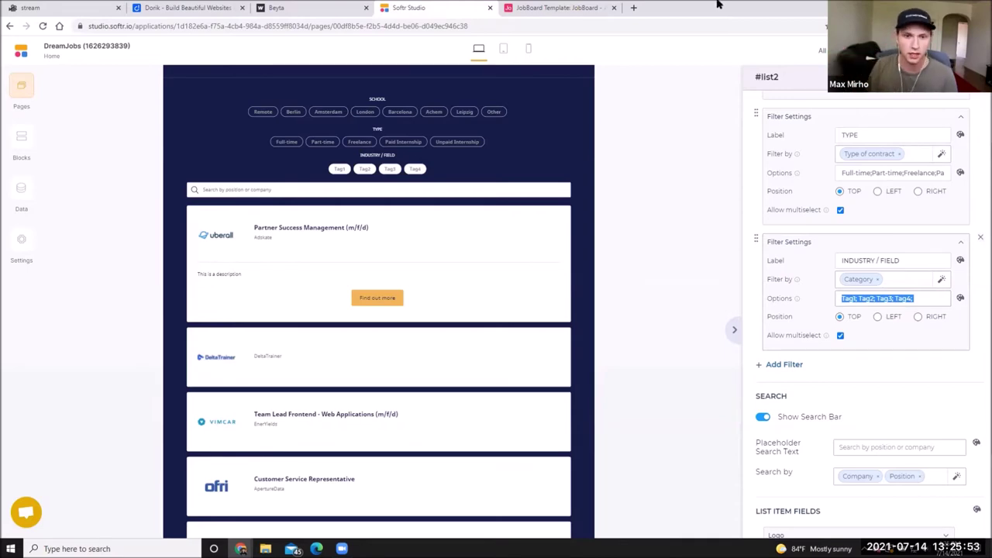
Return to Airtable and add Legal, Design /UX and Marketing & Communication to the new record's Category.
left_click(557, 8)
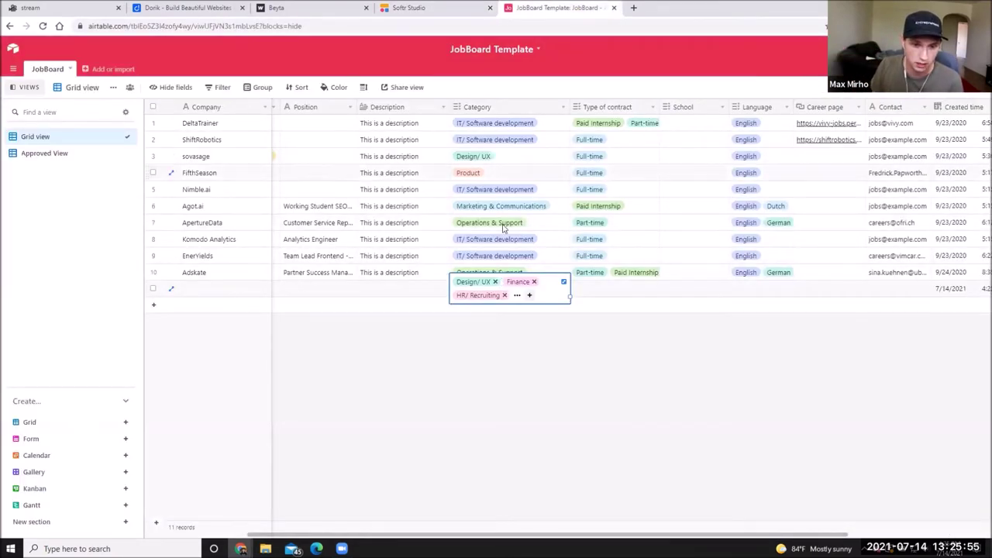
left_click(529, 295)
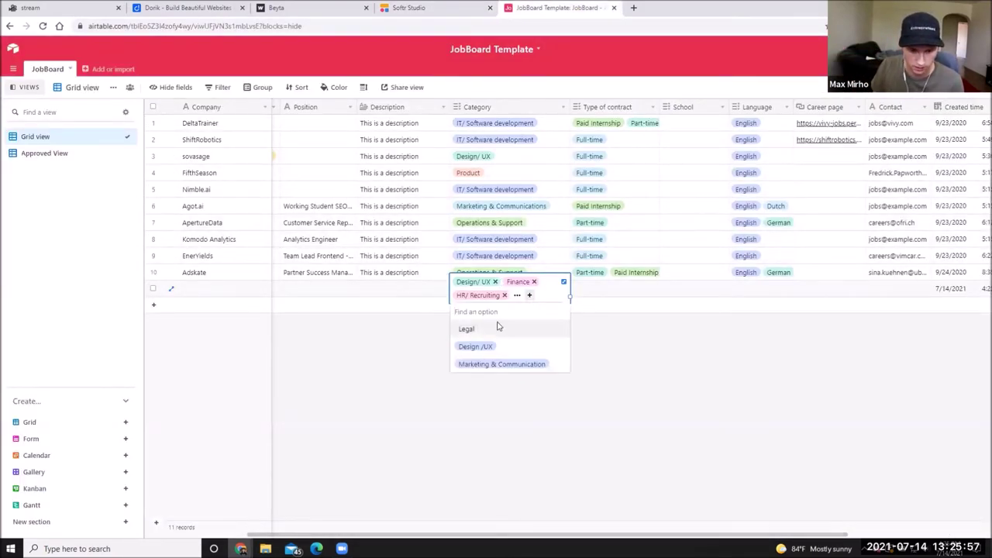
left_click(490, 329)
left_click(529, 295)
left_click(496, 329)
left_click(530, 296)
left_click(500, 329)
Copy the new record's Category cell and paste its option list as text into the record's Description.
key("ctrl+c")
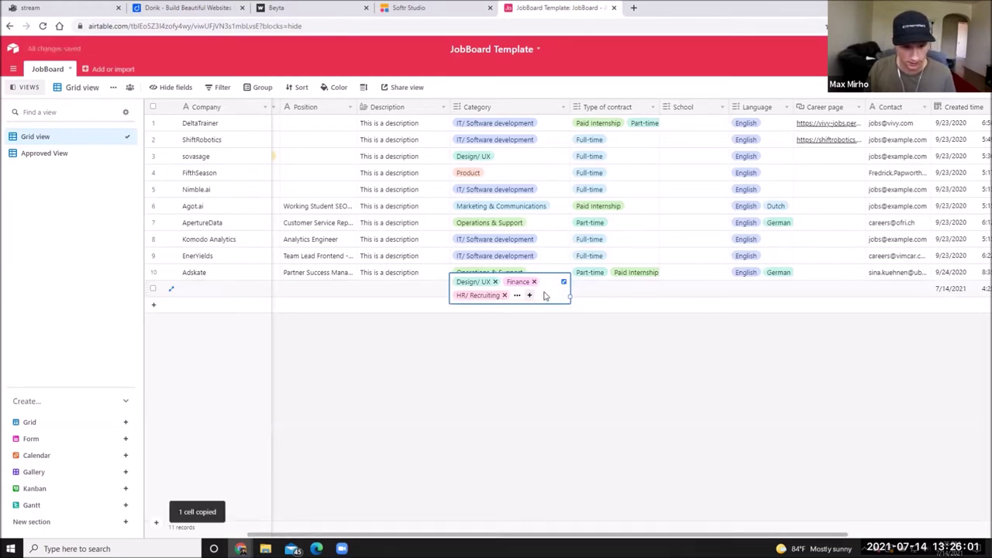
left_click(381, 293)
left_click(396, 290)
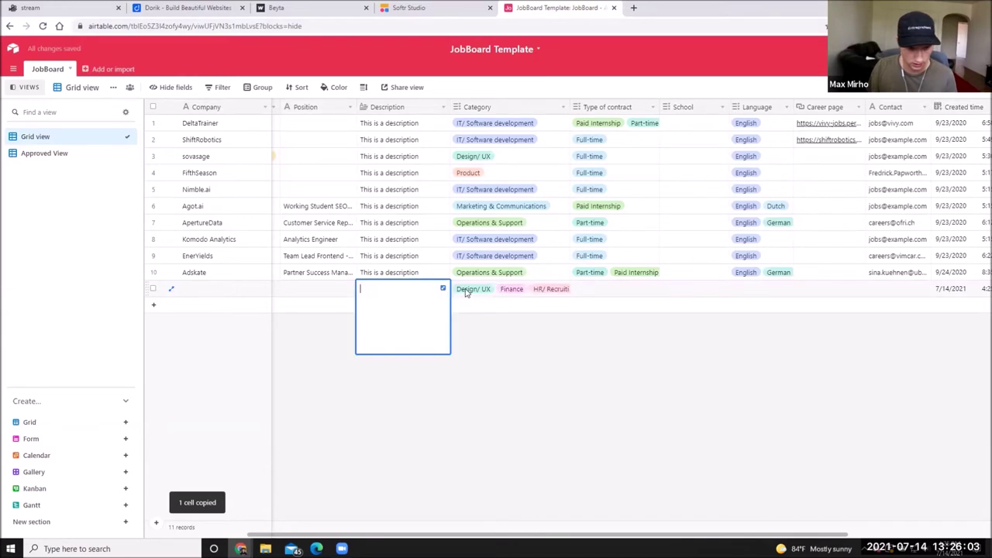
key("ctrl+v")
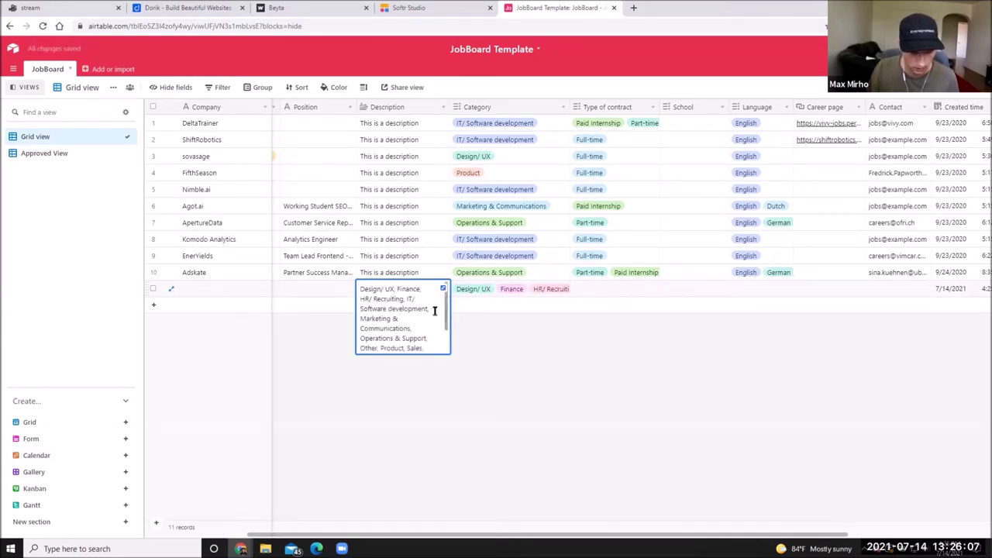
In the new record's Description, replace the commas between the categories from Design/ UX through Operations & Support and Other with semicolons.
left_click(394, 289)
left_click(423, 289)
key("BackSpace")
type(";")
left_click(403, 298)
key("BackSpace")
type(";")
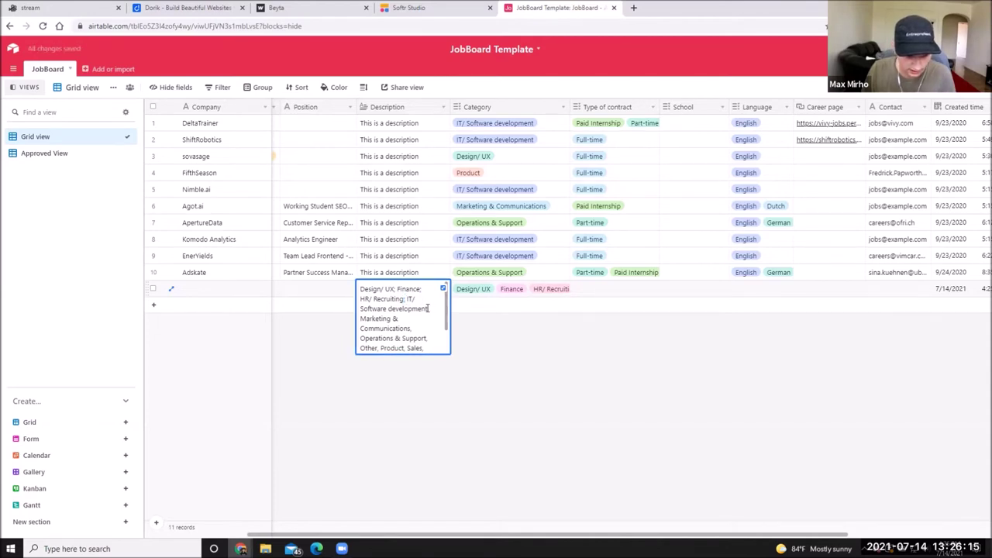
left_click(430, 308)
type(";")
left_click(413, 328)
type(";")
left_click(426, 339)
type(";")
Replace the remaining commas in the new record's Description, from Other through Design /UX, with semicolons.
scroll(422, 331, "down", 2)
left_click(379, 318)
left_click(403, 318)
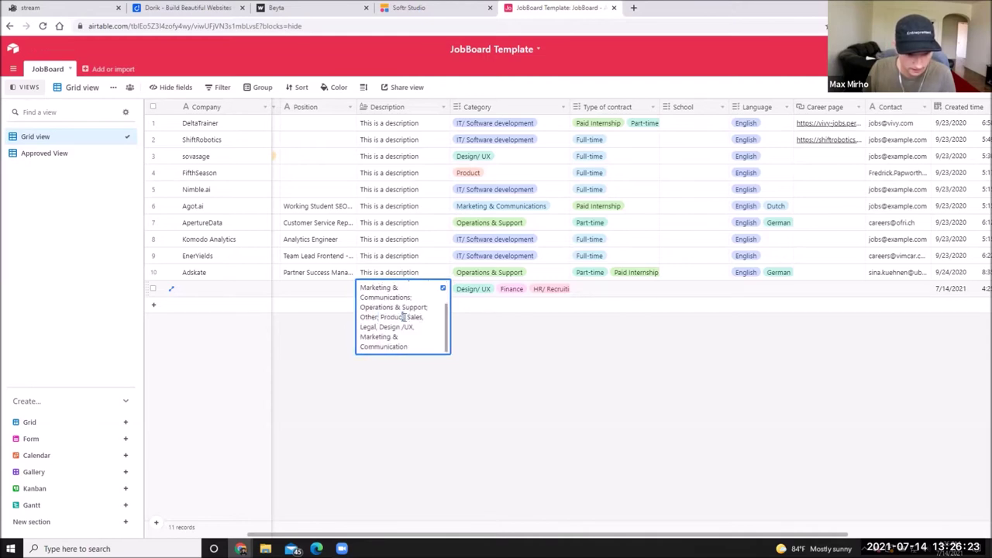
key("BackSpace")
key("BackSpace")
type(";")
left_click(433, 314)
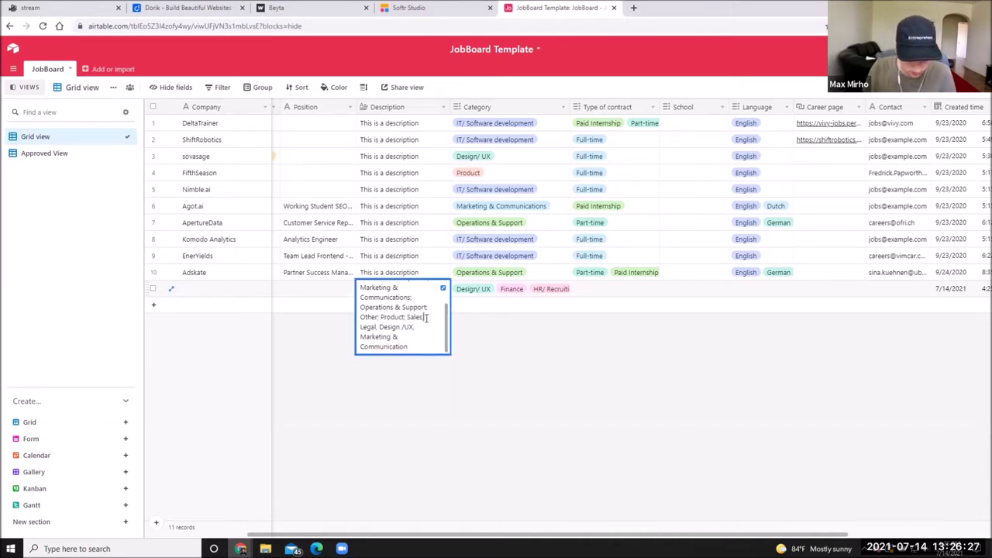
left_click(378, 328)
key("BackSpace")
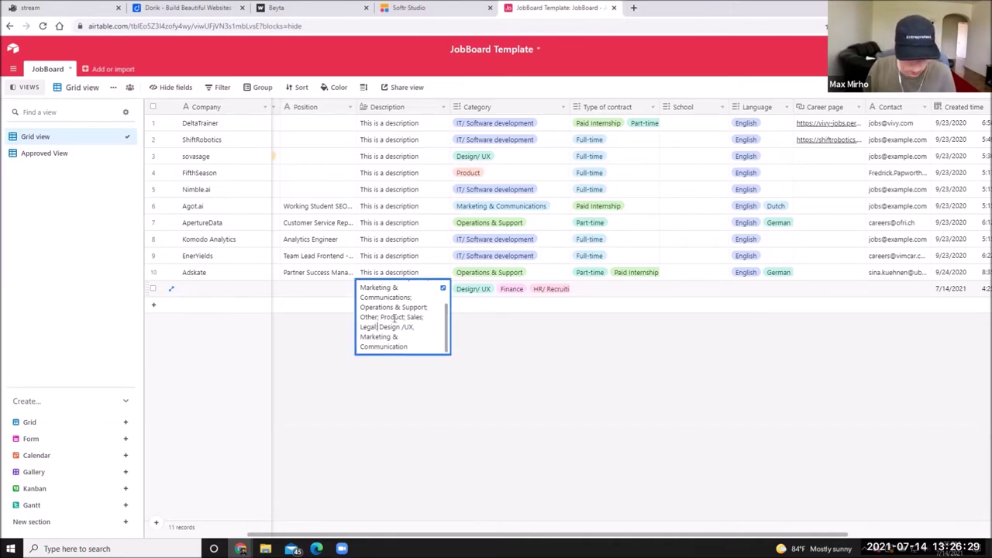
left_click(415, 329)
key("BackSpace")
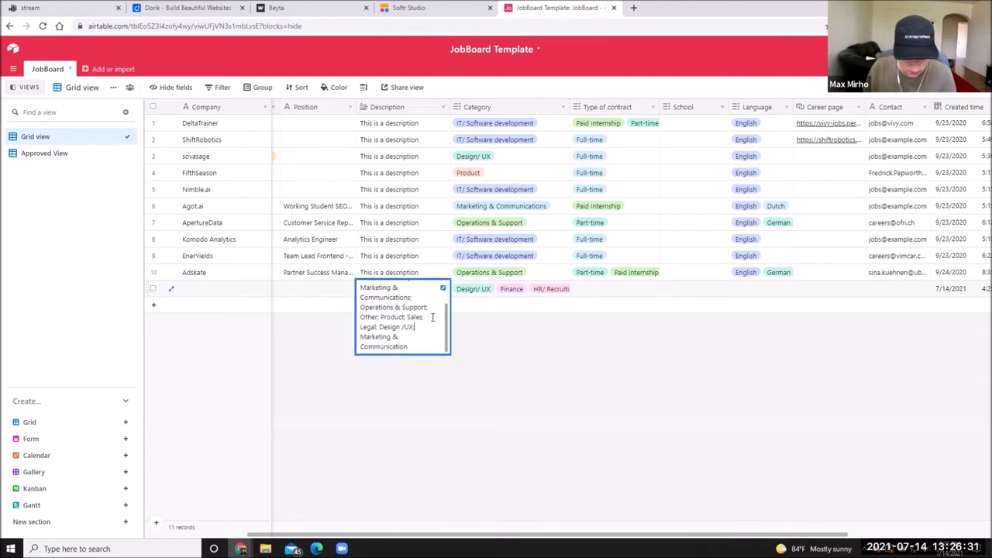
left_click(413, 338)
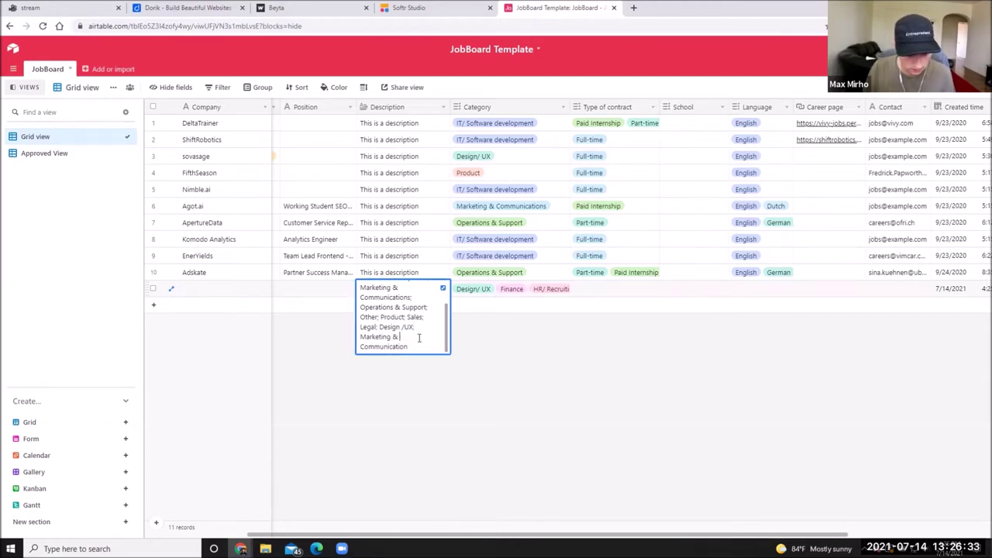
Cut the category list from the Description and, in Softr, paste it as the INDUSTRY / FIELD filter's options.
key("ctrl+a")
key("ctrl+x")
key("Escape")
left_click(409, 8)
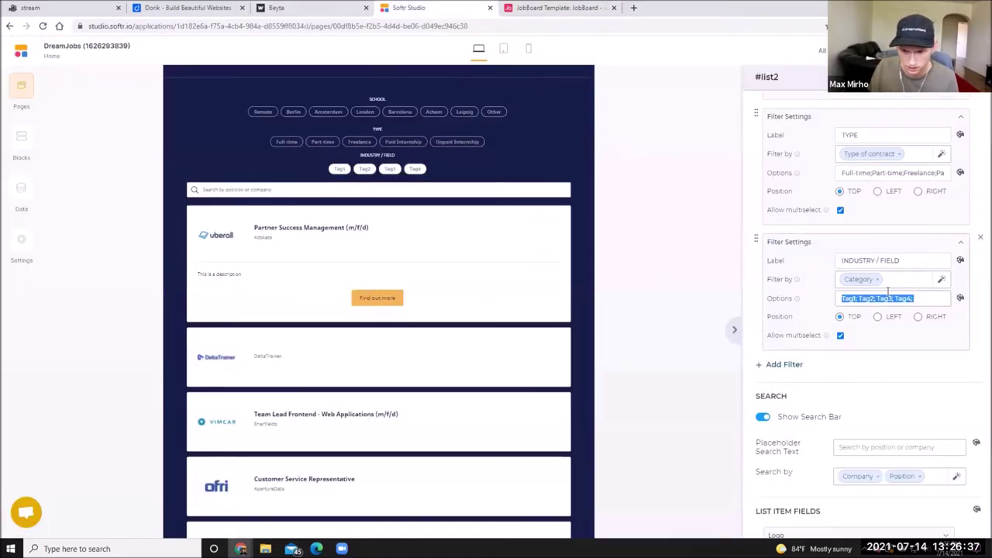
key("ctrl+v")
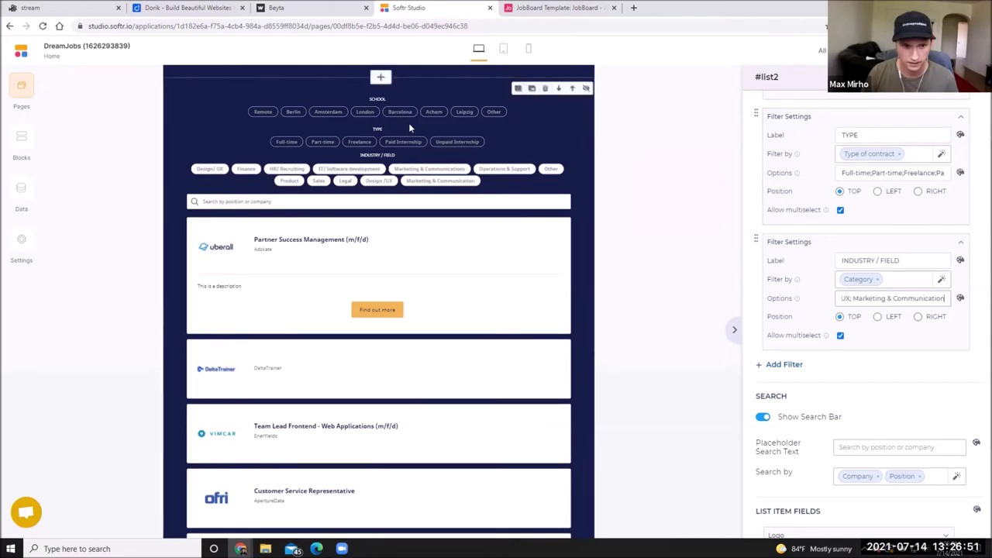
scroll(892, 255, "up", 2)
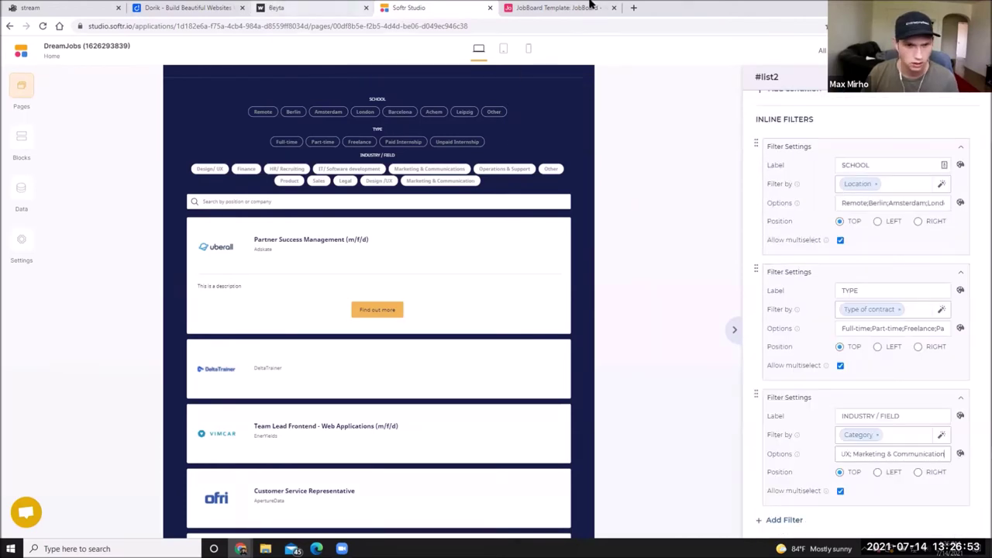
Switch to Airtable and add The REC at Miramar College and Carnegie Mellon University to DeltaTrainer's School.
left_click(558, 8)
left_click(682, 122)
left_click(668, 137)
left_click(682, 158)
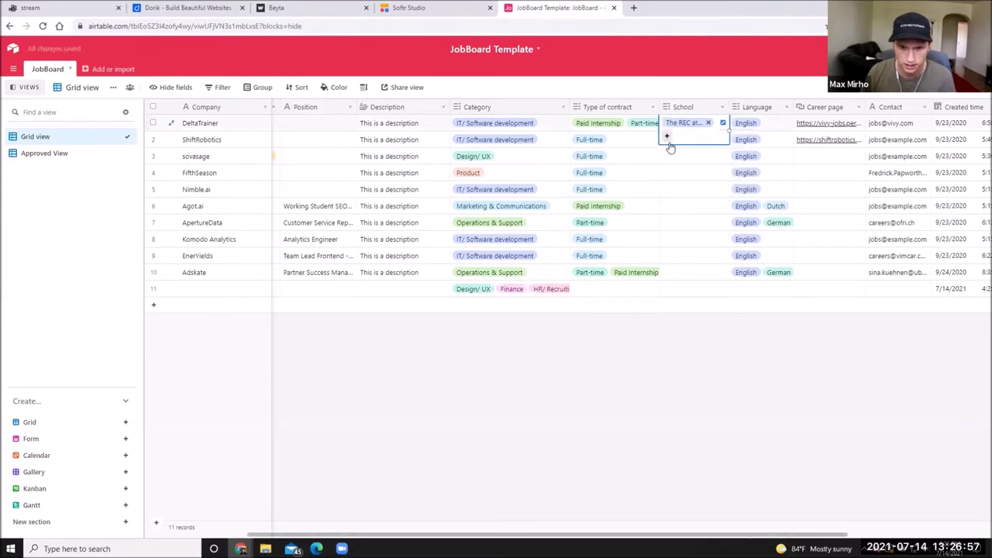
left_click(667, 136)
left_click(675, 167)
Set the School of sovasage to Carnegie Mellon University and that of Nimble.ai to The REC at Miramar College.
left_click(671, 156)
left_click(667, 156)
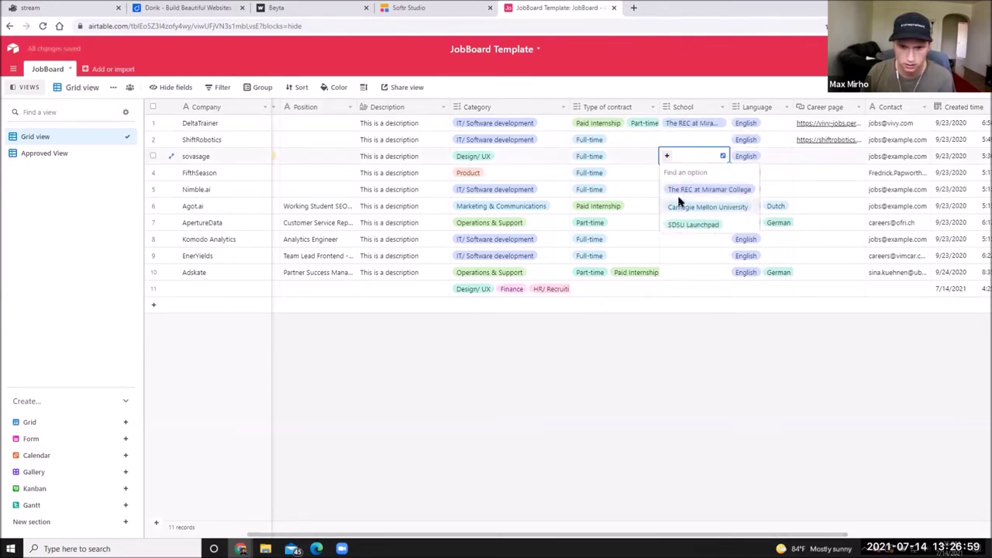
left_click(675, 206)
left_click(666, 189)
left_click(667, 189)
left_click(671, 222)
Set the School of Agot.ai and ApertureData to SDSU Launchpad.
left_click(666, 206)
left_click(666, 207)
left_click(693, 274)
left_click(667, 223)
left_click(666, 223)
left_click(676, 277)
Remove Carnegie Mellon University from DeltaTrainer's School.
left_click(693, 128)
left_click(699, 131)
left_click_drag(700, 132, 696, 141)
left_click(671, 156)
left_click(686, 132)
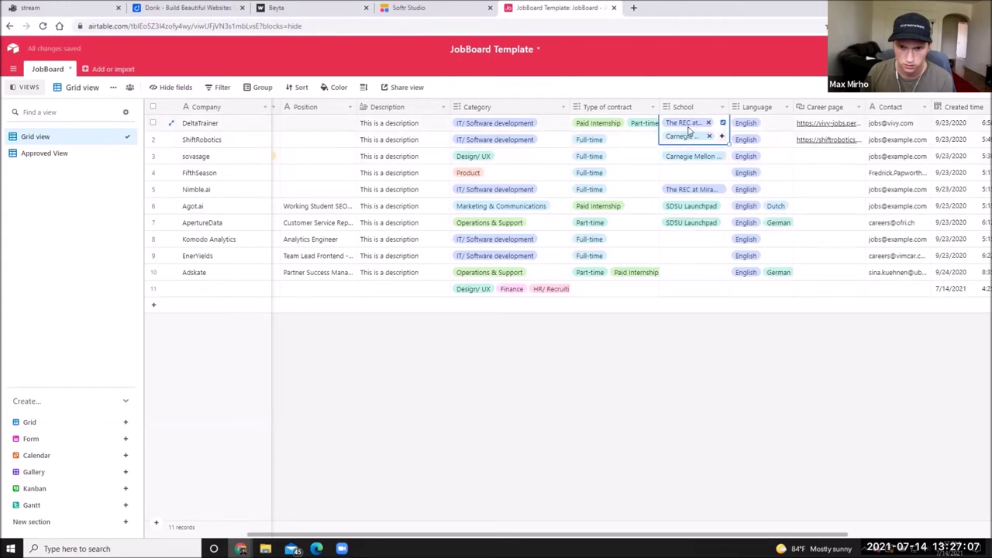
left_click(709, 135)
Set the School of ShiftRobotics to Carnegie Mellon University and that of FifthSeason to The REC at Miramar College.
left_click(680, 139)
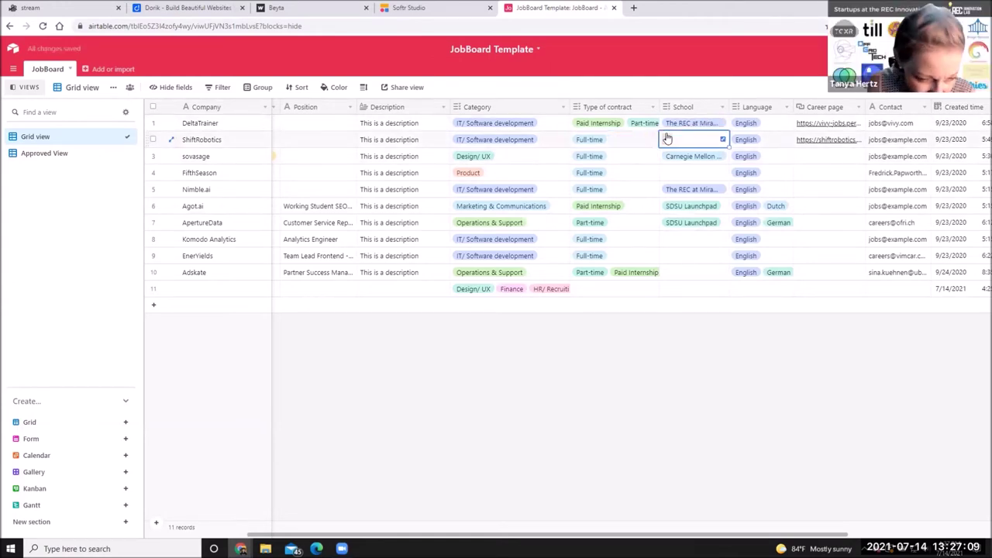
left_click(667, 138)
left_click(690, 198)
left_click(680, 268)
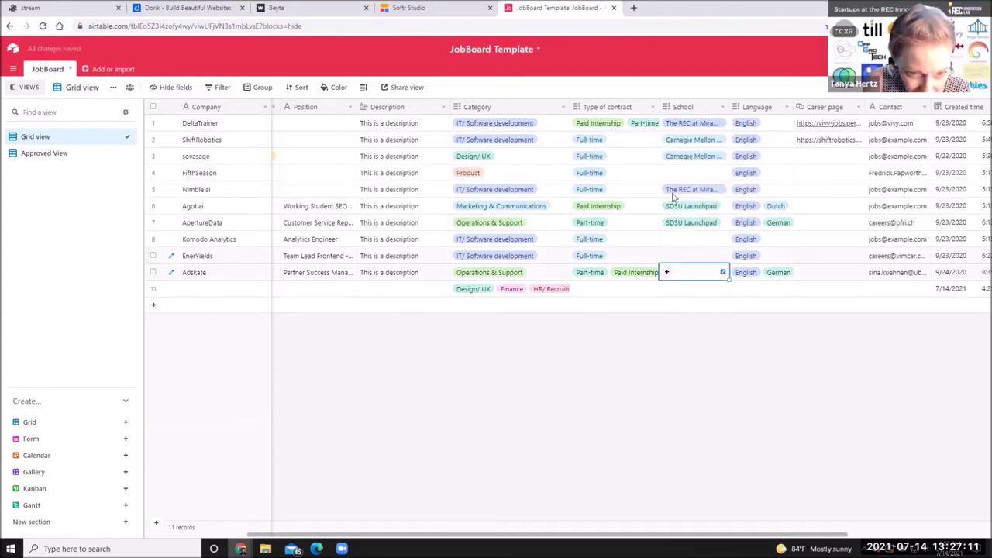
left_click(671, 173)
left_click(667, 172)
left_click(687, 205)
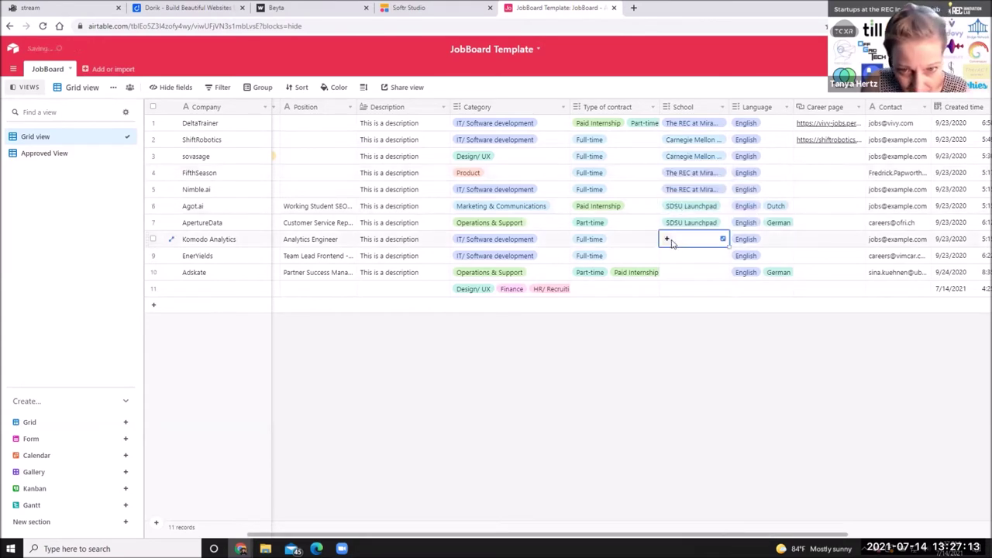
Set the School of Komodo Analytics to SDSU Launchpad and that of EnerYields to The REC at Miramar College.
left_click(675, 240)
left_click(667, 239)
left_click(693, 307)
left_click(675, 256)
left_click(666, 255)
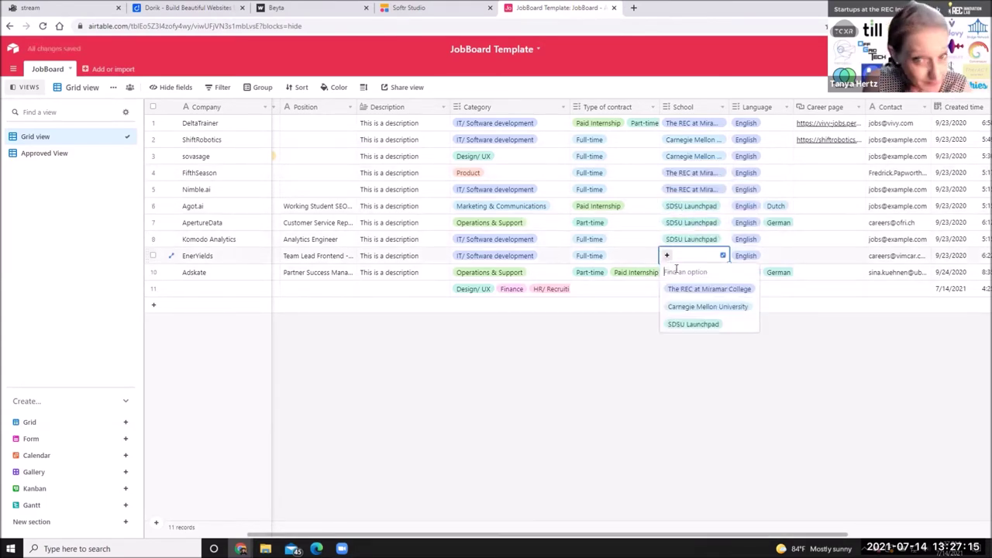
left_click(680, 289)
Set the School of Adskate to The REC at Miramar College.
left_click(671, 275)
left_click(667, 273)
left_click(674, 302)
key("Escape")
left_click(666, 290)
left_click(499, 356)
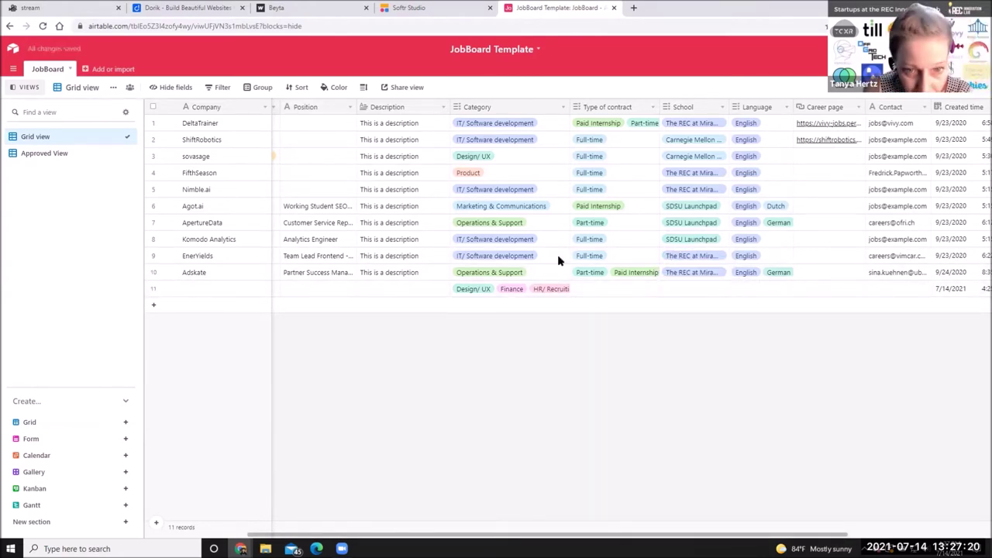
Check the SCHOOL filter in Softr and, in Airtable, add The REC at Miramar College, Carnegie Mellon University and SDSU Launchpad to the new record's School.
left_click(439, 7)
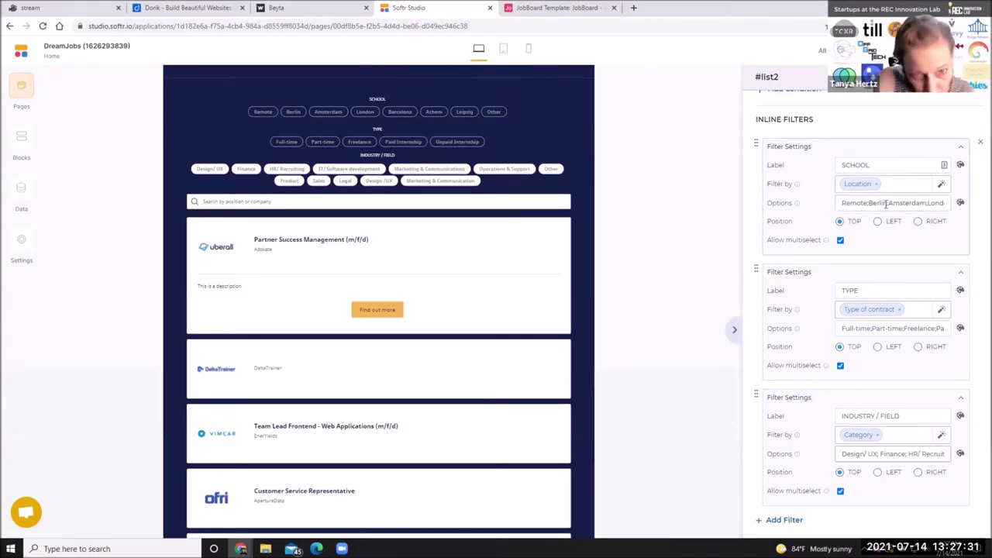
left_click(568, 7)
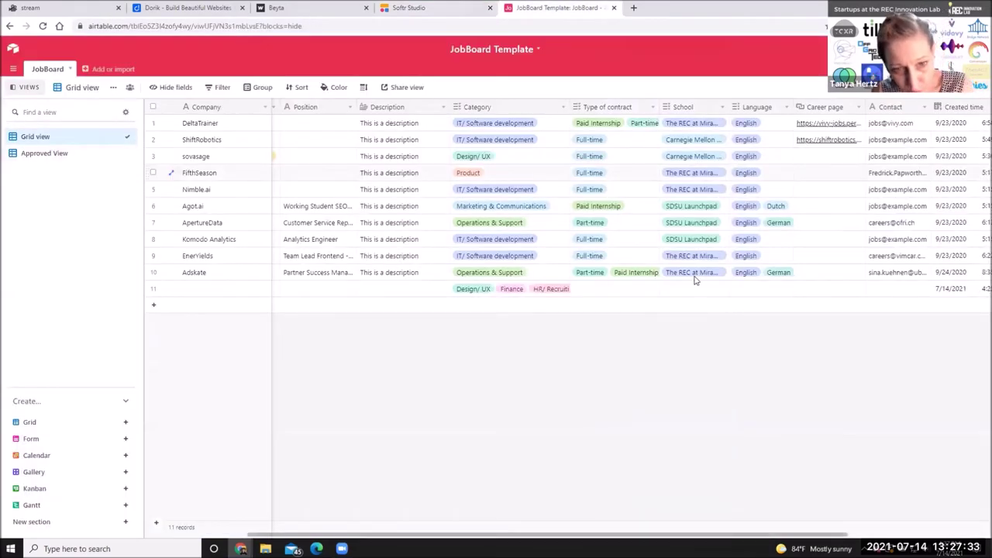
left_click(668, 291)
left_click(667, 290)
left_click(687, 324)
left_click(667, 296)
left_click(701, 328)
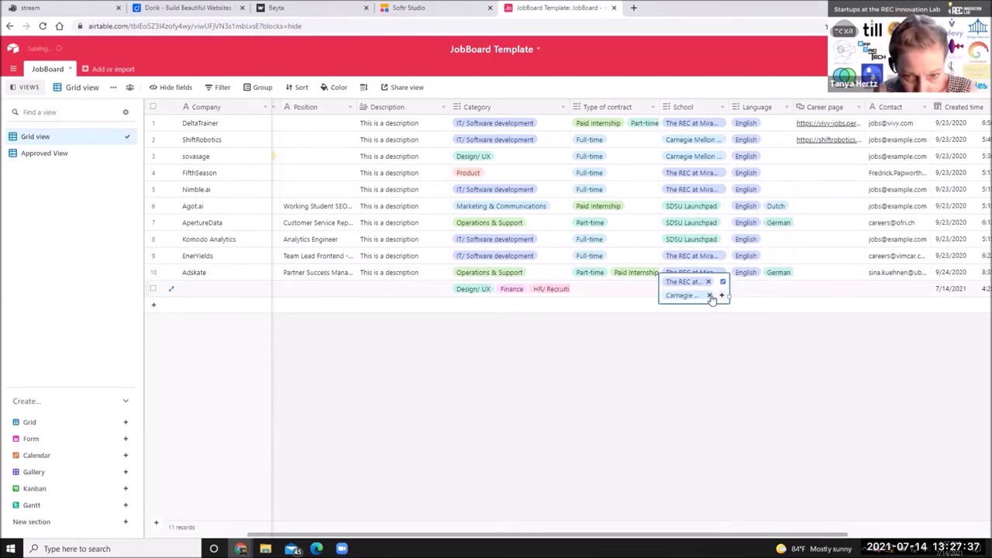
left_click(721, 295)
left_click(693, 328)
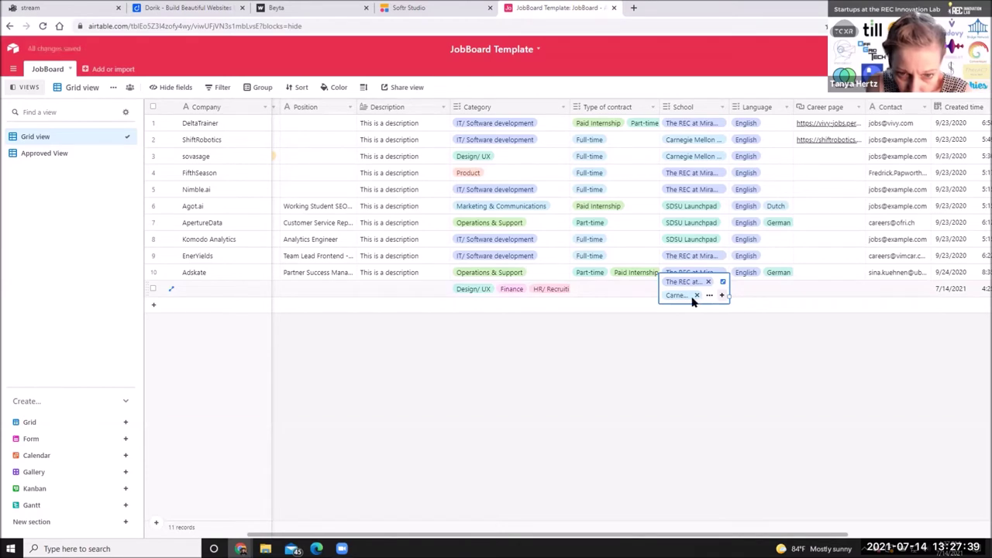
Copy the new record's School list into its Description as text and separate the schools with semicolons.
key("ctrl+c")
double_click(406, 289)
key("ctrl+v")
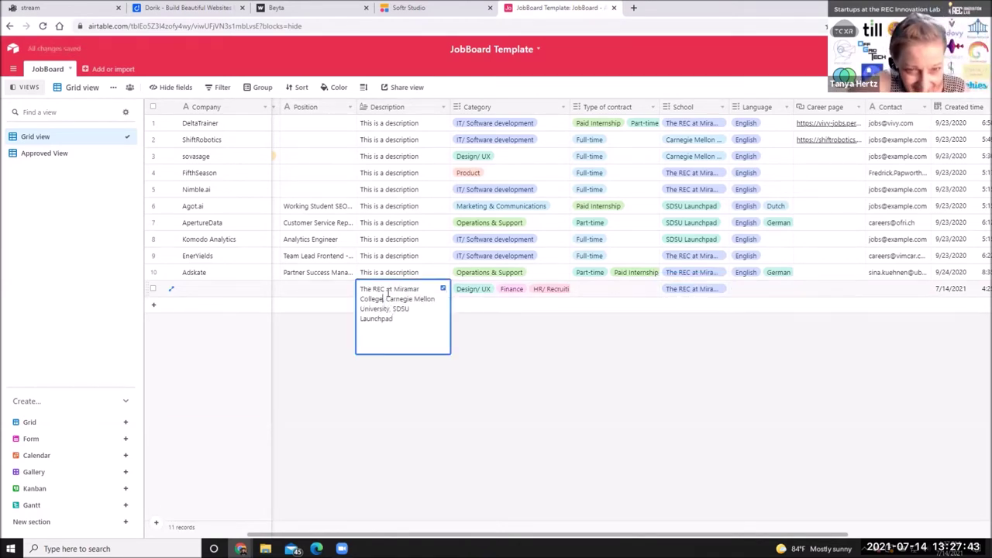
left_click(390, 309)
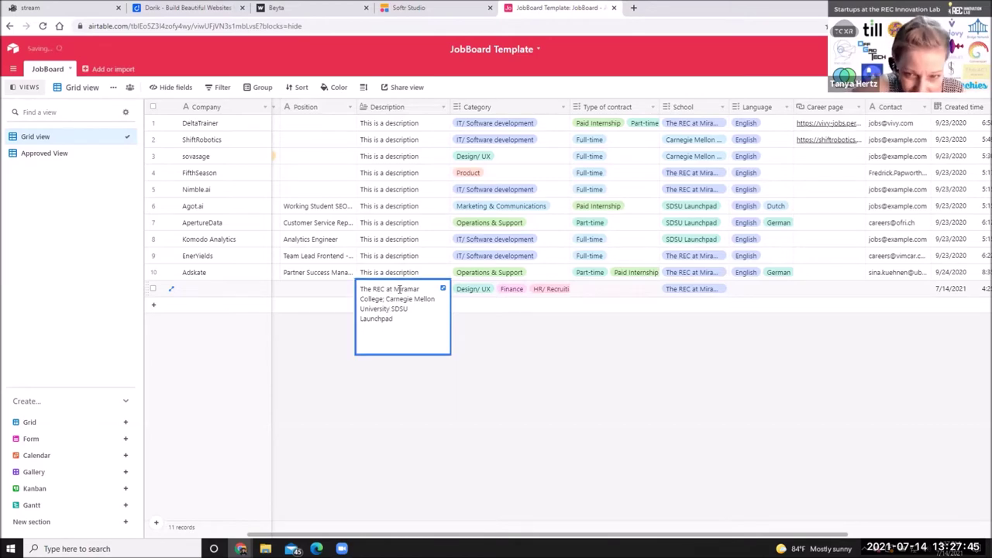
Copy the semicolon-separated school list and, in Softr, paste it over the SCHOOL filter's options.
key("ctrl+a")
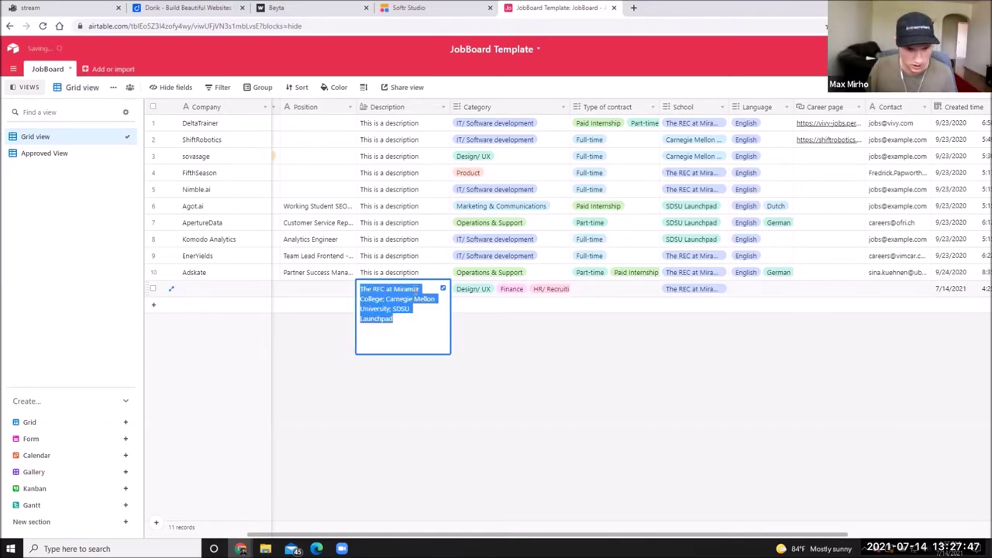
key("ctrl+shift+Tab")
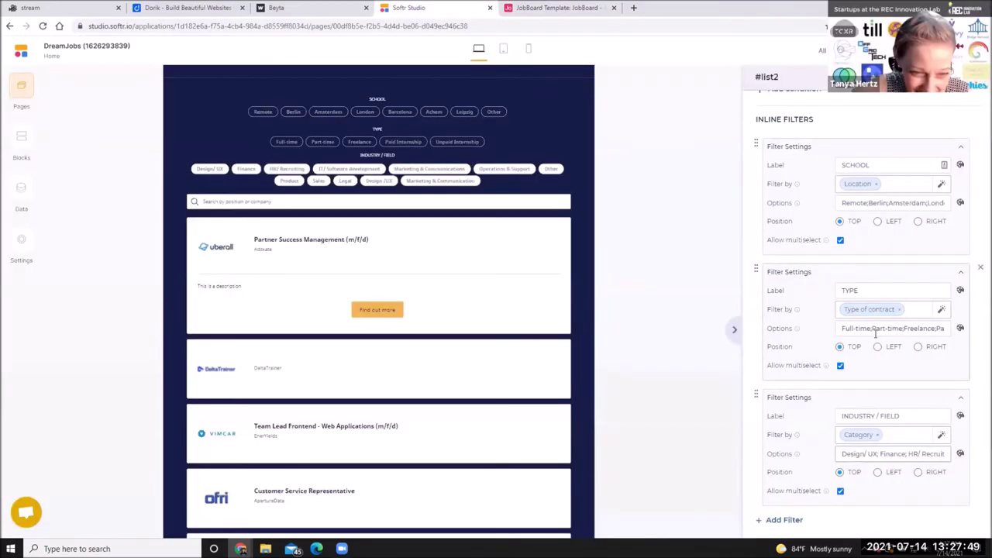
triple_click(882, 202)
key("ctrl+v")
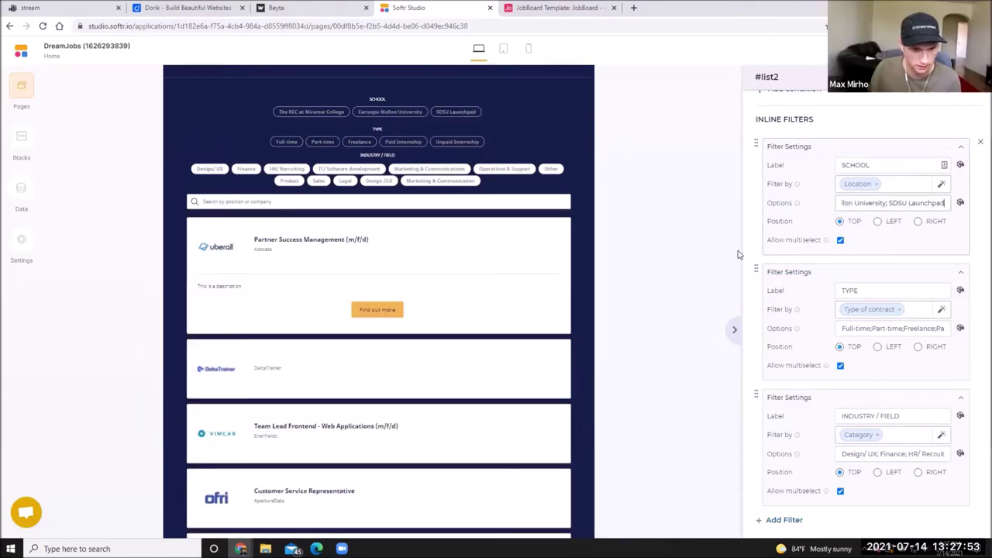
Review the home page preview with its job list, and examine the list's data source and inline filter settings.
scroll(916, 334, "down", 2)
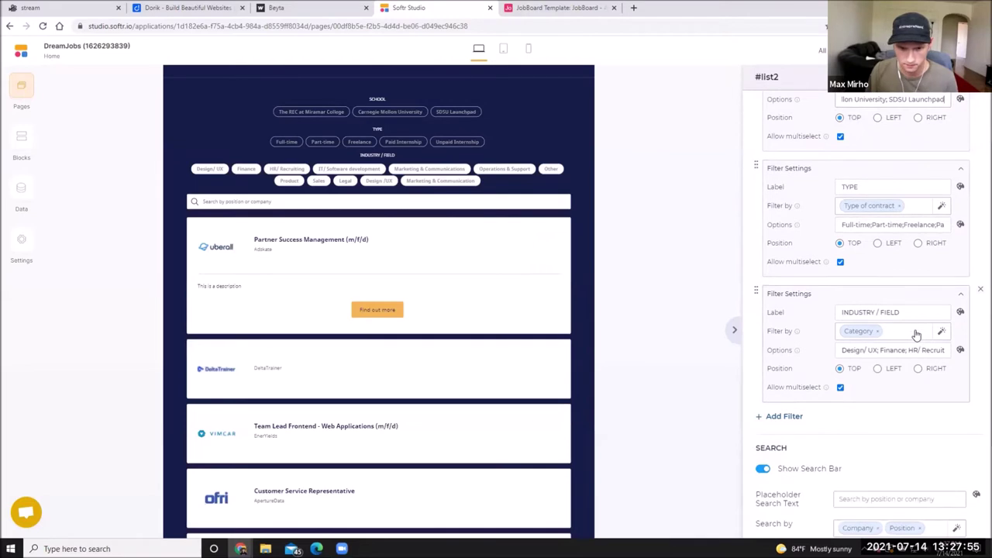
scroll(634, 298, "up", 3)
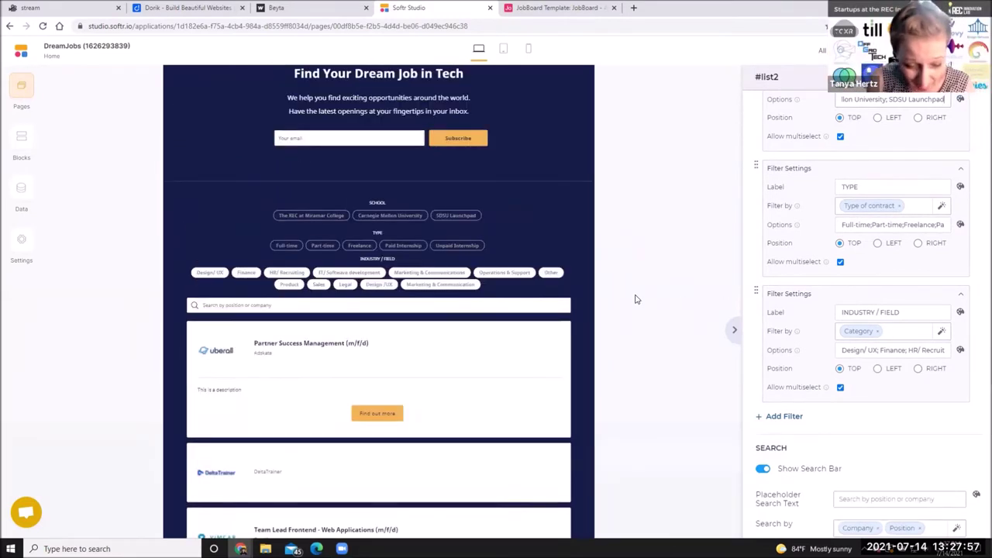
scroll(636, 296, "up", 2)
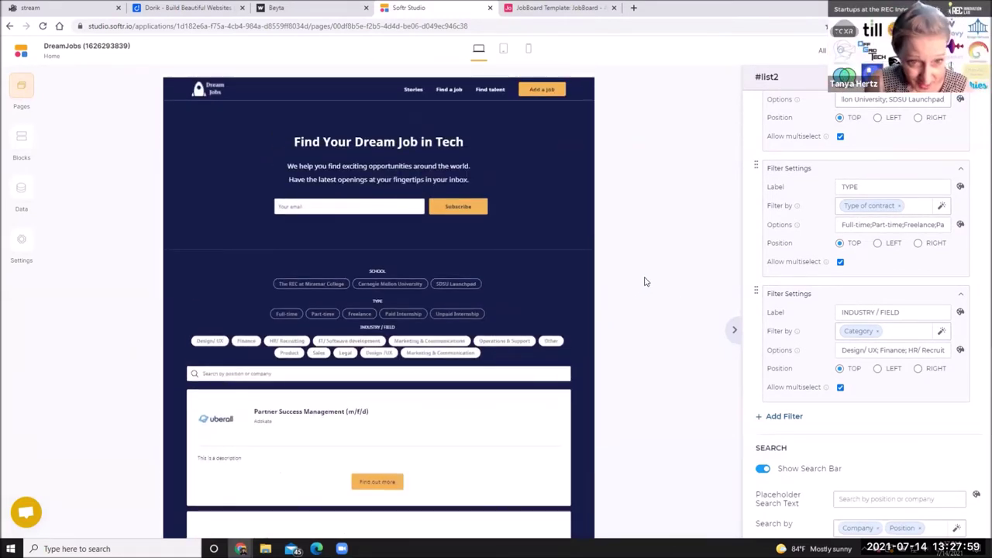
scroll(627, 297, "down", 4)
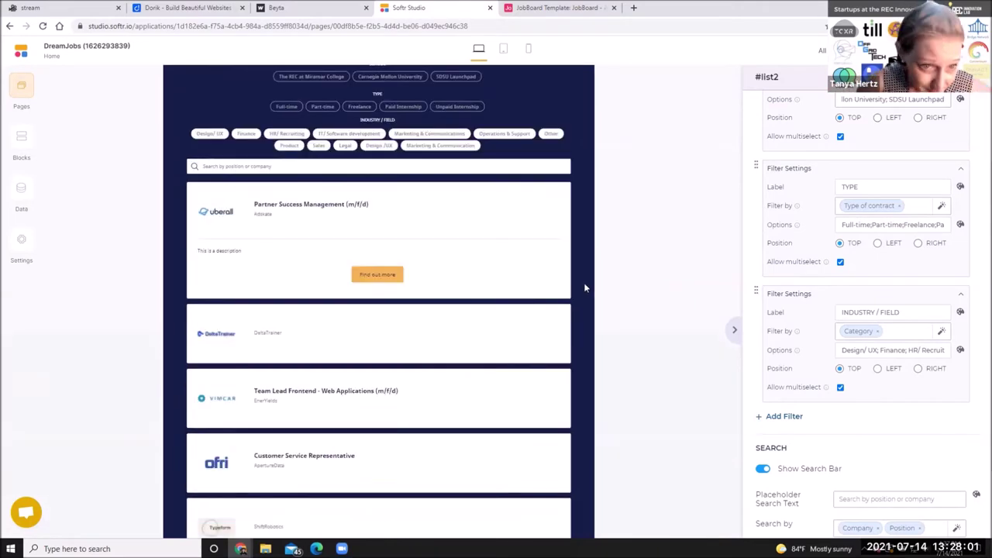
scroll(586, 296, "down", 2)
scroll(531, 321, "up", 6)
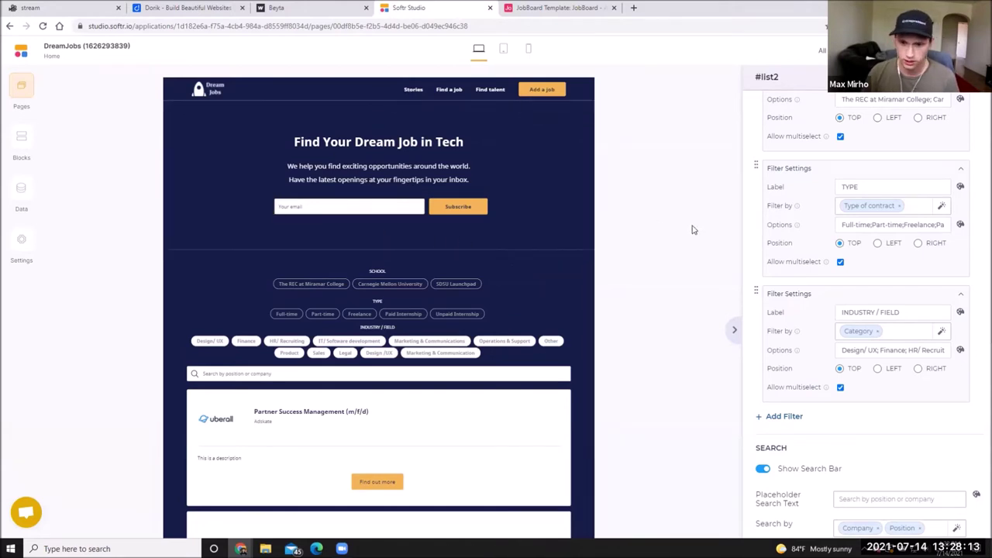
scroll(782, 264, "up", 5)
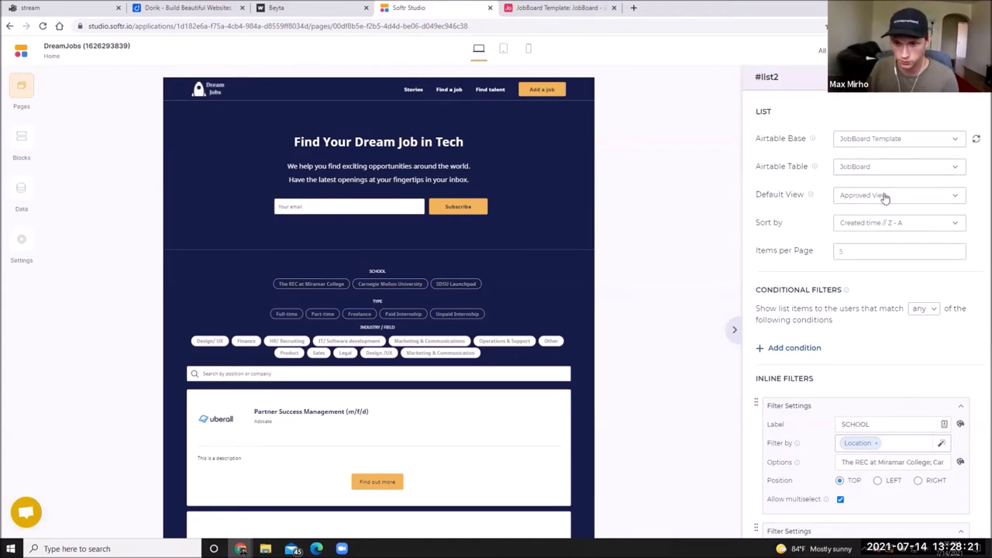
scroll(832, 224, "down", 3)
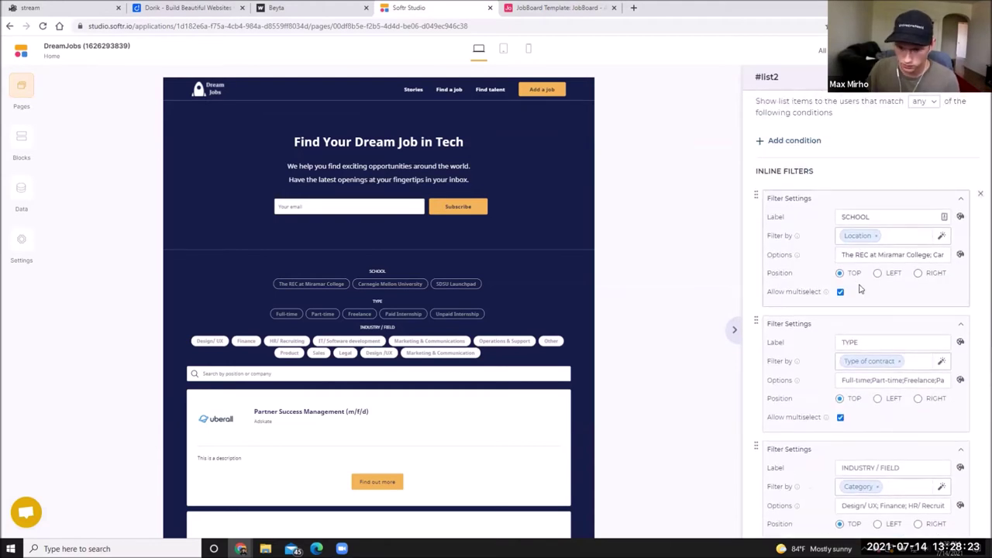
scroll(857, 248, "down", 1)
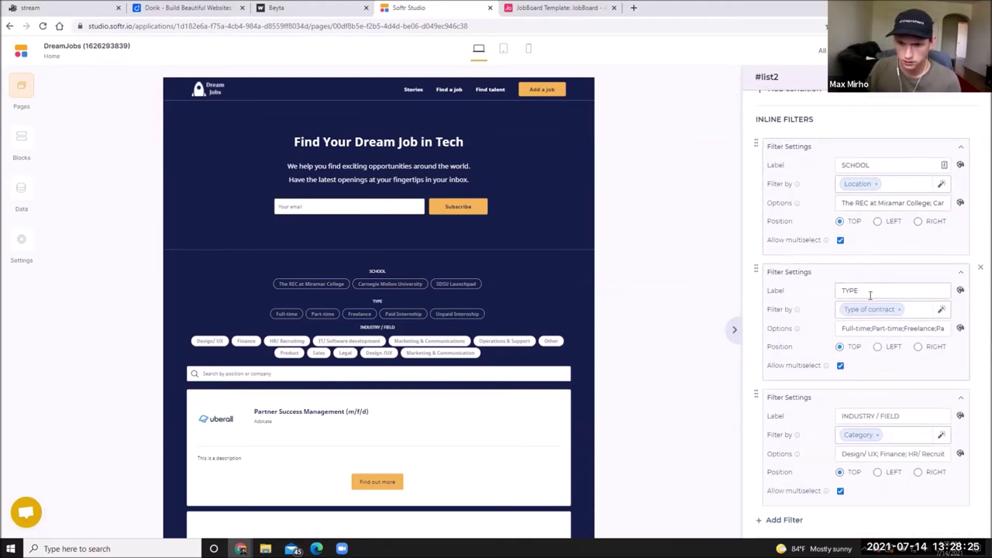
scroll(870, 295, "down", 3)
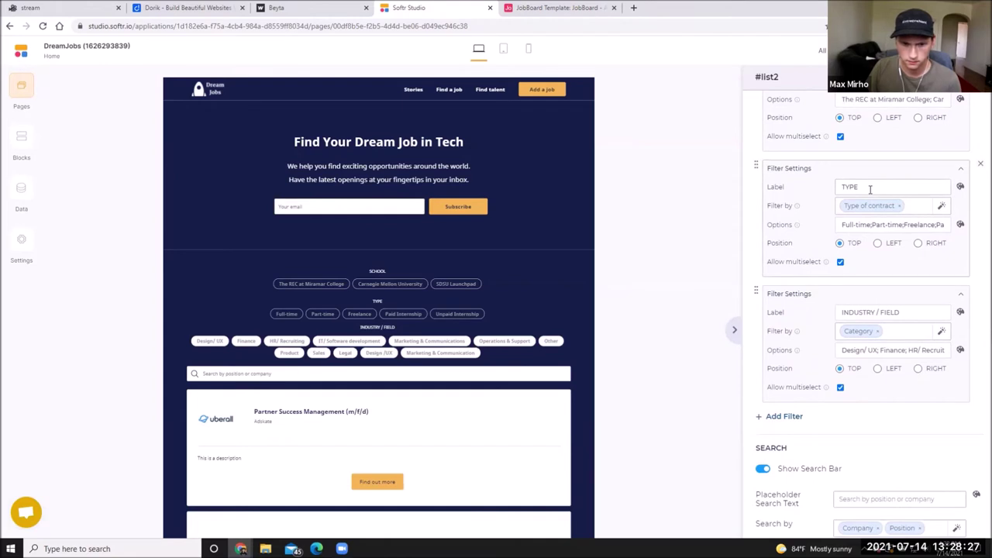
Set the text color of the TYPE filter's options to light red, hex FF9A9A.
scroll(870, 190, "down", 3)
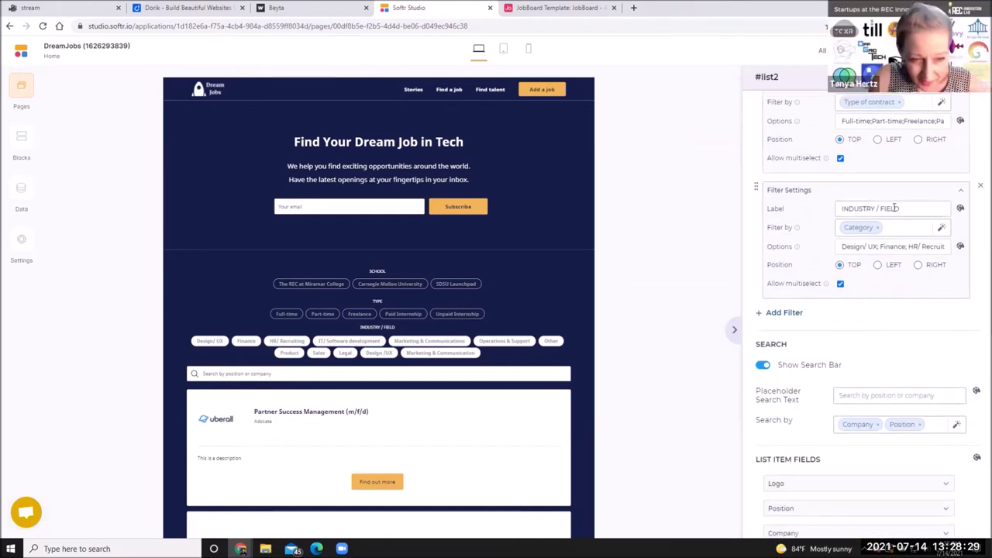
scroll(960, 211, "up", 3)
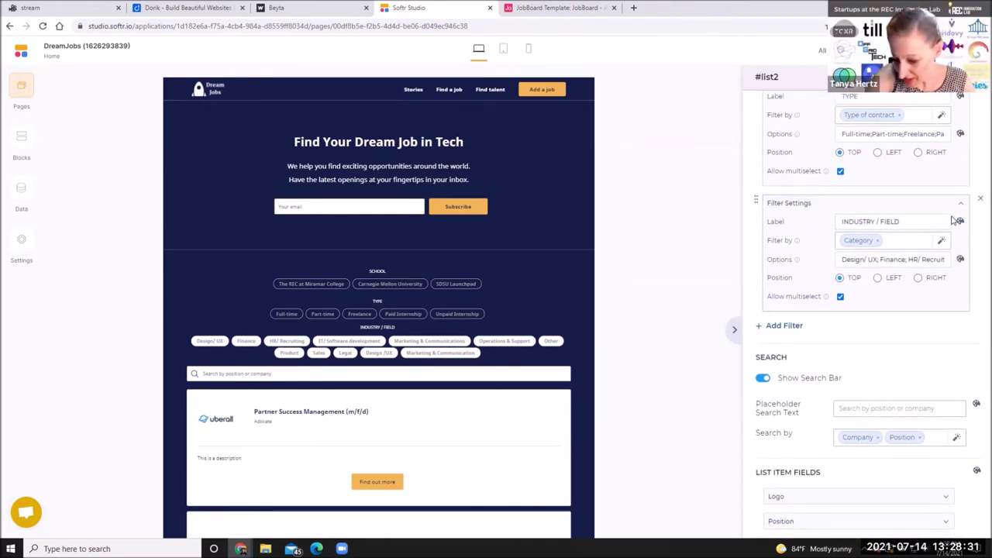
left_click(961, 225)
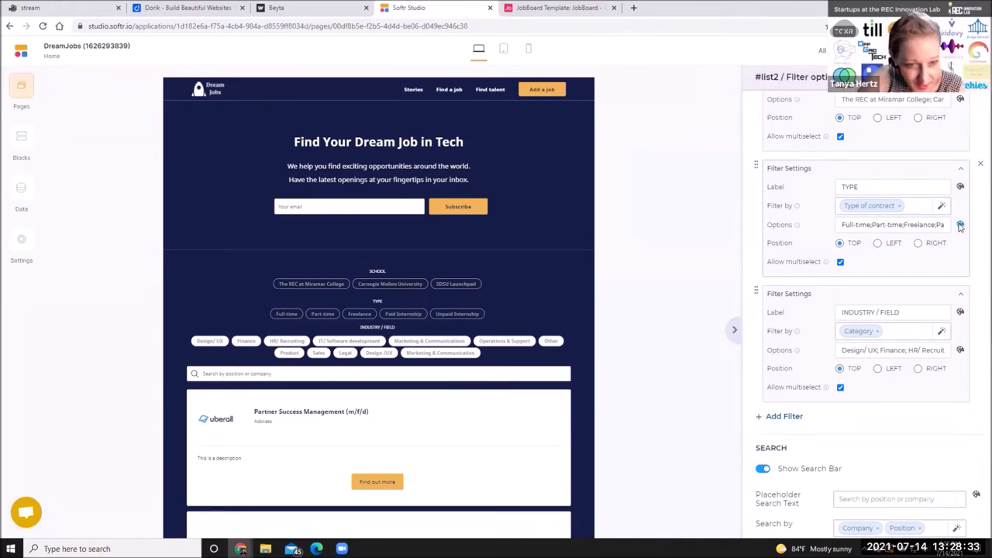
left_click(904, 154)
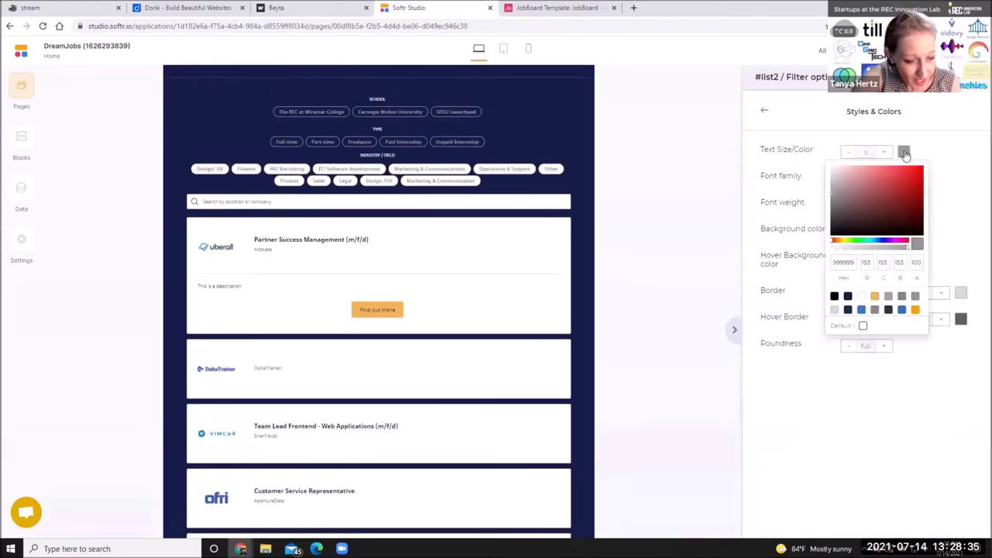
left_click(869, 169)
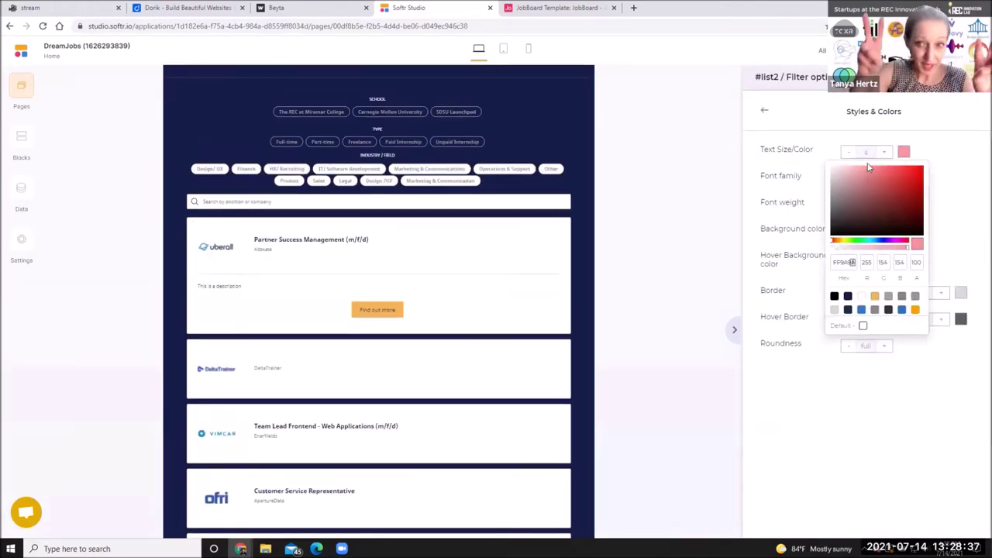
left_click(762, 114)
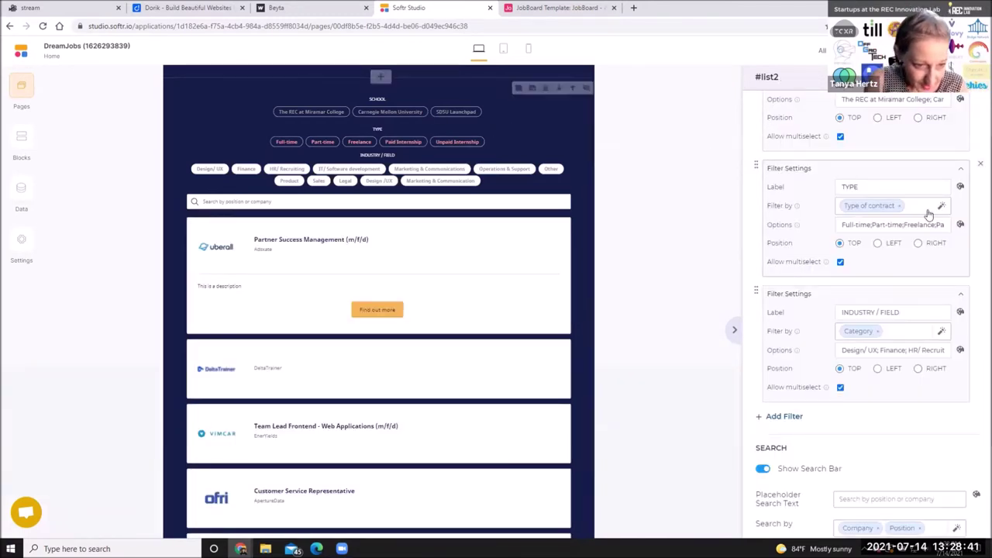
Set the text color of the SCHOOL filter's options to light blue, RGB 130, 204, 255.
scroll(938, 190, "up", 2)
left_click(960, 203)
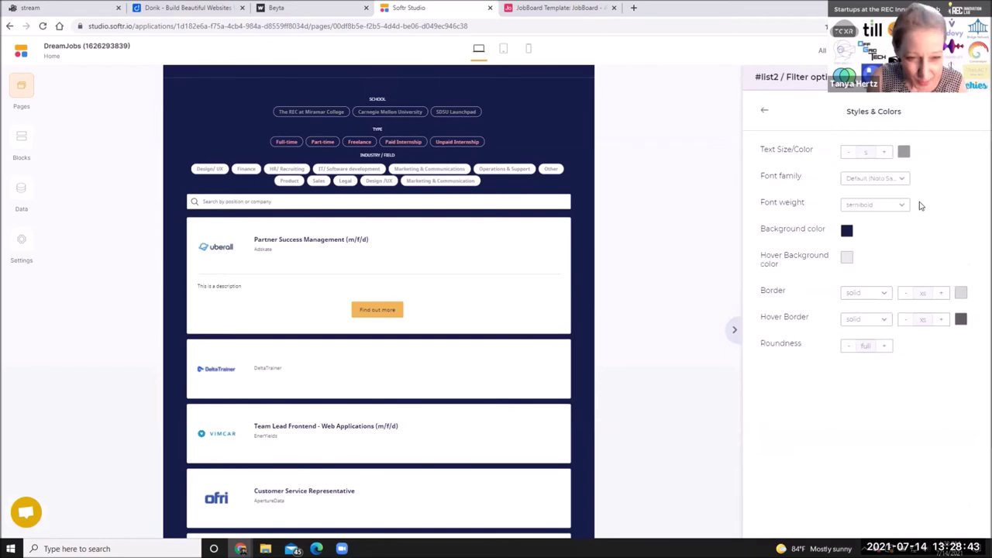
left_click(904, 151)
left_click(877, 241)
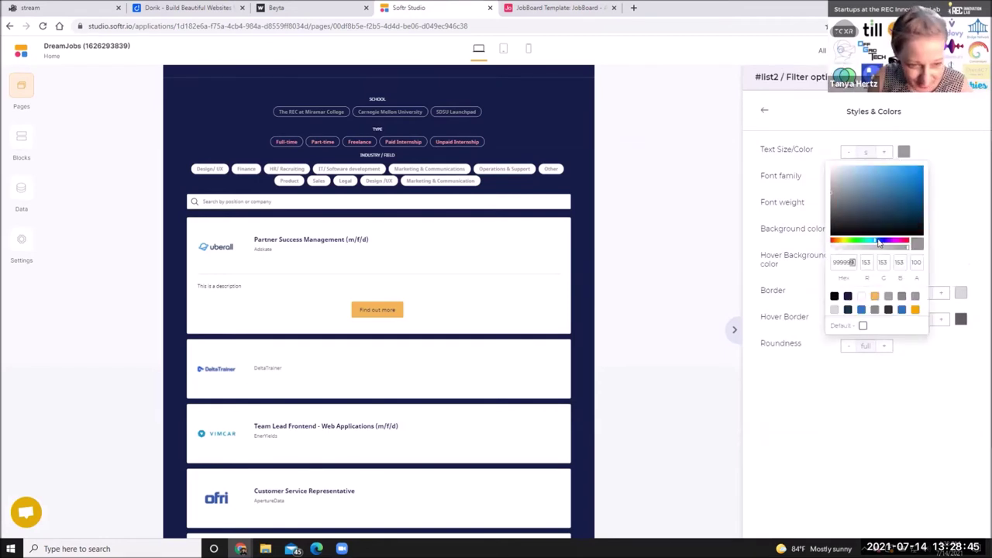
left_click(876, 166)
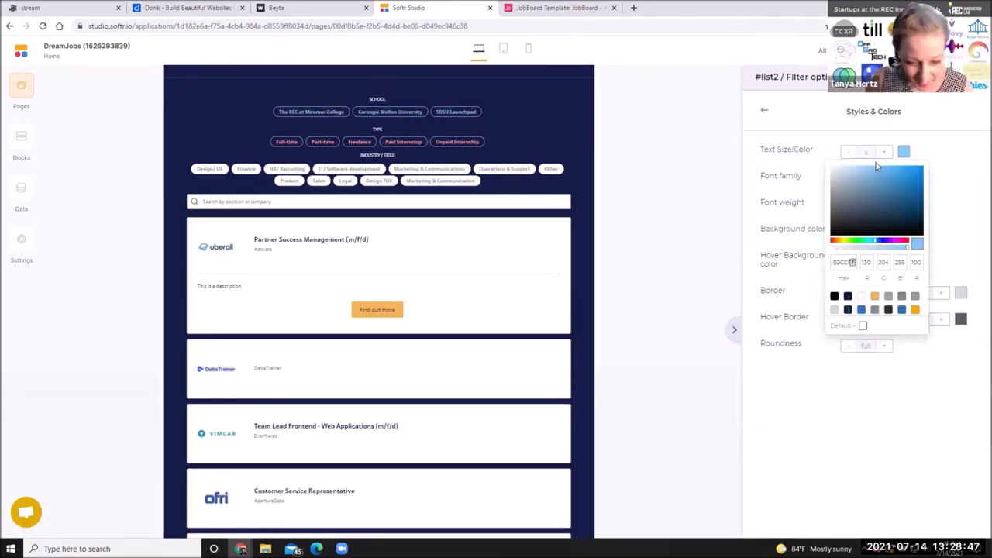
left_click(764, 110)
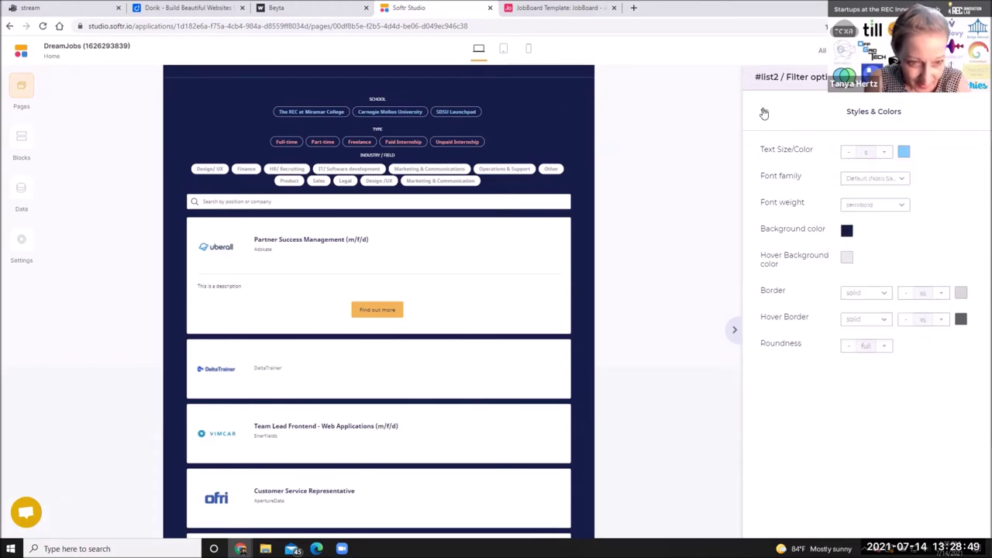
Open the style settings for the options of the INDUSTRY / FIELD filter.
left_click(763, 110)
scroll(945, 344, "down", 2)
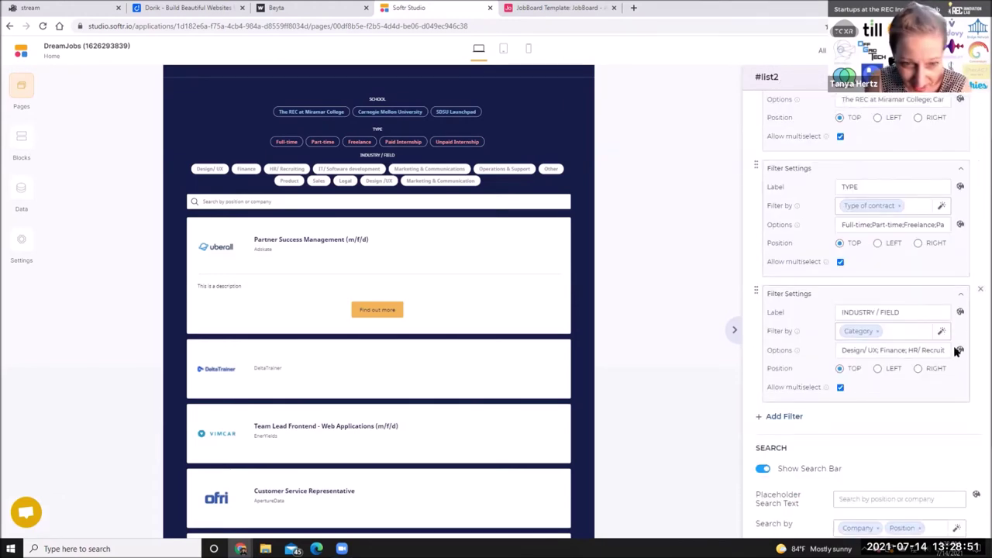
left_click(959, 351)
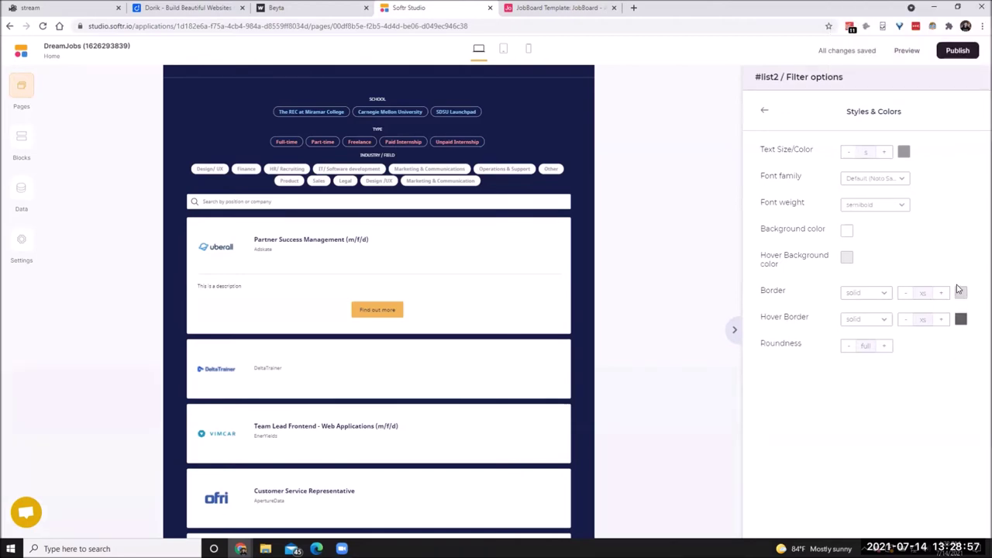
Try to make the white background of the INDUSTRY / FIELD options transparent by lowering its opacity to 1.
left_click(847, 231)
left_click(790, 342)
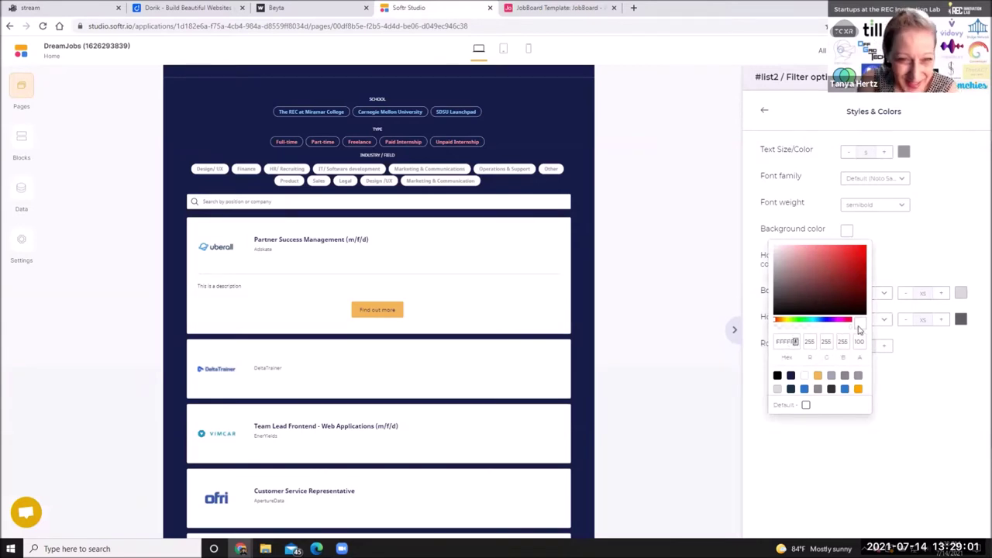
left_click(758, 332)
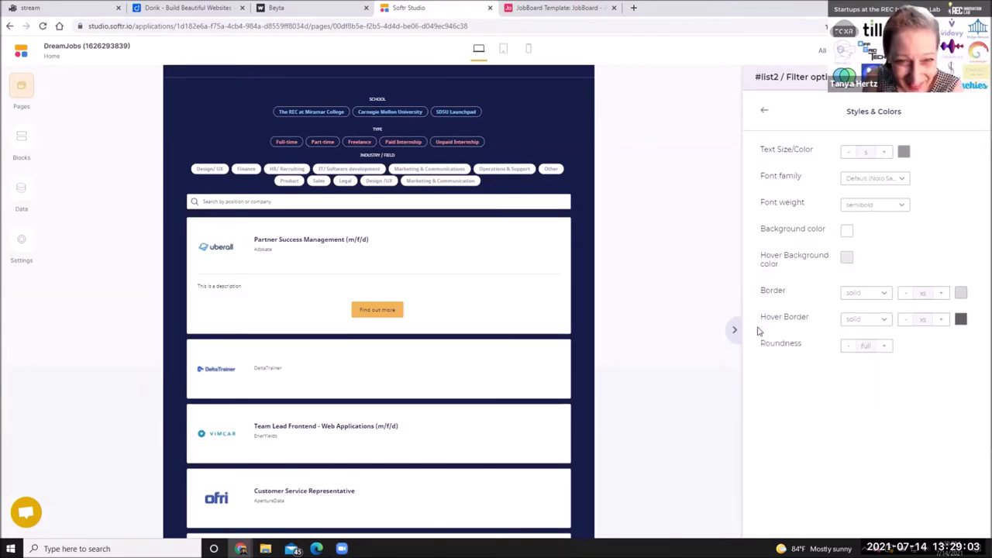
left_click(847, 232)
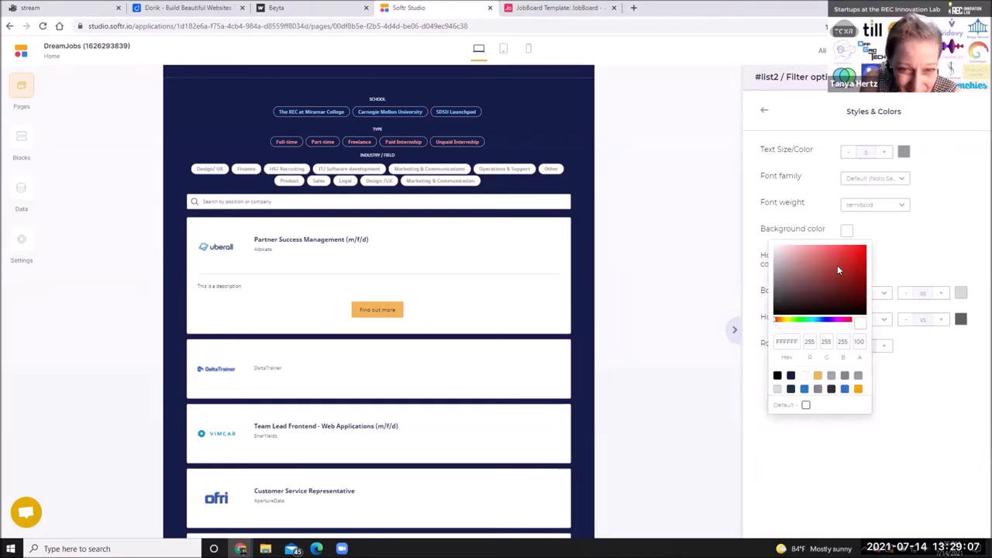
left_click(761, 278)
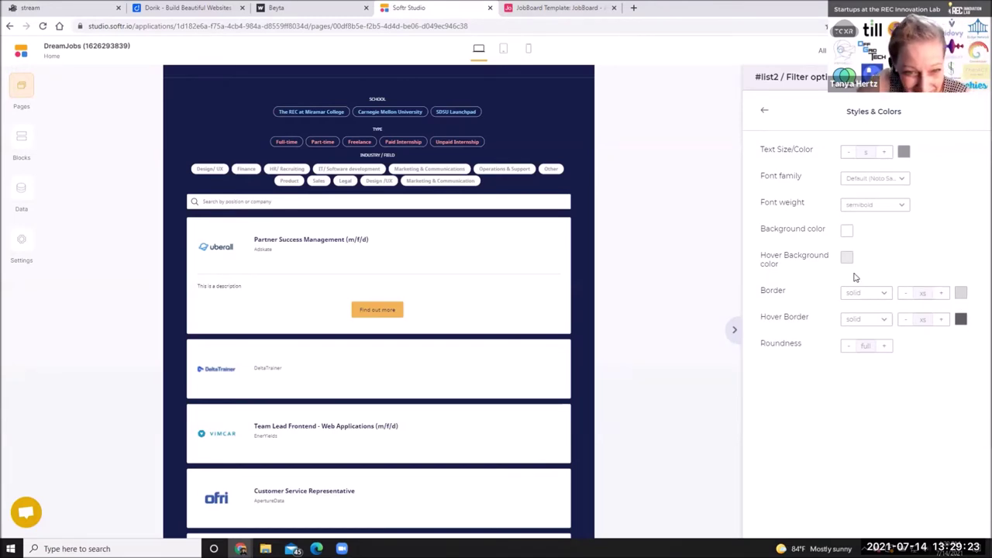
left_click(846, 231)
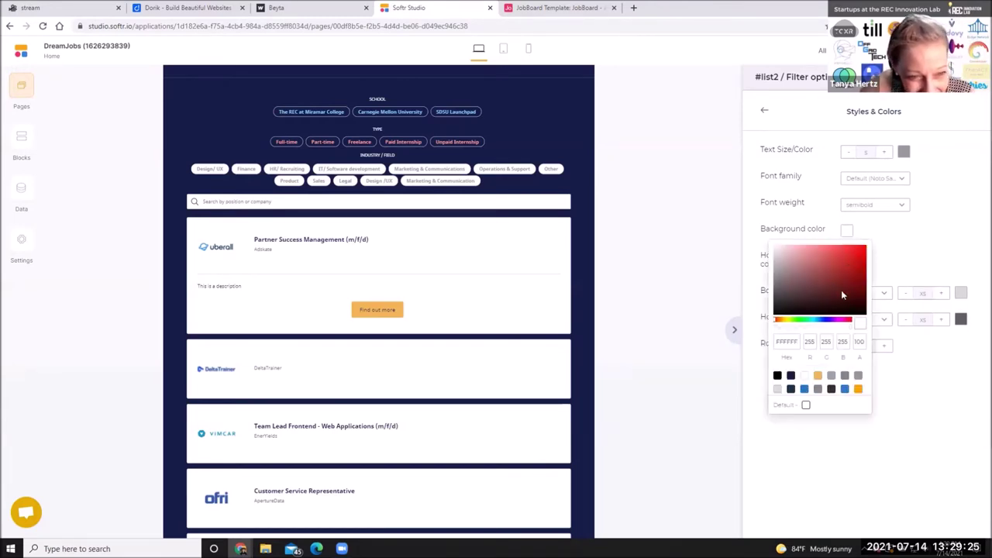
left_click_drag(847, 327, 776, 333)
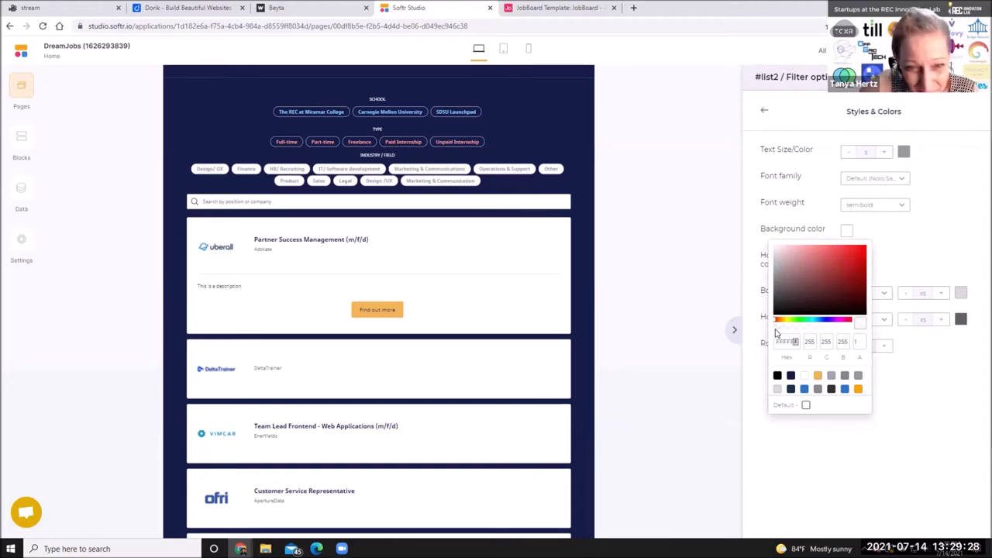
left_click(918, 265)
Try to make the hover background color of the INDUSTRY / FIELD options transparent by lowering its opacity to 0.
left_click(844, 256)
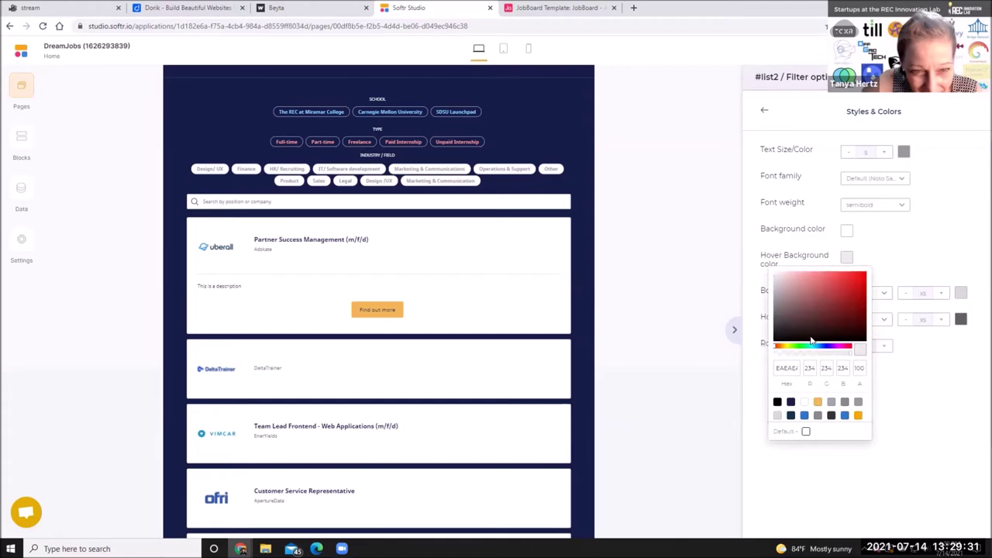
left_click(892, 261)
left_click(846, 259)
left_click(858, 350)
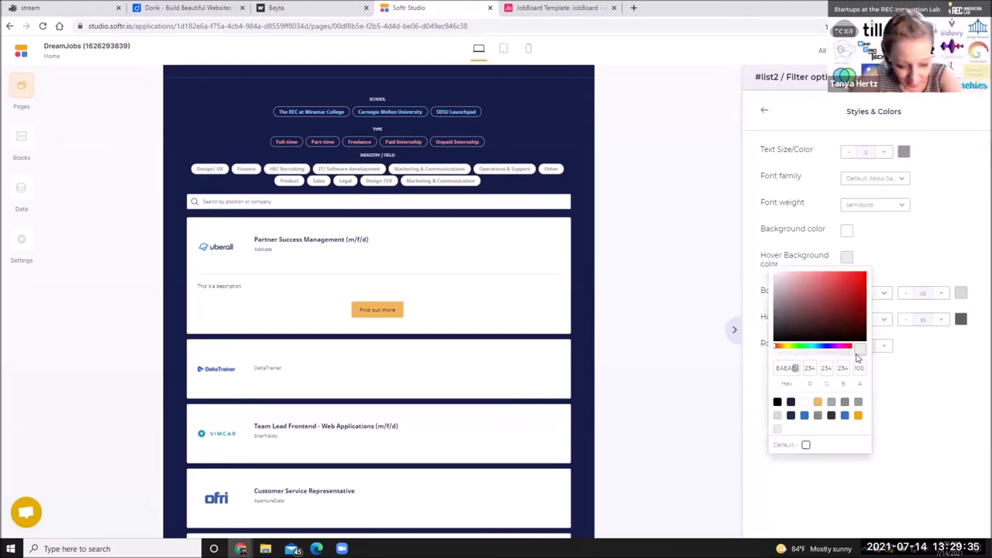
left_click_drag(858, 357, 778, 358)
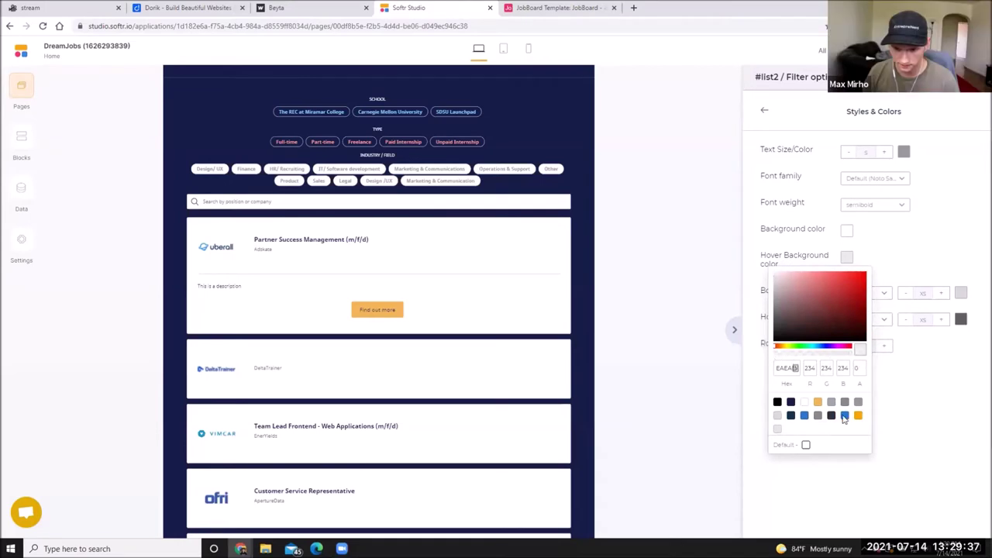
left_click(887, 242)
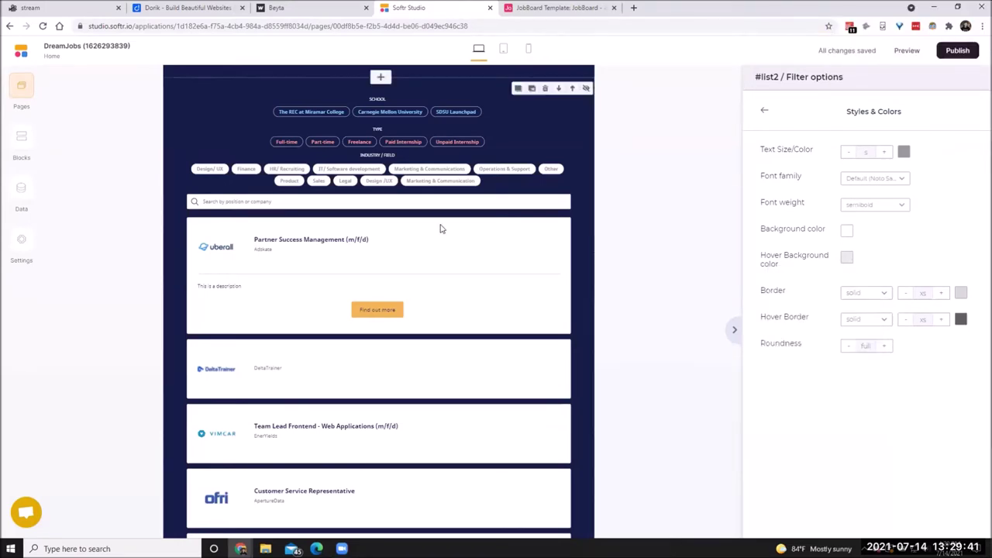
Try a very dark background for the INDUSTRY / FIELD options, RGB 30, 19, 19, with opacity 1.
scroll(439, 225, "up", 2)
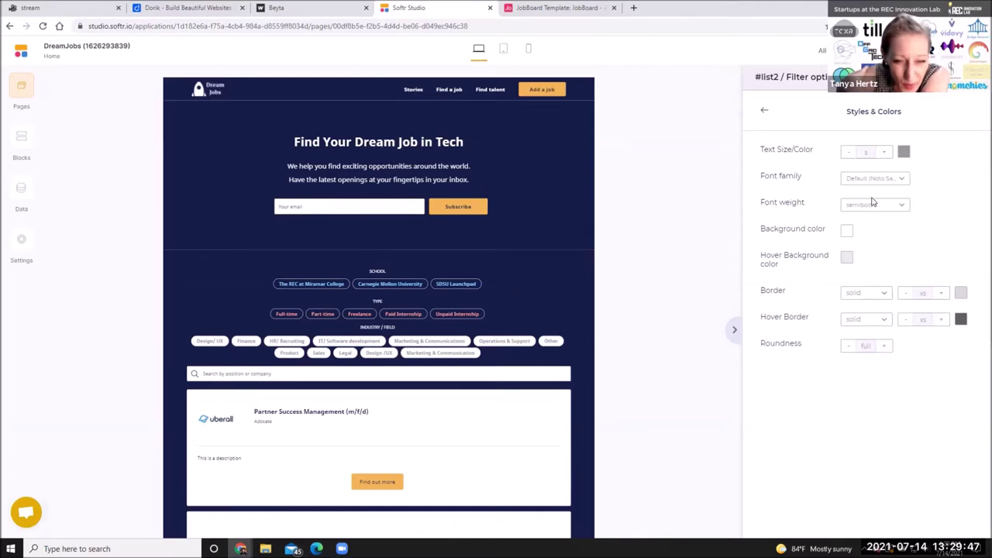
left_click(846, 229)
left_click(812, 299)
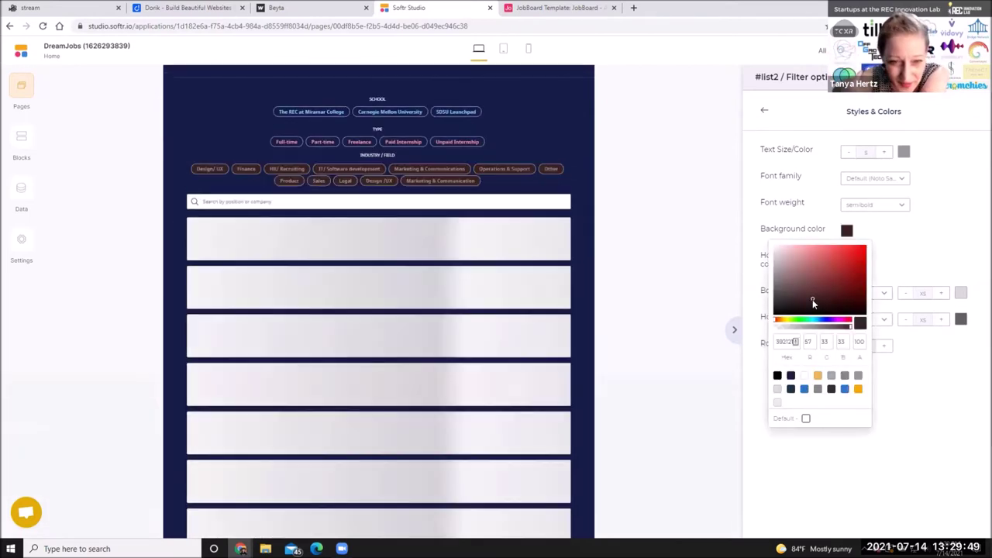
left_click(807, 305)
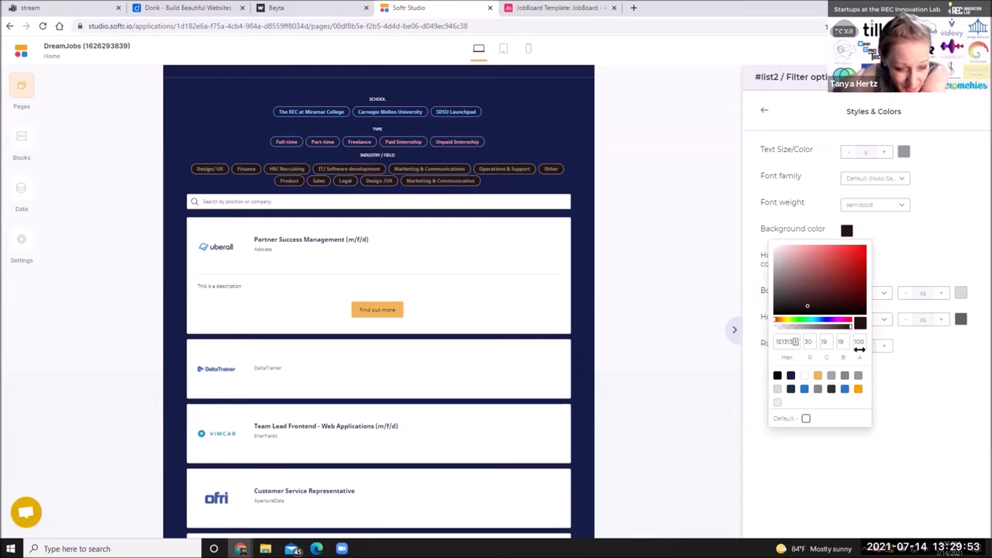
left_click_drag(851, 329, 772, 332)
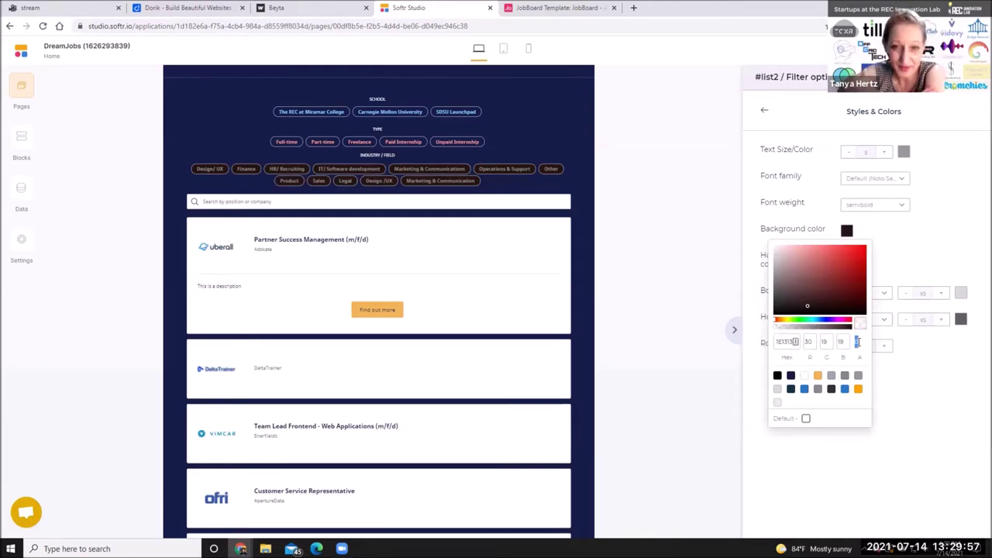
type("1")
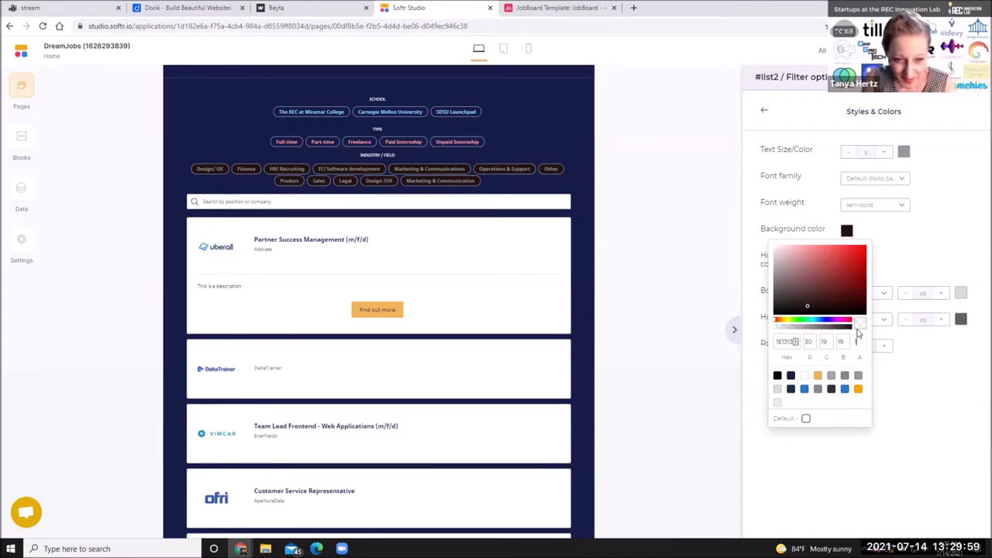
Try a dark brown-grey background for the INDUSTRY / FIELD options, RGB 76, 58, 58, with opacity 1.
left_click(781, 296)
left_click(797, 293)
left_click_drag(852, 326, 777, 332)
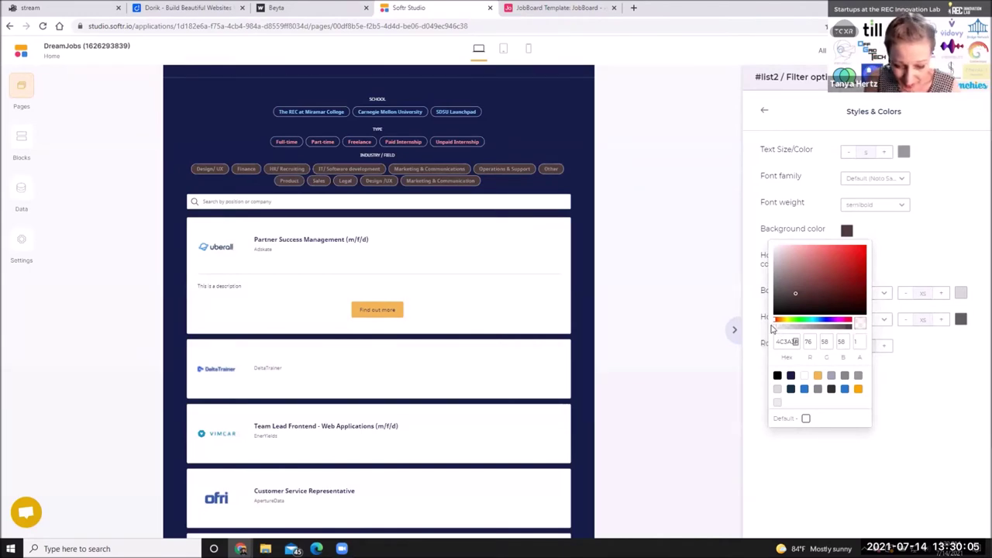
left_click(782, 200)
left_click(846, 230)
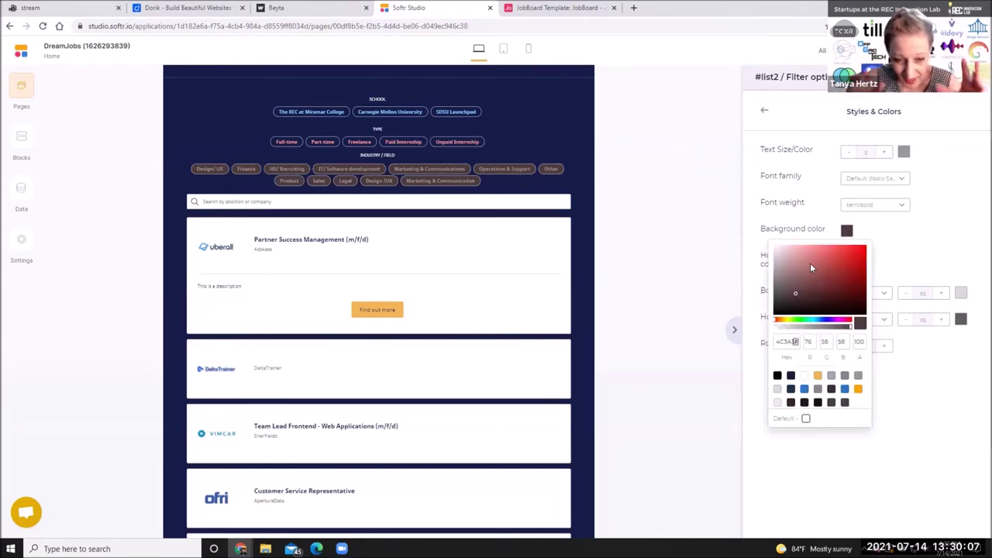
left_click(765, 236)
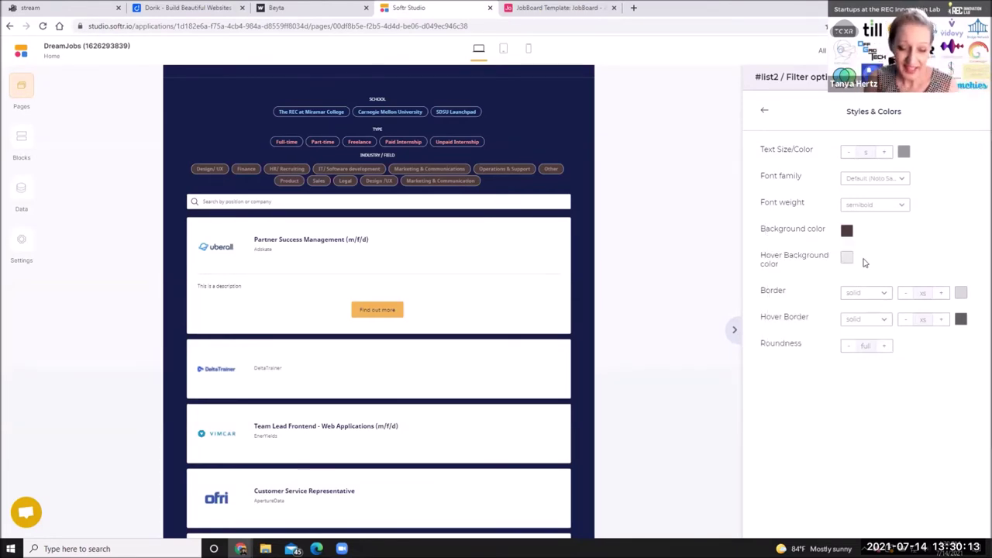
Reset the background color of the INDUSTRY / FIELD options to the default.
left_click(847, 230)
left_click(806, 419)
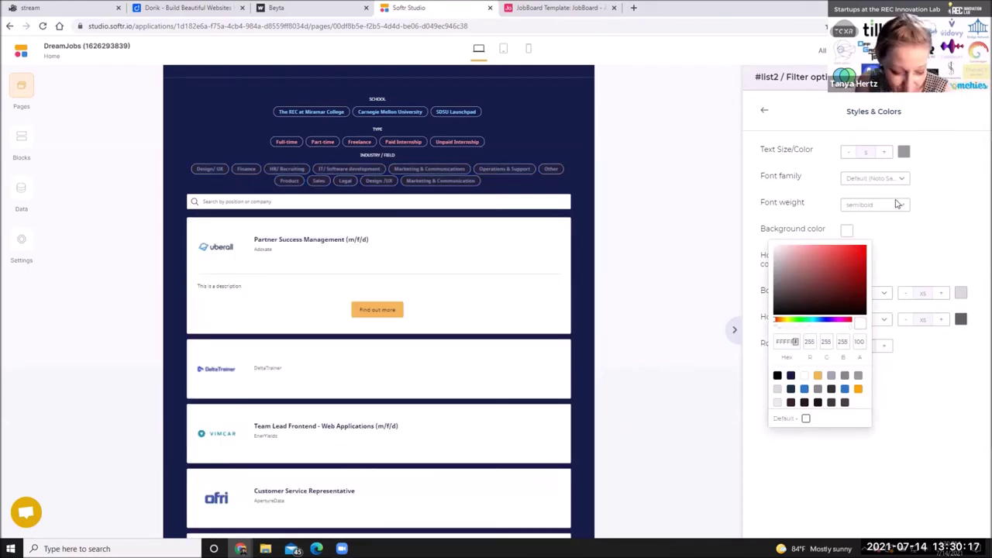
left_click(921, 239)
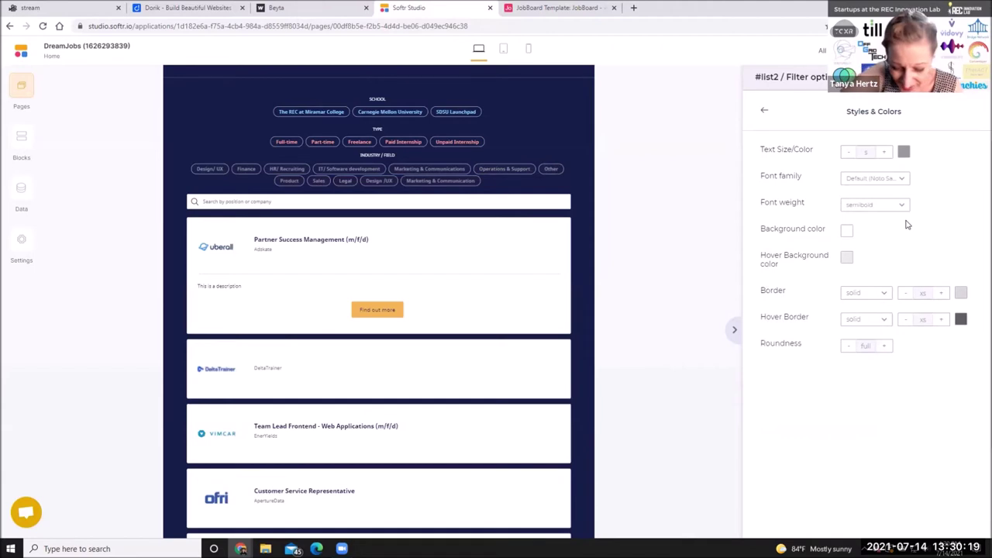
Set the text color of the INDUSTRY / FIELD options to green and return to the list's settings.
left_click(903, 152)
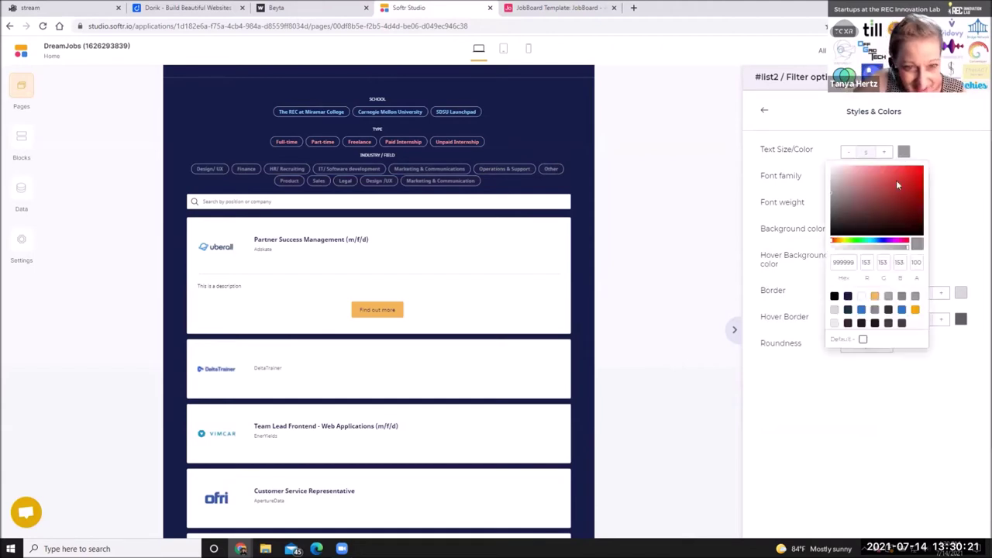
left_click(866, 240)
left_click_drag(899, 194, 922, 194)
left_click(780, 118)
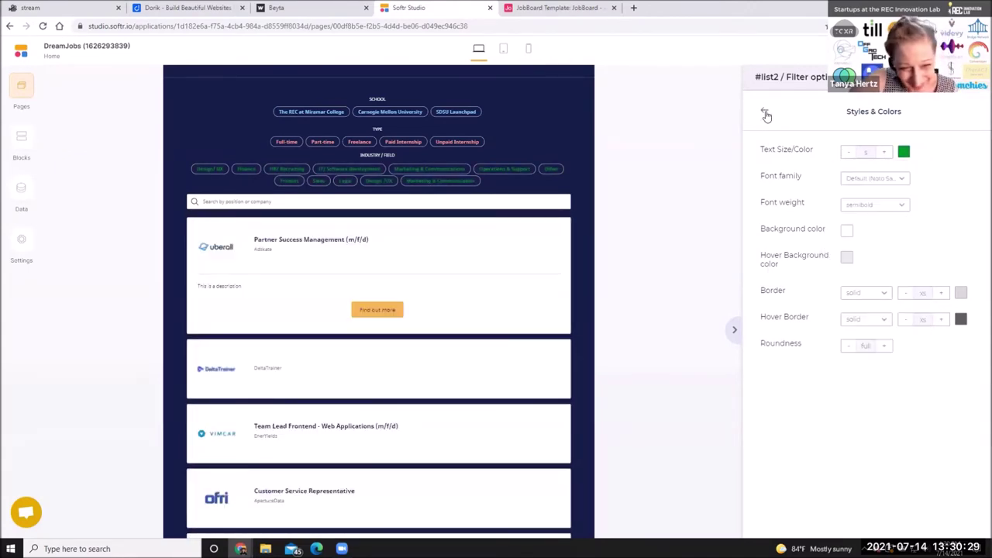
left_click(765, 111)
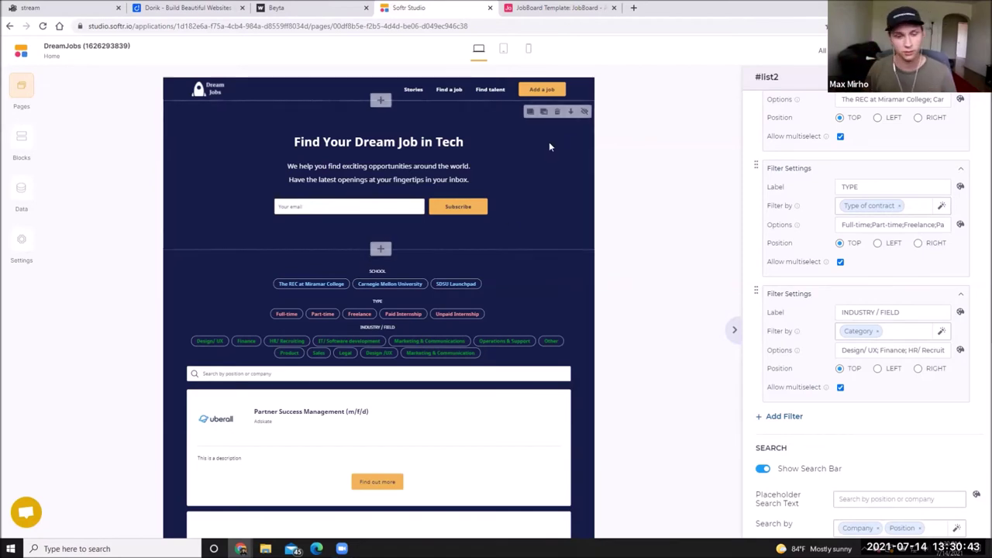
Collapse the settings of the INDUSTRY / FIELD, TYPE and SCHOOL inline filters.
left_click(961, 294)
left_click(961, 169)
scroll(953, 202, "up", 2)
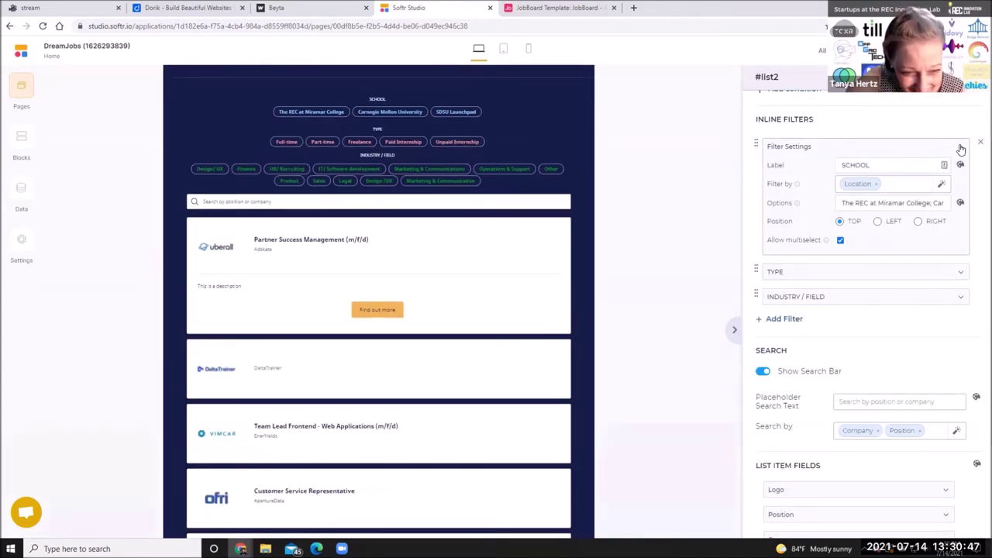
left_click(961, 147)
scroll(853, 235, "up", 4)
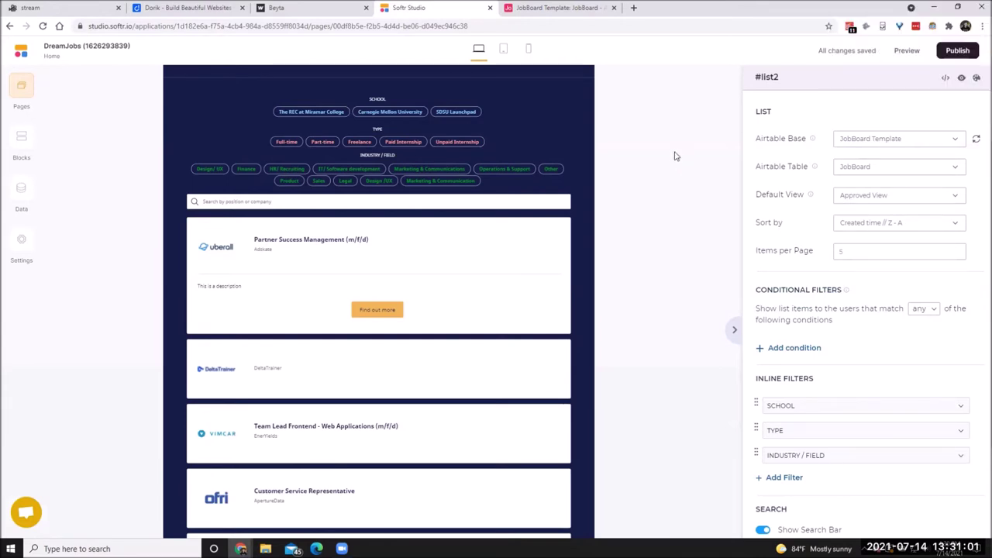
scroll(661, 186, "up", 3)
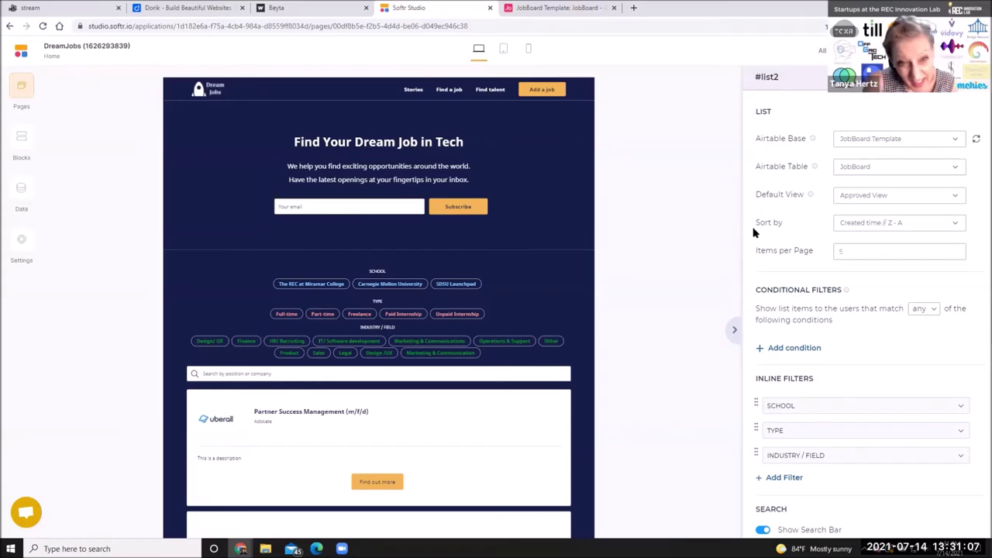
scroll(542, 268, "down", 3)
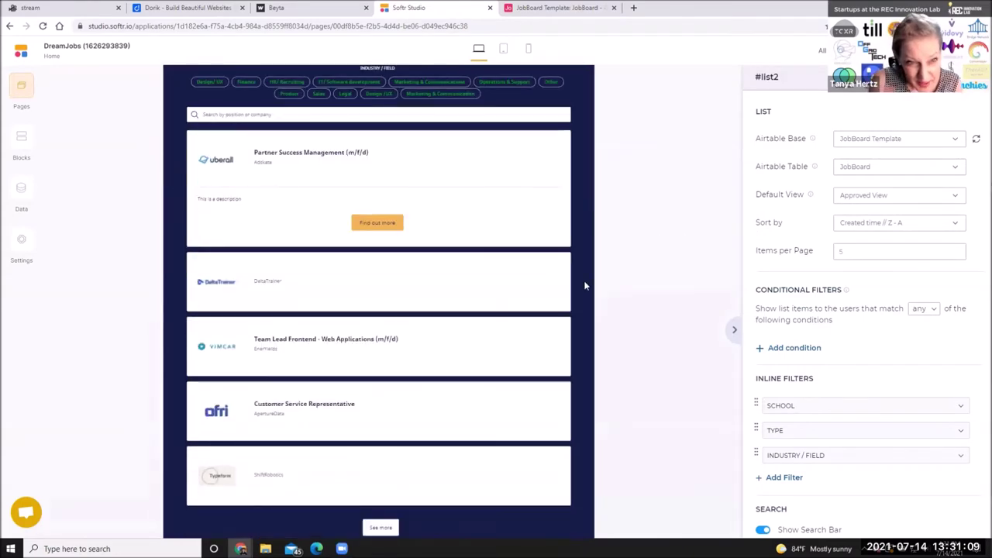
scroll(587, 284, "up", 3)
scroll(649, 228, "down", 5)
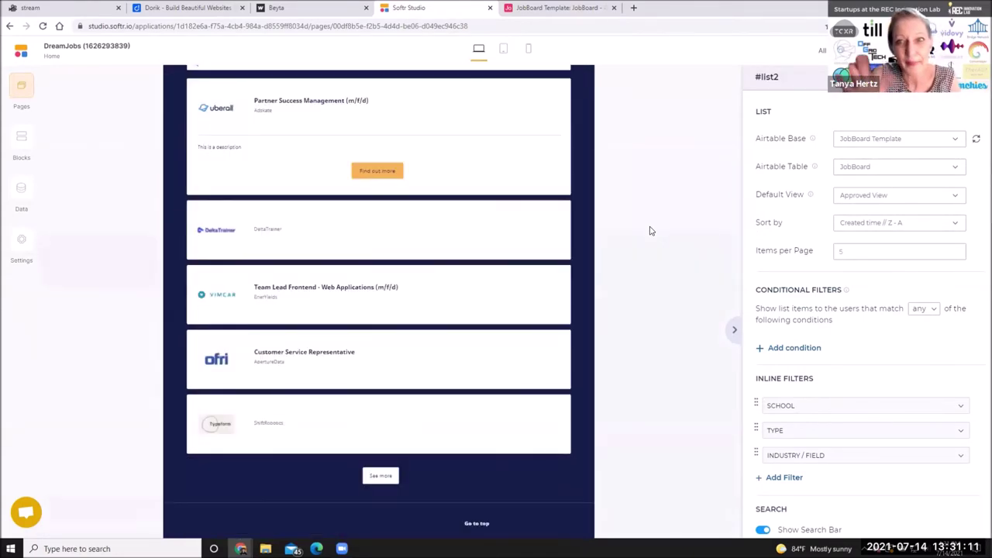
Delete the "Find a job" link from the home page header.
scroll(627, 243, "up", 5)
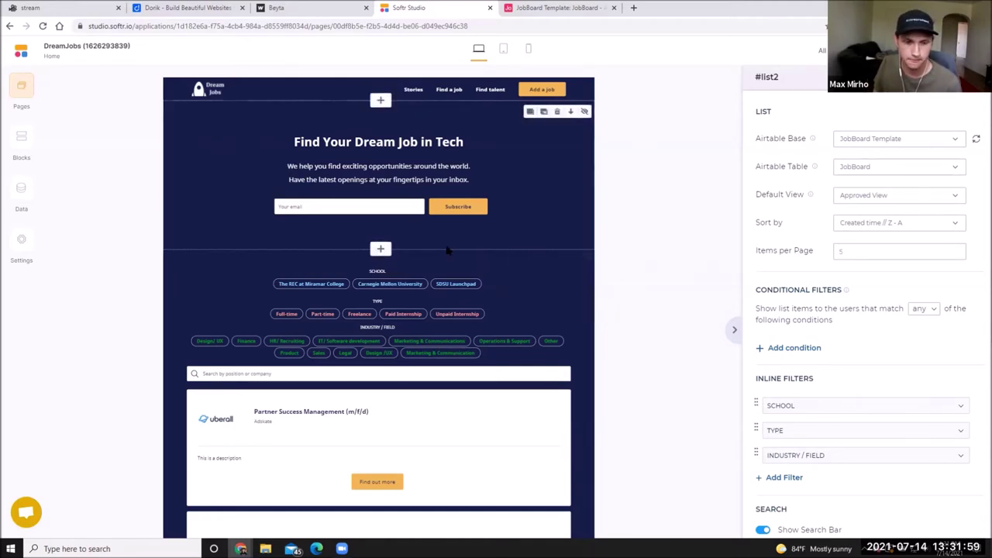
left_click(486, 90)
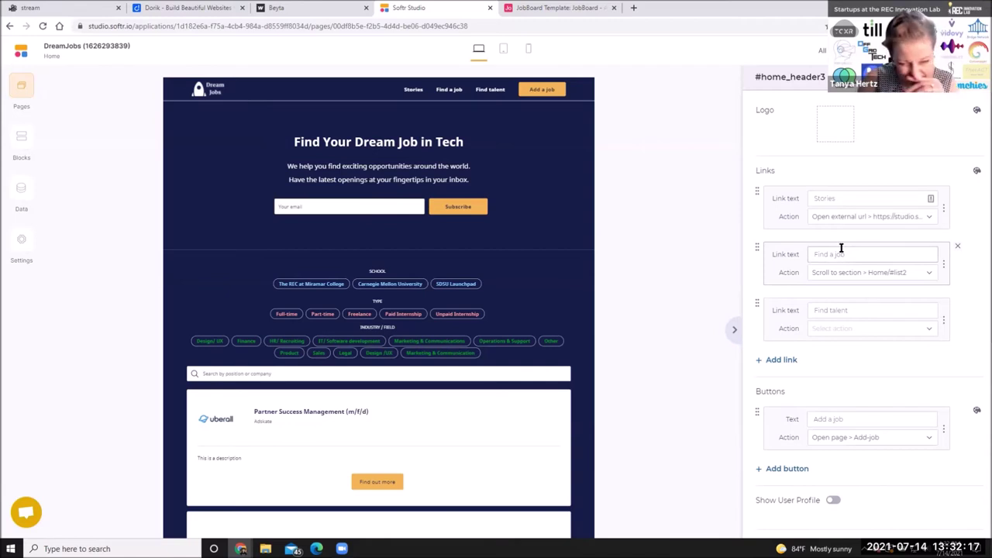
left_click(957, 247)
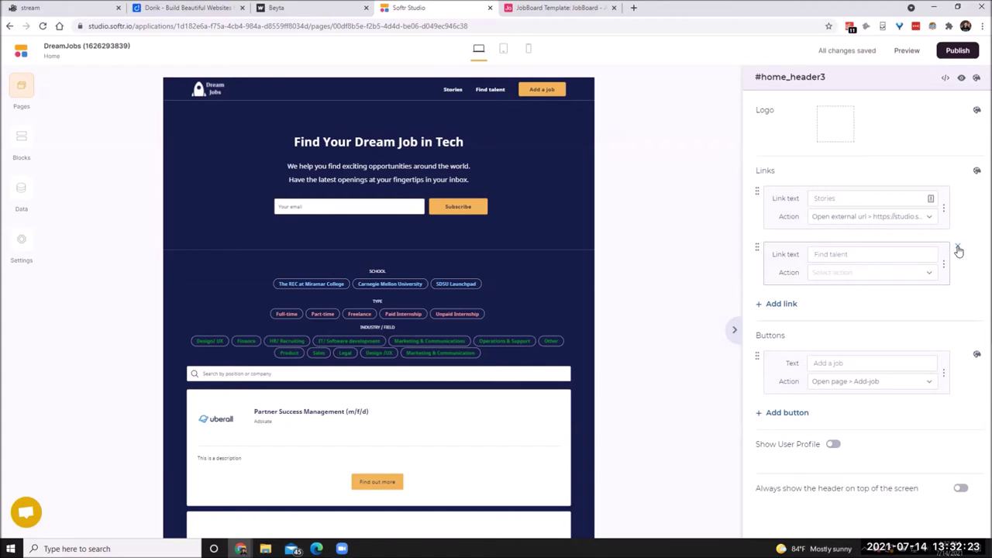
Open the Canva website in a new browser tab.
left_click(634, 8)
type("co")
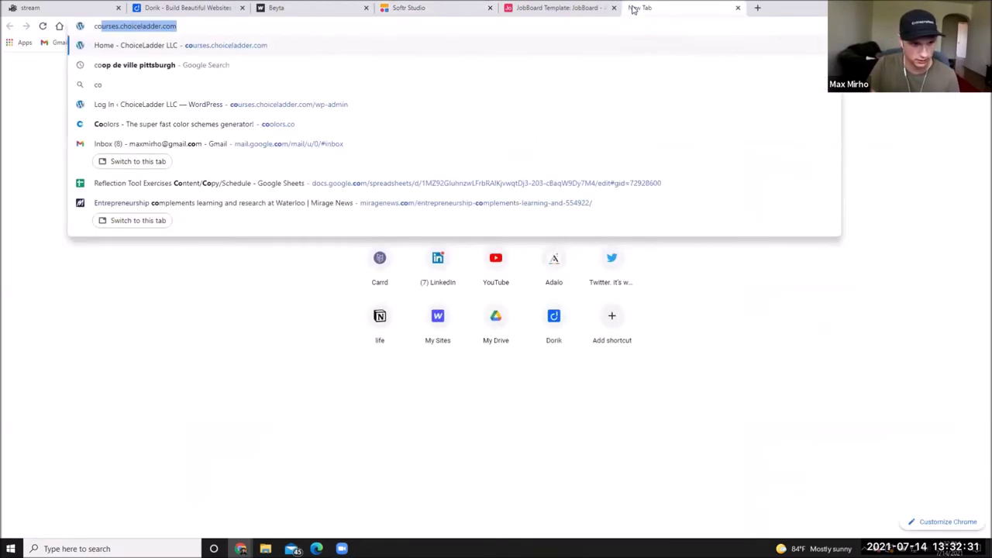
key("BackSpace")
key("BackSpace")
type("an")
key("Return")
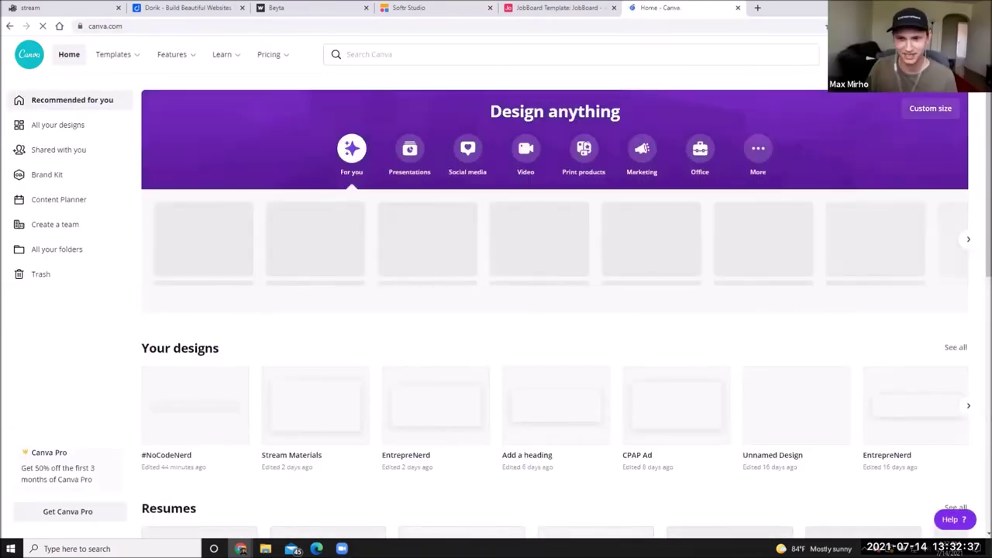
Create a new Canva design with a custom size of 200 x 80 px.
left_click(558, 8)
left_click(408, 8)
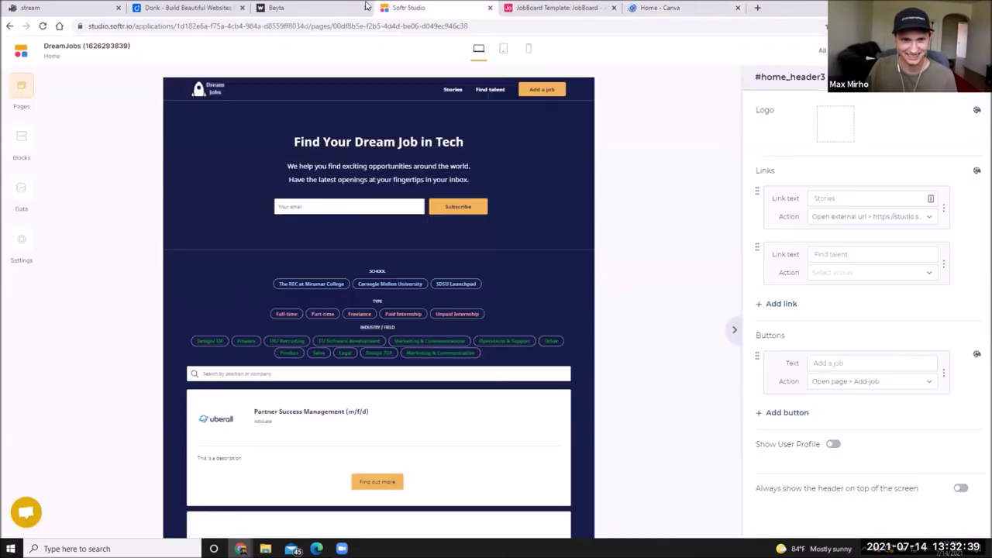
left_click(648, 11)
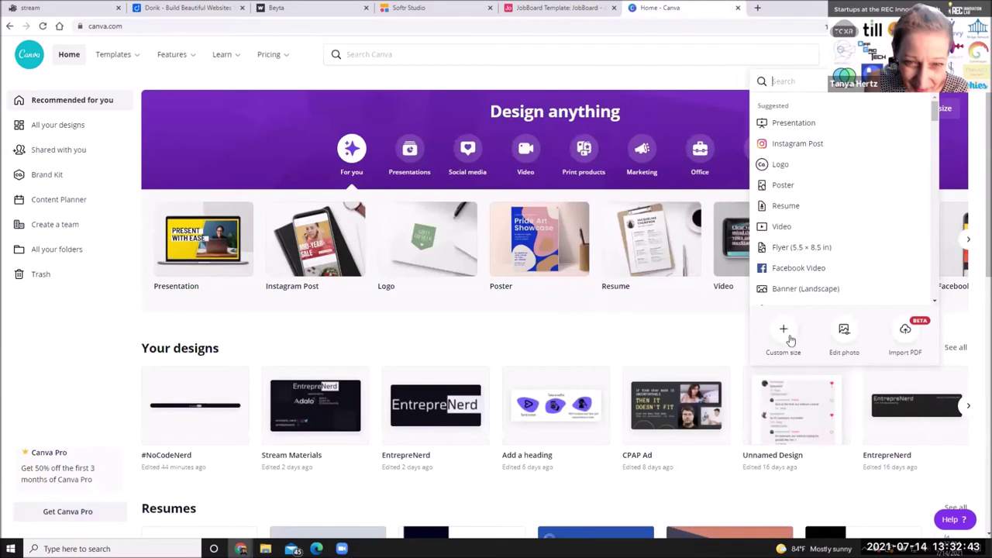
left_click(783, 333)
type("200")
left_click(840, 112)
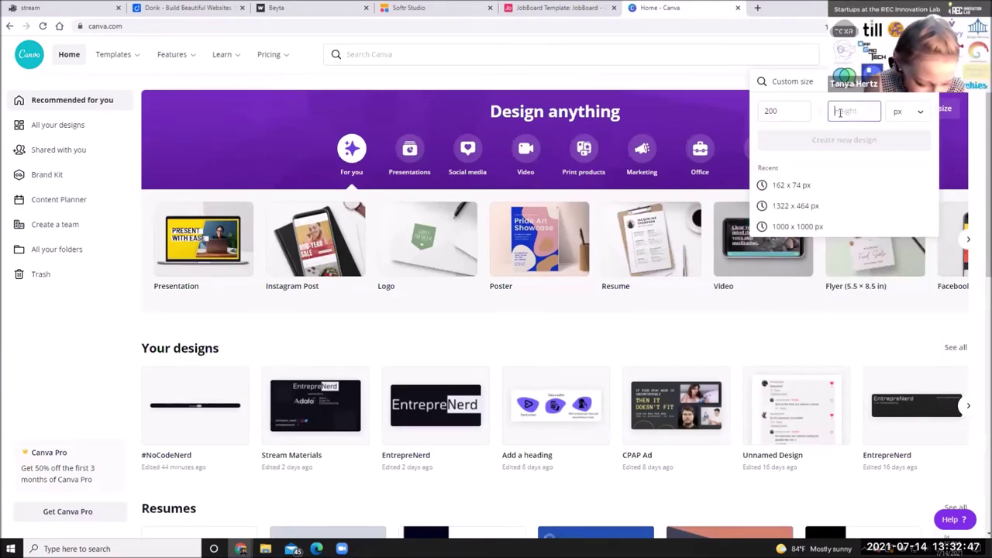
type("80")
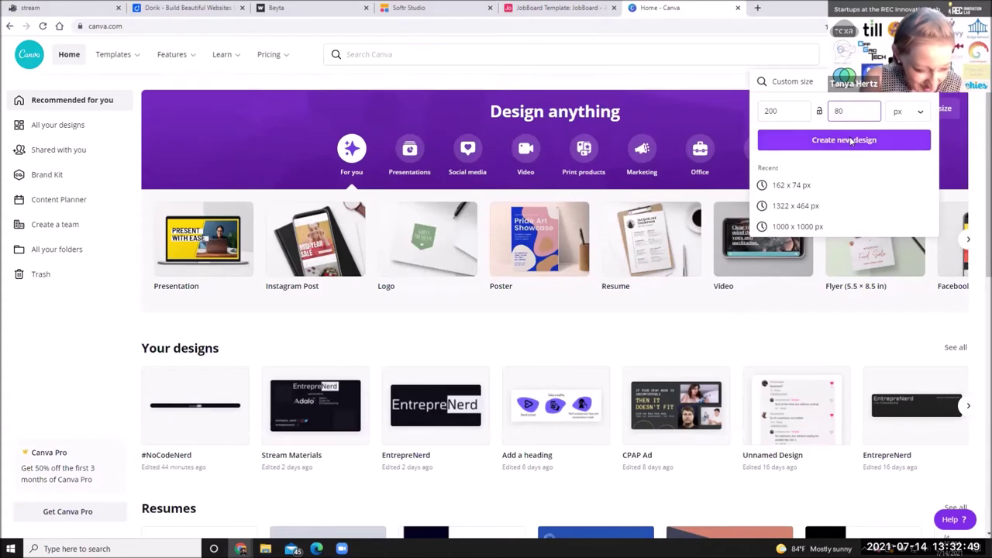
left_click(850, 140)
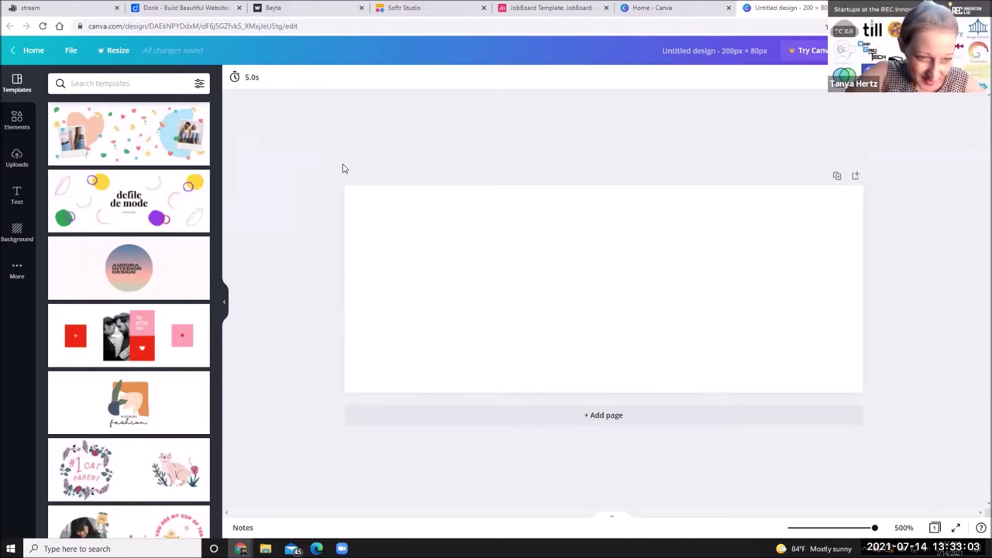
Show the design elements, select the blank page and bring up the text presets.
left_click(16, 120)
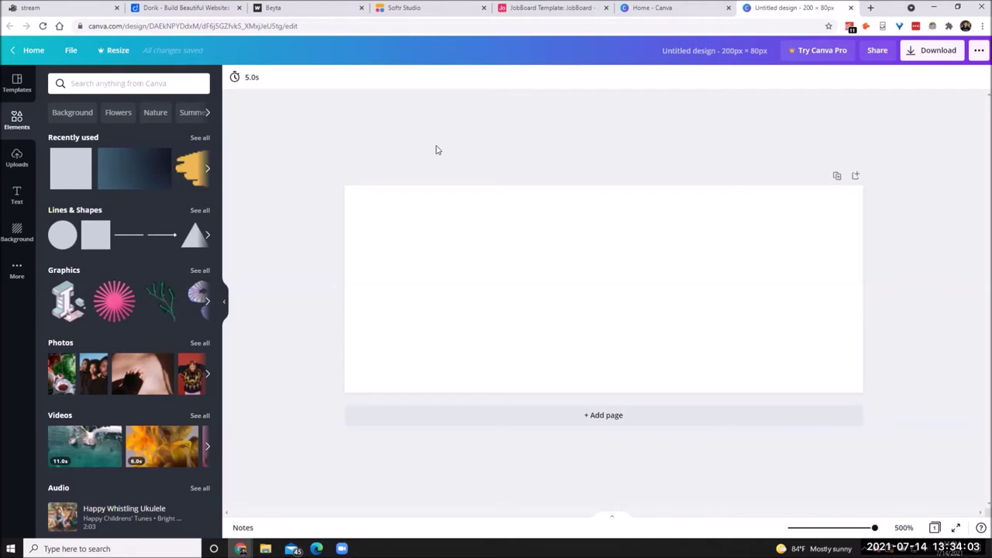
left_click(422, 198)
left_click(16, 194)
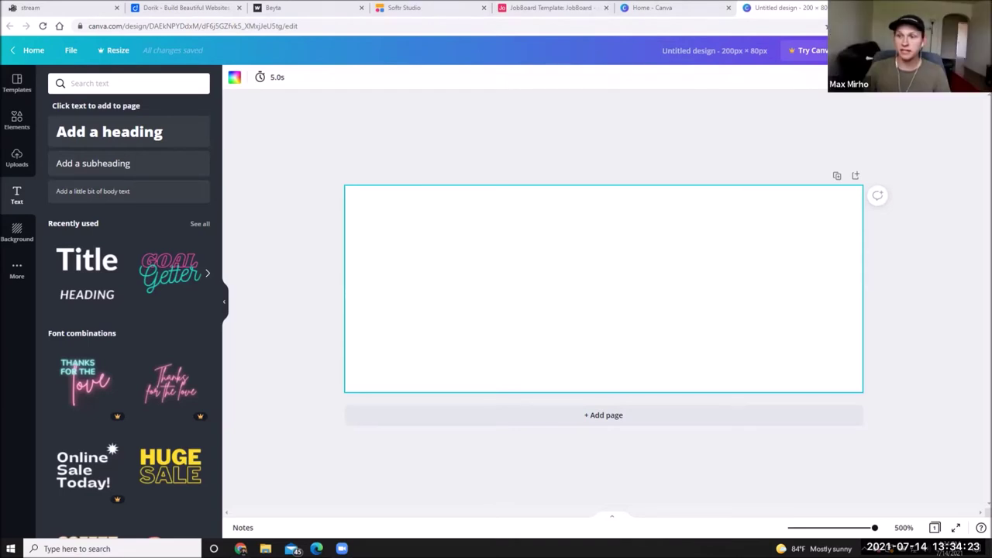
Search Google for "internship synonym" in a new tab and open the Synonyms.com result.
left_click(823, 7)
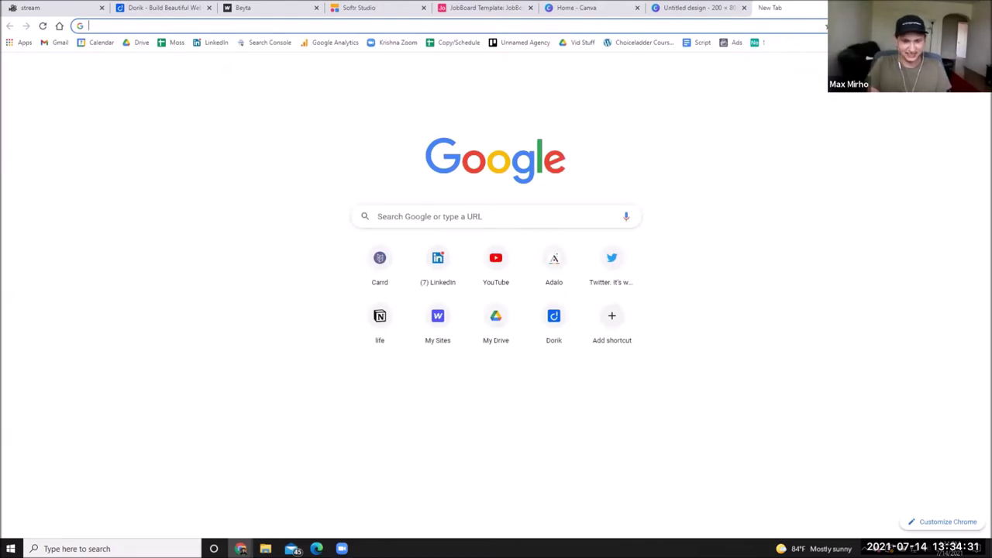
type("in")
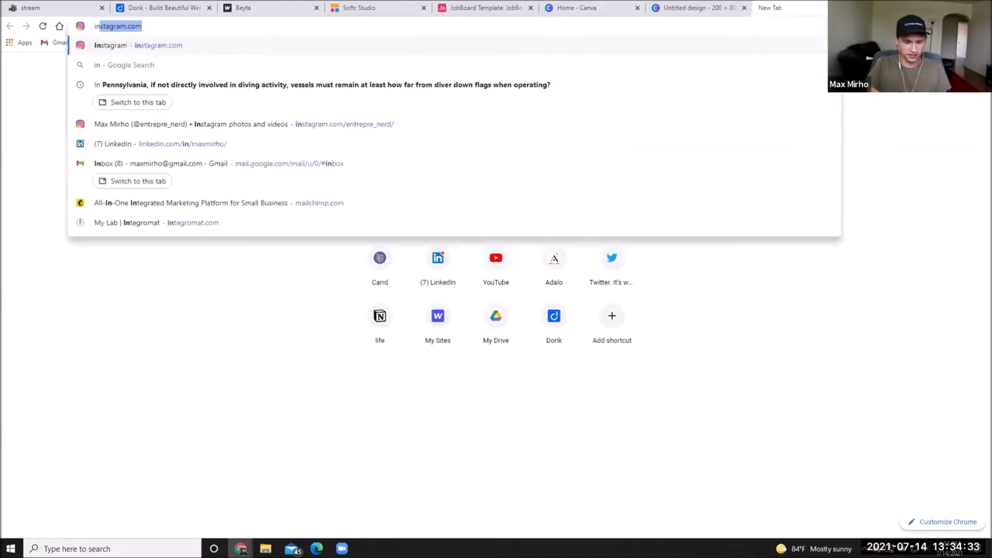
type("ternship s")
key("BackSpace")
type("sy")
key("Down")
key("Return")
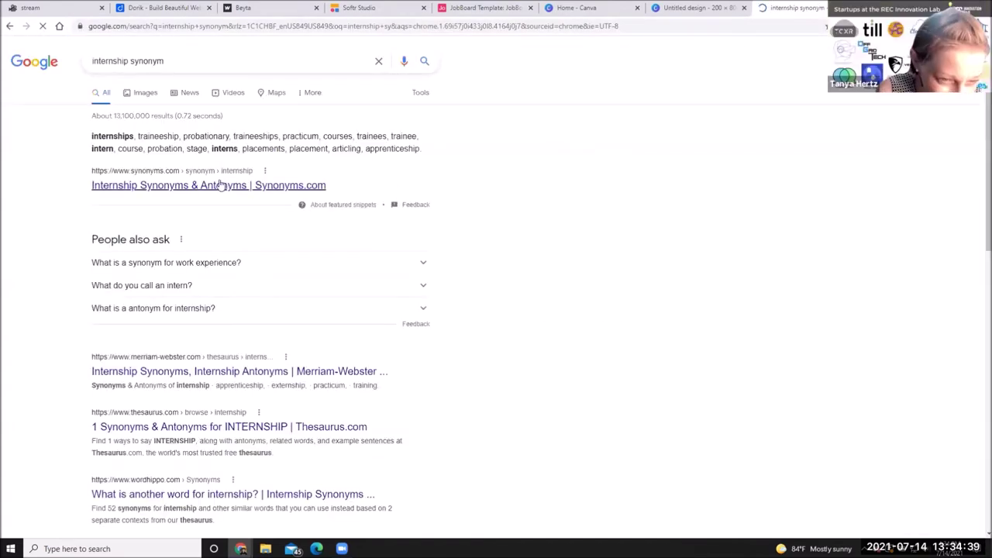
left_click(224, 185)
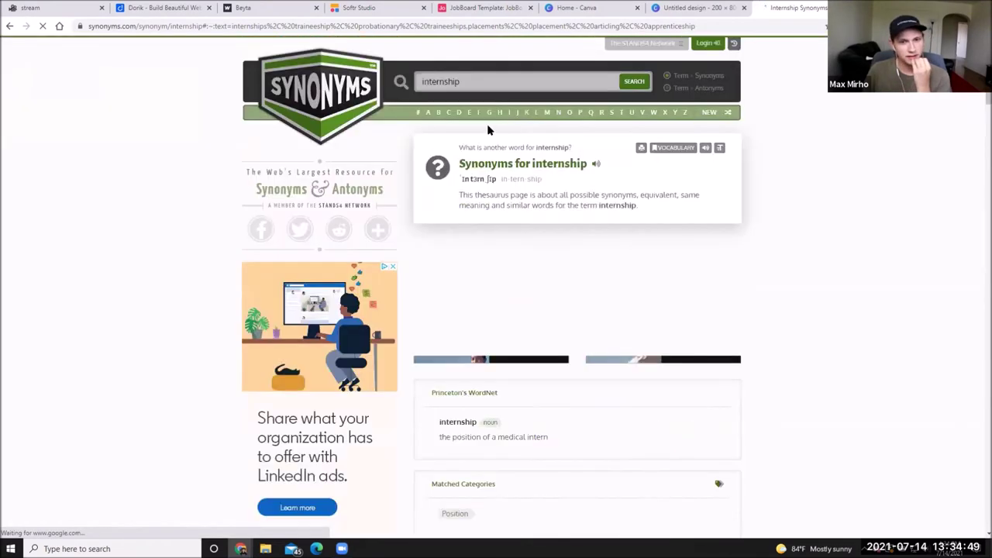
Look up synonyms for "startup" and examine the paraphrases and the word popularity list.
type("startup")
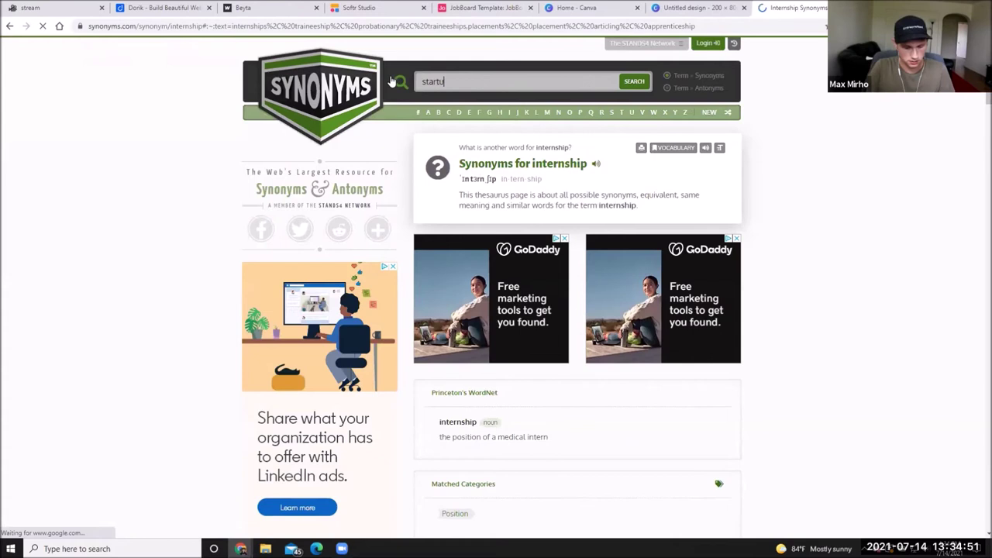
left_click(637, 83)
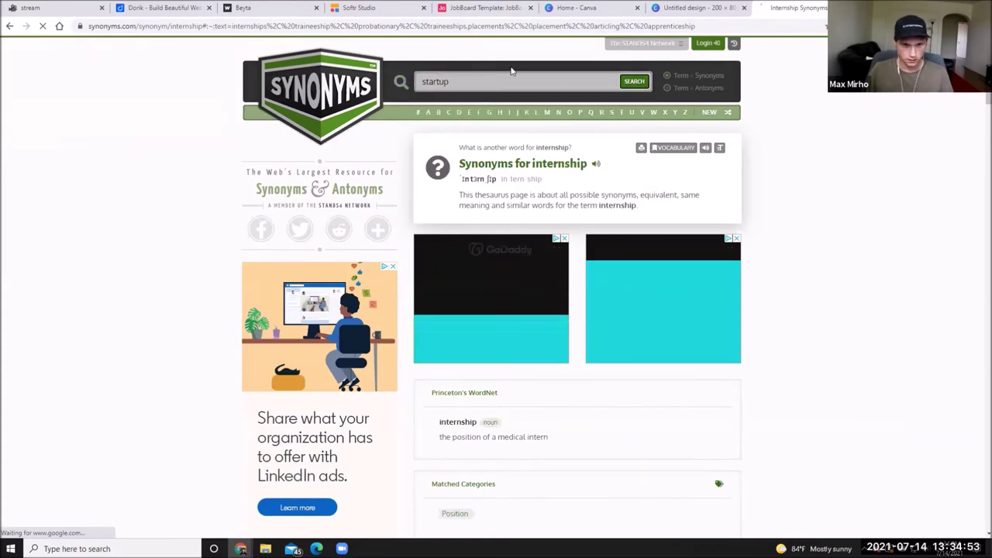
scroll(508, 237, "down", 3)
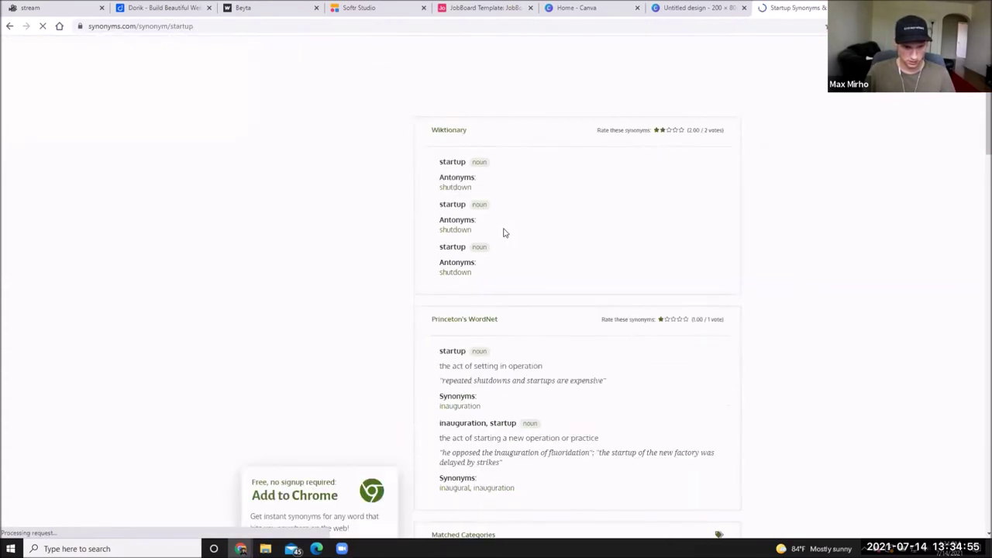
scroll(467, 191, "down", 3)
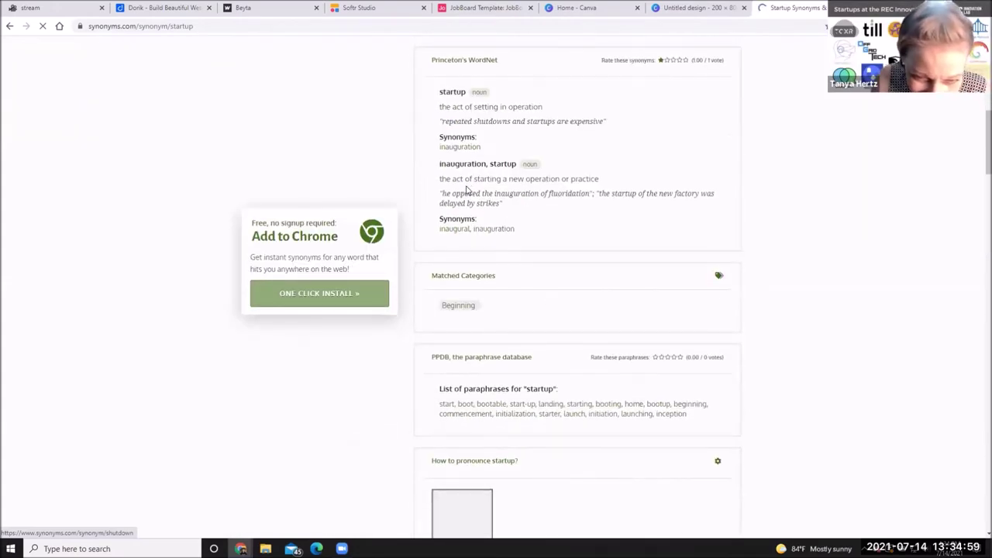
scroll(612, 222, "up", 3)
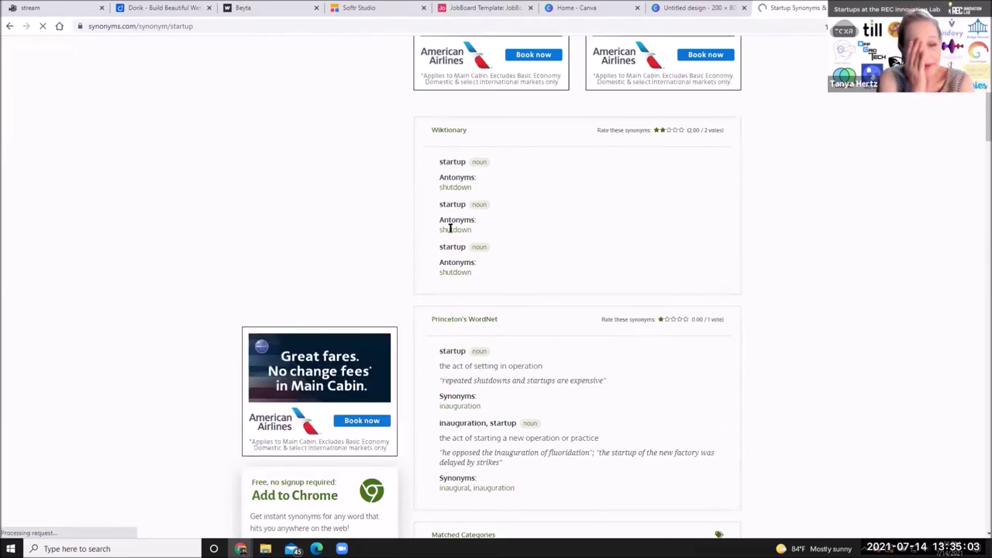
scroll(467, 267, "down", 8)
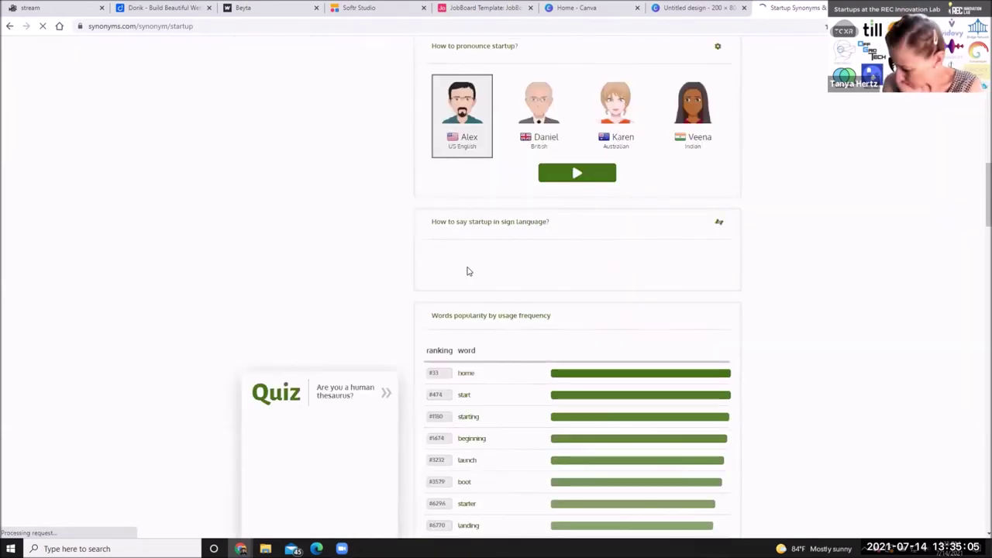
scroll(470, 256, "down", 3)
left_click(481, 233)
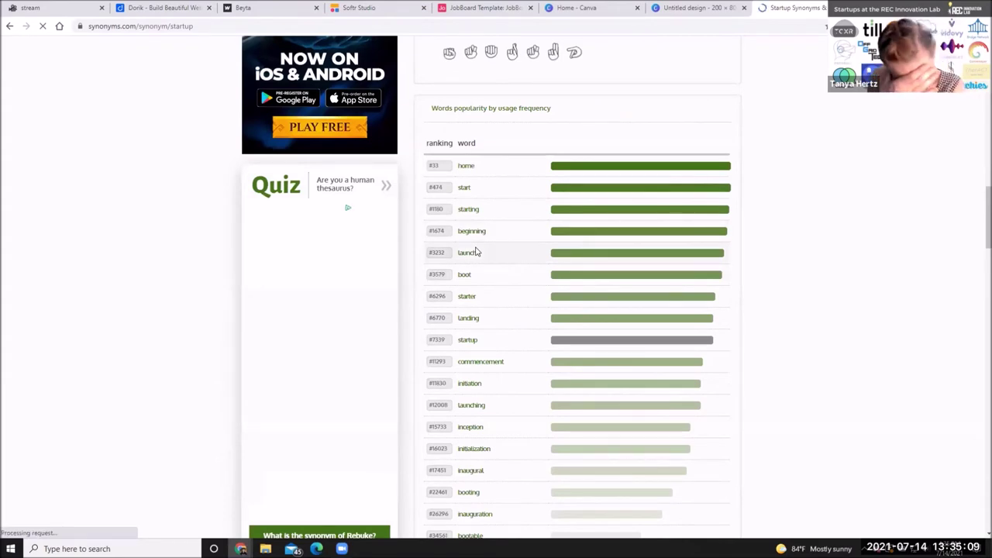
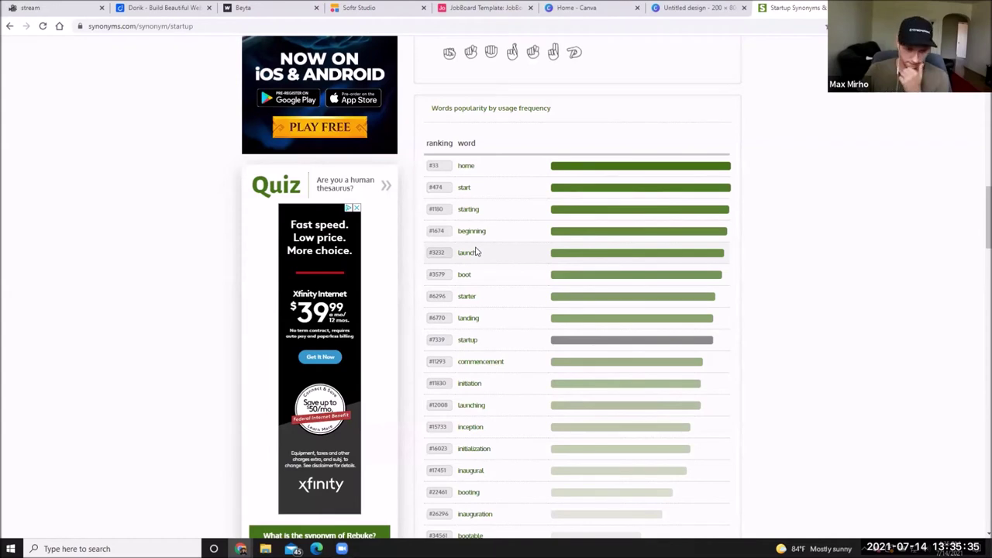
scroll(458, 217, "down", 2)
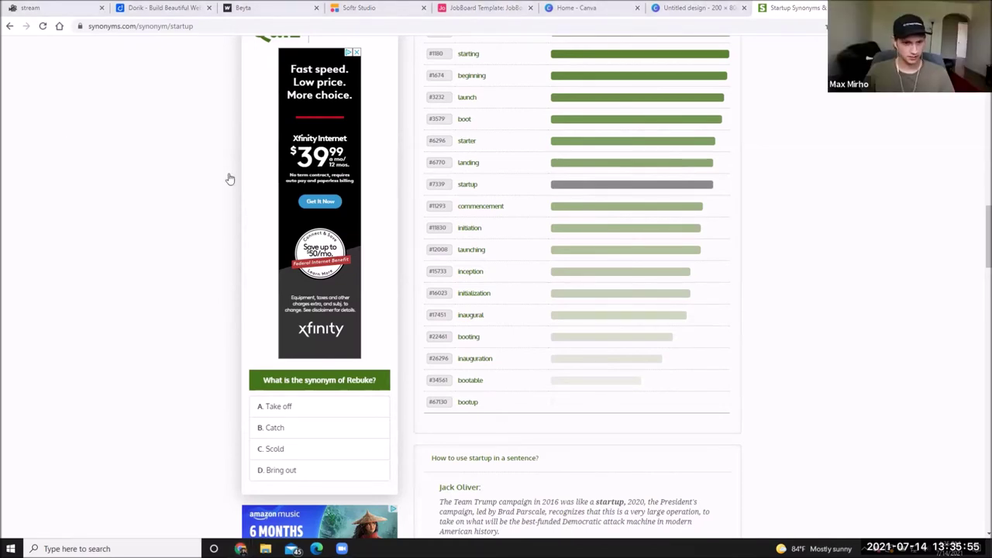
Return to the Canva design, add the heading "Entrejob" and enlarge it to about font size 12.9.
key("ctrl+shift+Tab")
type("Entrejob")
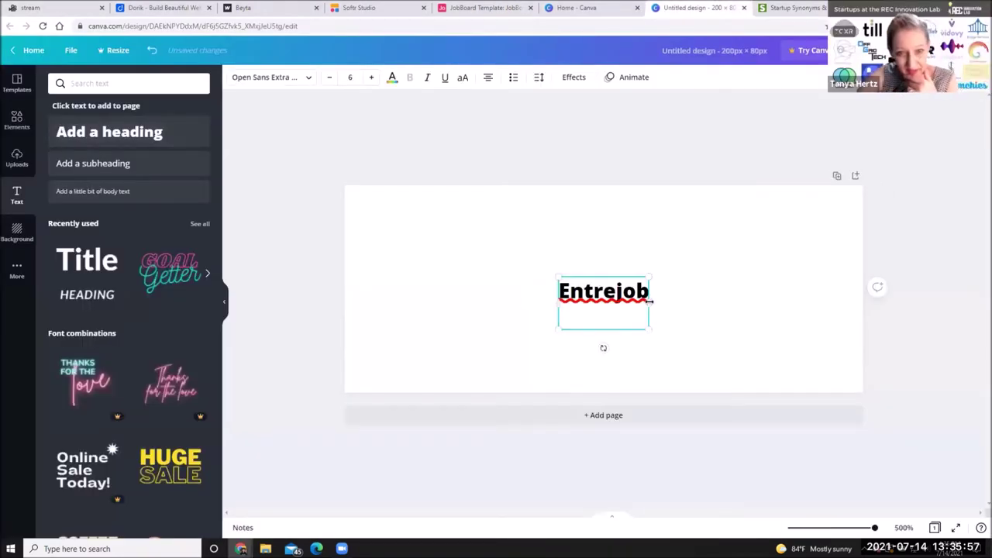
key("Return")
key("BackSpace")
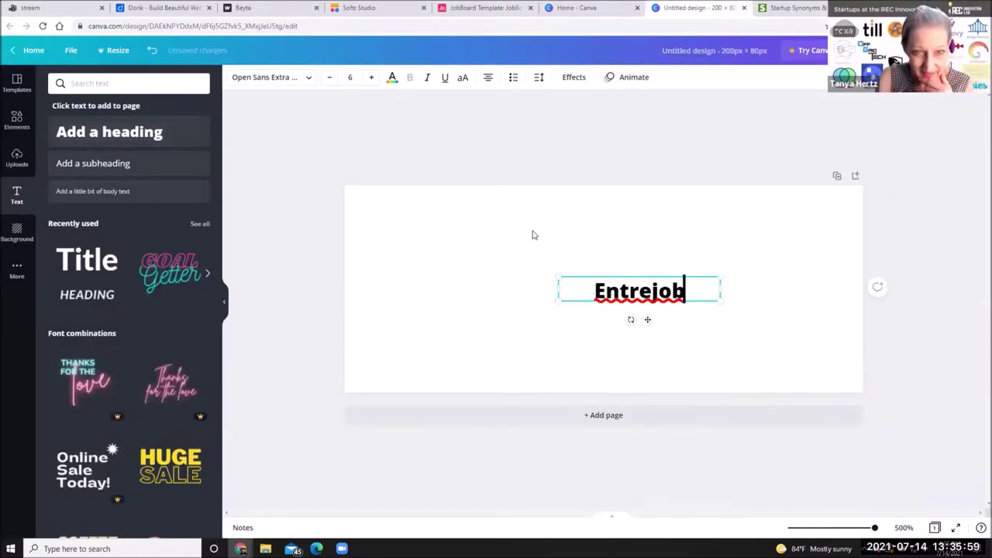
left_click_drag(376, 211, 396, 217)
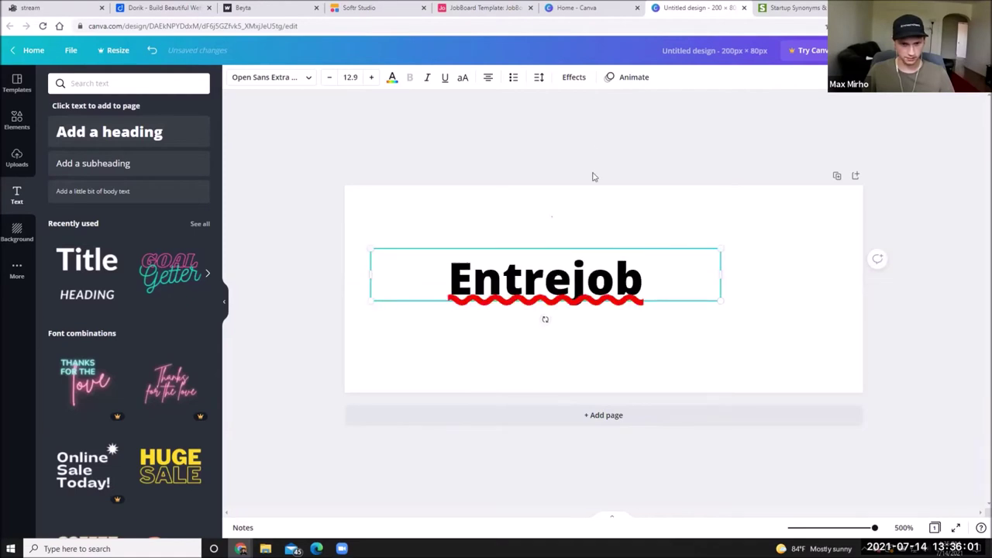
Set the font of the "Entrejob" heading to Cosmic Octo.
left_click(337, 95)
left_click(545, 280)
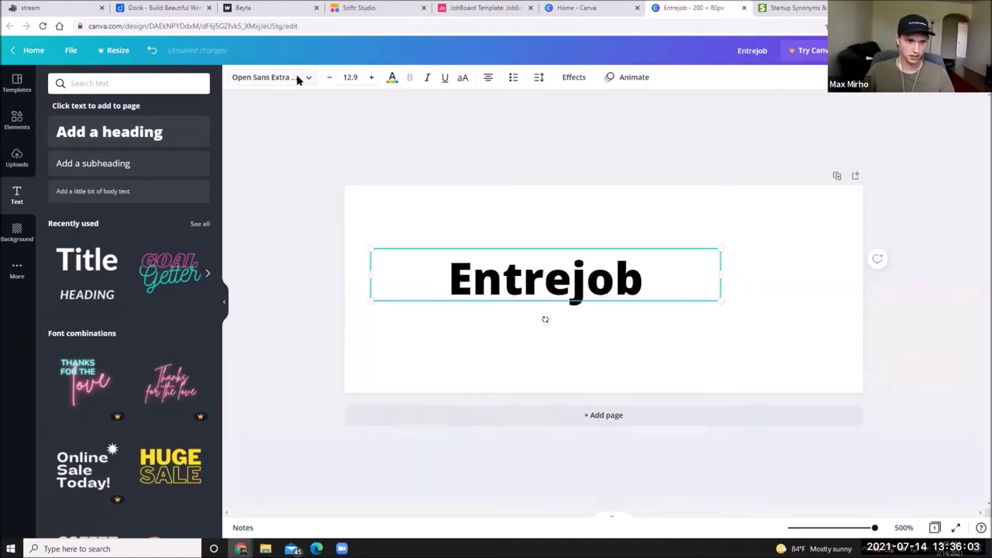
left_click(299, 77)
key("Return")
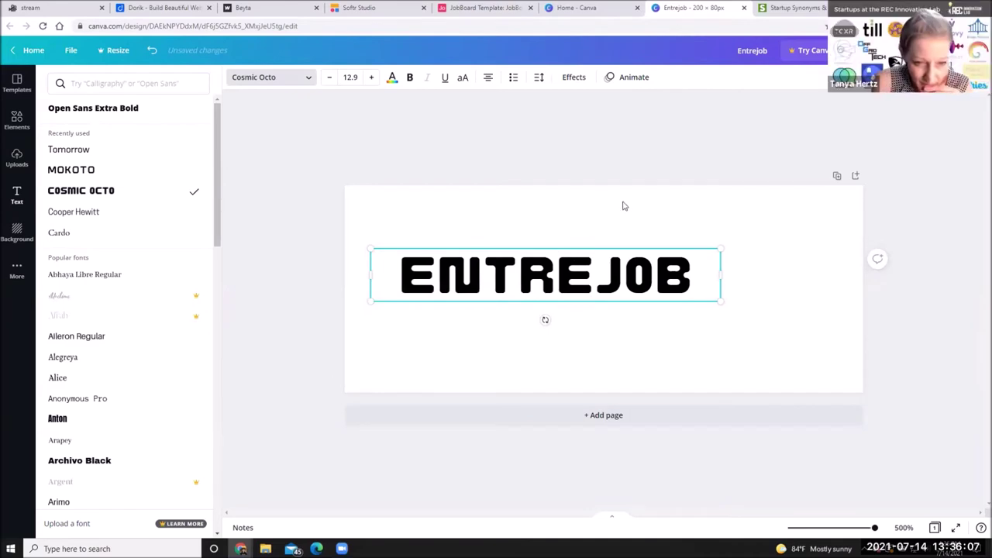
Enlarge the "Entrejob" heading to about font size 17 and centre it on the canvas.
key("Escape")
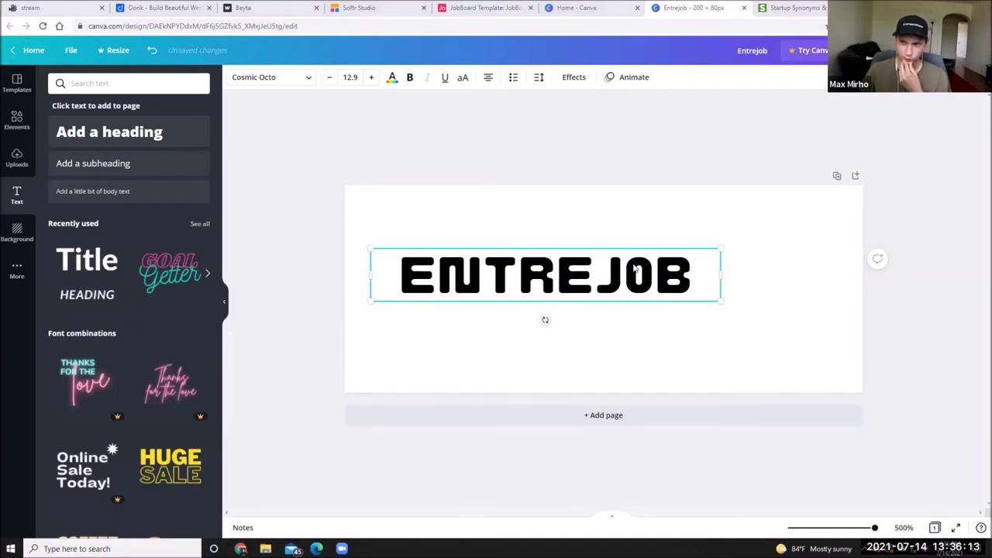
left_click_drag(721, 302, 828, 349)
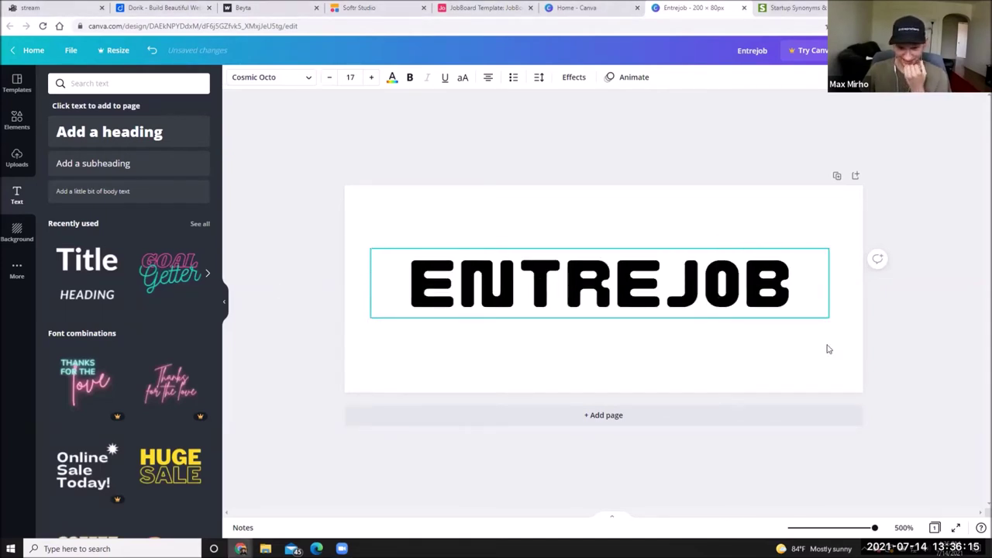
left_click_drag(617, 283, 586, 166)
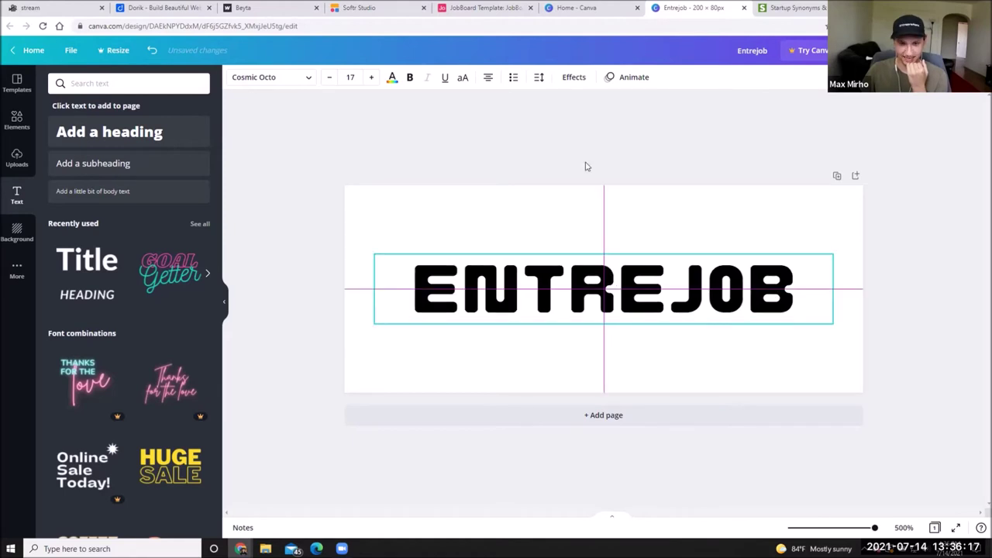
left_click(586, 166)
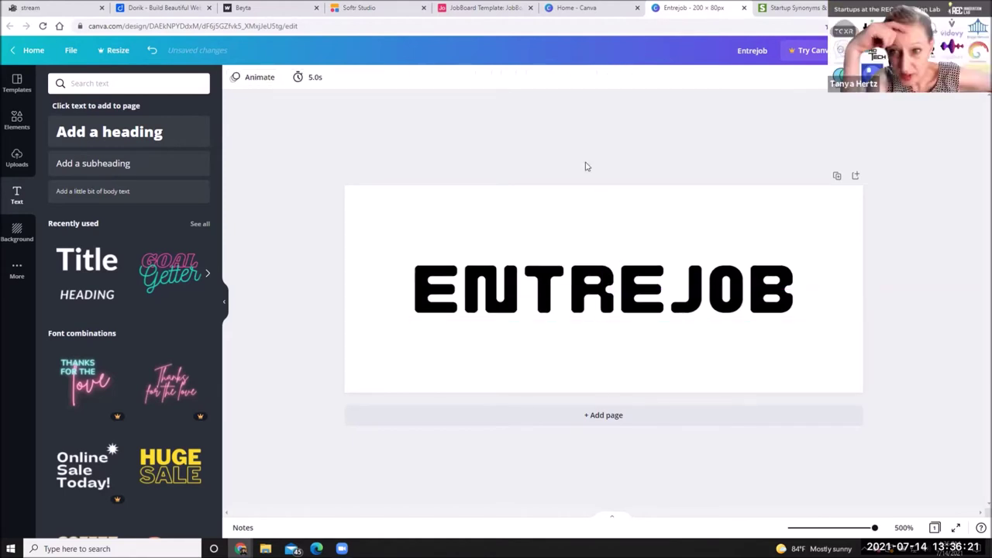
Try the Mokoto font on the "Entrejob" heading and switch back to Cosmic Octo.
left_click(574, 287)
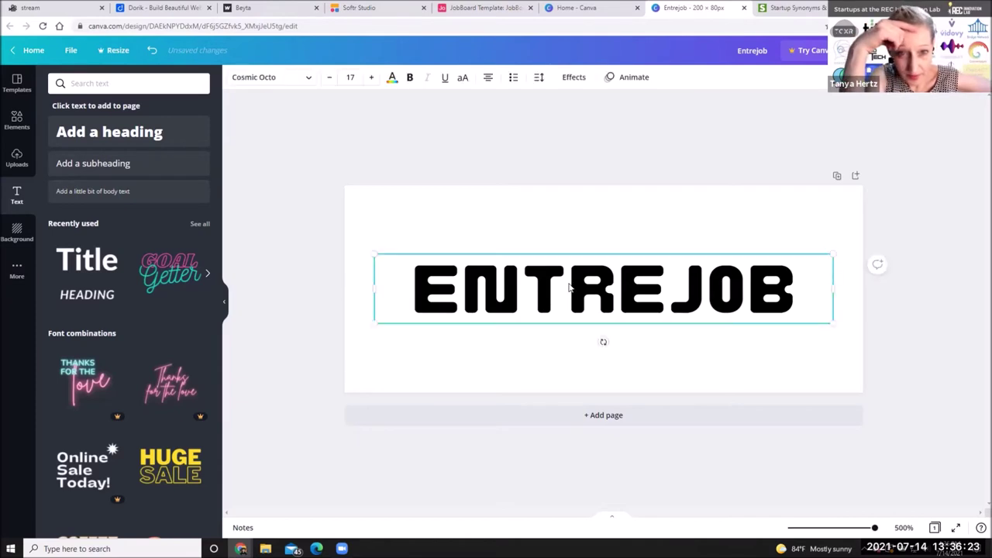
left_click(288, 85)
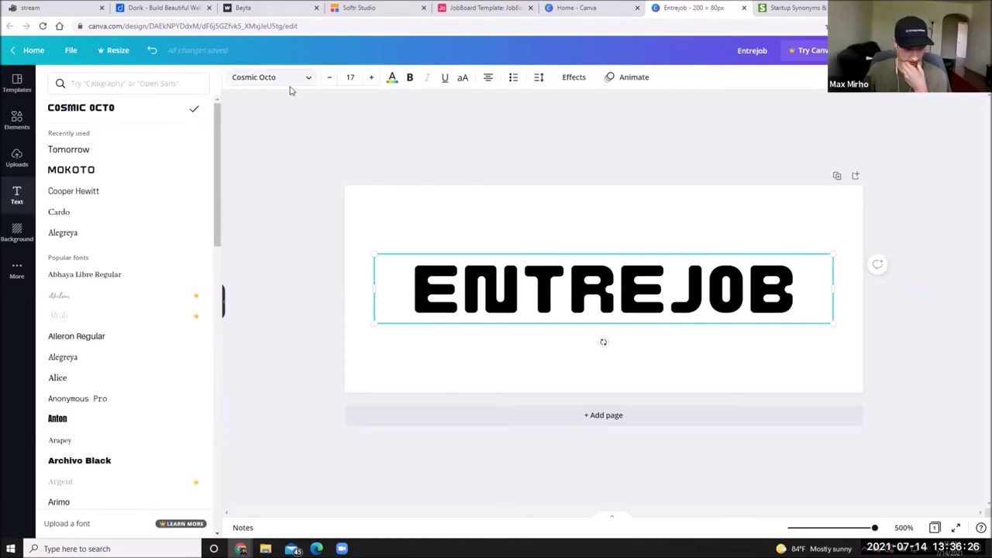
left_click(106, 172)
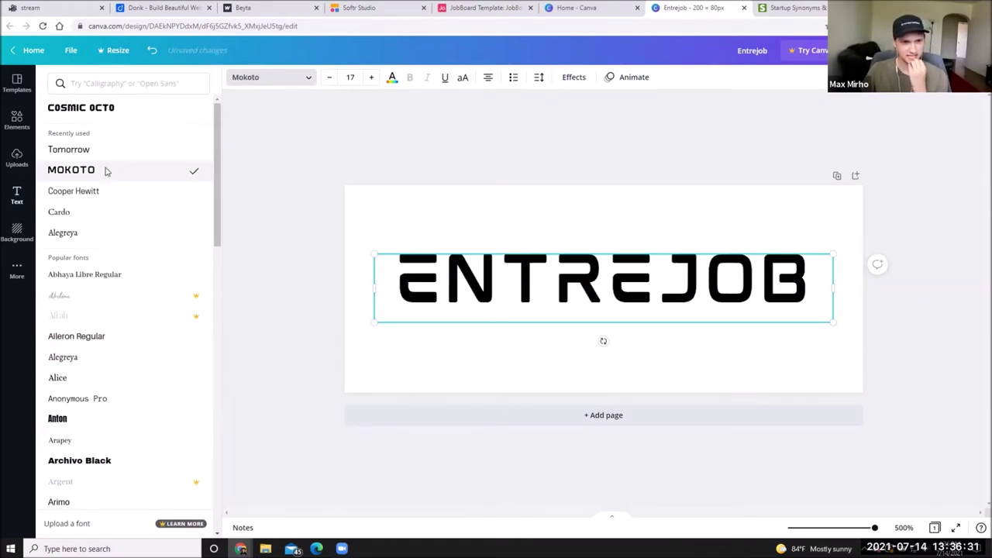
left_click(96, 115)
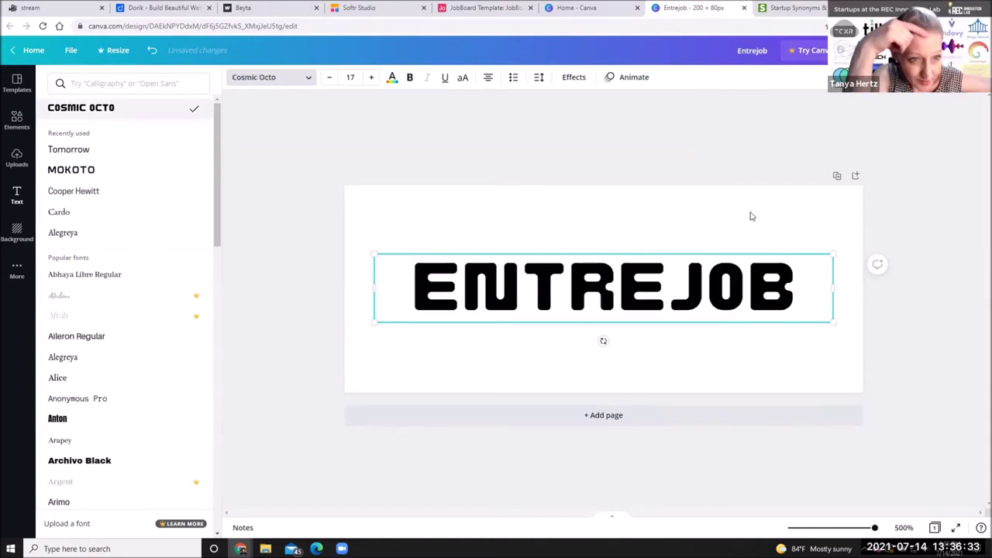
double_click(699, 272)
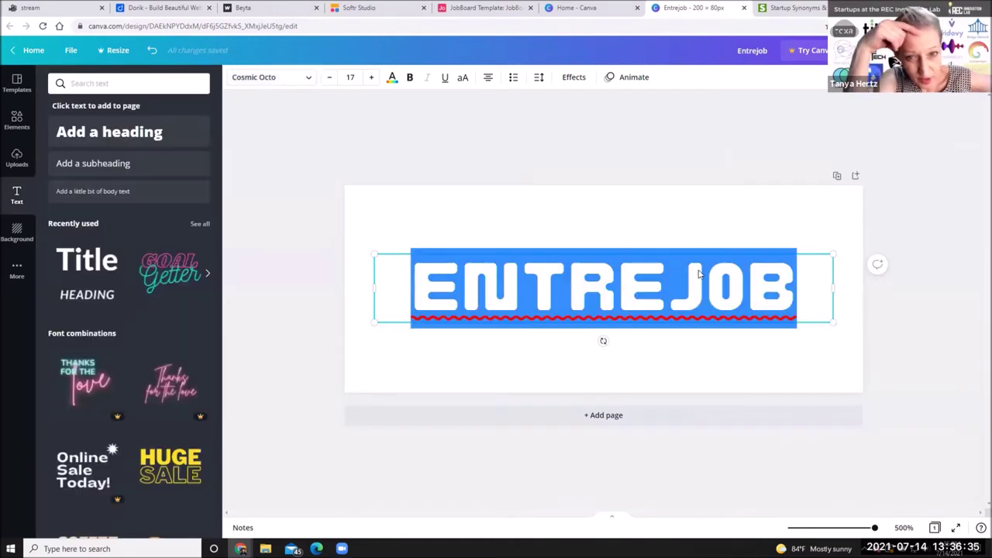
key("Escape")
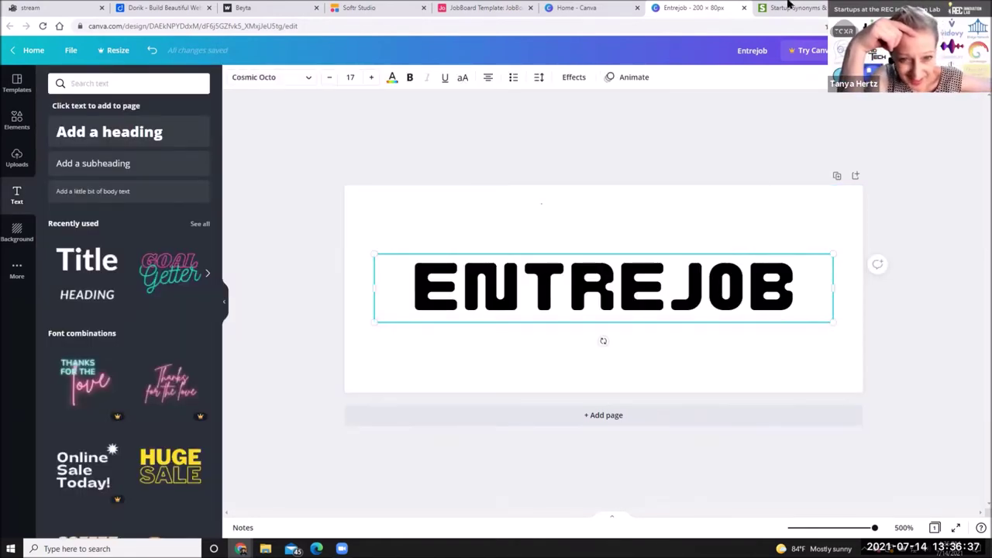
left_click(789, 7)
left_click(587, 7)
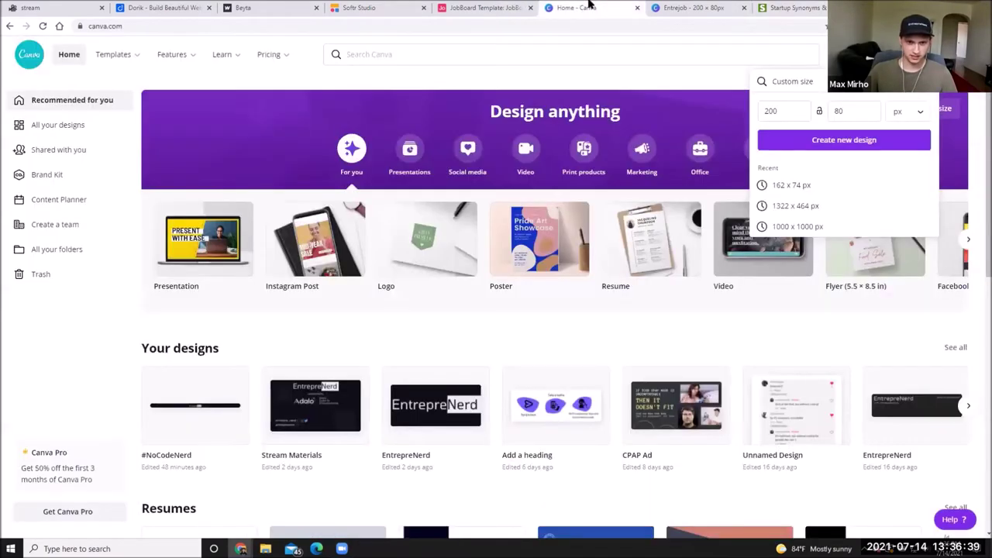
left_click(485, 7)
left_click(586, 7)
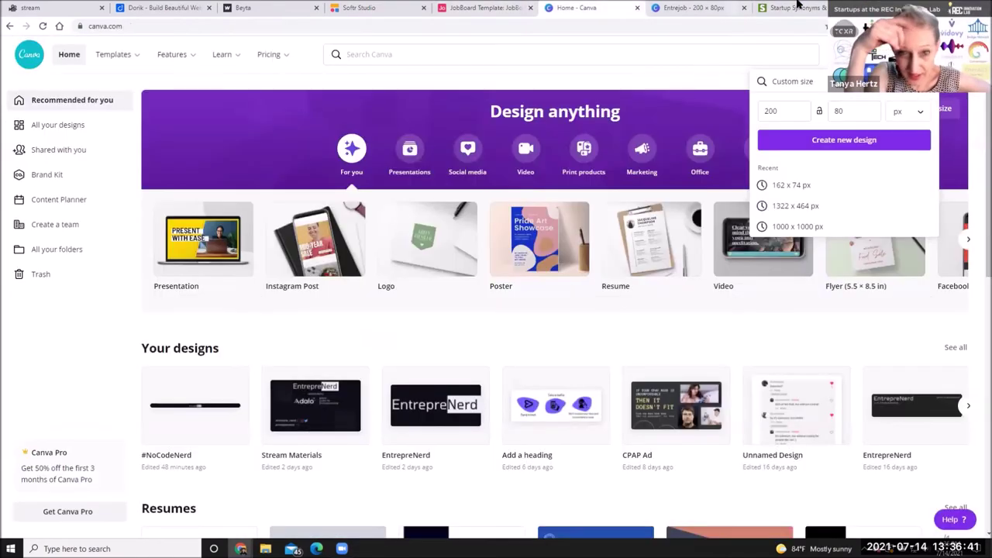
left_click(696, 7)
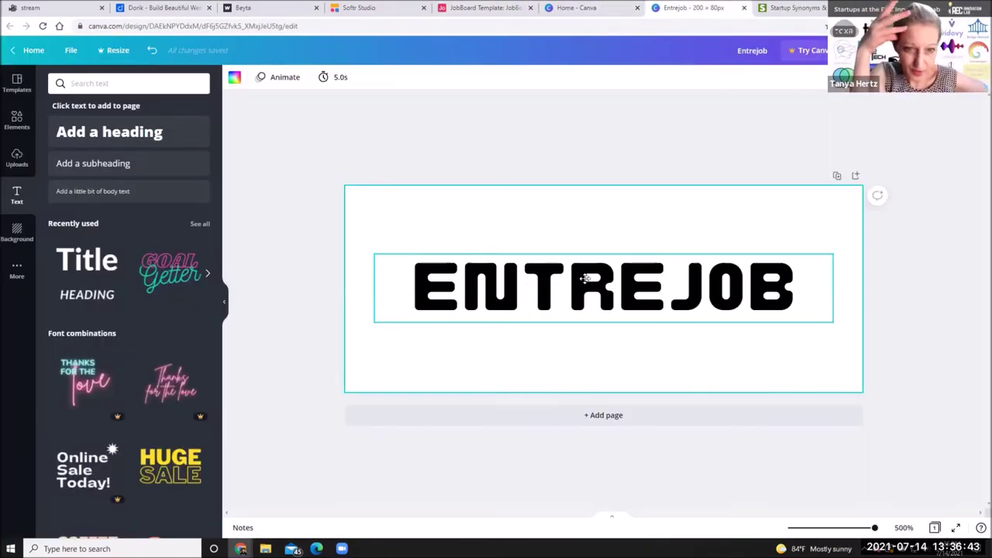
Enlarge the "Entrejob" heading to about font size 18.8 and centre it on the canvas again.
left_click(817, 313)
left_click_drag(837, 317, 864, 328)
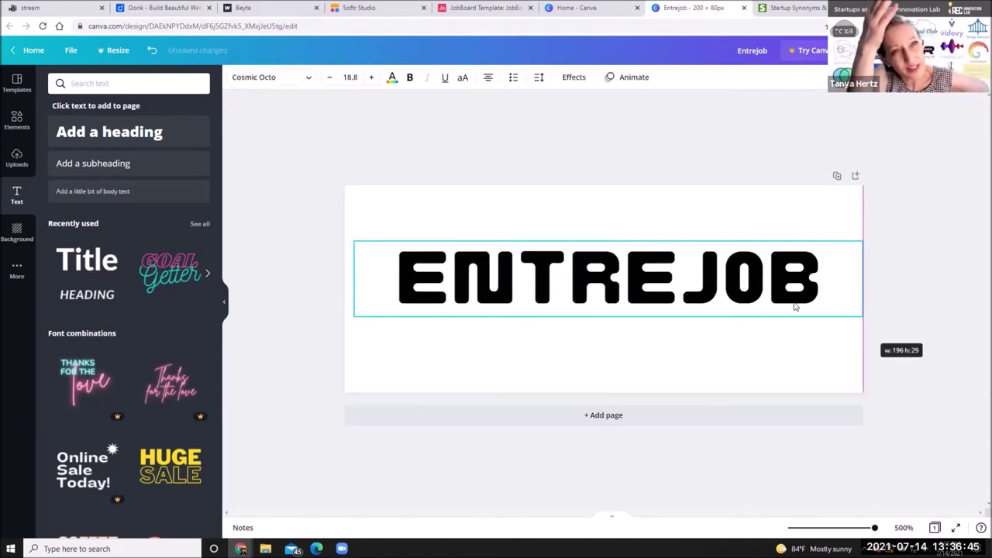
left_click_drag(721, 278, 719, 289)
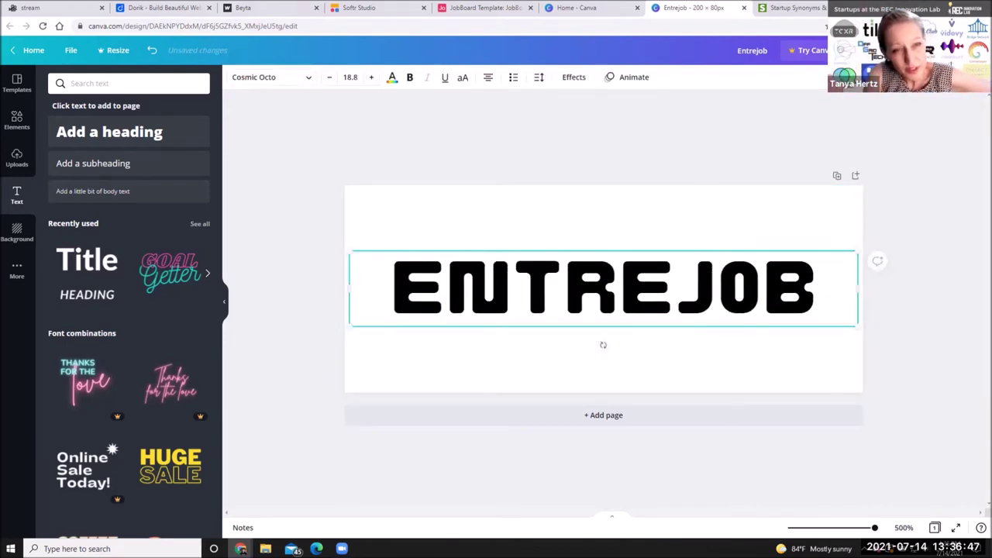
key("Escape")
key("ctrl+t")
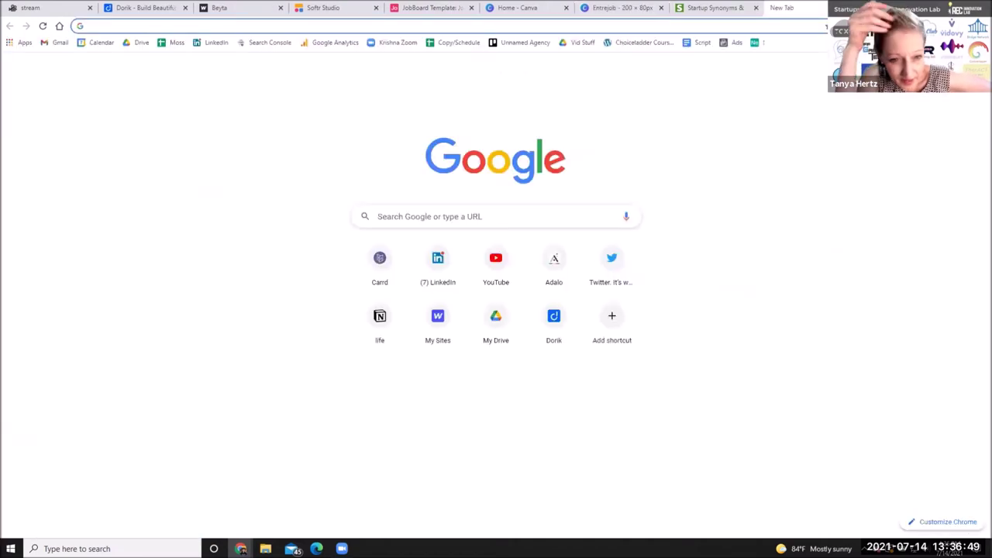
key("ctrl+w")
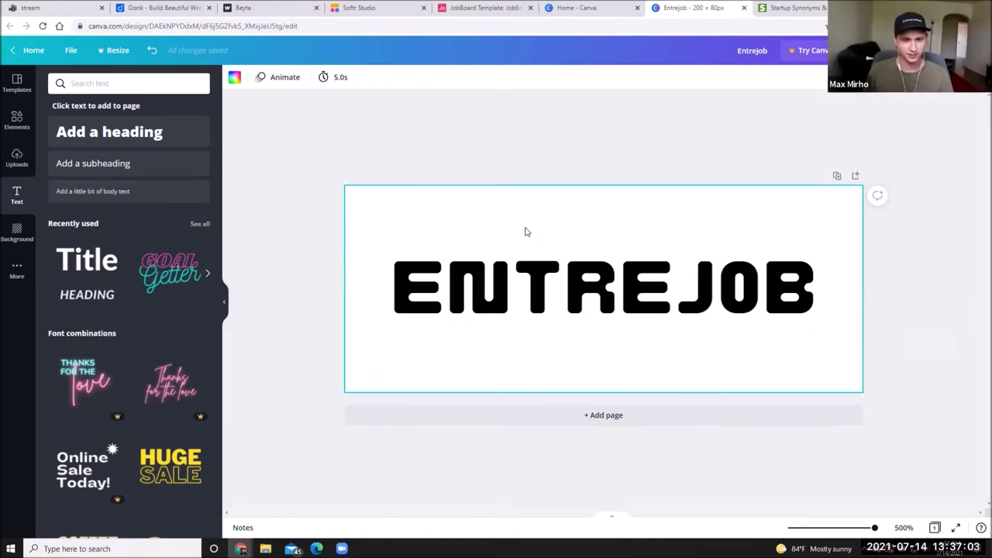
Colour only the "JOB" part of the "Entrejob" heading light blue from the default colours.
left_click(528, 263)
left_click(699, 282)
mouse_move(817, 285)
left_mouse_down()
mouse_move(710, 285)
mouse_move(818, 286)
left_mouse_up()
left_click(675, 286)
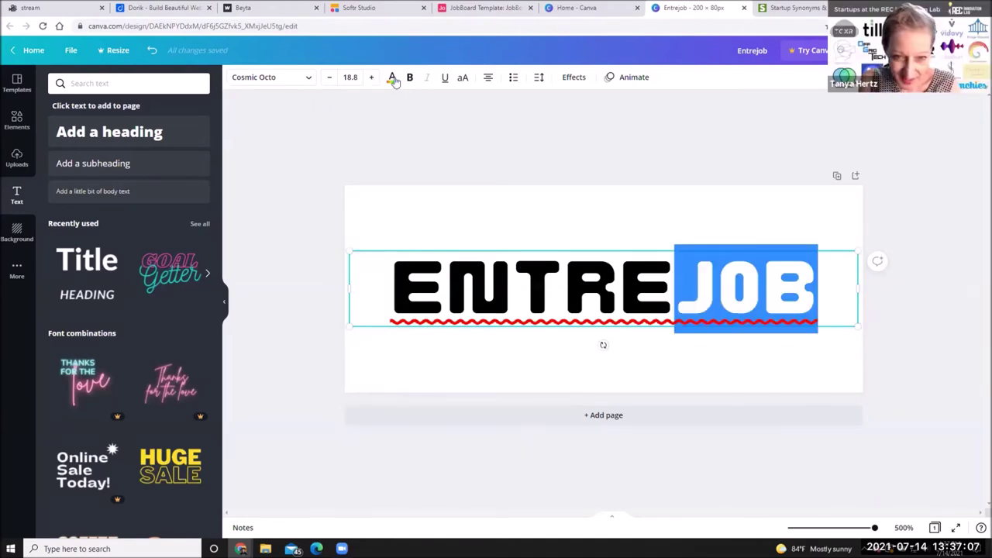
left_click(394, 79)
left_click(116, 299)
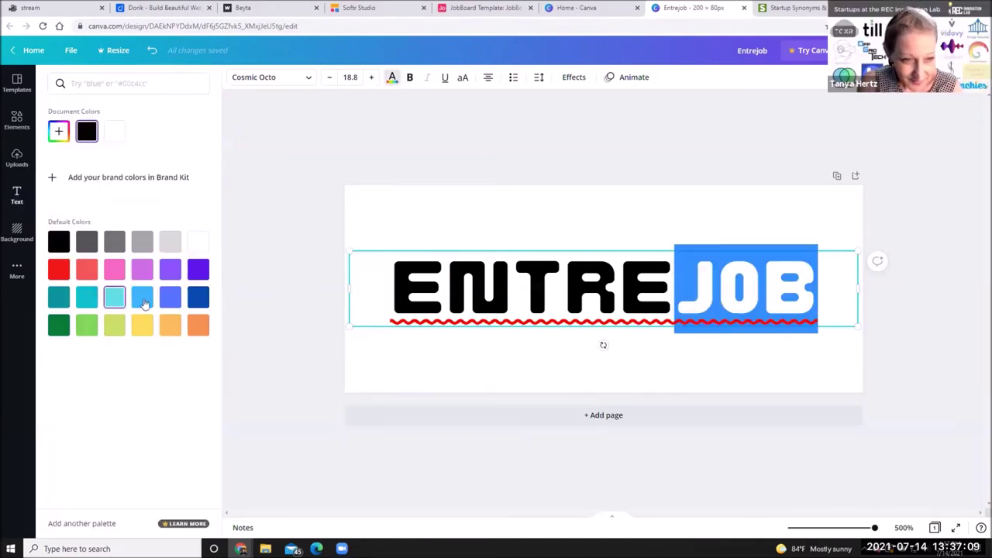
left_click(143, 304)
left_click(640, 141)
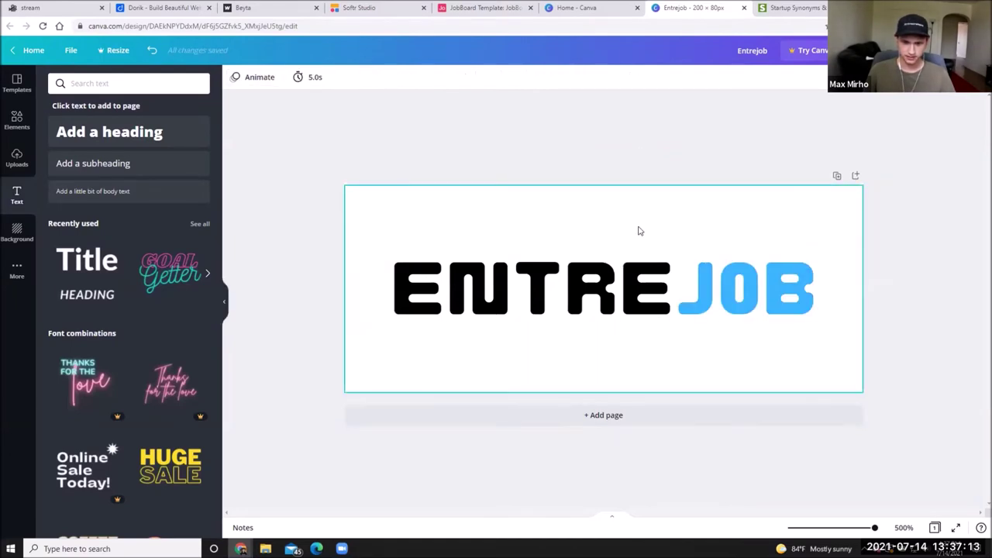
left_click(366, 275)
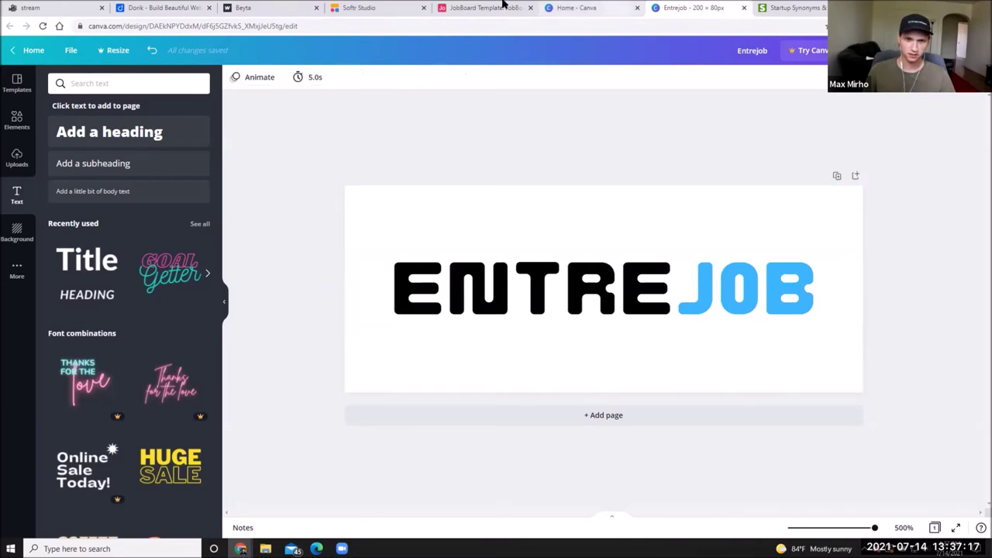
Switch to Softr Studio and select the "Find Your Dream Job in Tech" block to show its settings.
left_click(504, 6)
left_click(348, 7)
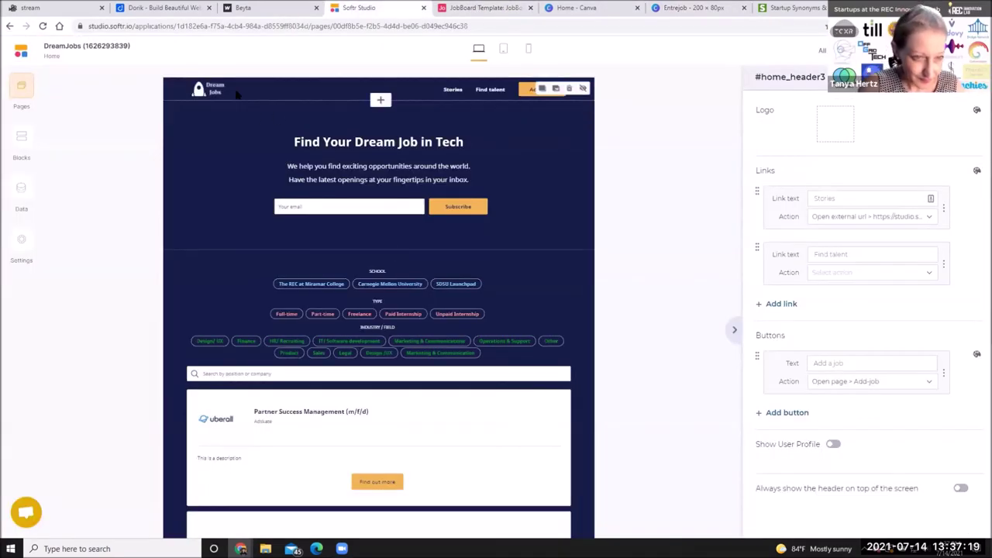
left_click(234, 146)
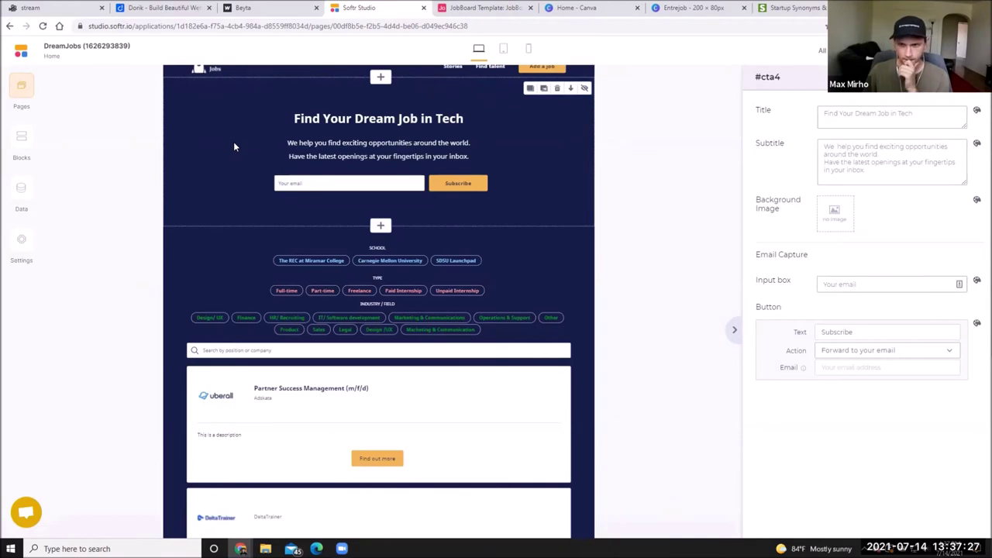
left_click(33, 252)
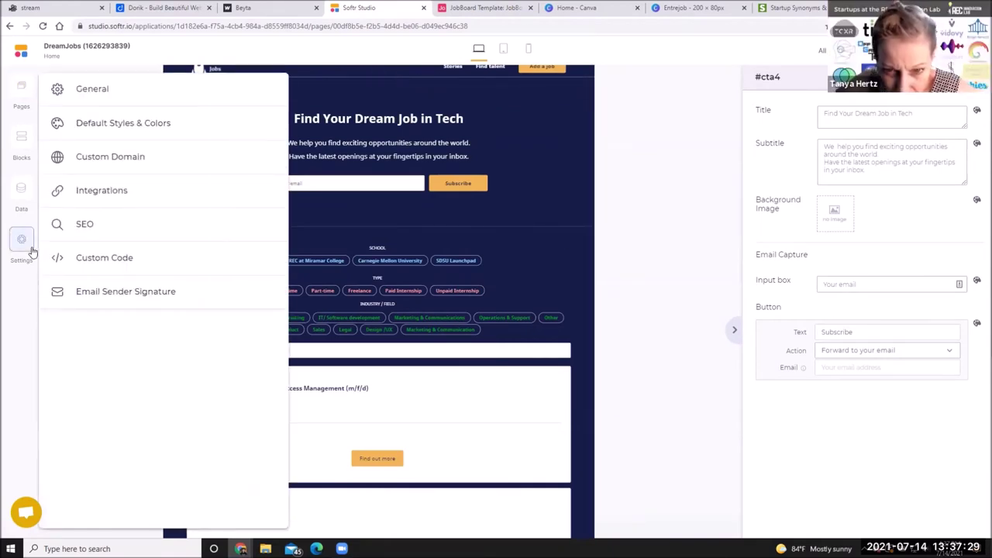
left_click(24, 97)
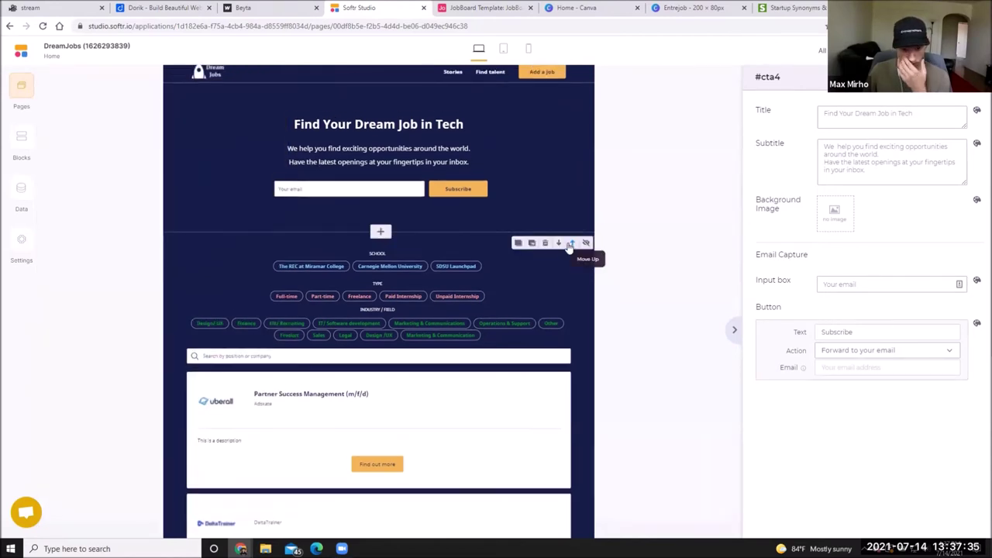
scroll(565, 183, "up", 1)
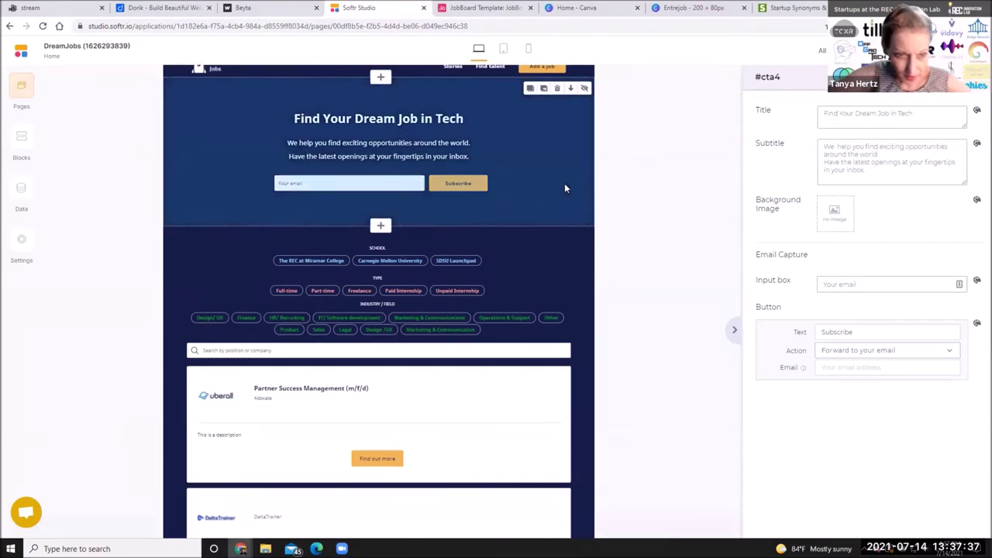
scroll(582, 284, "down", 5)
left_click(586, 327)
scroll(585, 327, "up", 5)
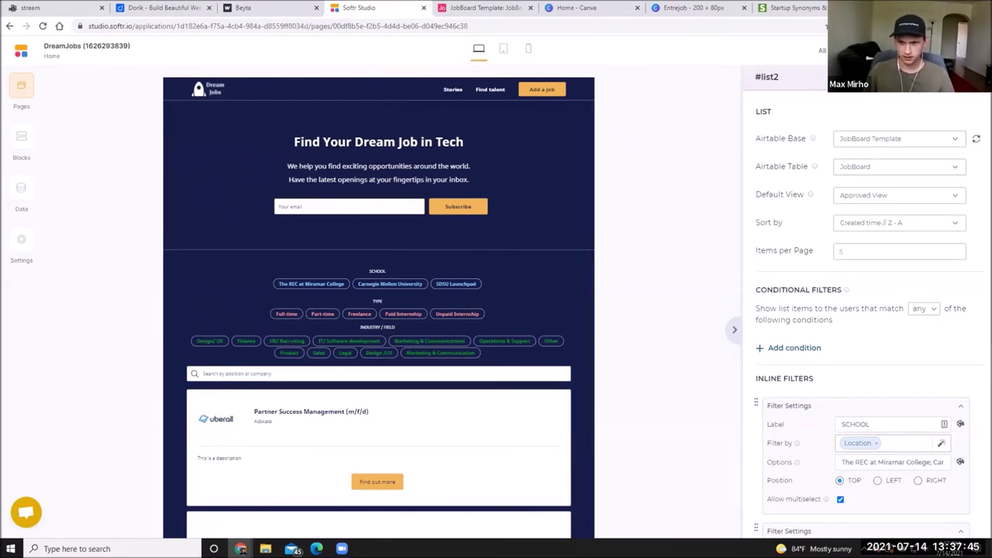
Sample the hero section's navy background colour, 151C48, with the ColorPick Eyedropper extension.
left_click(941, 26)
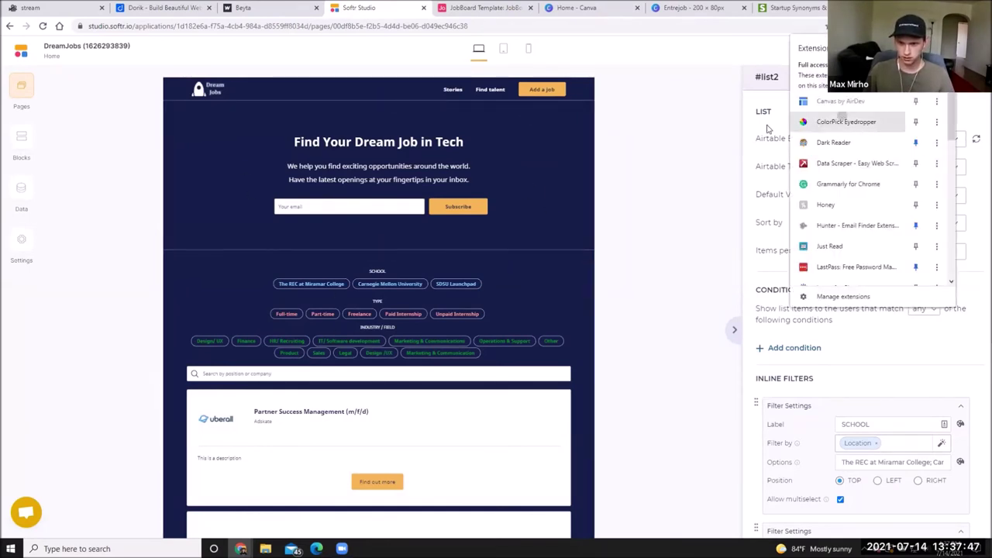
left_click(862, 122)
left_click(552, 154)
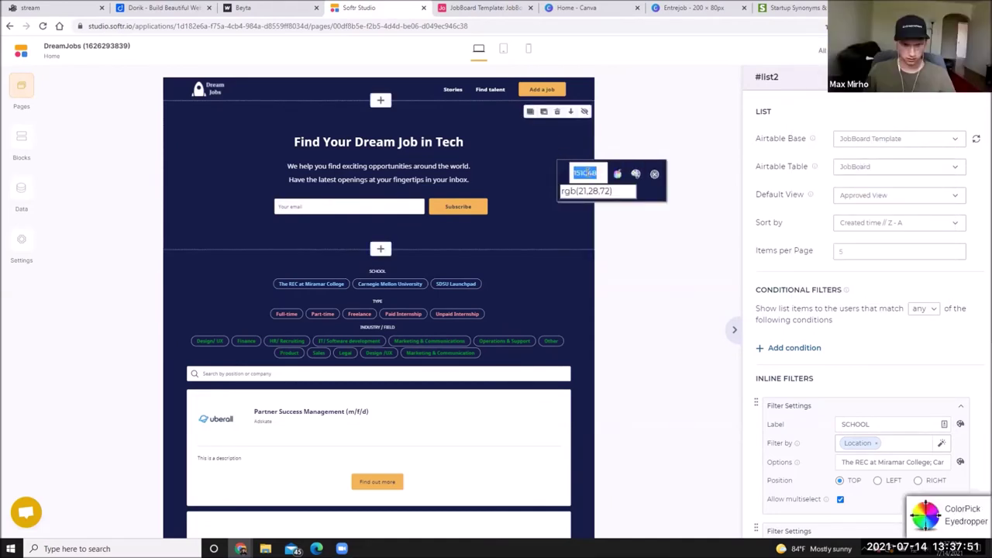
left_click(655, 173)
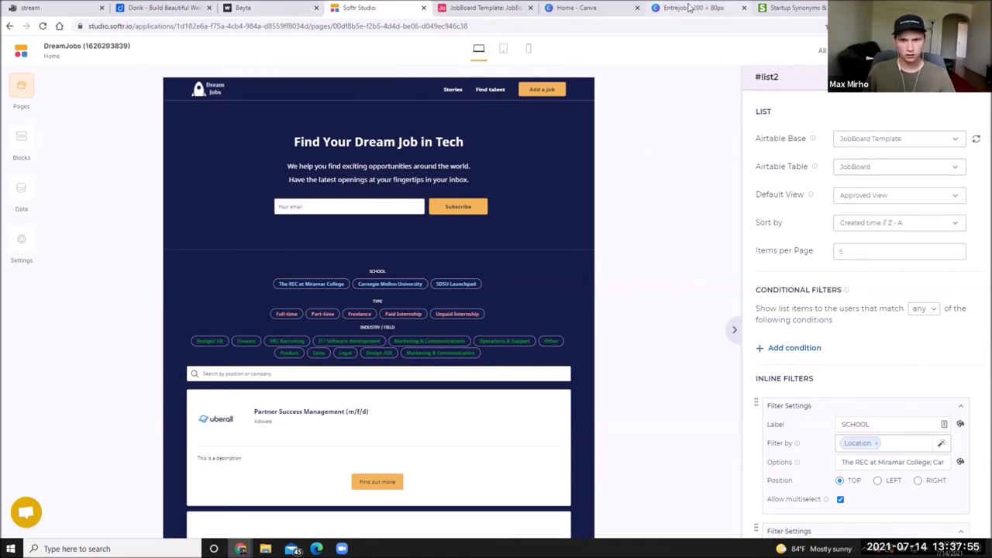
Switch to the Entrejob logo design in Canva and set its background colour to 151C48.
left_click(682, 7)
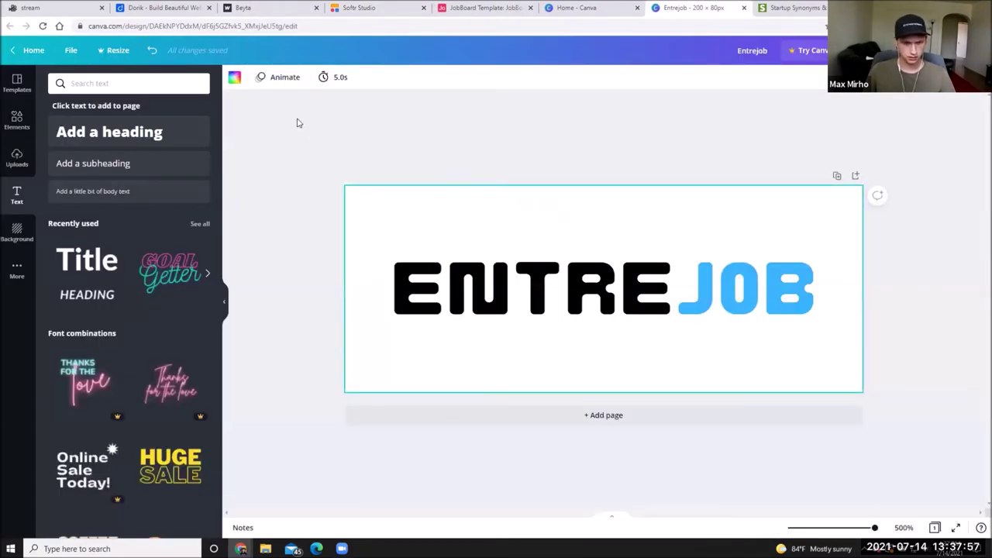
left_click(234, 78)
type("151C48")
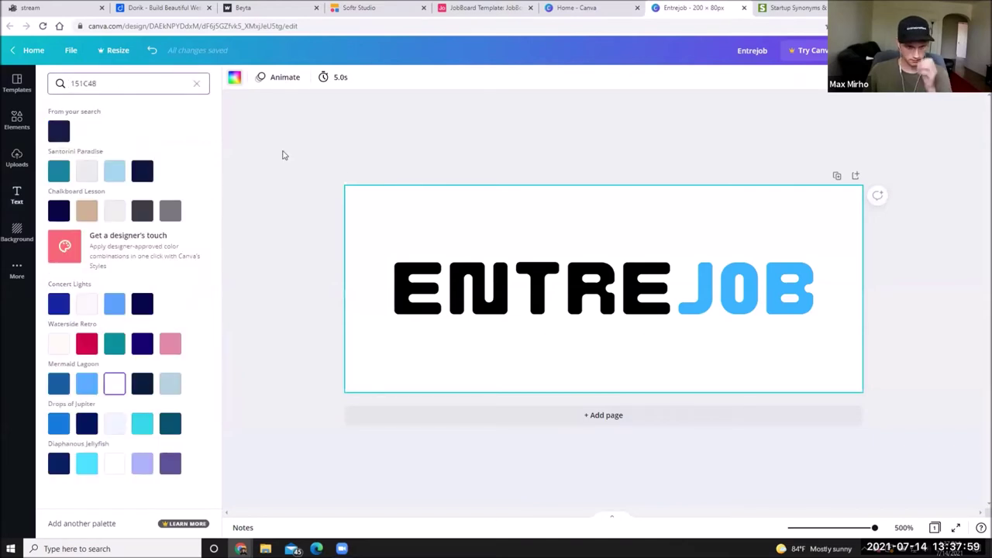
key("Return")
Recolour the ENTRE part of the logo text white.
left_click(530, 279)
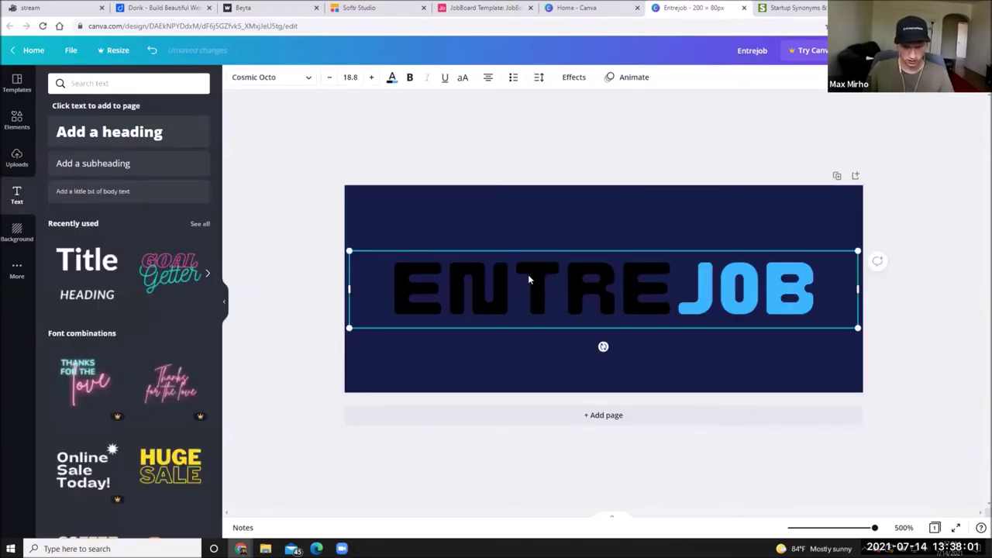
double_click(529, 279)
left_click_drag(396, 279, 672, 287)
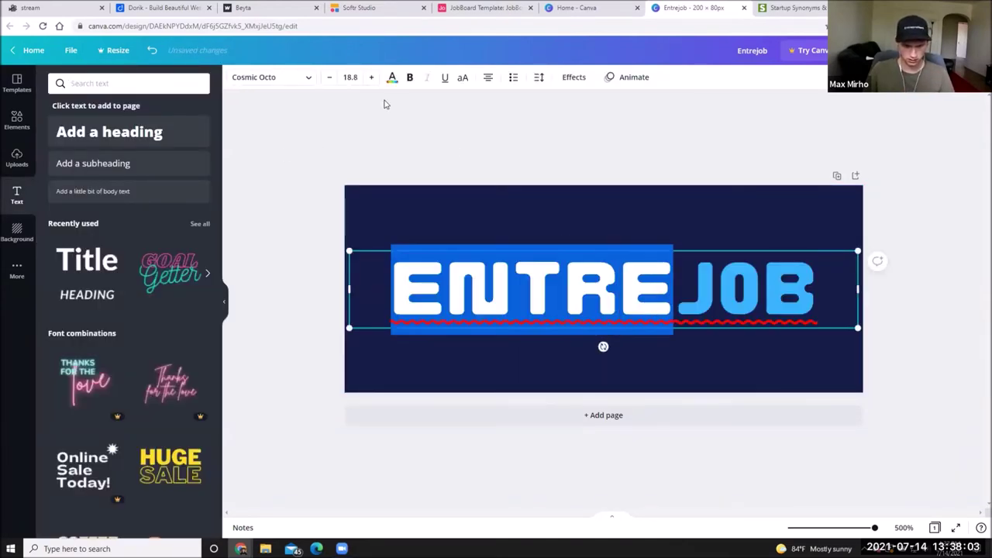
left_click(392, 77)
left_click(403, 133)
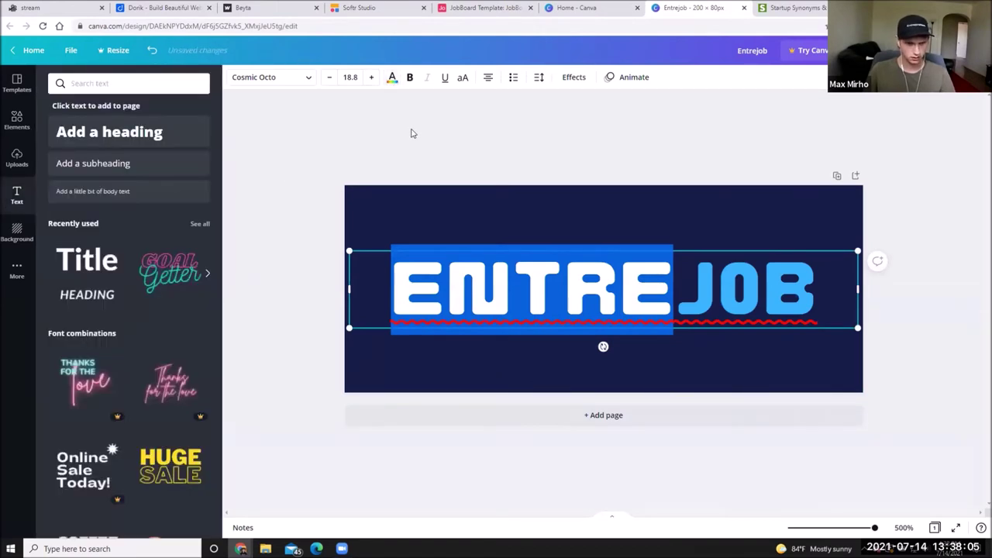
left_click(600, 150)
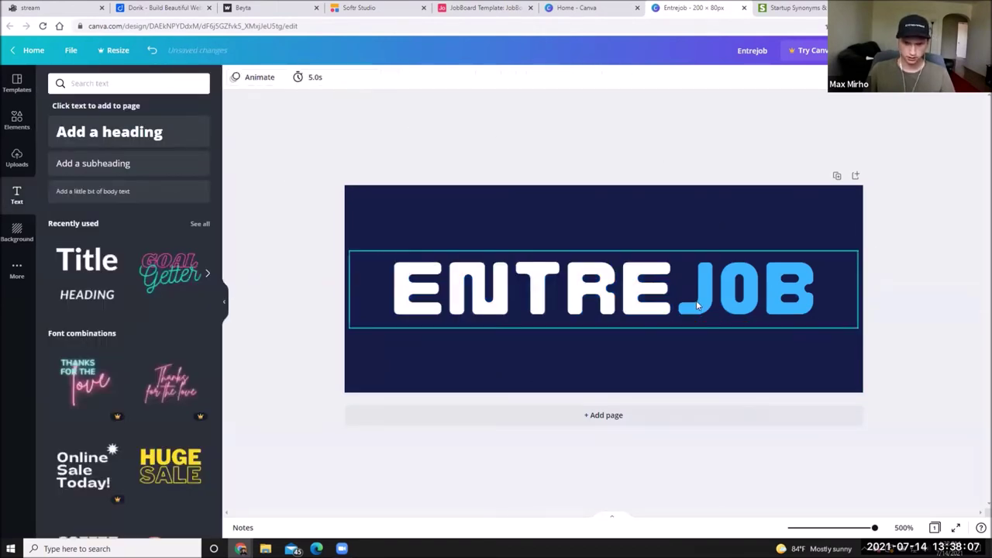
Open coolors.co in a new browser tab and start its palette generator.
key("ctrl+t")
type("coolo")
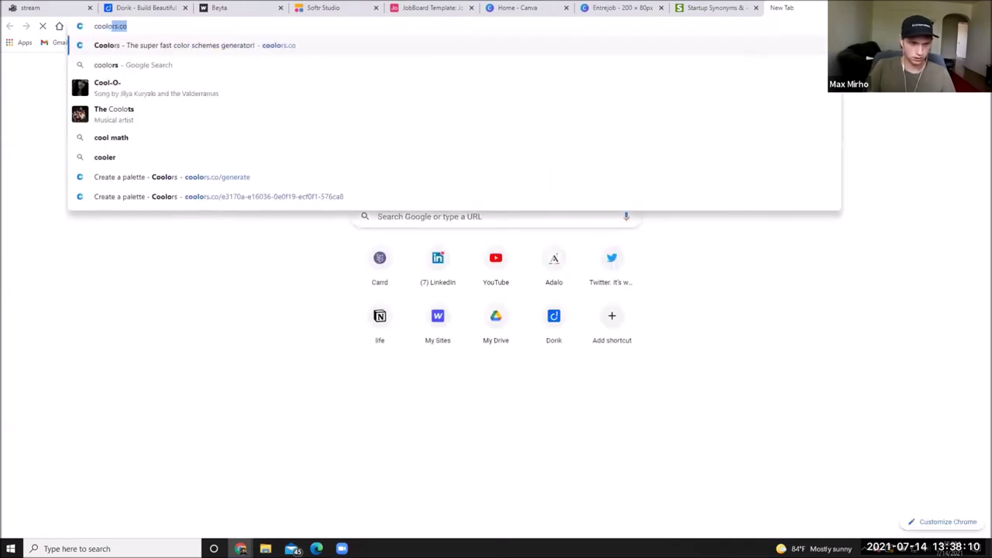
key("Return")
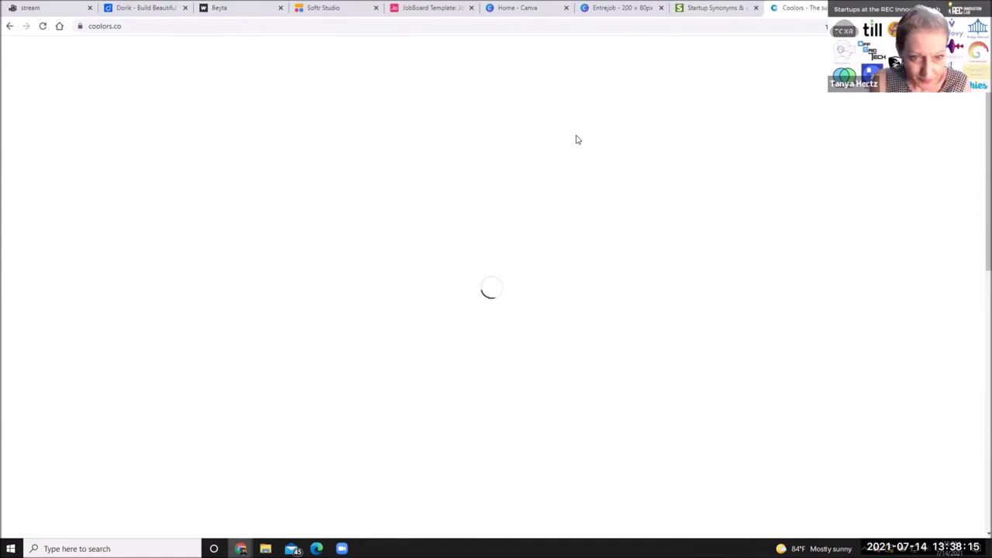
left_click(243, 319)
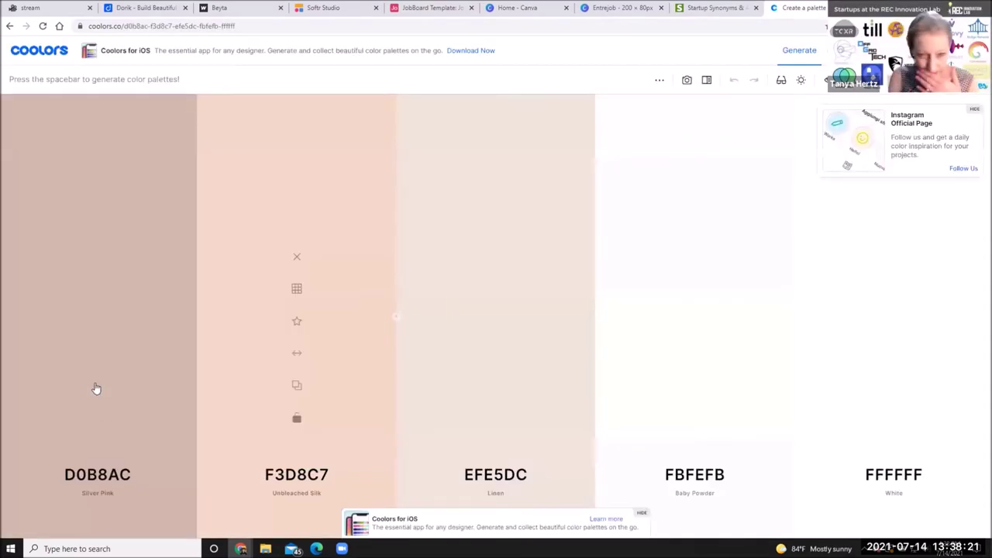
Set the first palette colour to 151C48 and lock it.
left_click(103, 476)
type("151C48")
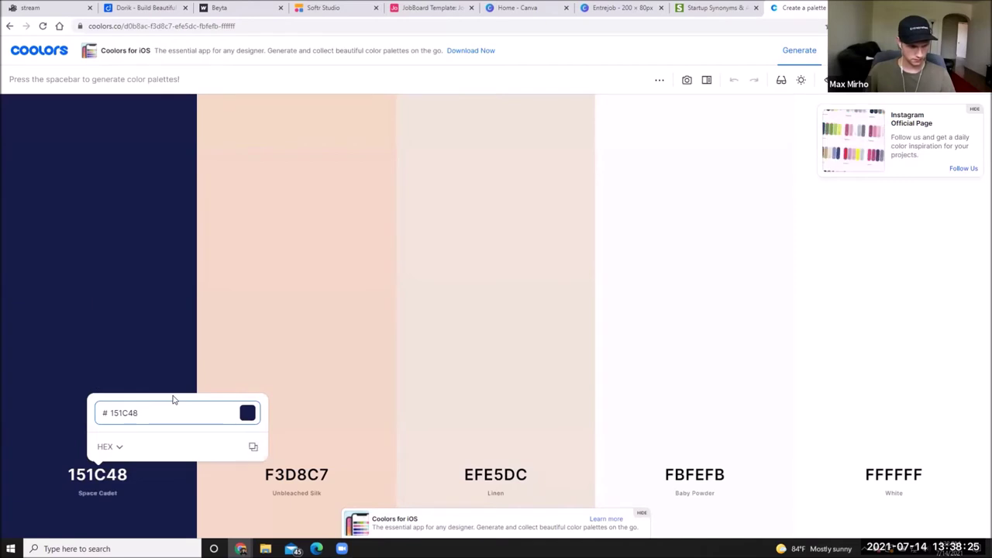
left_click(262, 381)
Generate new palettes around the locked navy until one offers 8D99AE, EDF2F4, EF233C and D80032.
key("space")
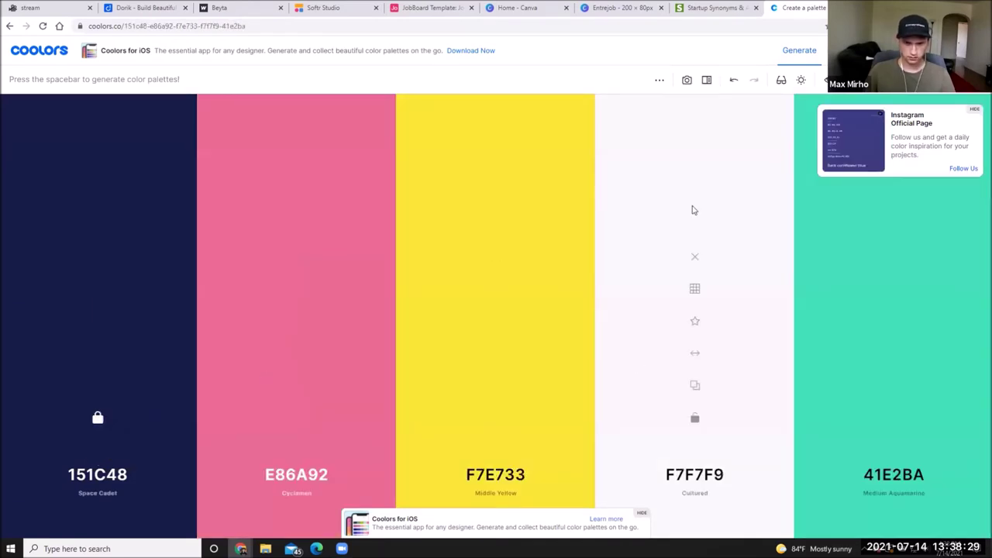
key("space")
key("space")
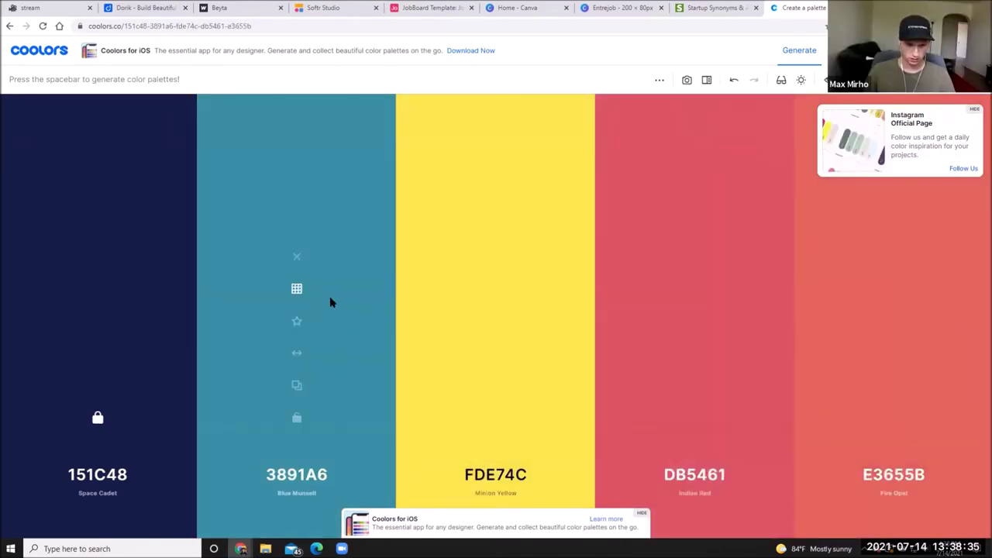
left_click(975, 110)
key("space")
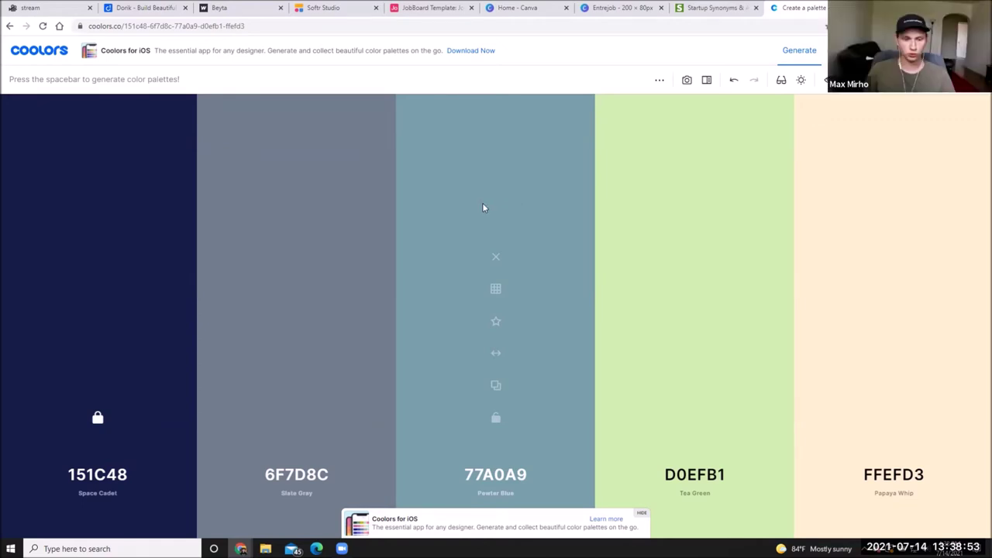
key("space")
key("space")
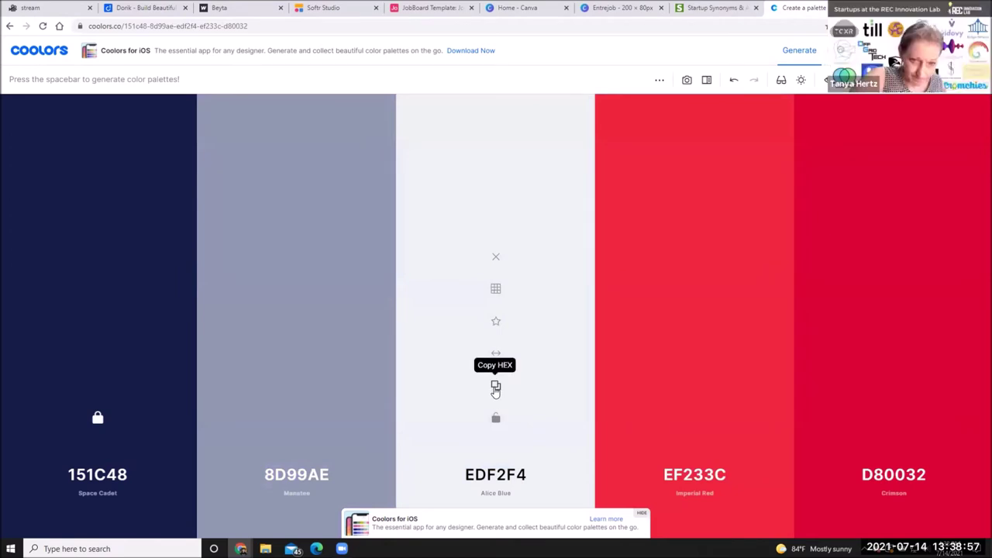
Lock the palette colours EDF2F4, 8D99AE, EF233C and D80032.
left_click(496, 418)
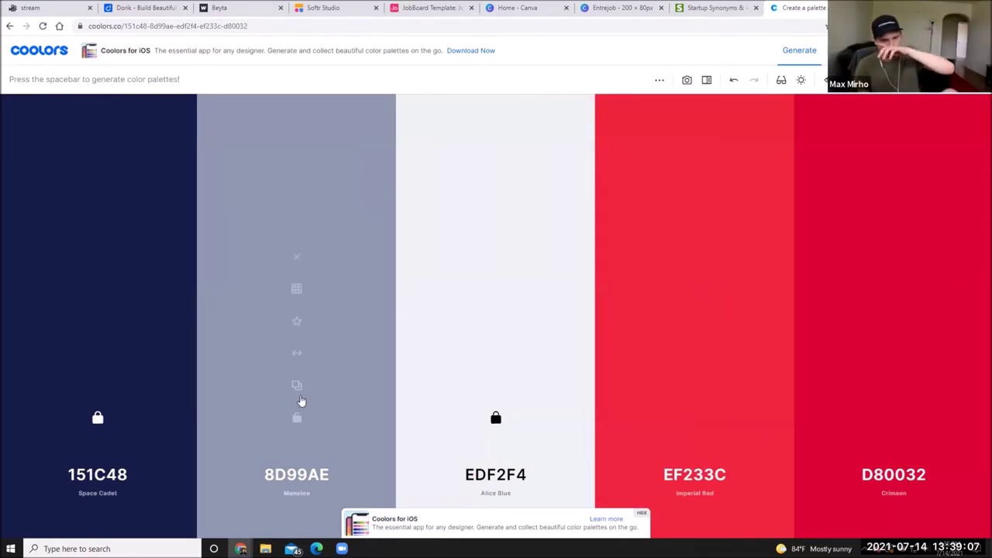
left_click(297, 419)
left_click(694, 419)
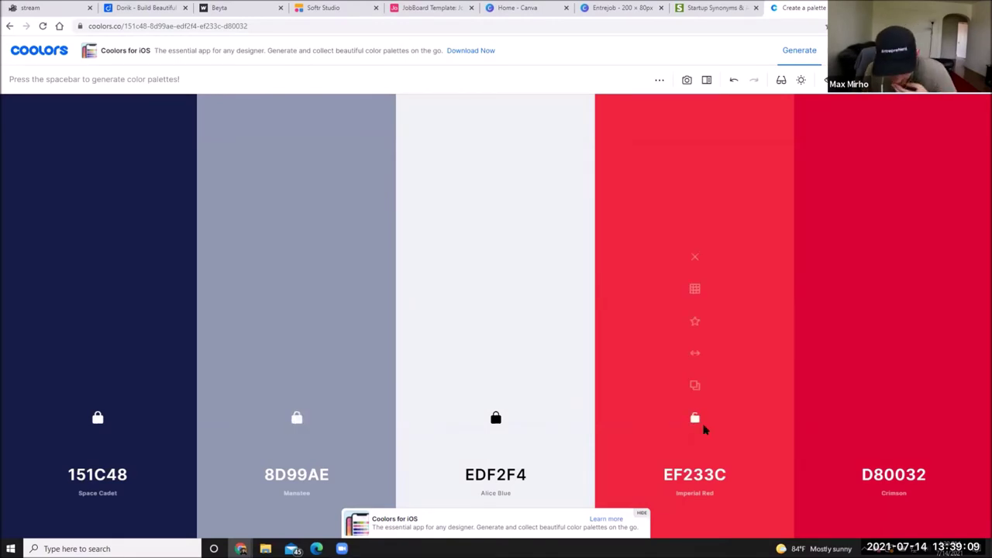
left_click(893, 418)
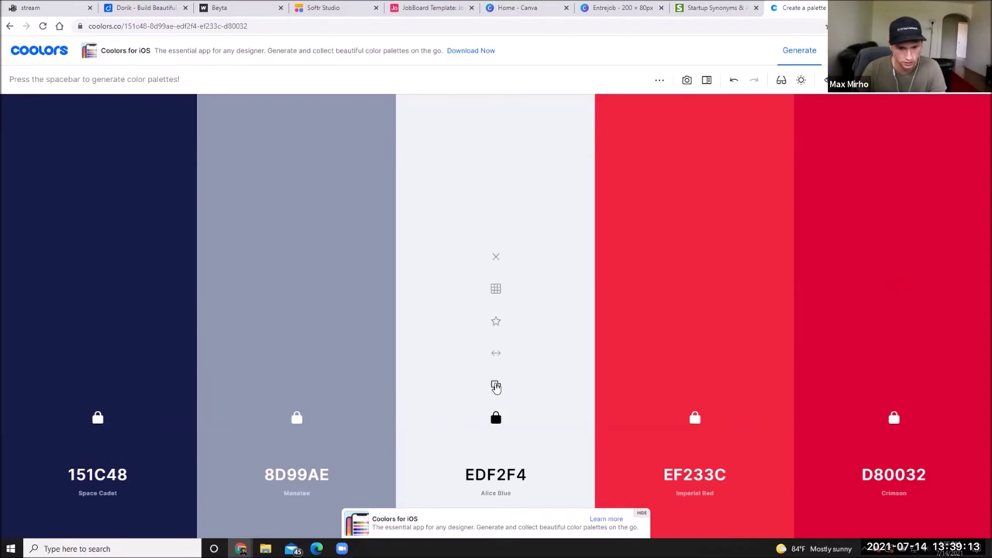
Copy the EDF2F4 hex code from the palette and apply it to the ENTRE letters of the logo in Canva.
left_click(496, 386)
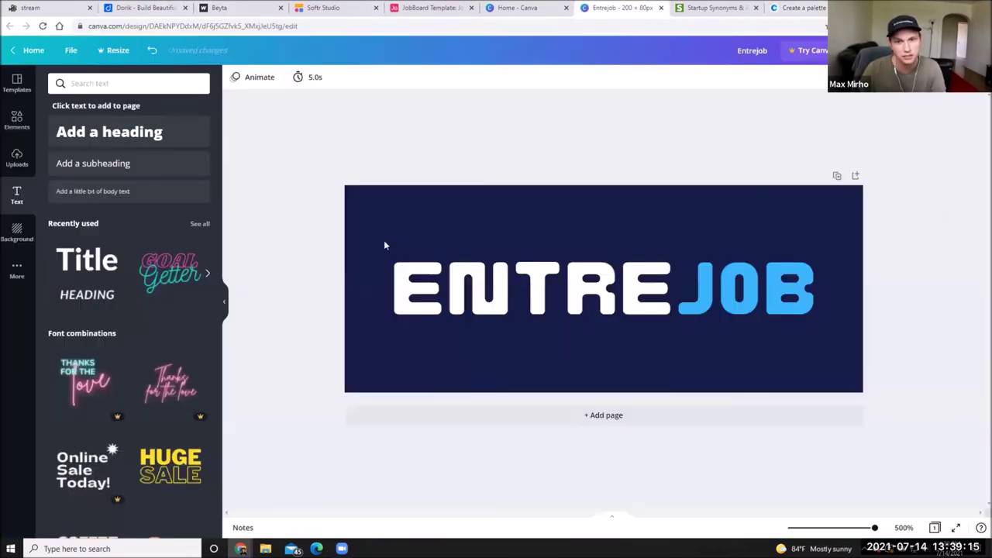
left_click(620, 8)
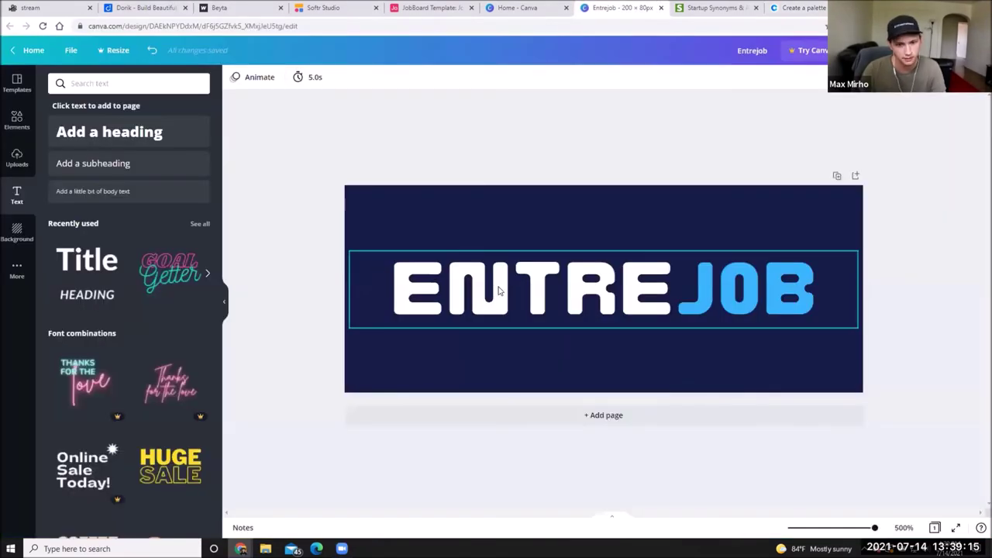
double_click(498, 291)
key("Home")
key("shift+Right")
key("shift+Right")
key("shift+Right")
key("shift+Right")
key("shift+Right")
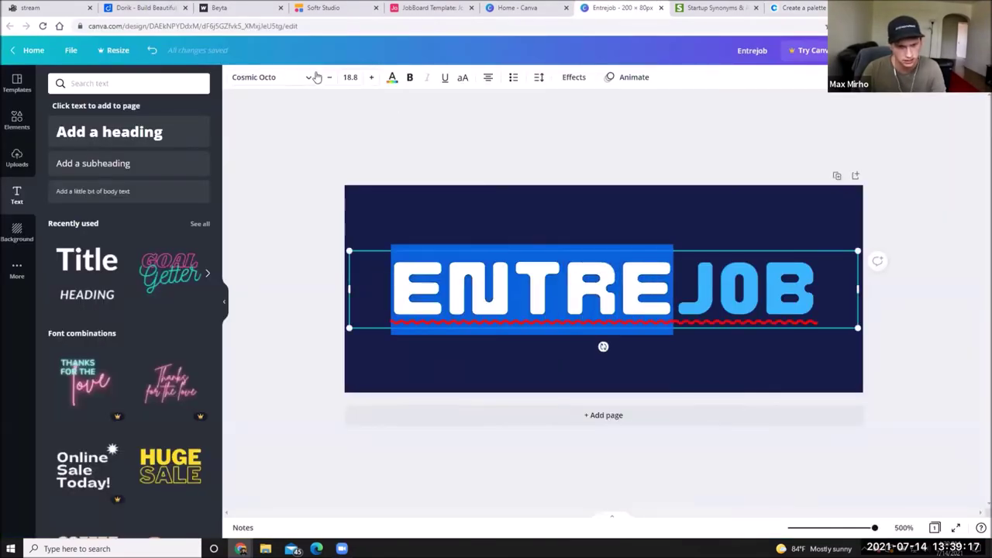
left_click(392, 78)
left_click(97, 85)
key("ctrl+v")
key("Escape")
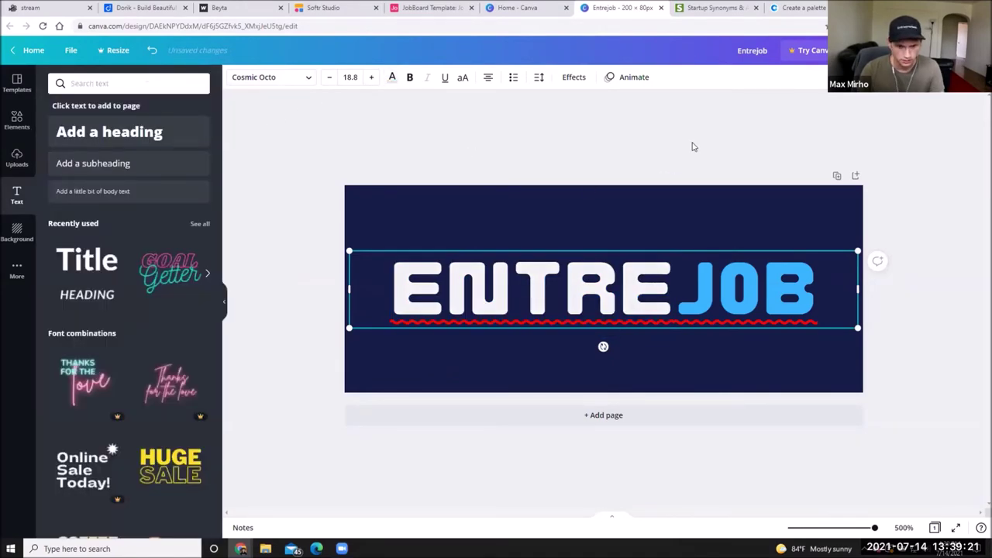
left_click(675, 168)
Copy the D80032 hex code from the Coolors palette and apply it to the JOB letters of the Canva logo.
left_click(798, 8)
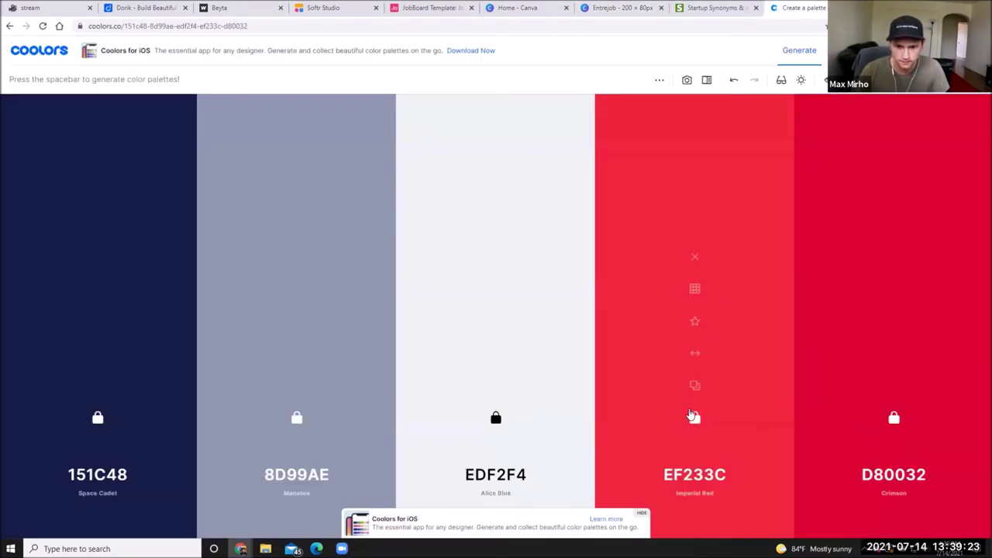
left_click(893, 385)
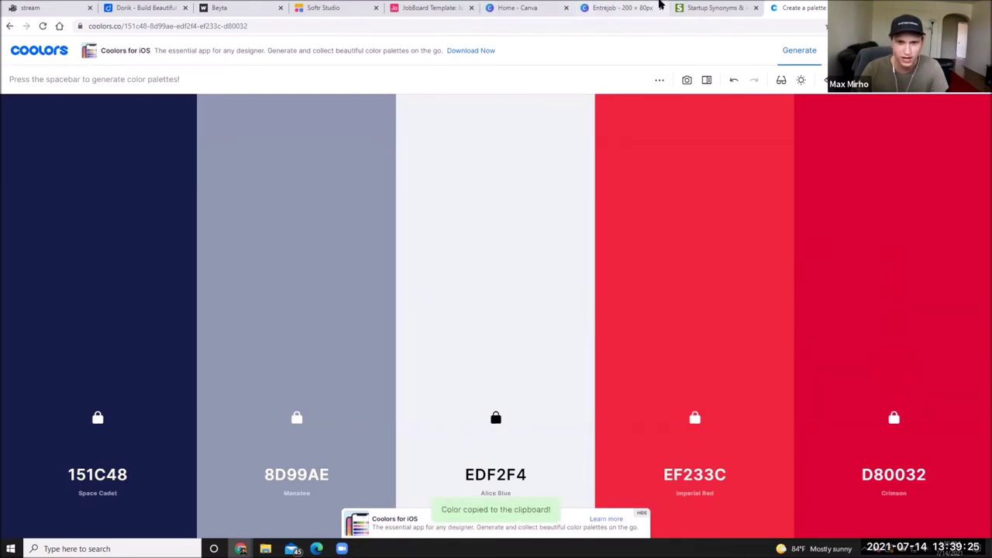
left_click(620, 8)
left_click(674, 287)
double_click(673, 287)
left_click_drag(673, 287, 798, 287)
left_click(392, 76)
left_click(171, 80)
key("ctrl+v")
left_click(62, 130)
left_click(494, 148)
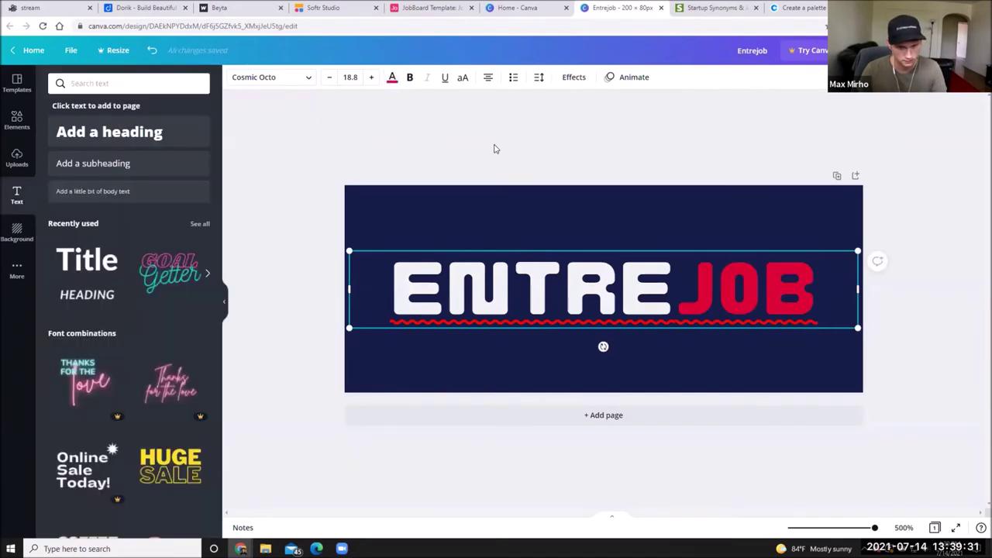
left_click(512, 138)
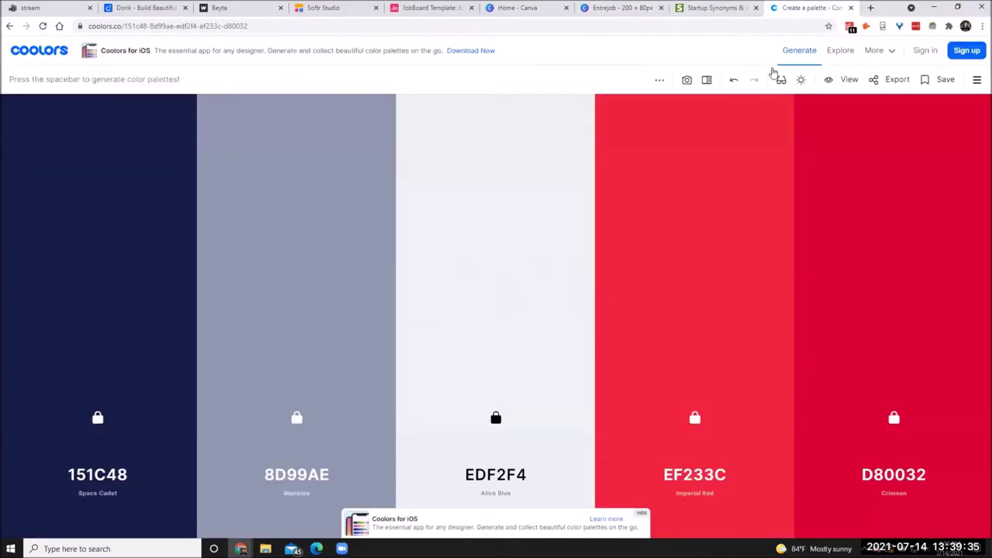
Return to the Coolors palette, unlock the two red colours and generate replacements FC9E4F and F4442E.
left_click(802, 8)
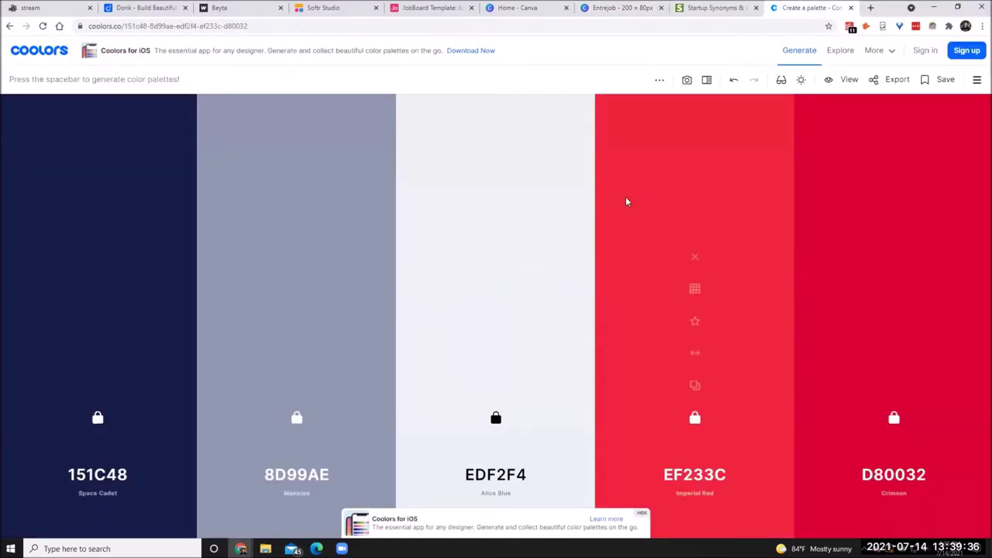
left_click(695, 418)
left_click(892, 419)
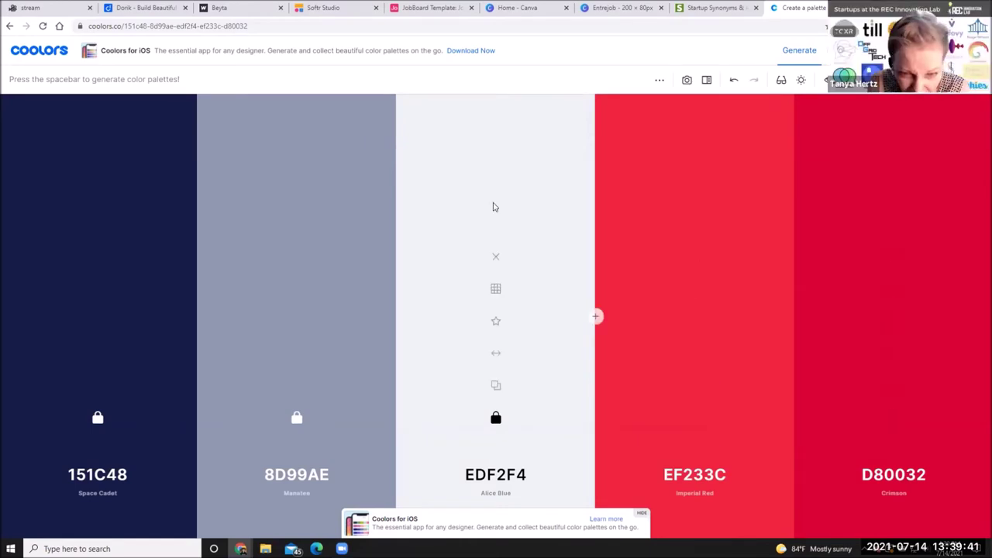
key("space")
key("space")
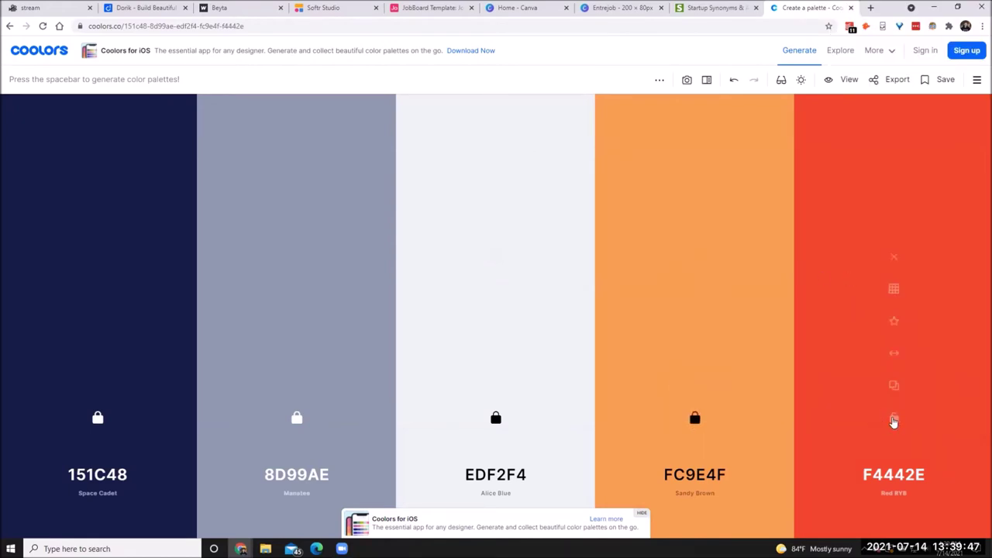
Copy the FC9E4F hex code from the Coolors palette and apply it to the JOB letters of the Canva logo.
left_click(695, 385)
left_click(621, 7)
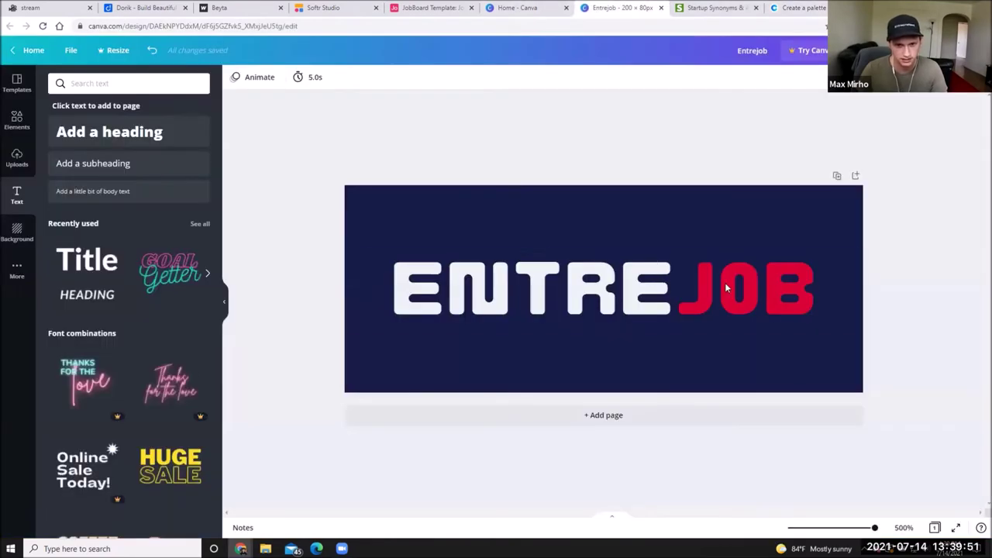
left_click(719, 287)
left_click_drag(718, 287, 819, 287)
left_click_drag(676, 287, 816, 284)
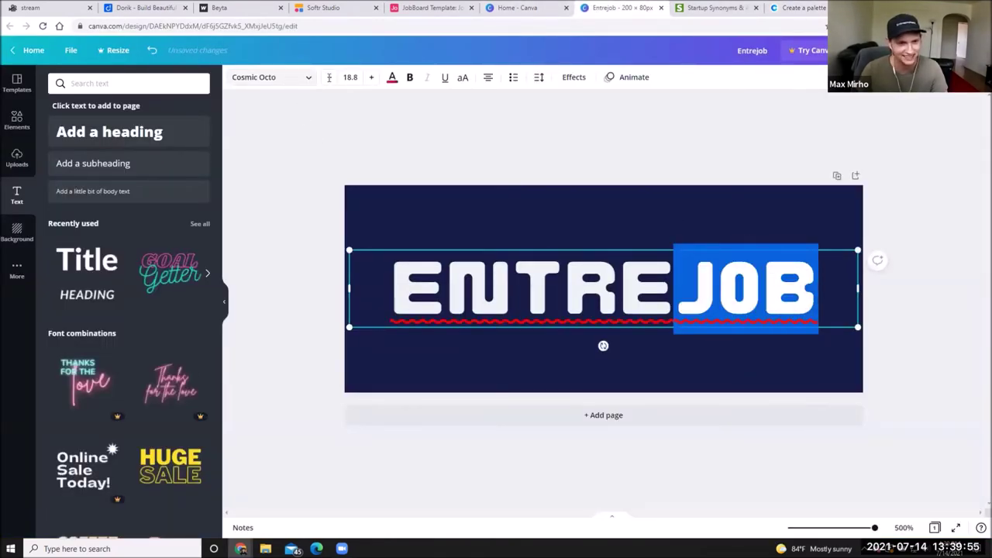
left_click(392, 77)
left_click(142, 131)
key("ctrl+v")
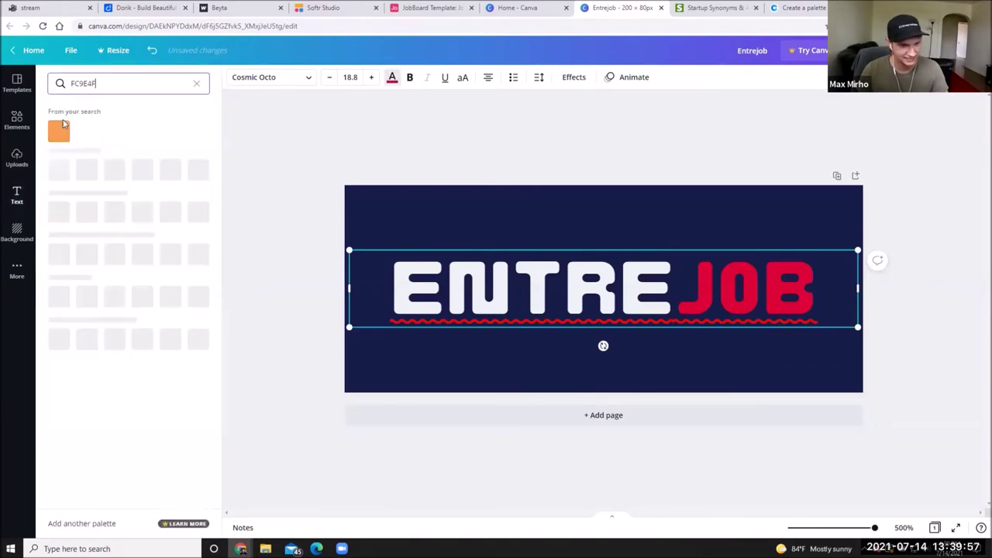
left_click(60, 128)
left_click(541, 145)
Copy the F4442E hex code from the Coolors palette and apply it to the JOB letters of the Canva logo.
left_click(803, 7)
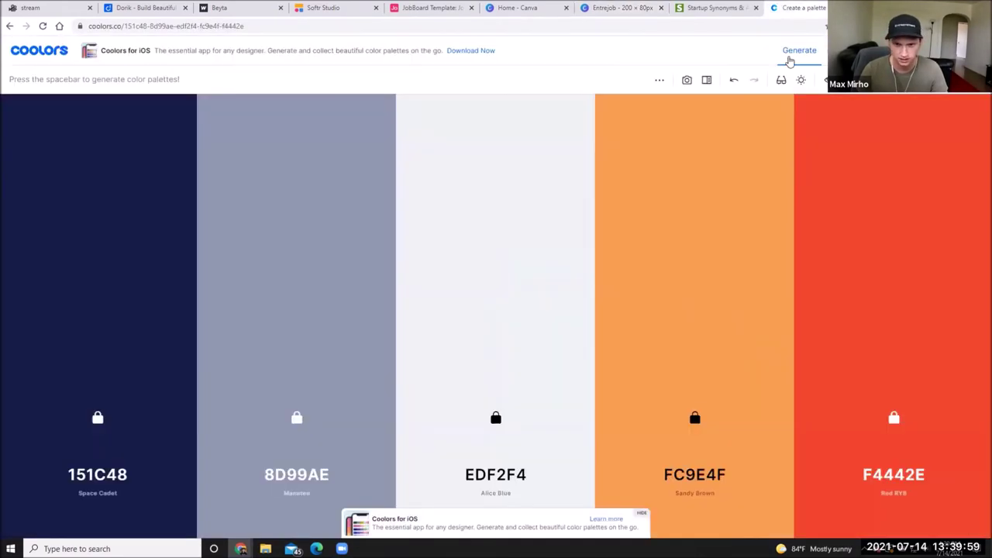
left_click(891, 381)
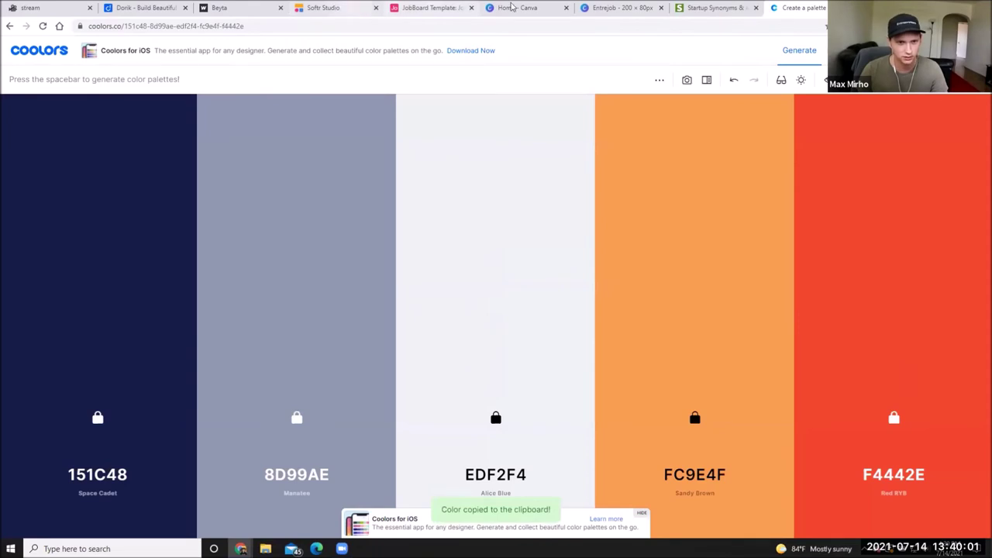
left_click(620, 7)
left_click(744, 288)
left_click(716, 288)
left_click_drag(817, 288, 674, 288)
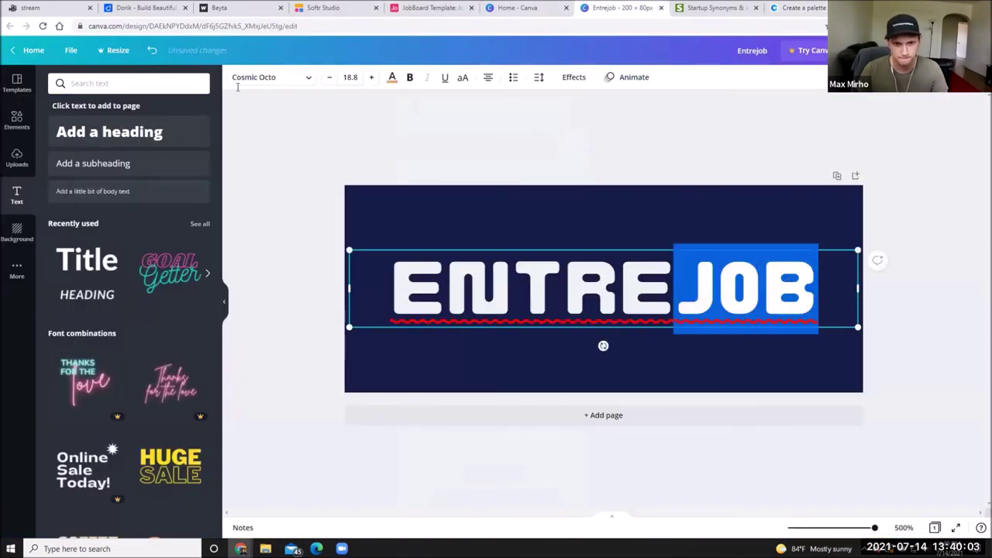
left_click(393, 76)
left_click(104, 83)
key("ctrl+v")
left_click(60, 127)
left_click(524, 122)
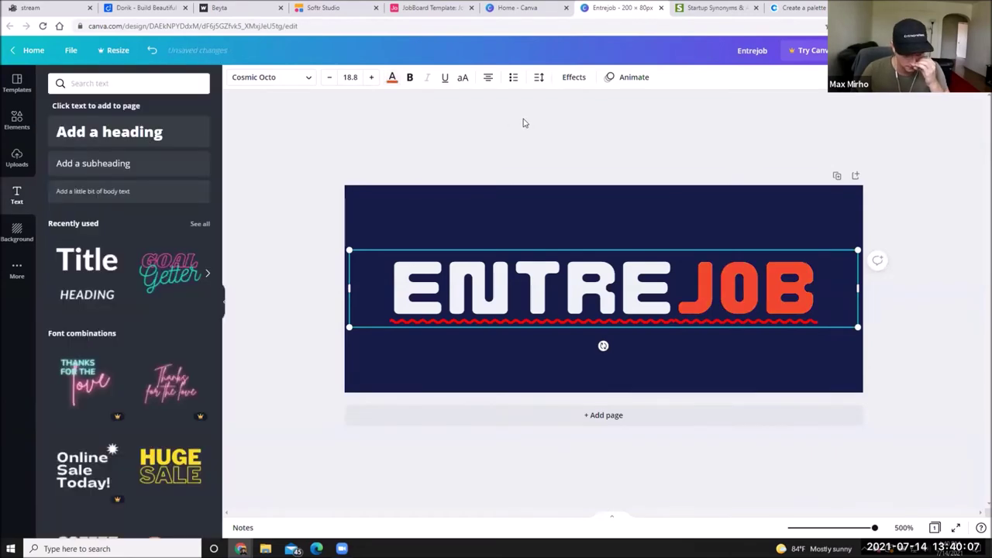
Return to the Coolors palette, unlock 8D99AE and FC9E4F, generate new colours until F6AE2D replaces the orange, and lock it.
left_click(721, 7)
left_click(817, 6)
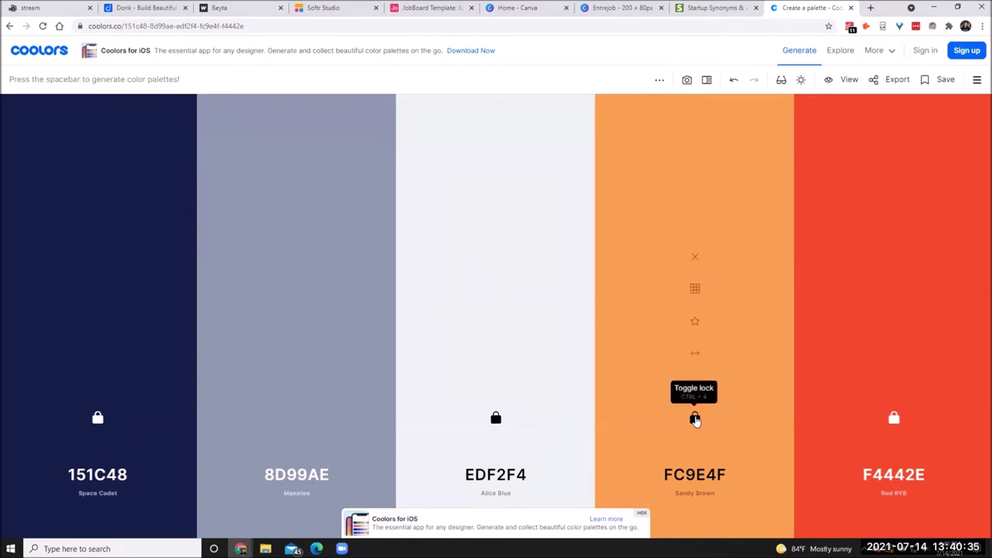
key("space")
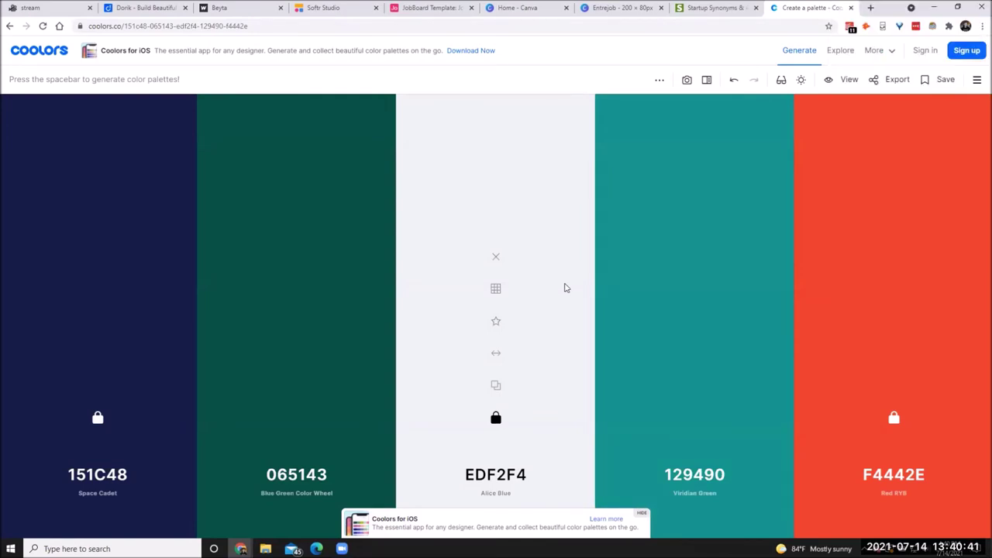
key("space")
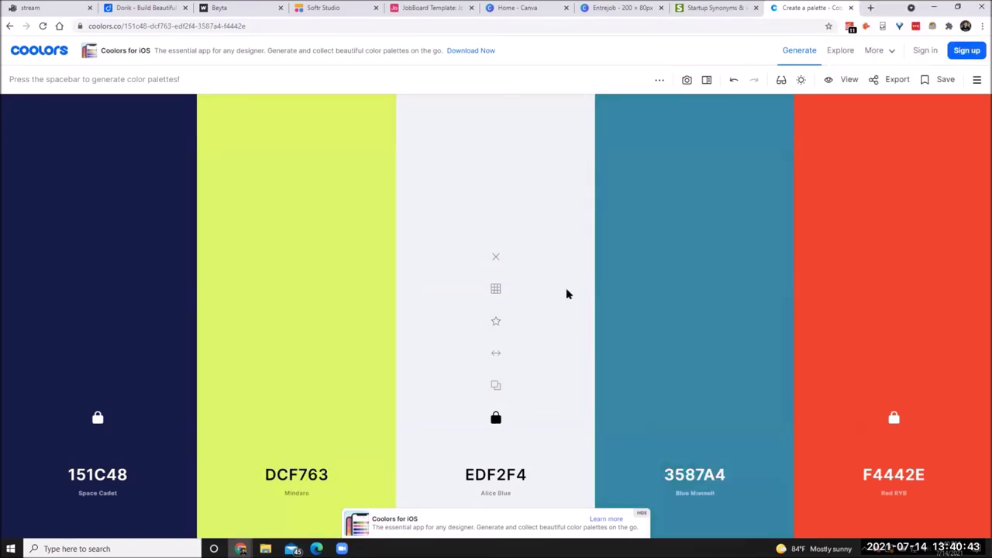
key("space")
key("space")
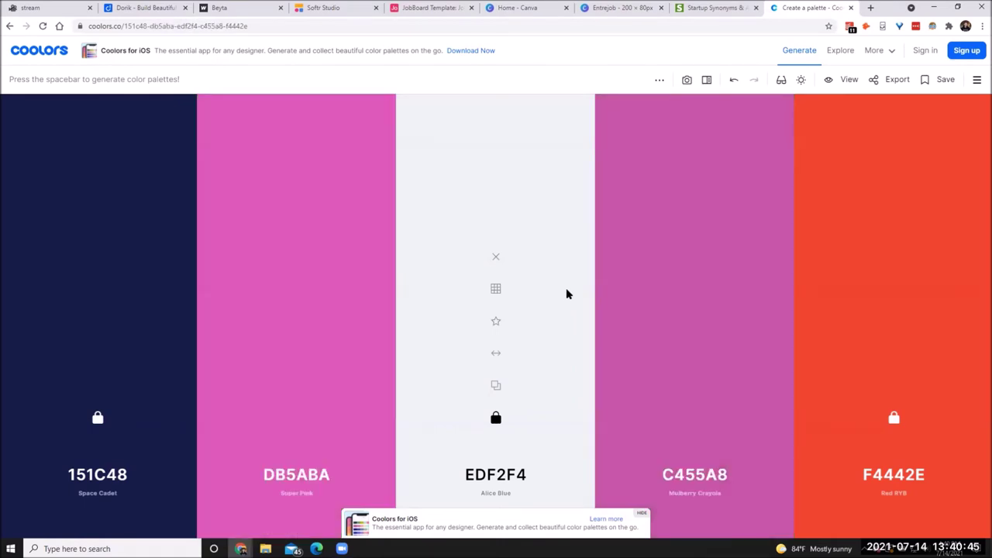
key("space")
key("space")
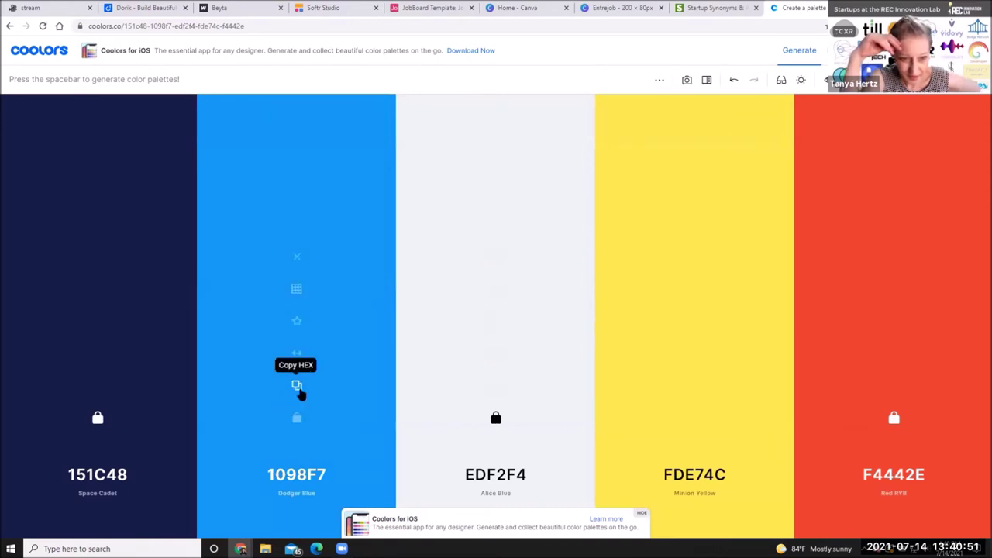
key("space")
key("space")
key("space")
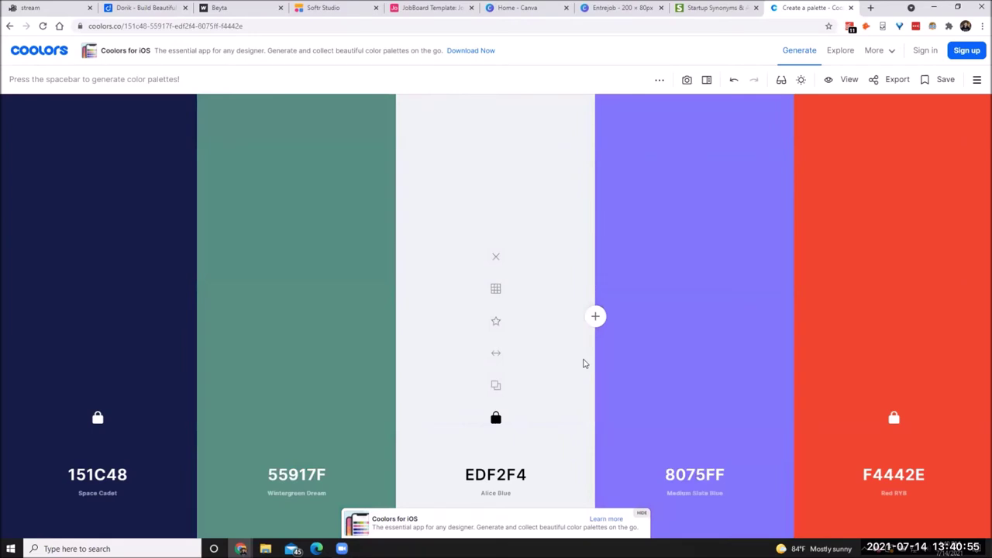
key("space")
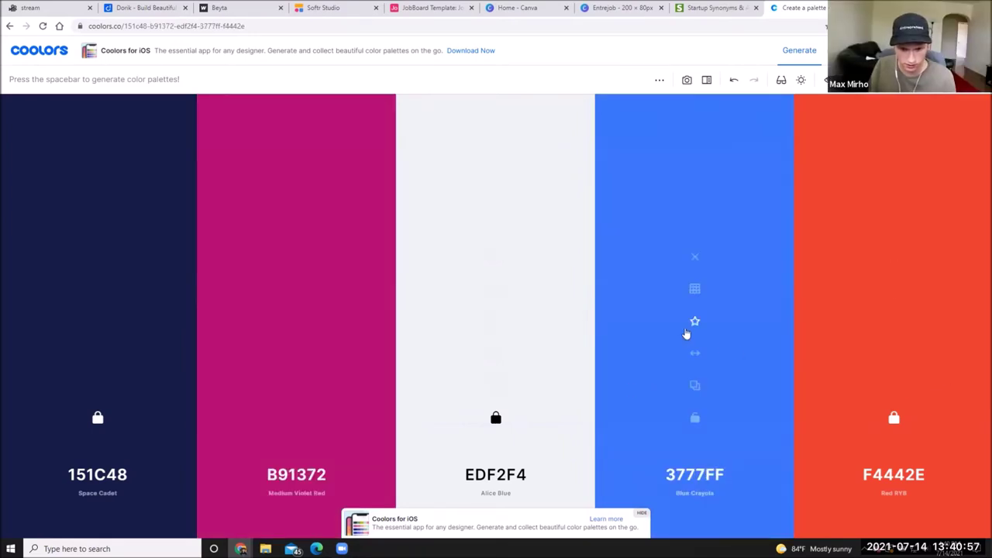
key("space")
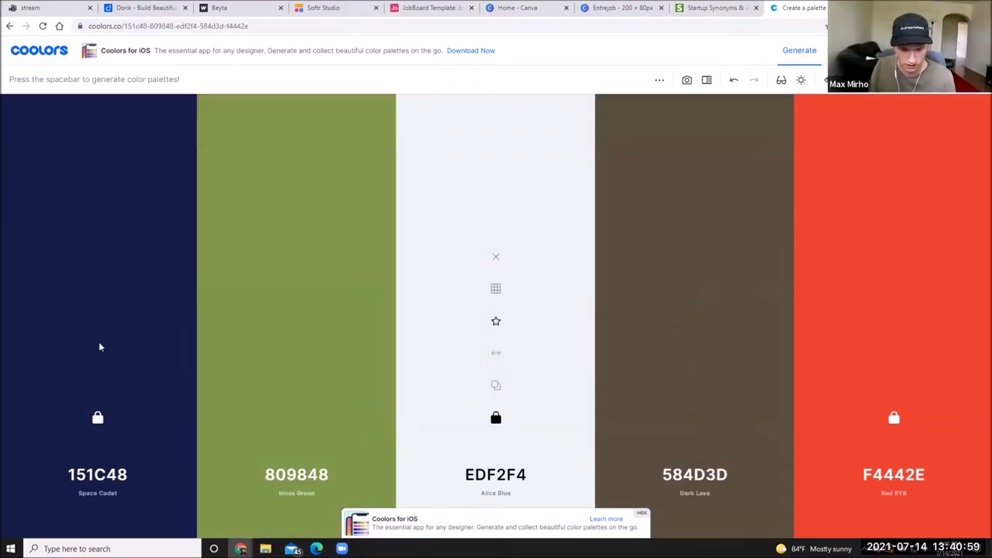
key("space")
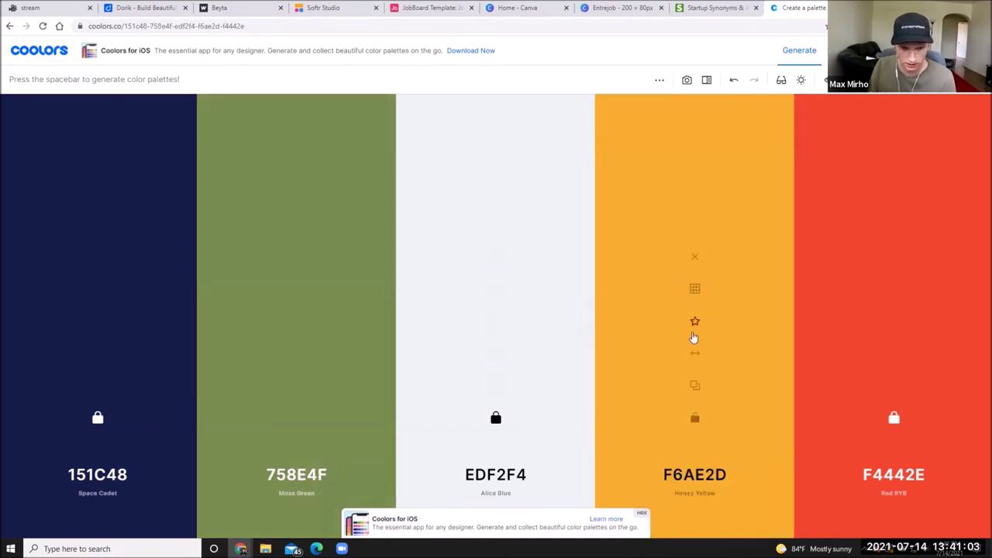
left_click(695, 418)
Generate new options for the second palette colour until 4472CA comes up, and lock it.
key("space")
key("space")
key("space")
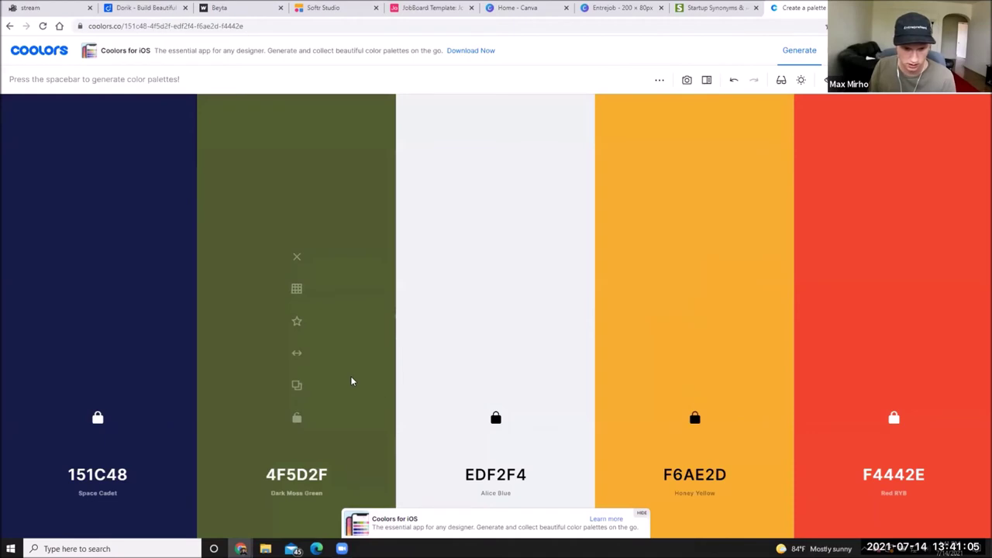
key("space")
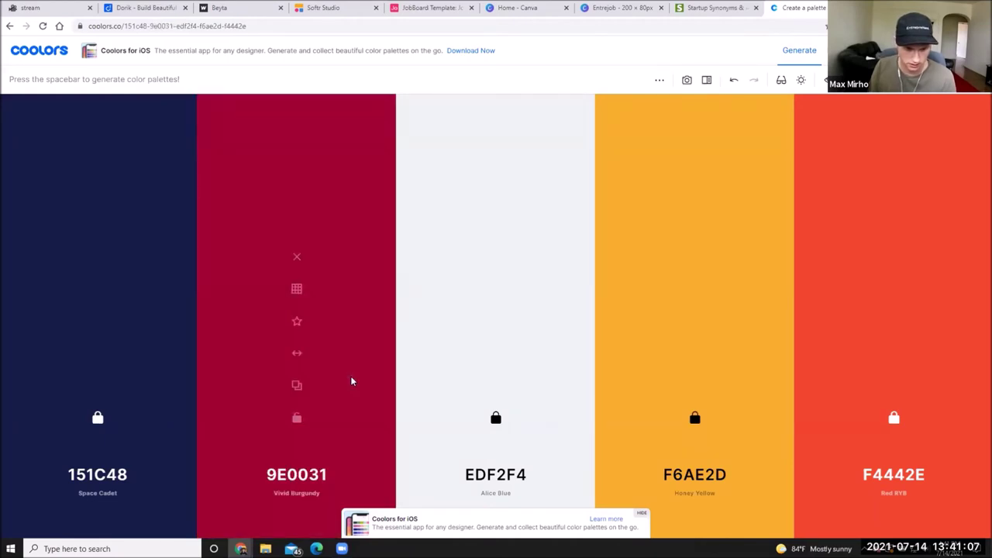
key("space")
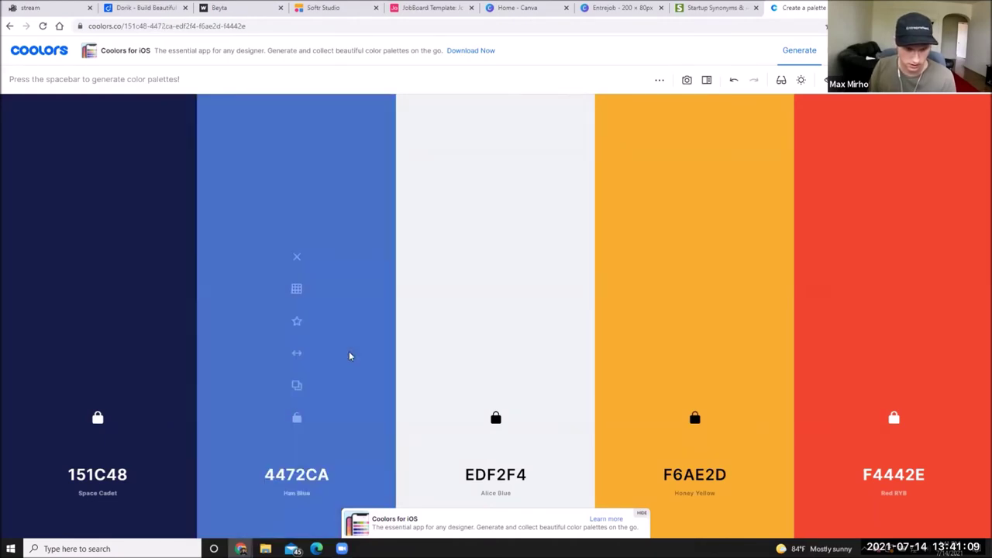
left_click(296, 420)
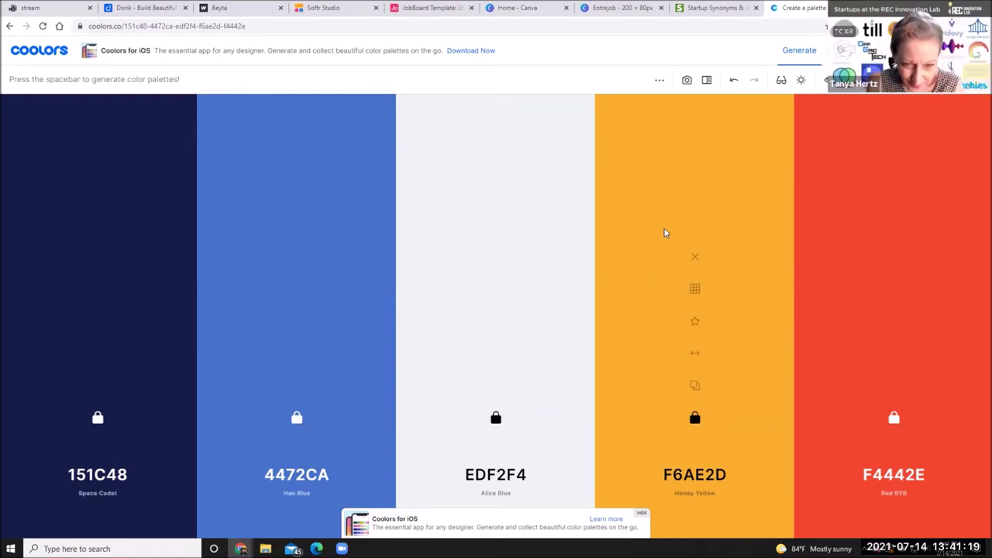
Copy the 4472CA hex code from the Coolors palette and apply it to the JOB letters of the Canva logo.
left_click(694, 385)
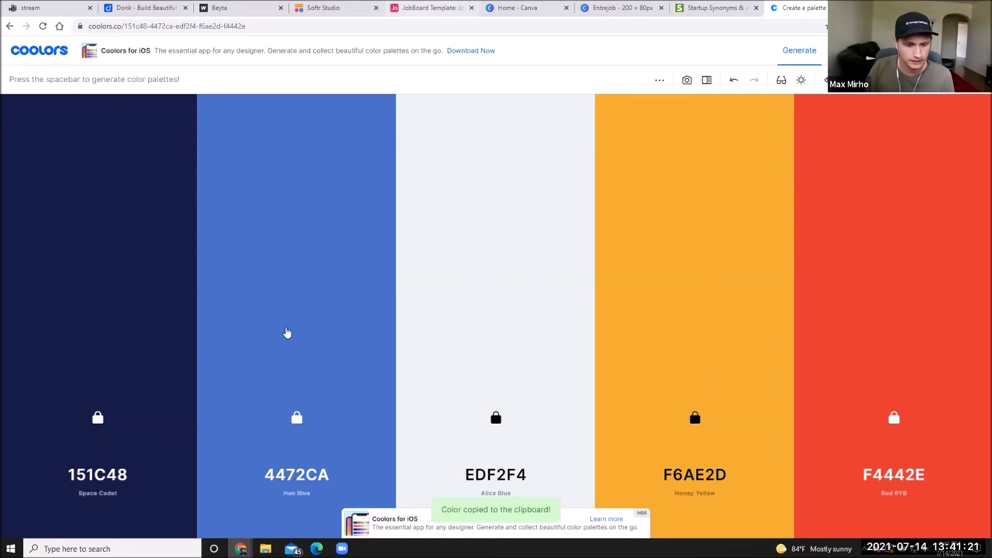
left_click(297, 381)
key("ctrl+shift+Tab")
key("ctrl+shift+Tab")
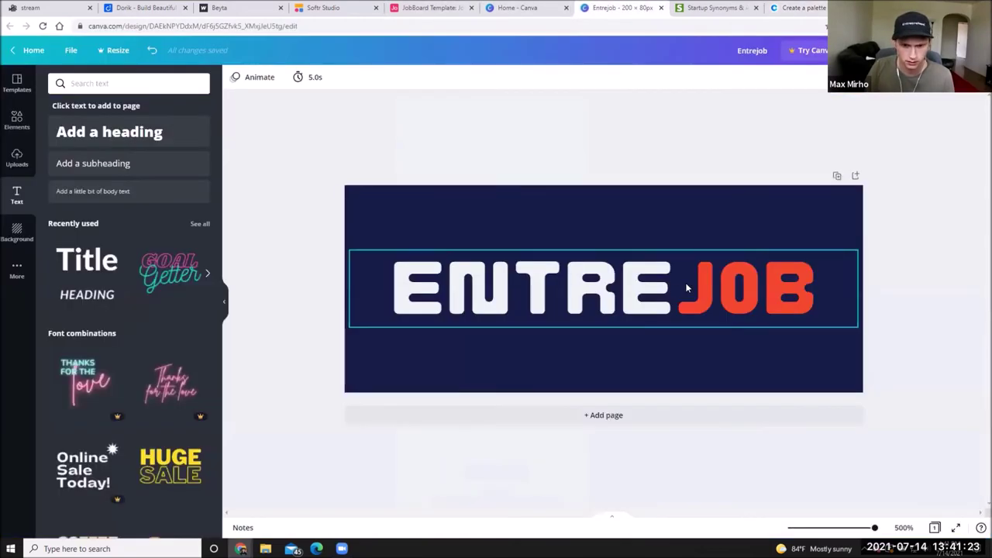
double_click(685, 285)
key("shift+End")
left_click(393, 78)
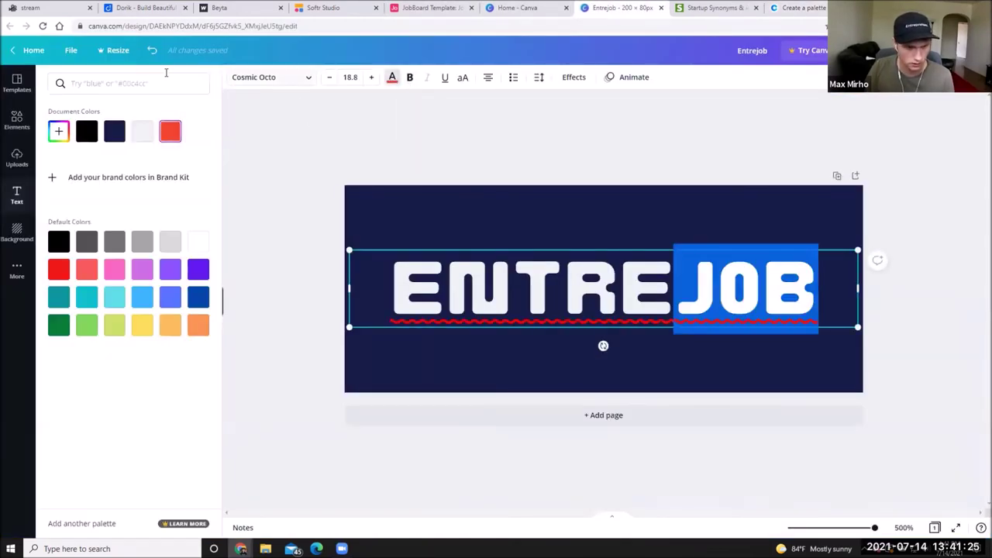
left_click(155, 83)
key("ctrl+v")
left_click(61, 131)
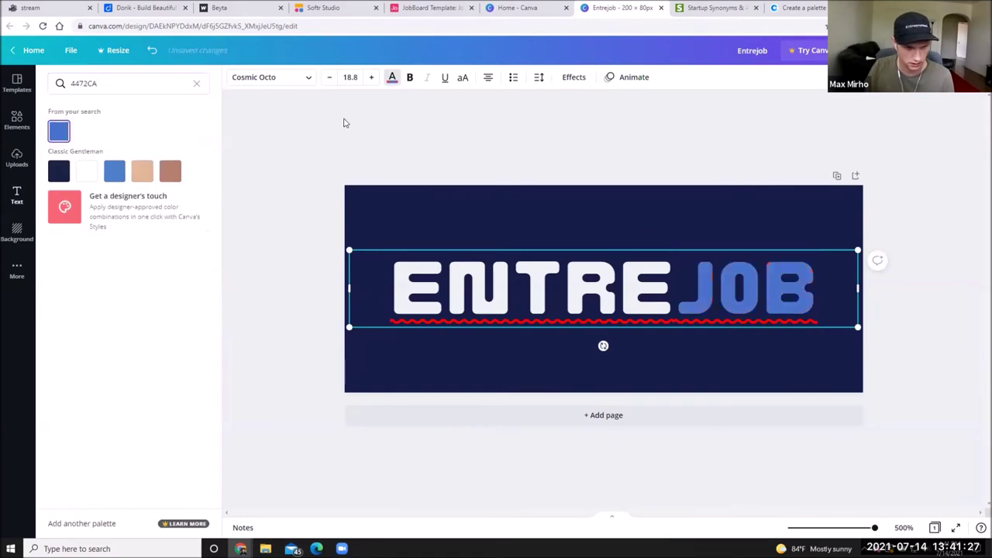
Copy the F6AE2D hex code from the Coolors palette and apply it to the JOB letters of the Canva logo.
left_click(798, 8)
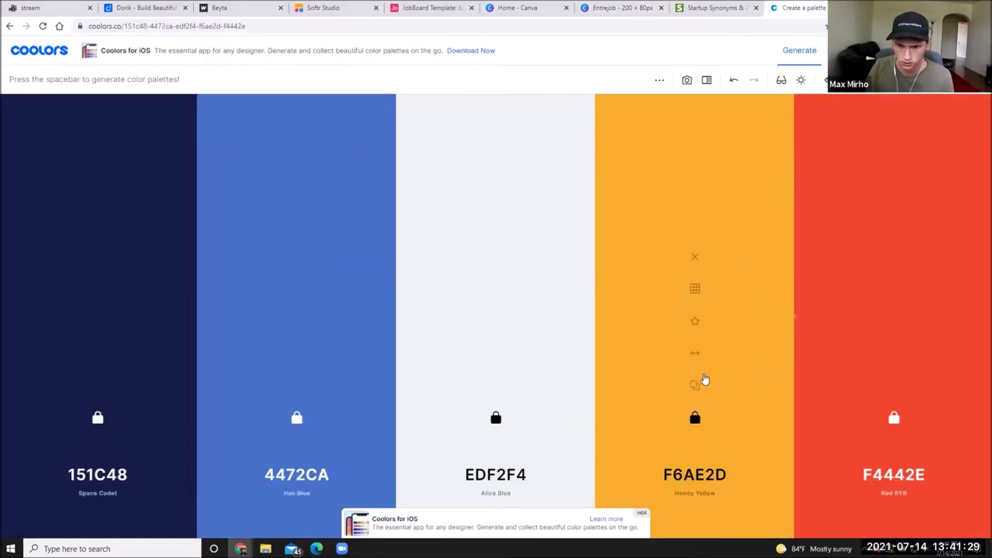
key("c")
left_click(655, 6)
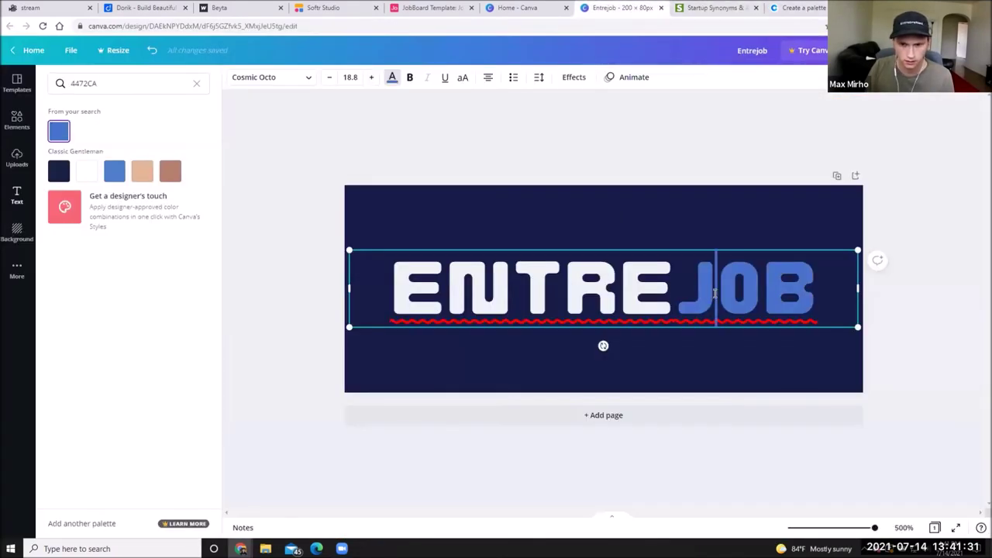
left_click_drag(696, 291, 818, 293)
double_click(104, 83)
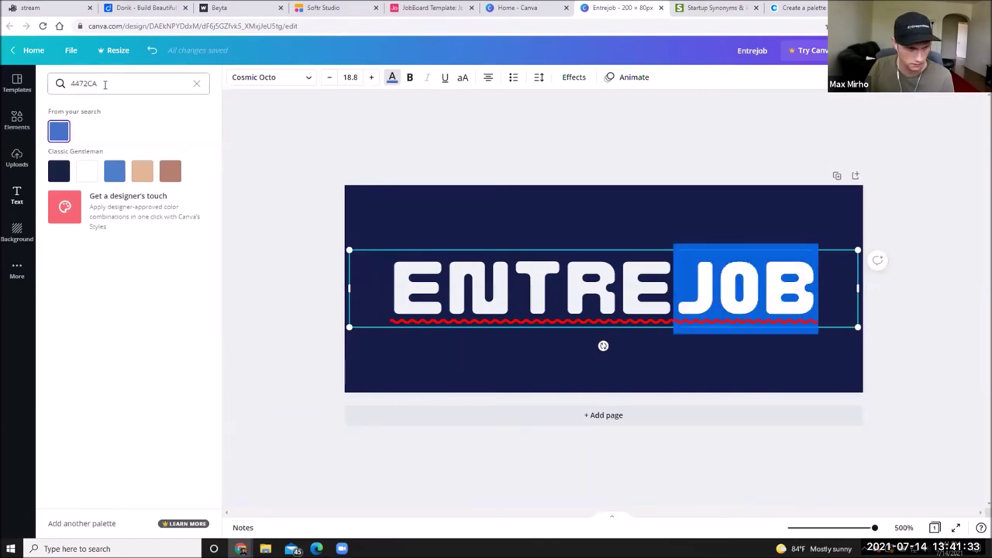
key("ctrl+v")
key("Return")
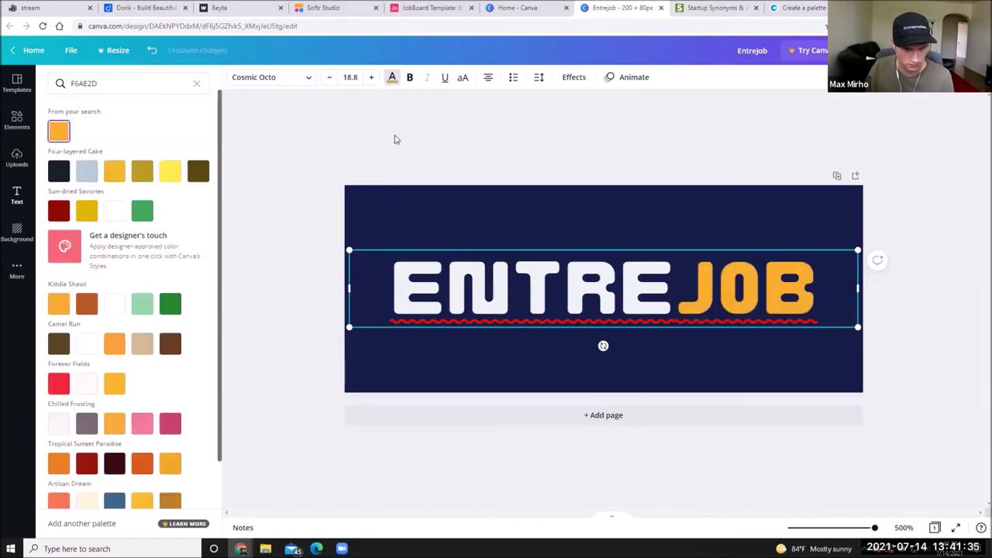
left_click(510, 133)
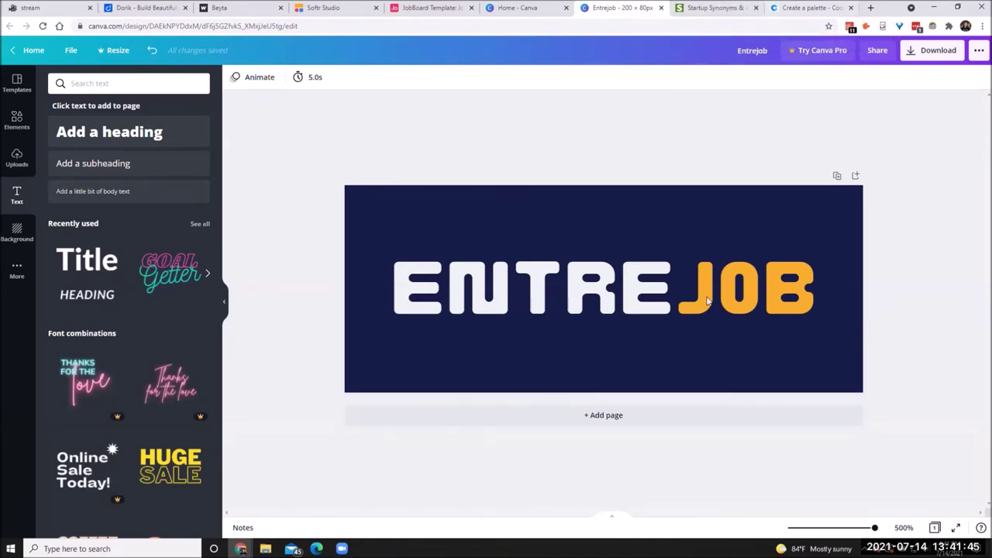
left_click(674, 287)
left_click(675, 286)
left_click_drag(675, 286, 818, 288)
left_click(773, 199)
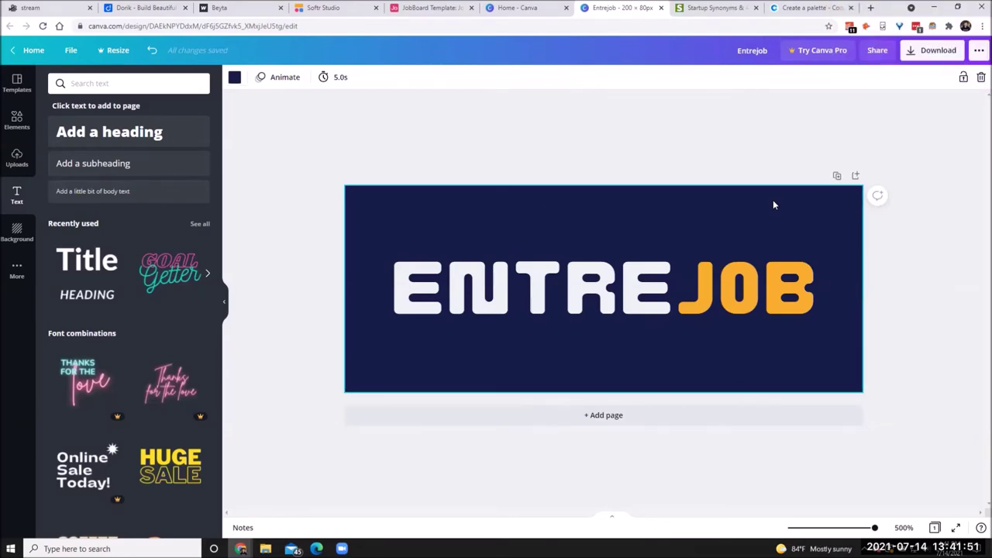
Return to the Coolors palette, unlock F6AE2D and generate replacements for it until FF729F comes up.
left_click(548, 6)
left_click(810, 8)
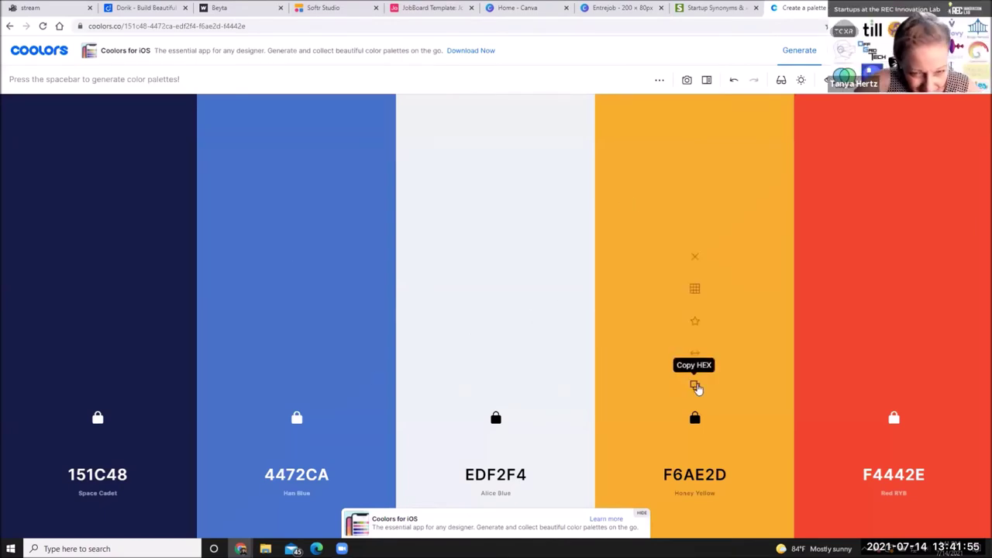
key("space")
key("space")
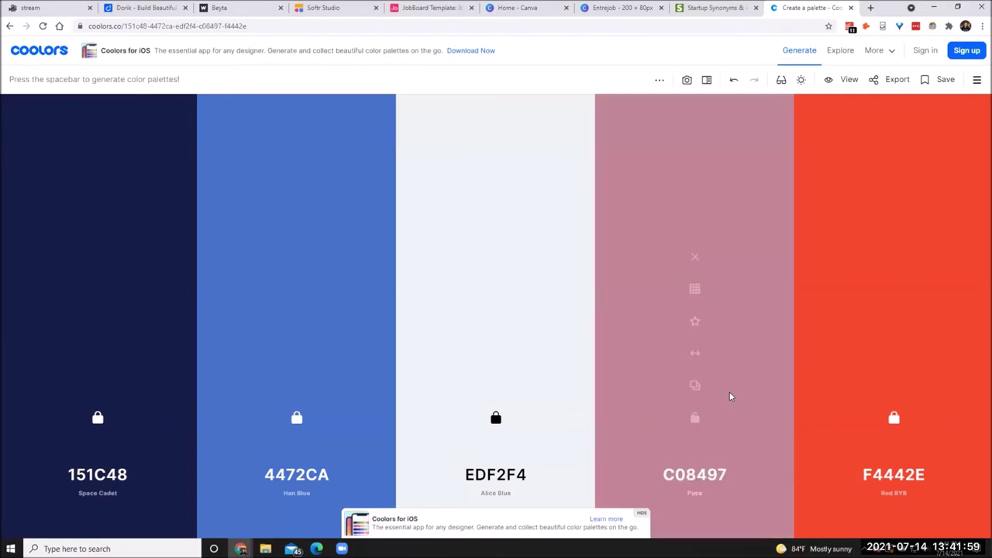
key("space")
key("space")
key("space")
key("space")
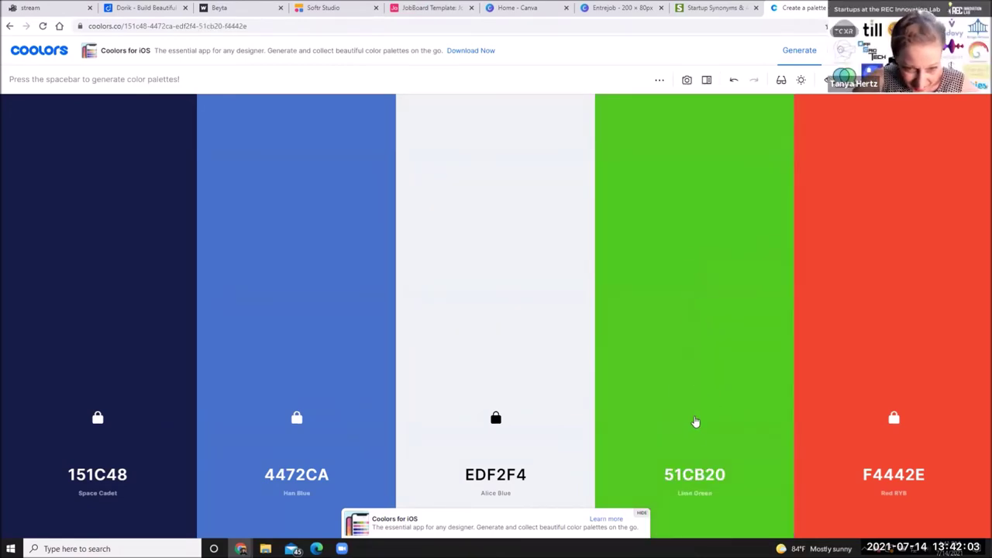
key("space")
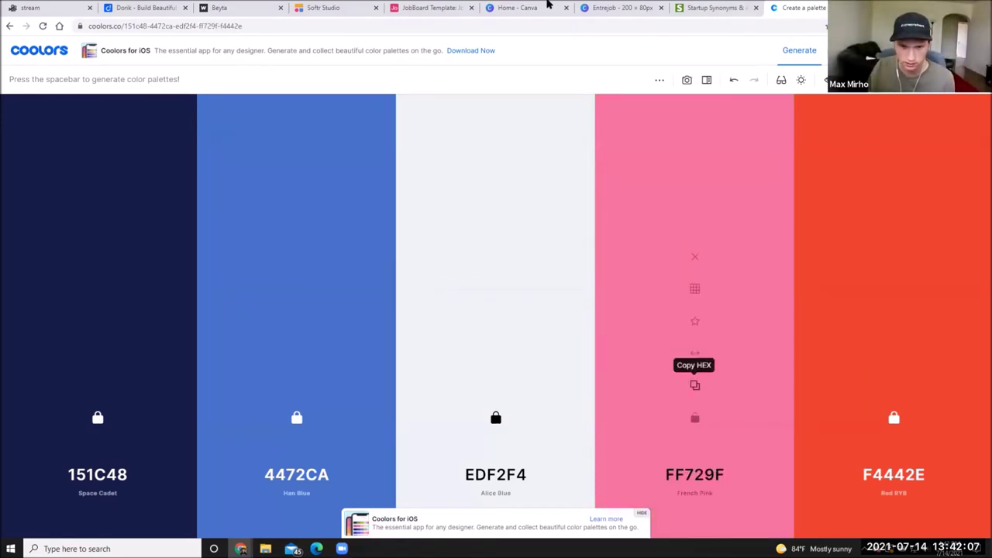
Switch to the Canva logo design and apply the copied FF729F colour to the JOB letters.
key("ctrl+7")
left_click_drag(686, 280, 814, 291)
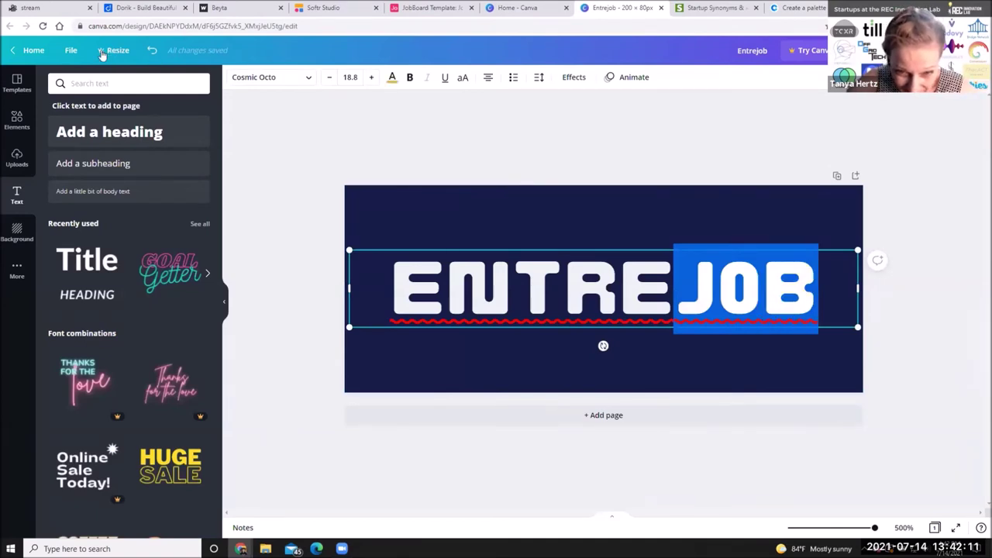
left_click(392, 78)
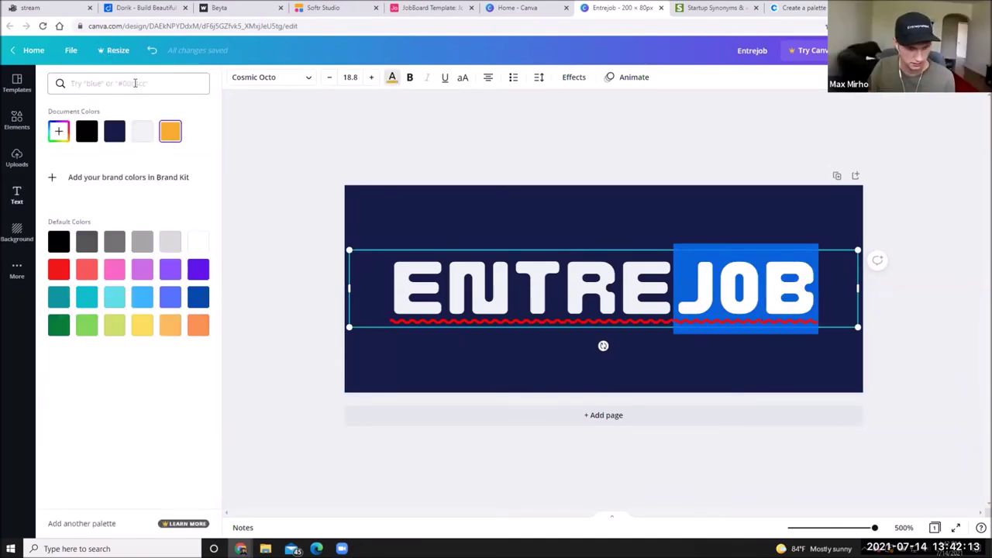
key("ctrl+v")
left_click(59, 131)
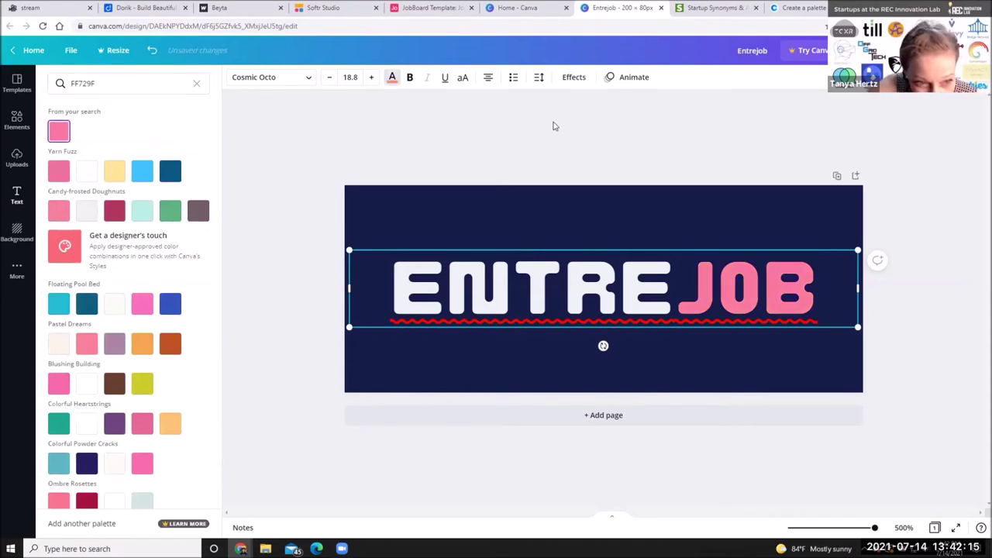
left_click(549, 112)
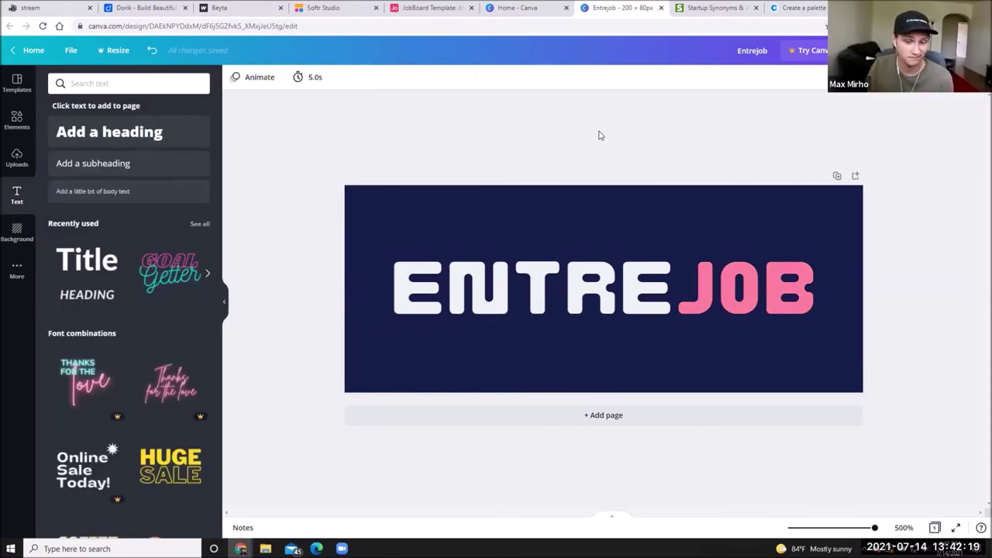
Return to the Coolors palette, unlock F4442E, generate replacements for it until F0E100 comes up, and lock that colour.
left_click(813, 6)
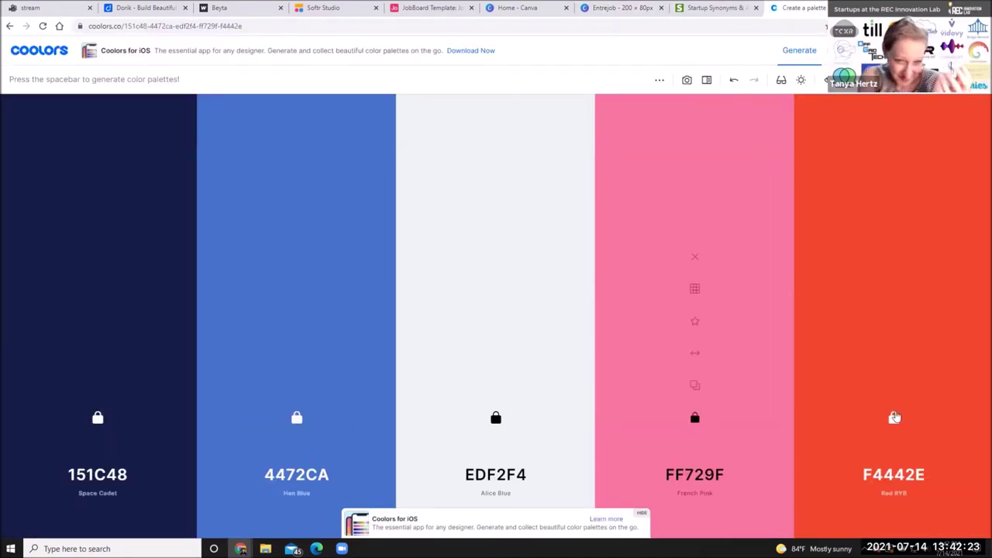
key("space")
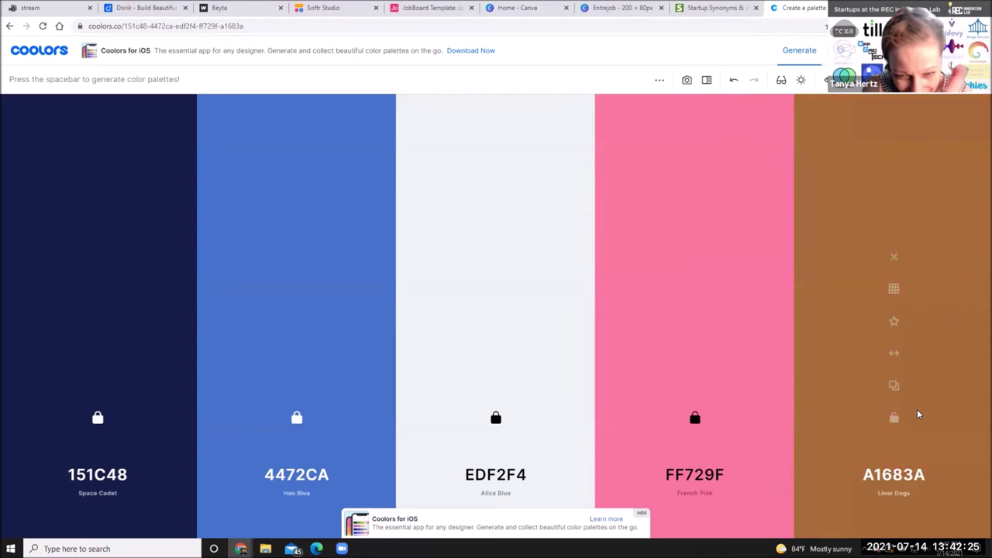
key("space")
key("space")
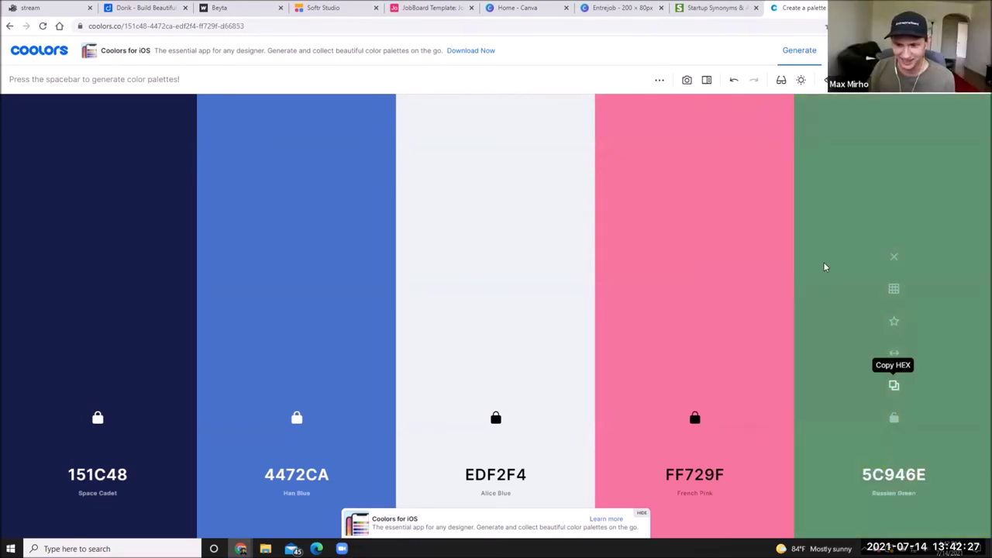
key("space")
key("space")
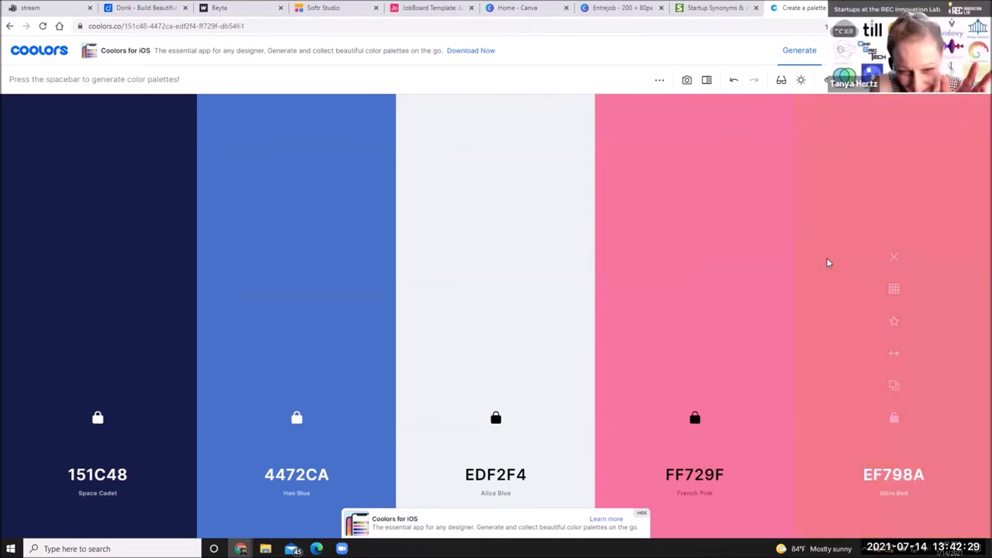
key("space")
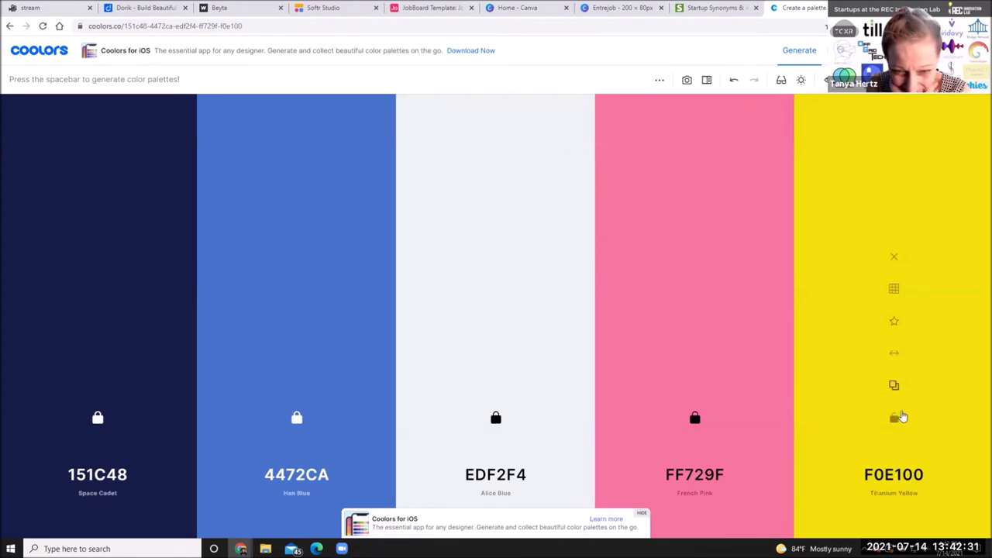
key("l")
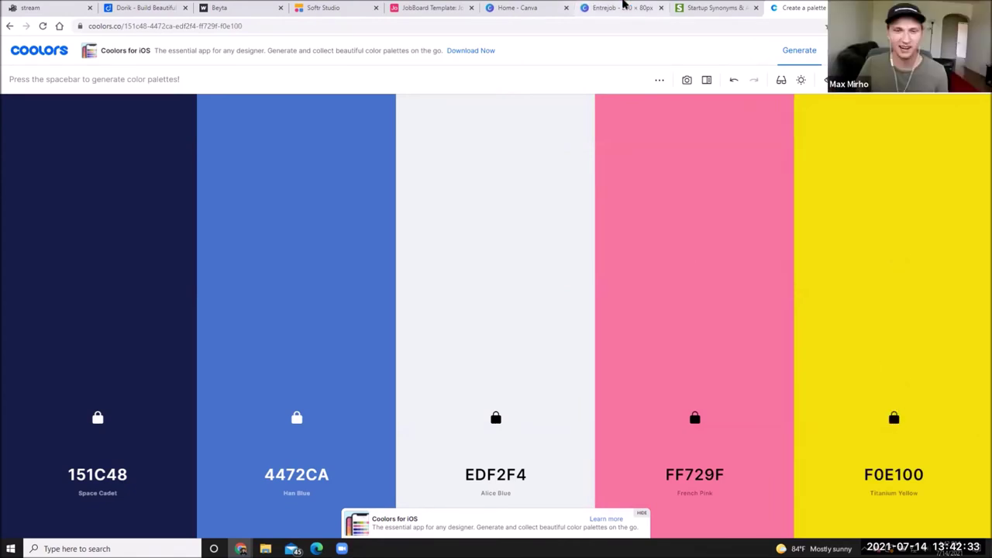
Go back to the Canva design and download the Entrejob logo as a PNG.
key("ctrl+7")
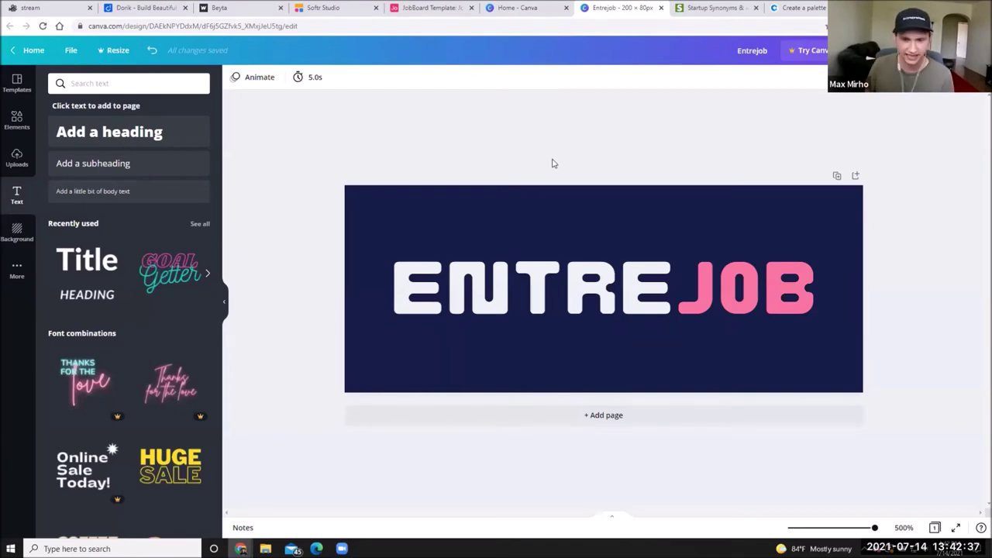
left_click(957, 50)
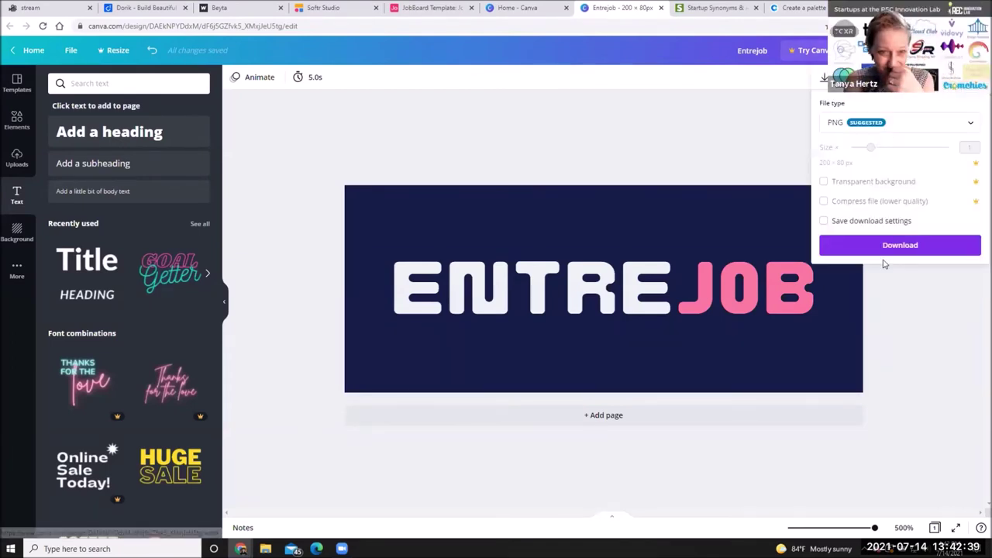
left_click(881, 248)
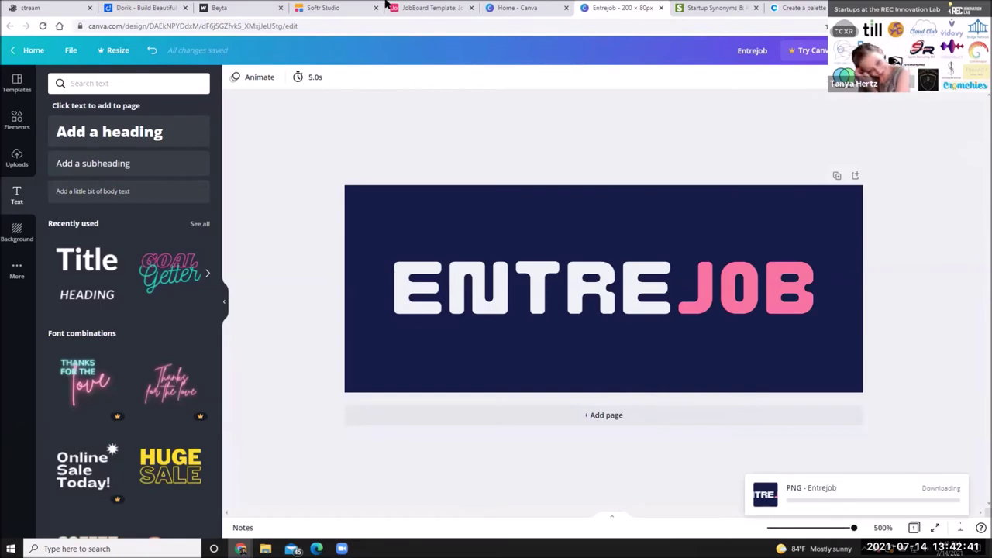
Switch to Softr Studio, replace the home header's logo with the downloaded Entrejob image, and increase the logo's width.
key("ctrl+4")
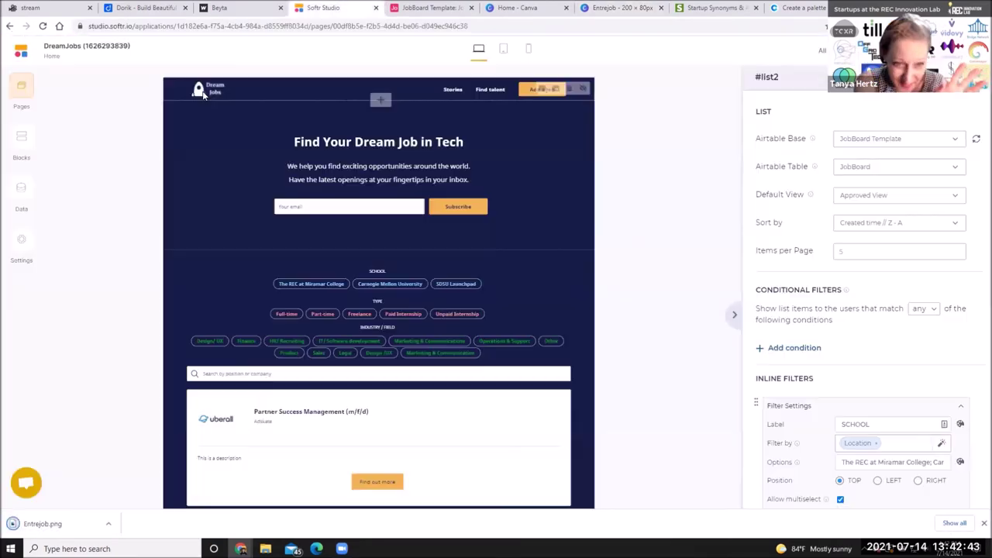
left_click(849, 144)
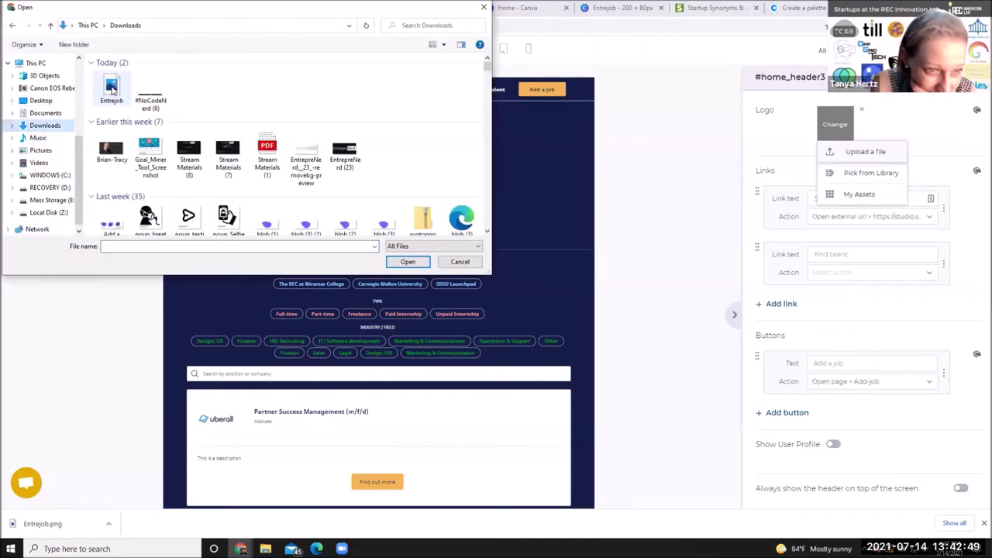
left_click(112, 87)
key("Return")
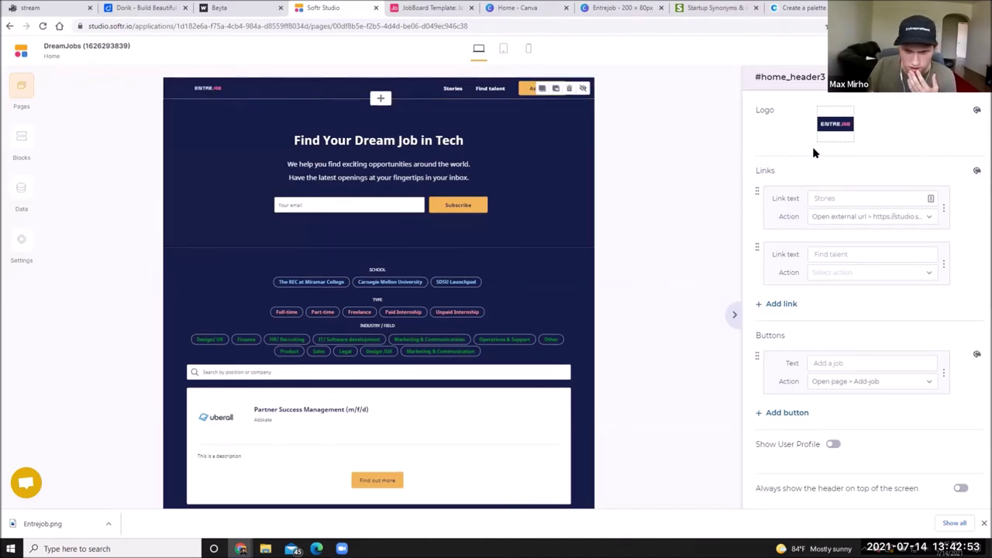
left_click(976, 112)
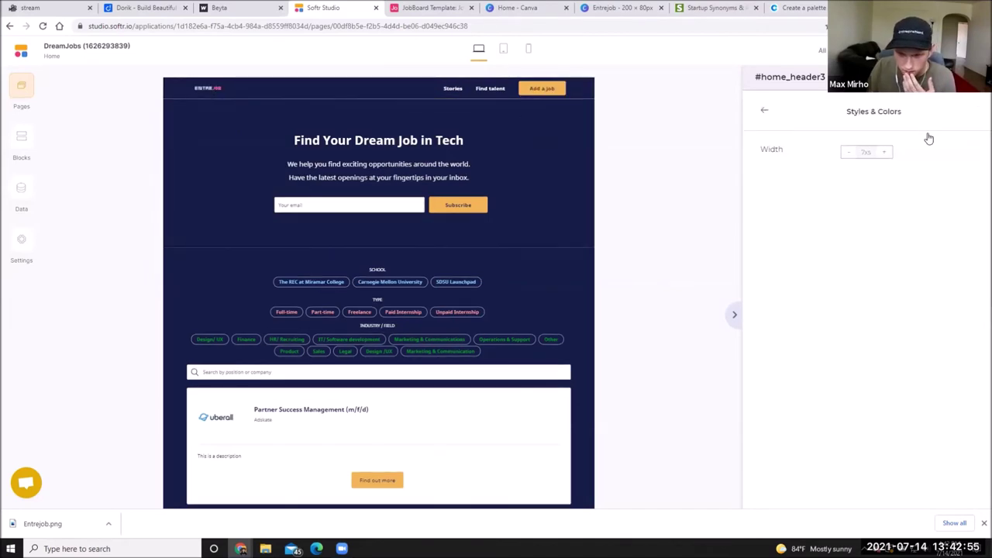
left_click(884, 152)
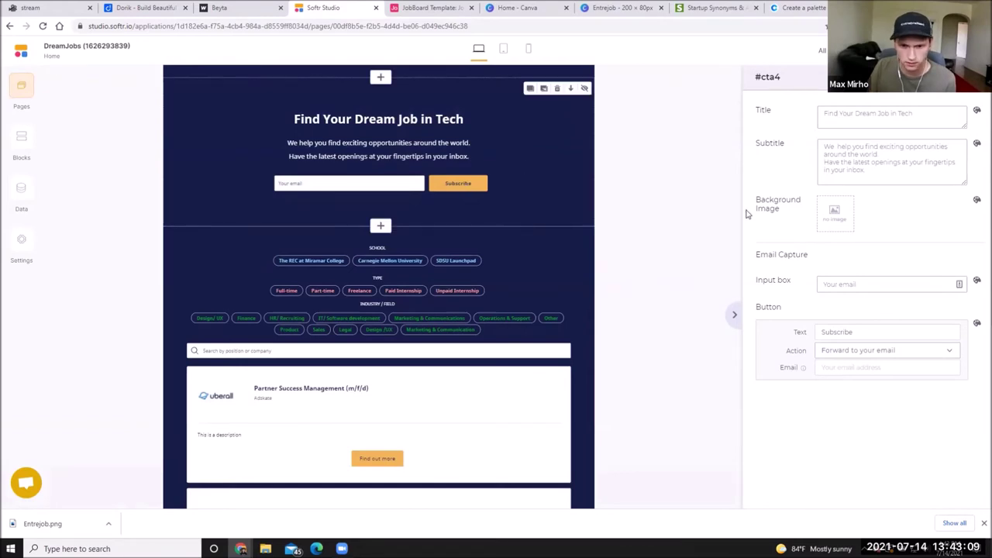
Copy the FF729F hex code from the Coolors palette and set it as the Subscribe button's background colour in Softr.
left_click(977, 326)
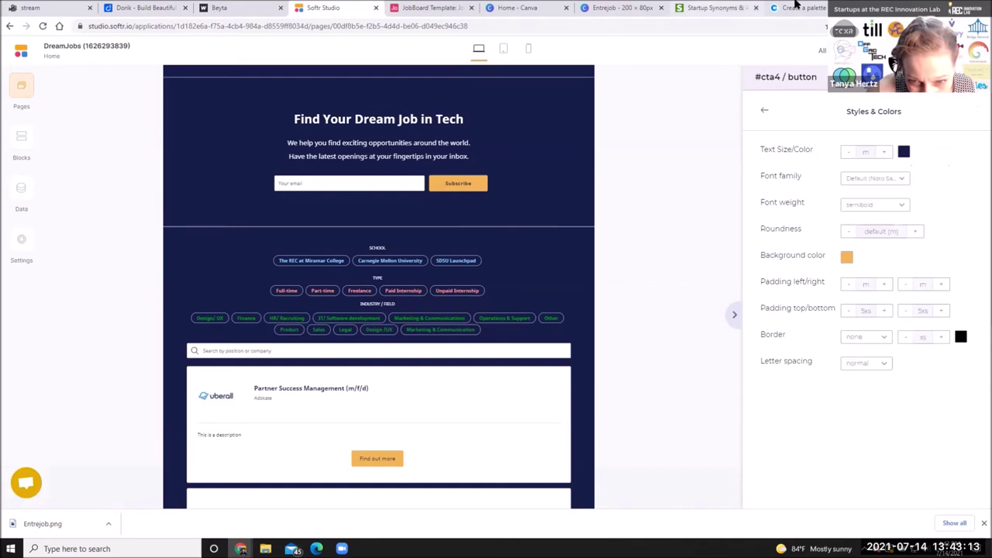
key("ctrl+9")
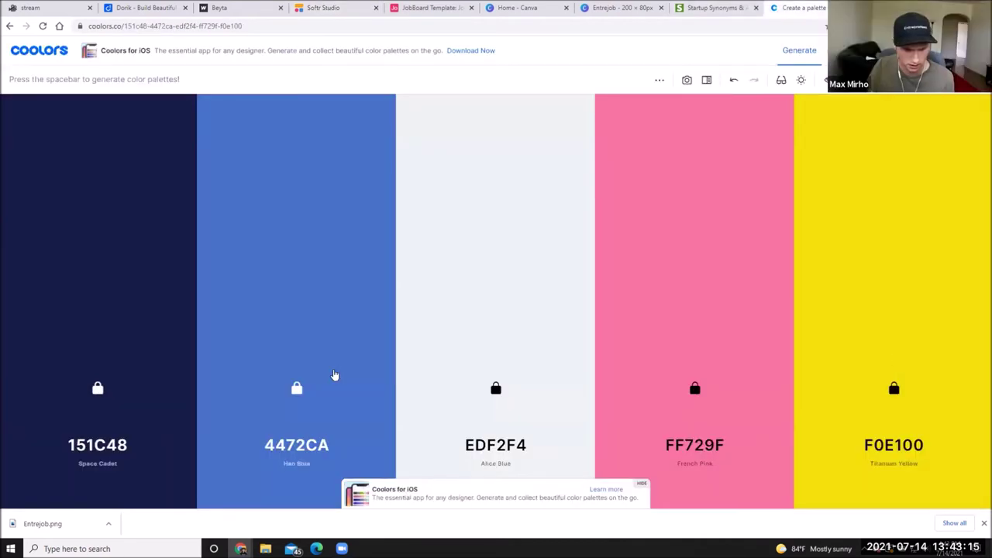
left_click(298, 357)
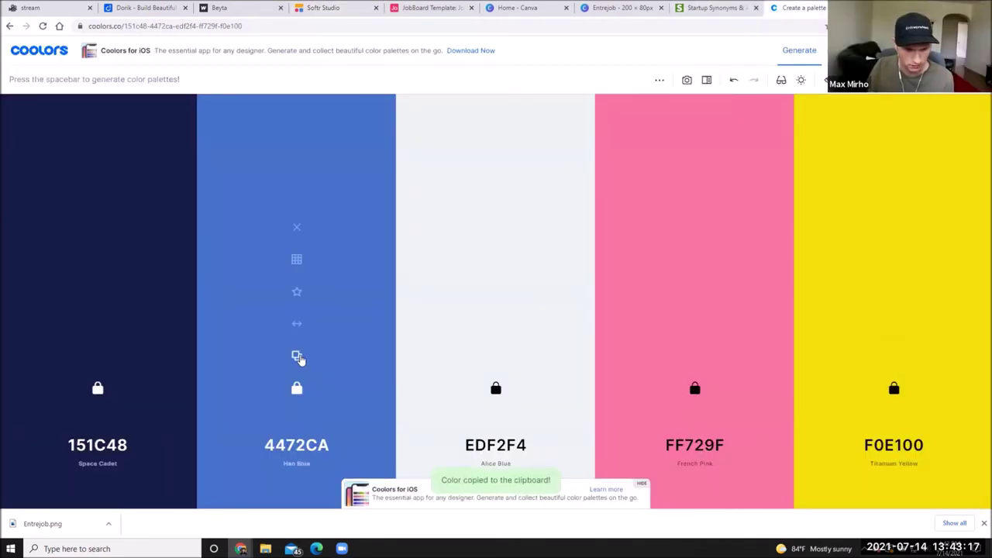
left_click(697, 358)
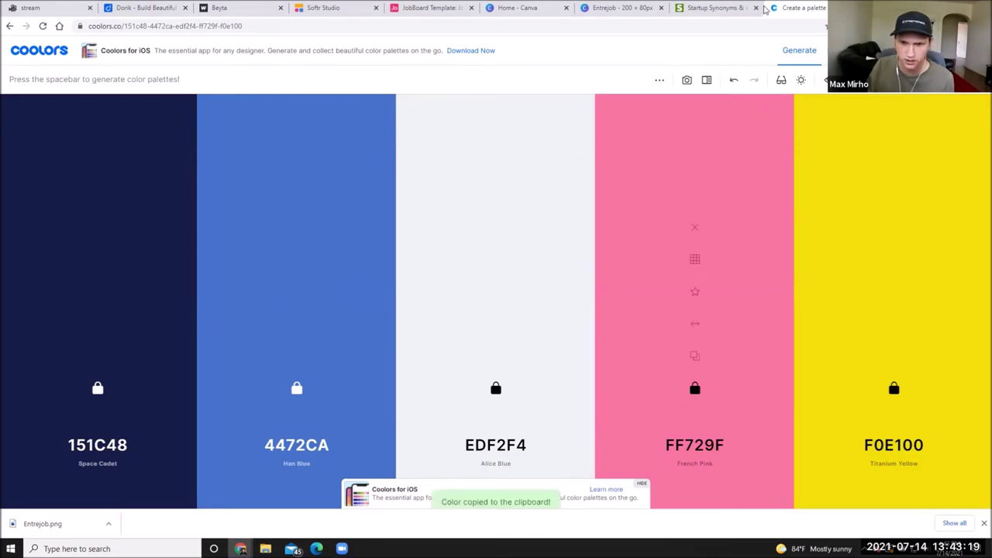
key("ctrl+7")
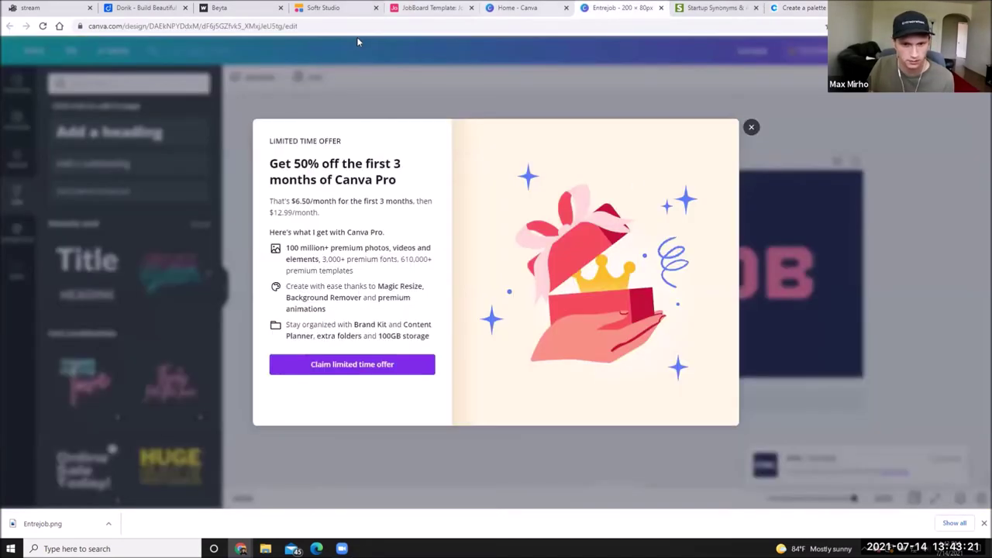
key("ctrl+4")
left_click(846, 256)
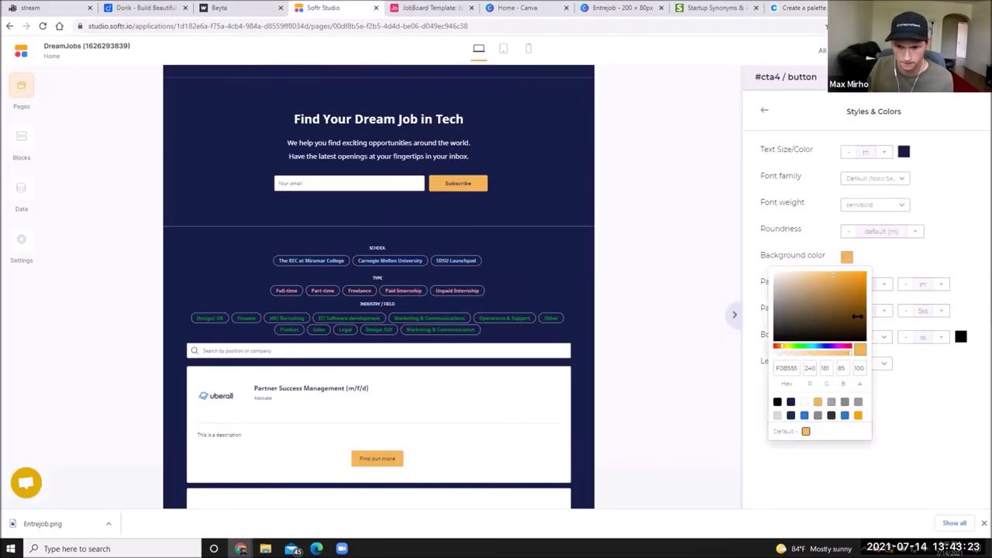
double_click(787, 369)
key("ctrl+v")
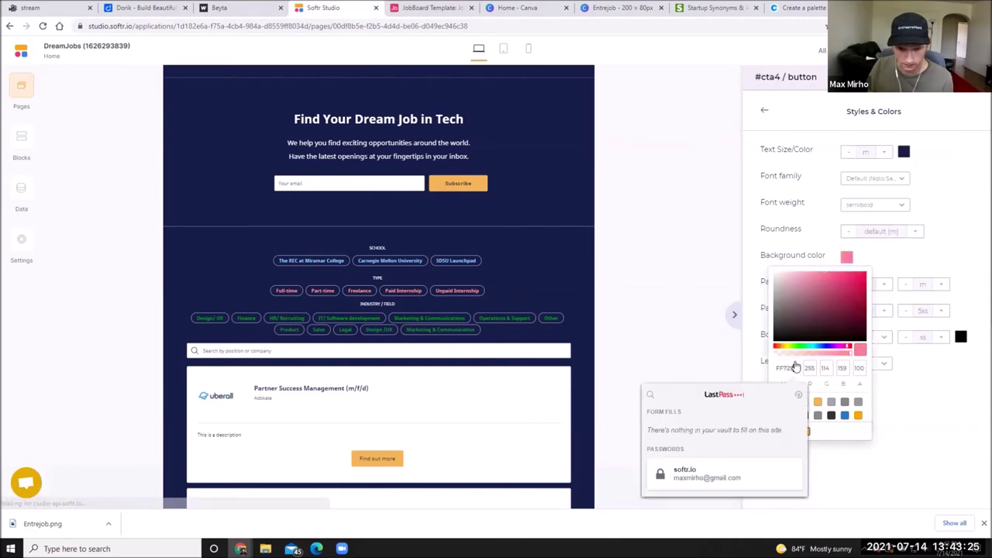
left_click(545, 234)
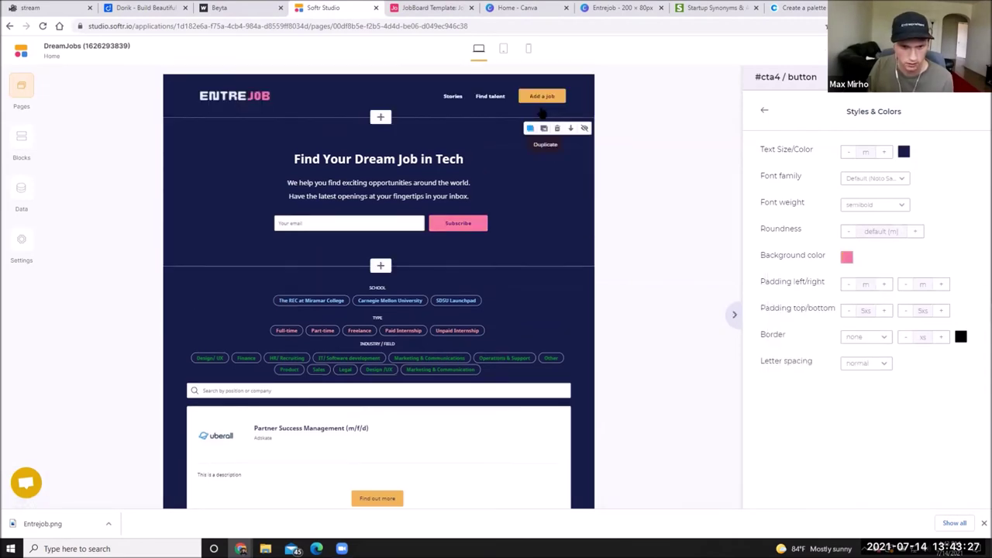
Set the background colour of the header's Add a job button to FF729F.
scroll(537, 112, "up", 1)
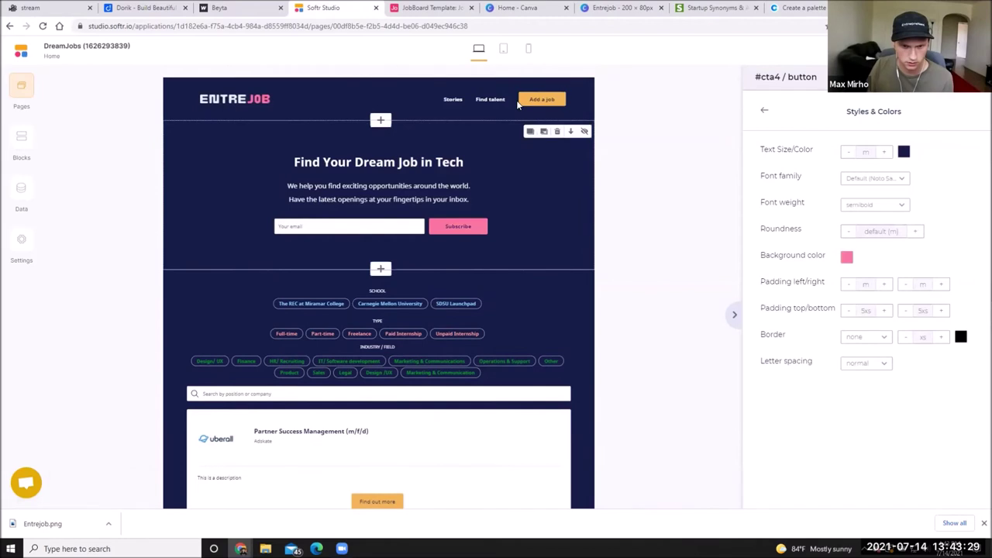
left_click(523, 104)
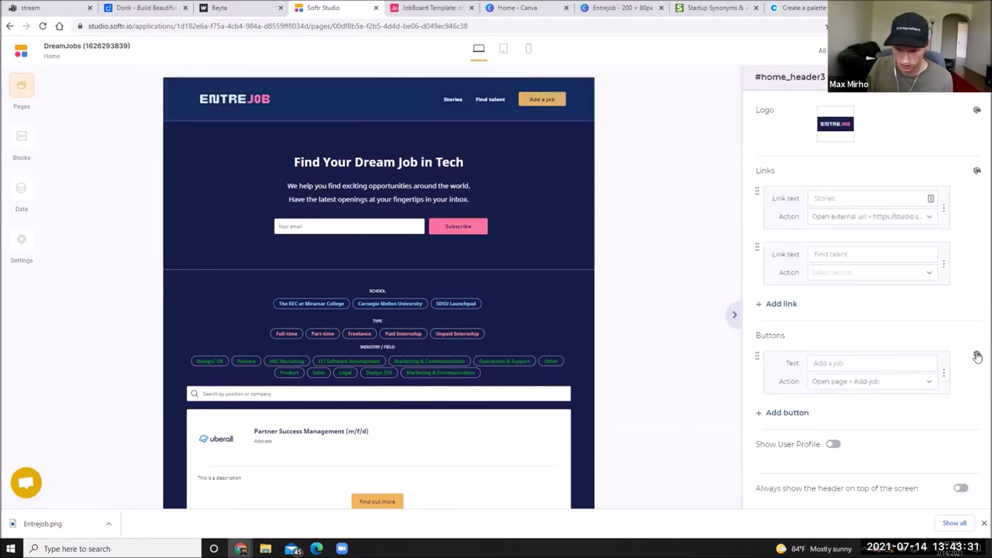
left_click(976, 352)
left_click(847, 258)
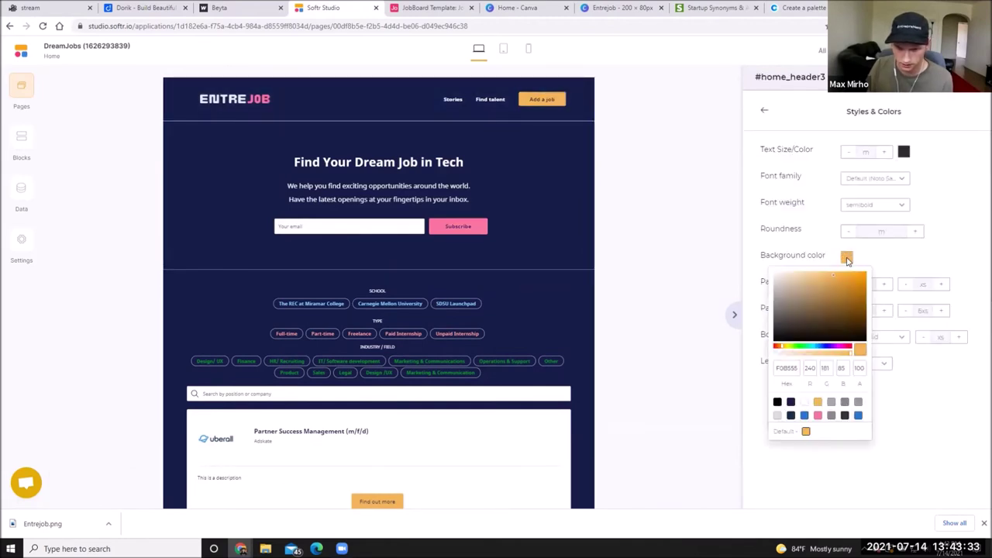
double_click(785, 370)
key("ctrl+v")
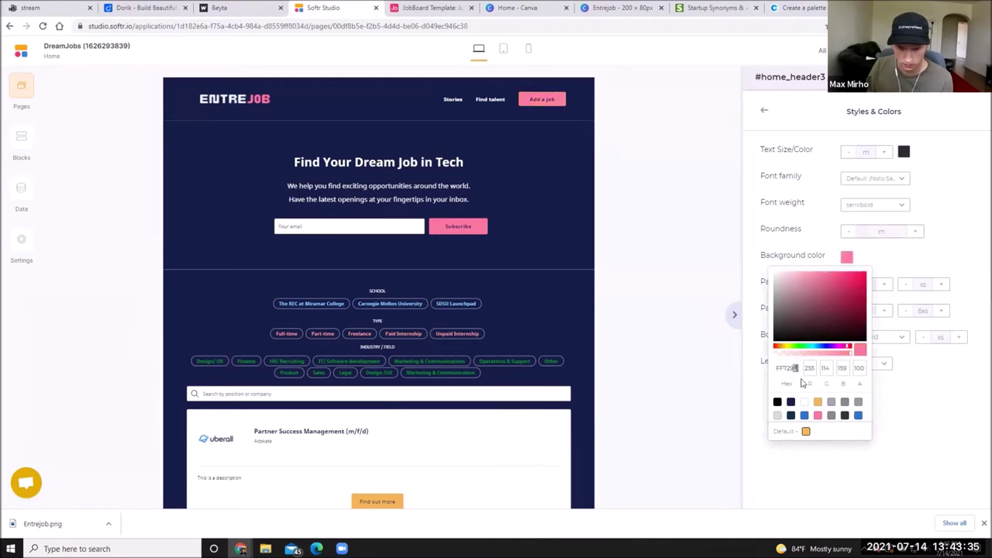
Try white and blue for the Add a job button's border, and settle on black.
left_click(846, 336)
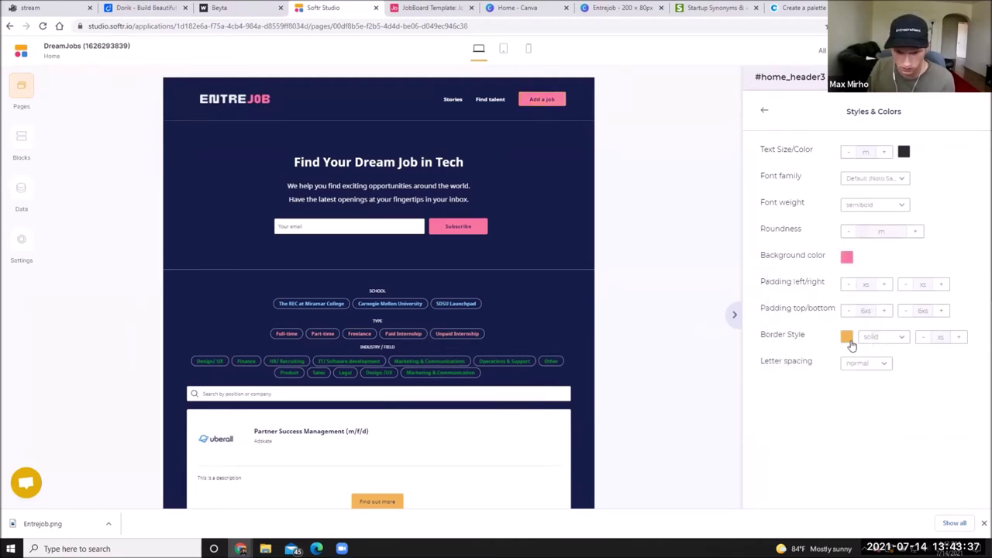
left_click(846, 337)
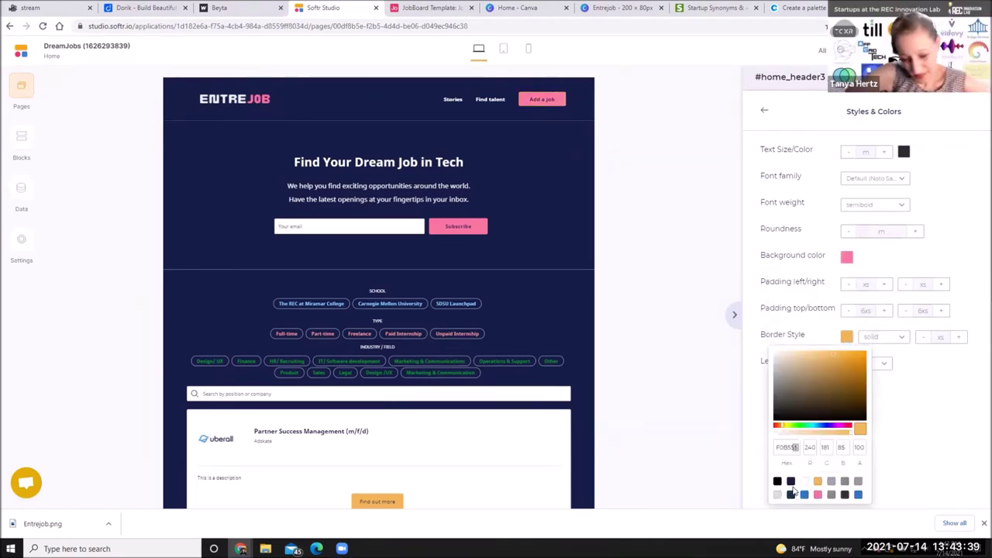
left_click(803, 481)
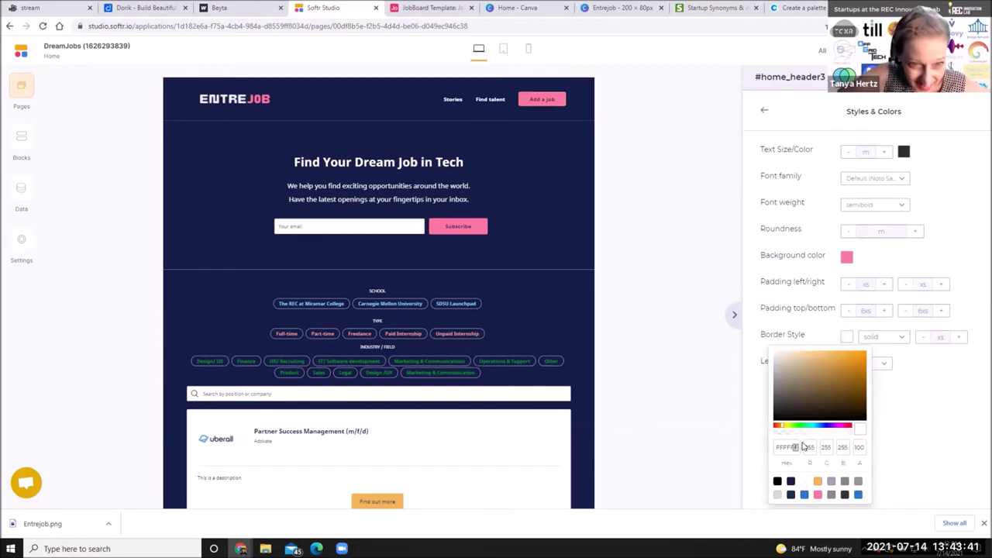
left_click(803, 495)
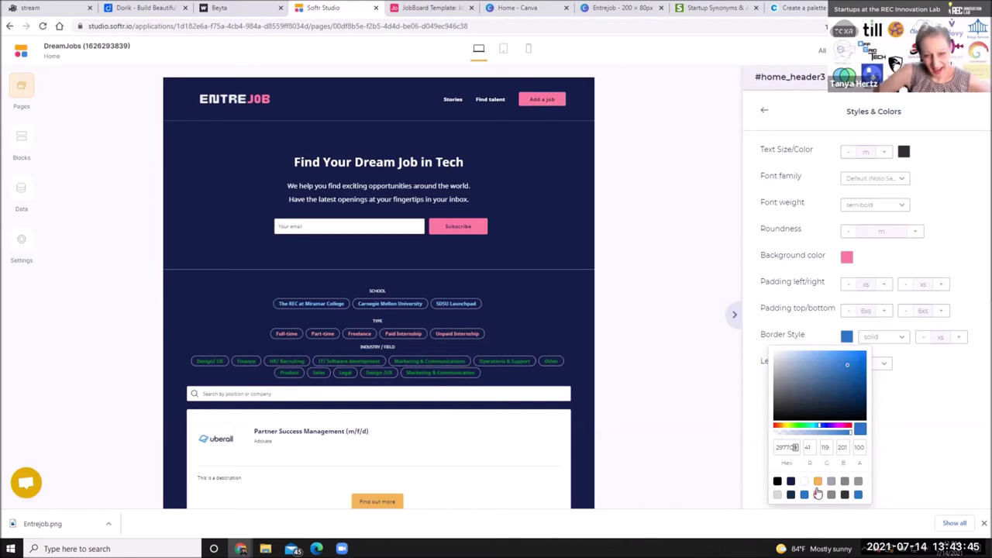
left_click(778, 482)
left_click(653, 247)
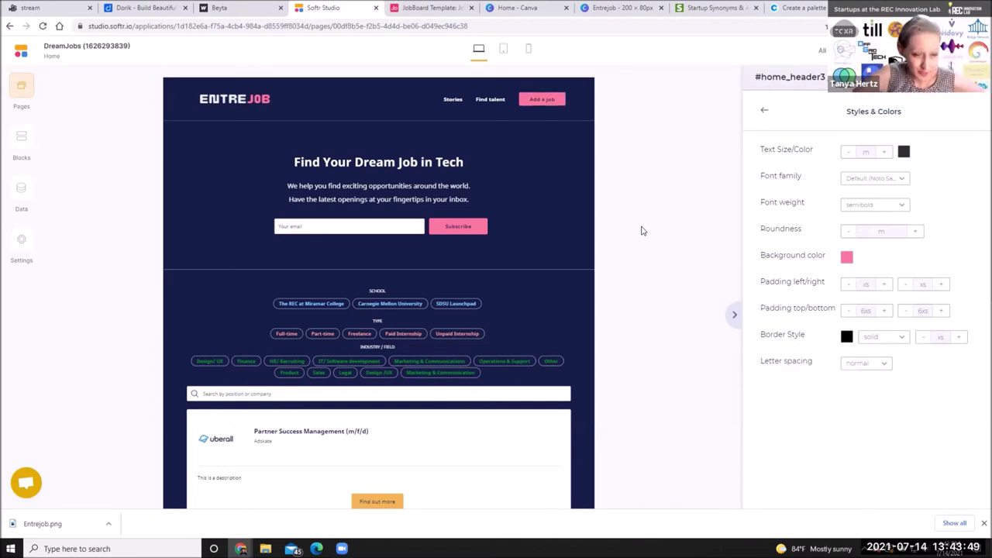
Open the job list block's settings and collapse its School, Type and Industry / Field inline filters.
scroll(593, 264, "down", 2)
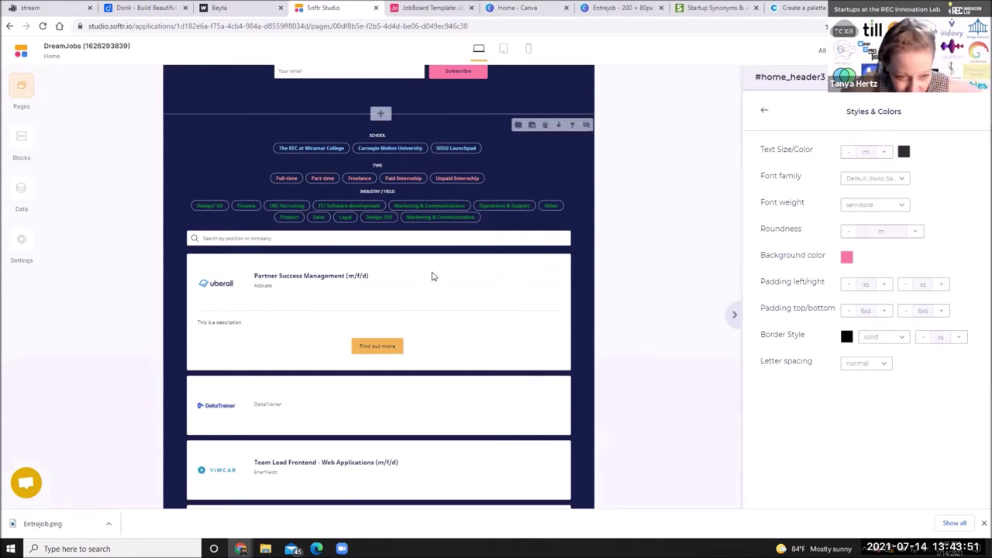
left_click(381, 348)
scroll(713, 186, "down", 1)
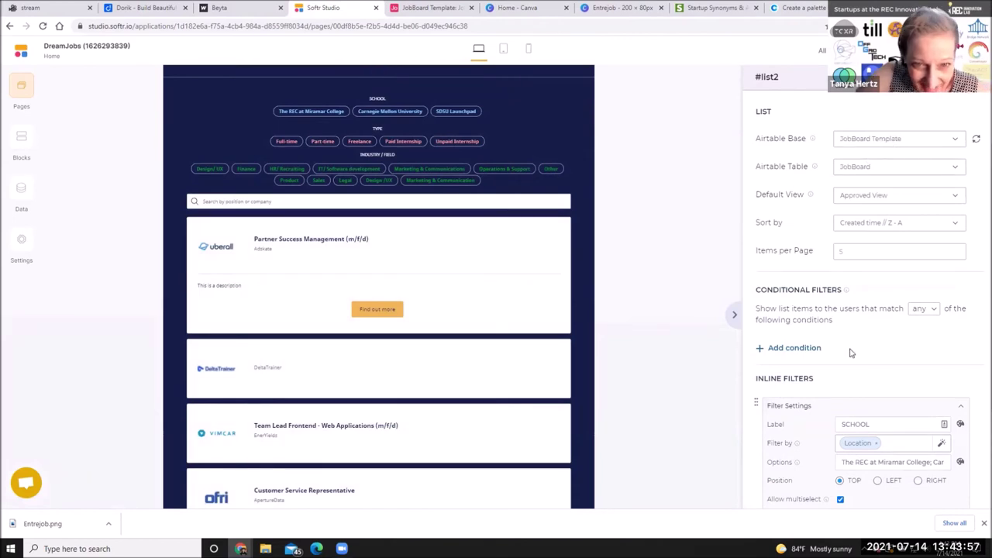
scroll(881, 348, "down", 3)
left_click(961, 200)
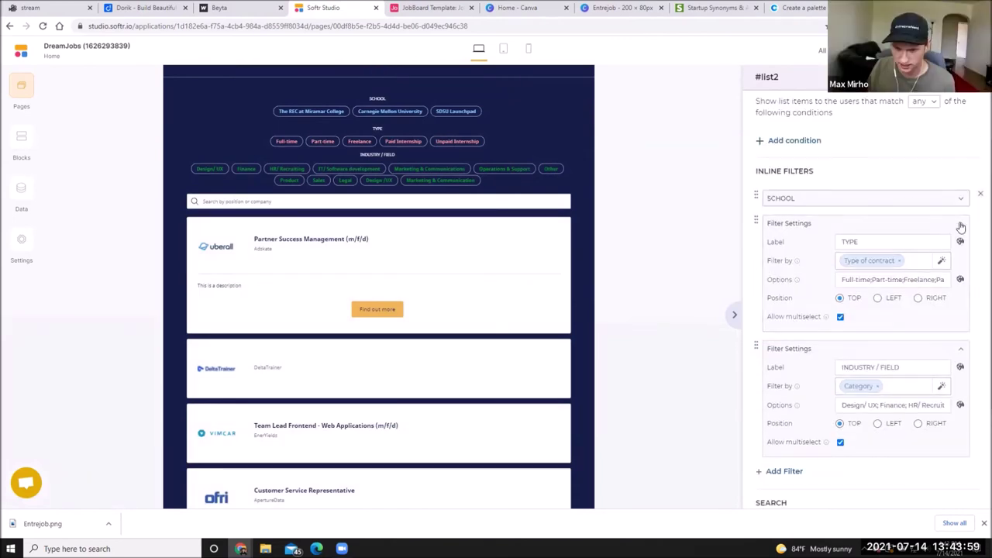
left_click(960, 224)
left_click(959, 250)
scroll(919, 285, "down", 2)
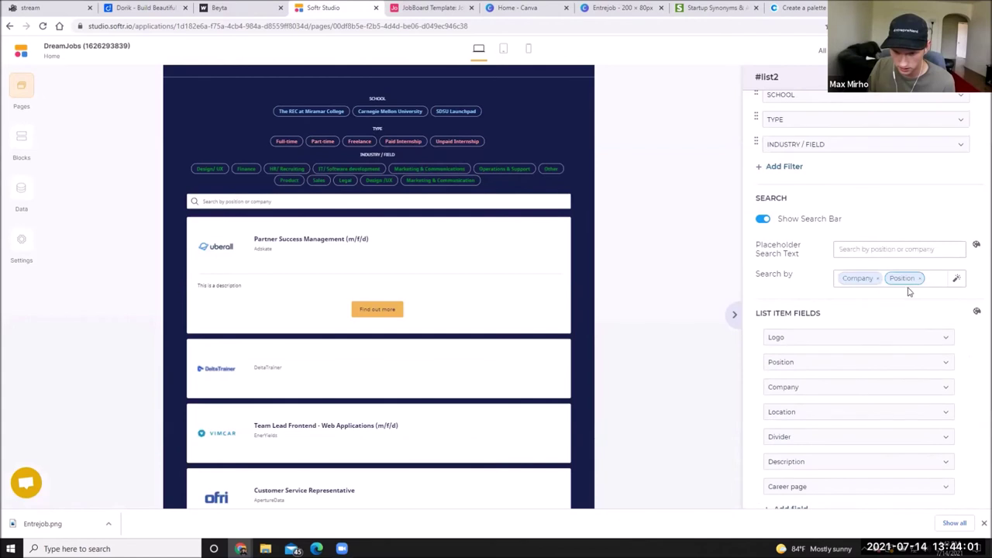
Set the text colour of the job list's See more button to FF729F.
scroll(855, 324, "down", 1)
scroll(829, 434, "down", 2)
scroll(917, 416, "down", 1)
left_click(974, 356)
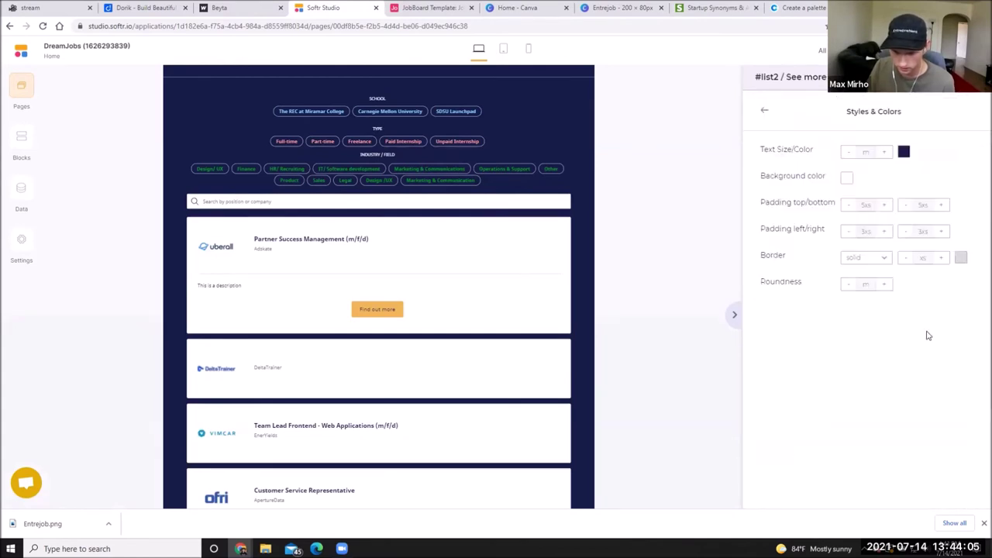
left_click(903, 152)
left_click(875, 296)
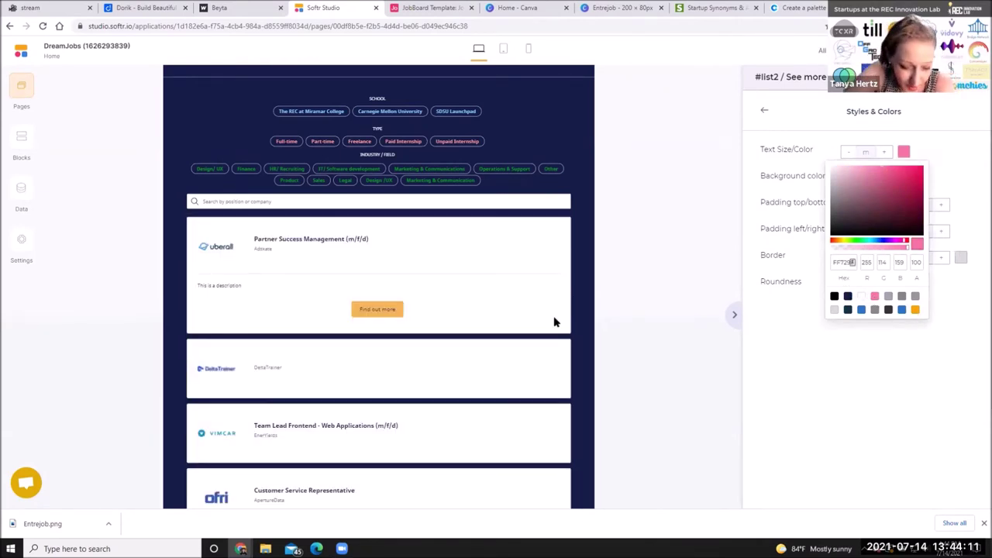
left_click(761, 113)
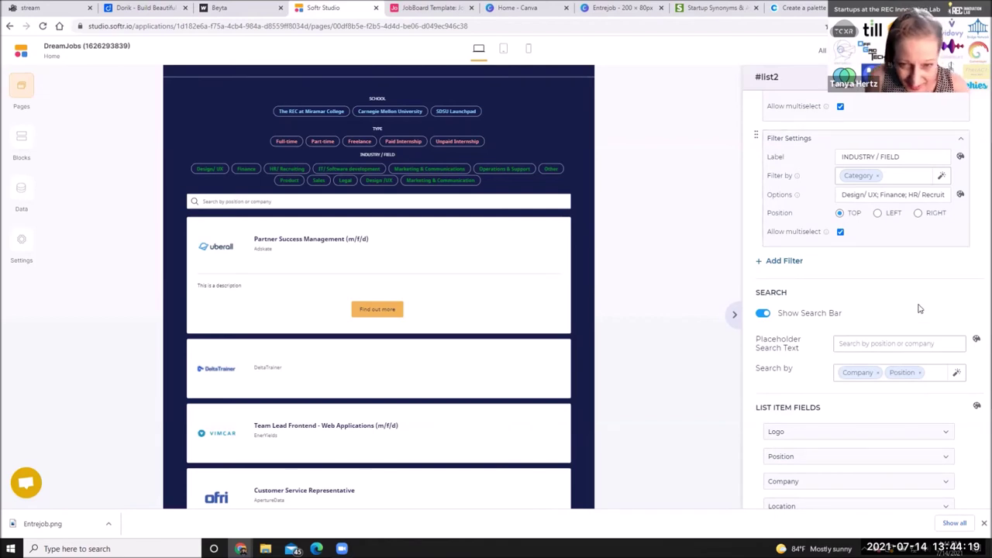
Examine the job list block's settings, including the Description item field, for the remaining button and colour options.
scroll(919, 308, "down", 5)
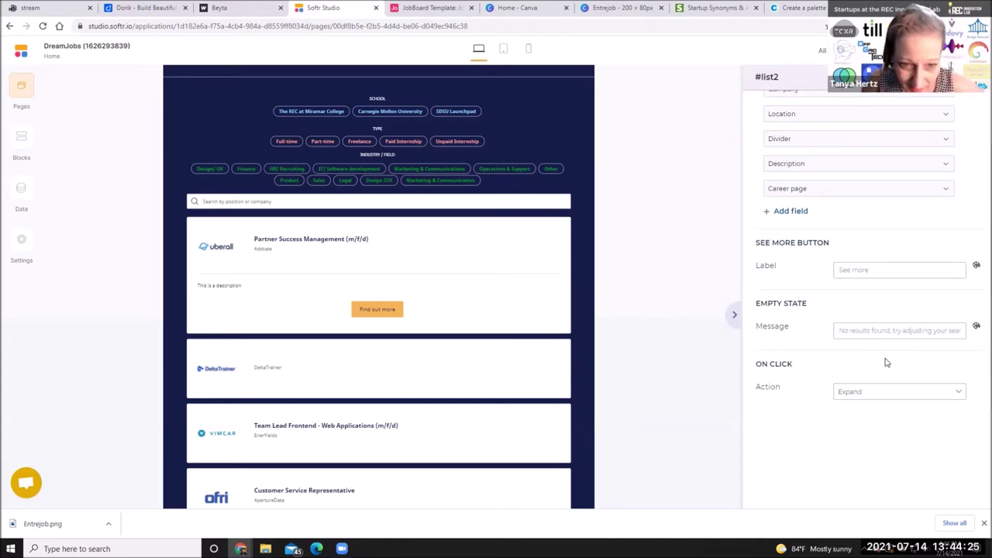
scroll(886, 362, "up", 5)
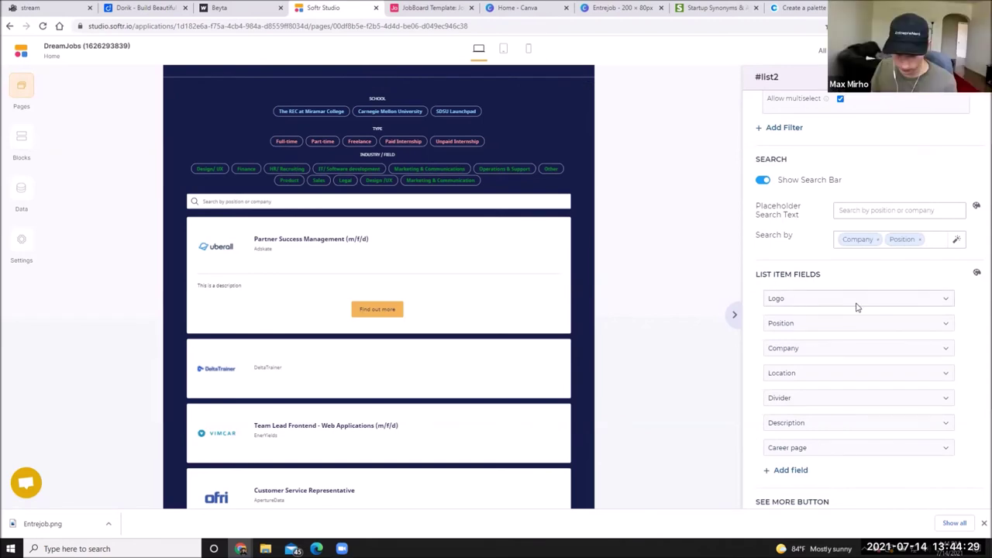
left_click(875, 424)
left_click(883, 424)
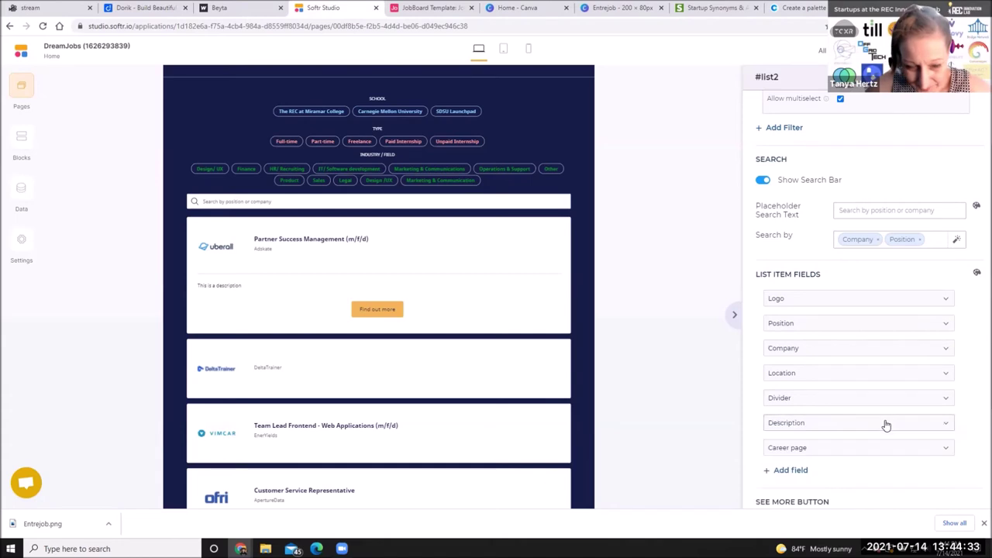
left_click(869, 424)
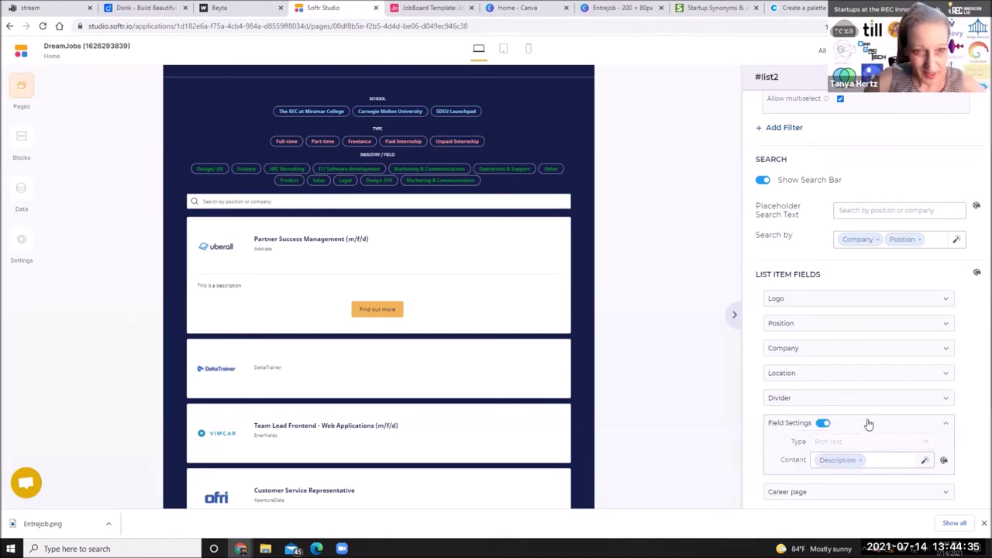
left_click(869, 425)
scroll(767, 306, "up", 3)
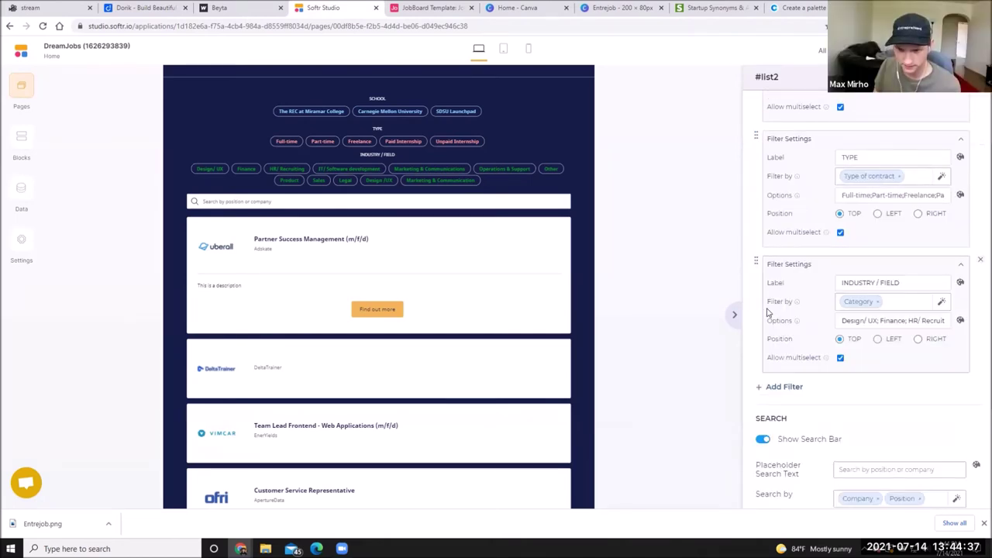
scroll(767, 312, "up", 4)
scroll(821, 264, "up", 1)
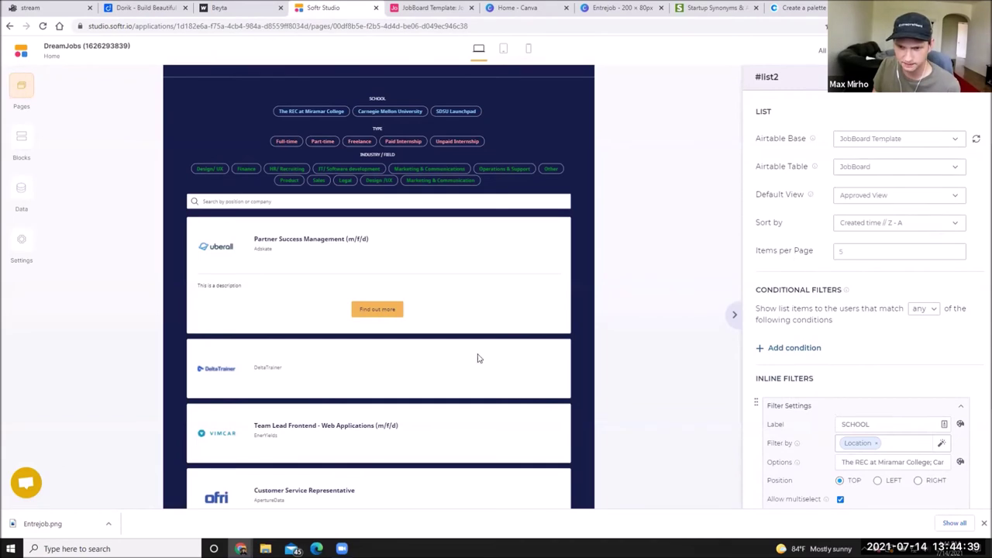
scroll(806, 346, "down", 4)
scroll(978, 396, "up", 4)
Collapse the three inline filters, switch to Coolors and copy the palette's EDF2F4 hex code.
left_click(960, 406)
scroll(958, 401, "down", 2)
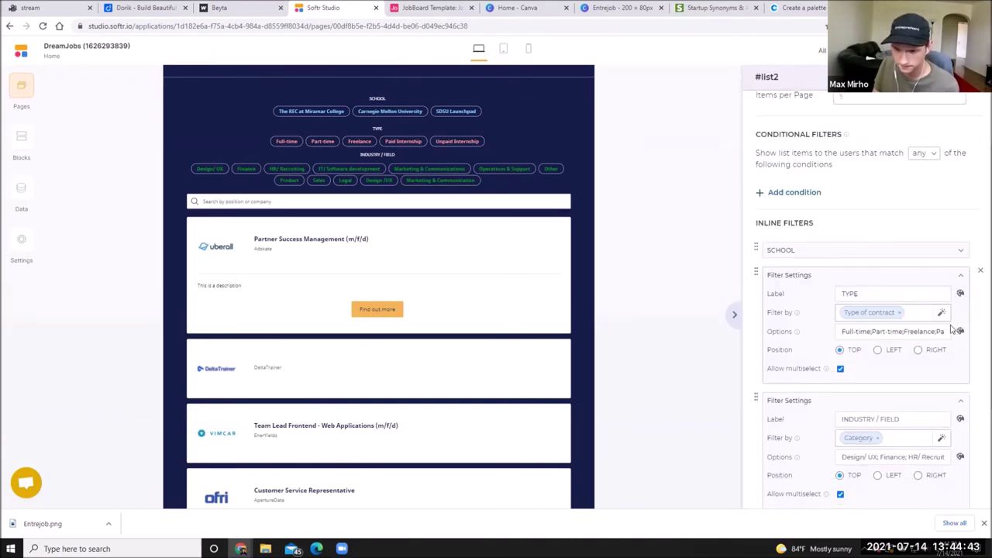
left_click(960, 275)
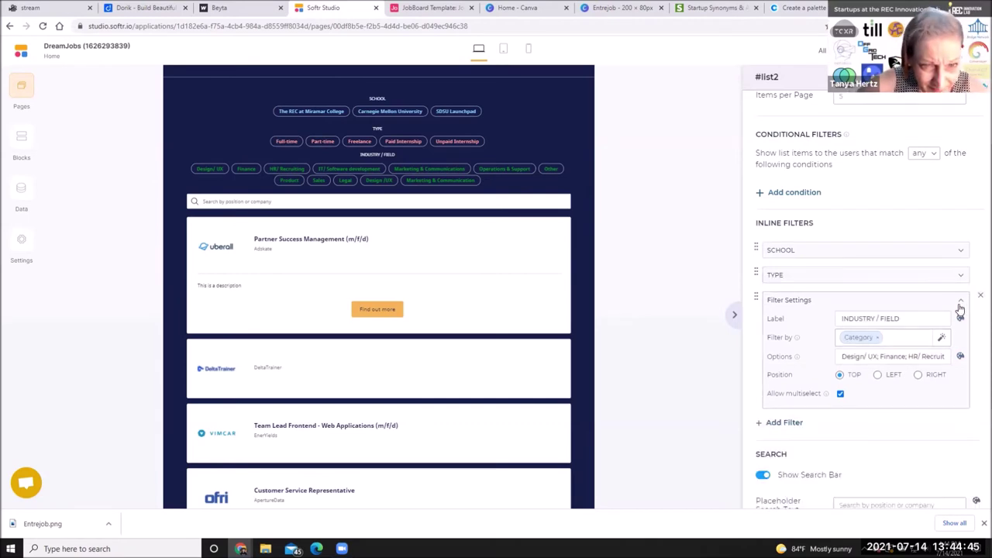
left_click(962, 300)
left_click(811, 6)
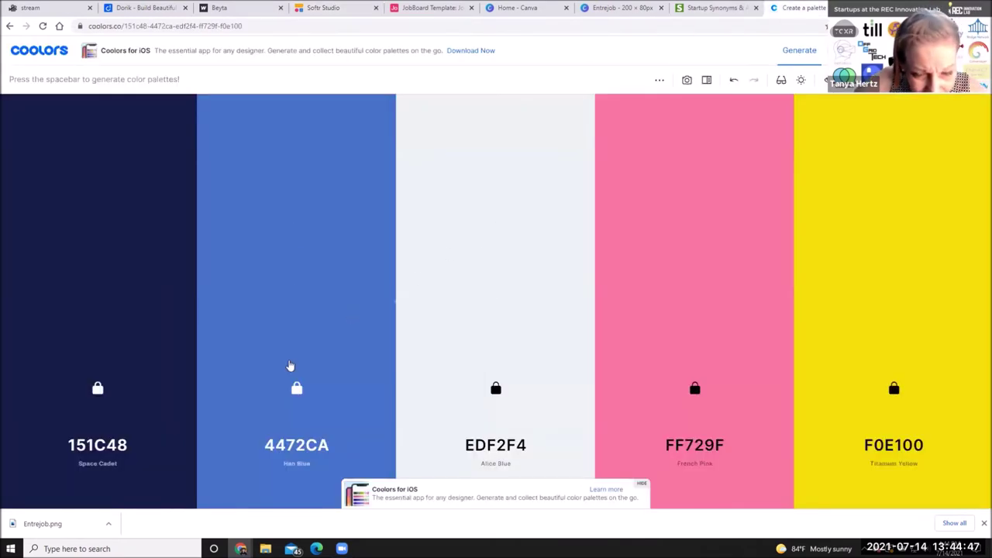
left_click(496, 356)
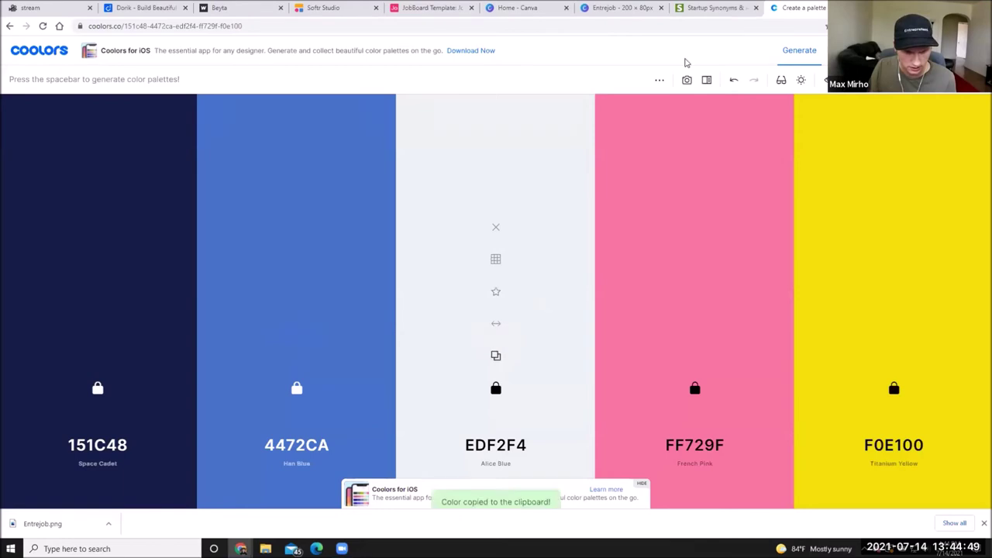
Return to Softr Studio and set the School filter options' text colour to EDF2F4.
left_click(517, 8)
left_click(430, 8)
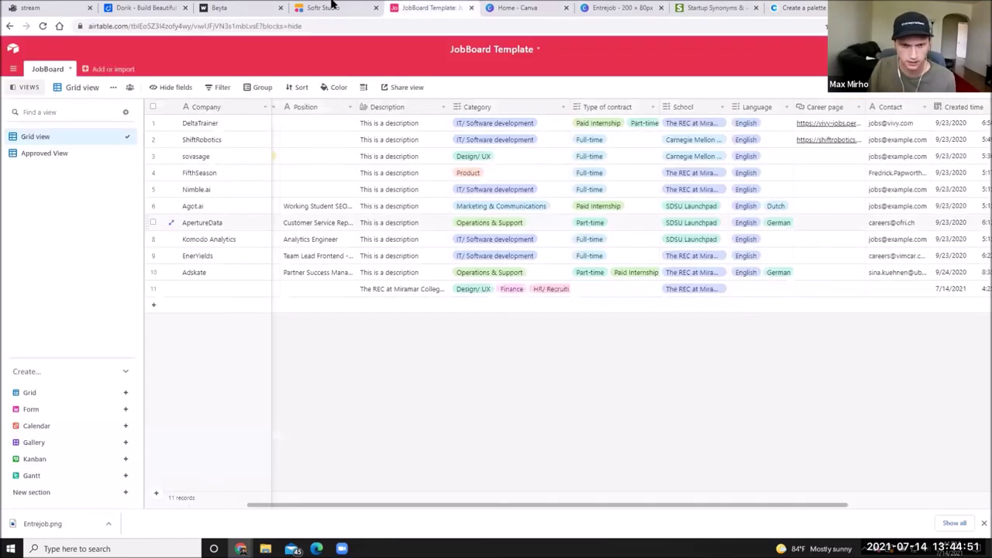
left_click(323, 8)
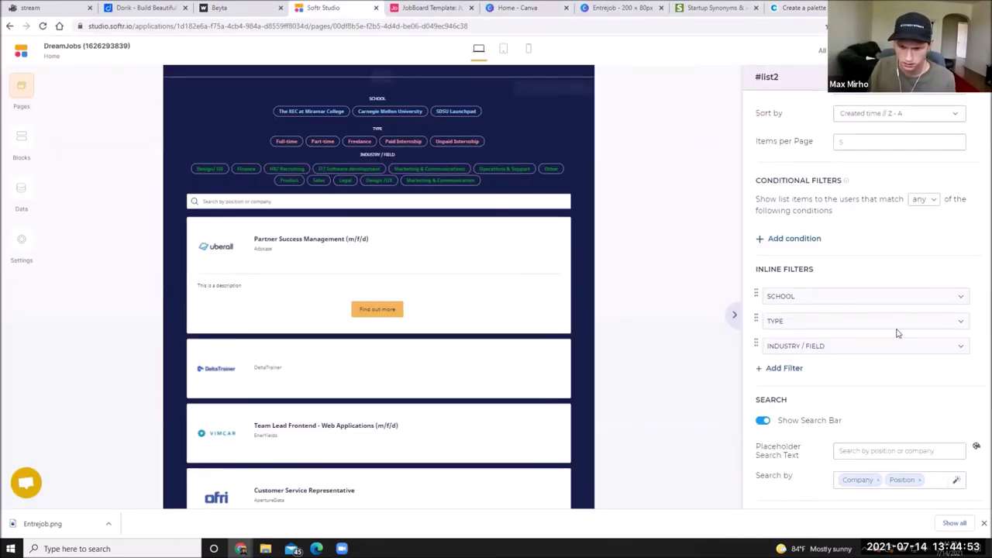
scroll(930, 279, "up", 2)
scroll(953, 279, "down", 2)
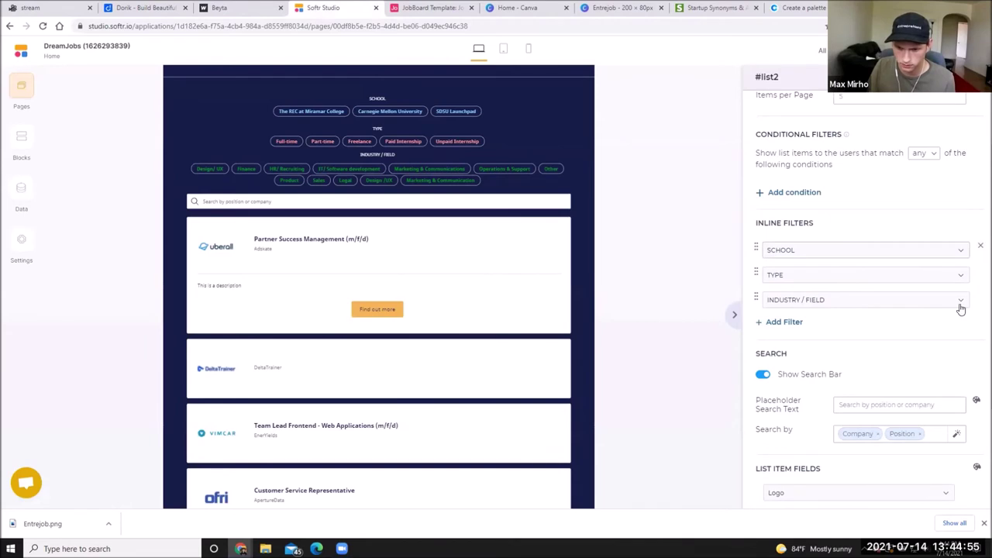
left_click(960, 302)
left_click(960, 305)
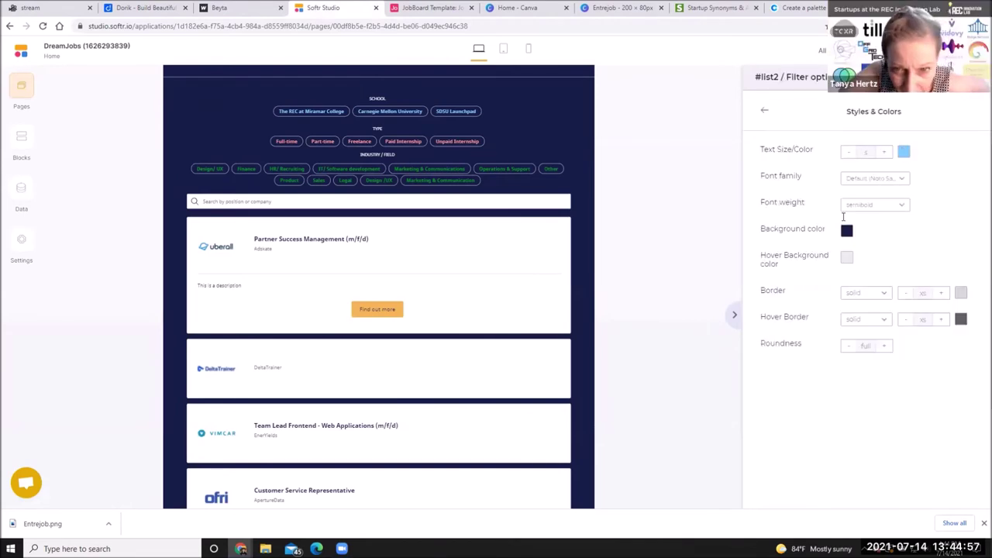
left_click(904, 151)
left_click(846, 265)
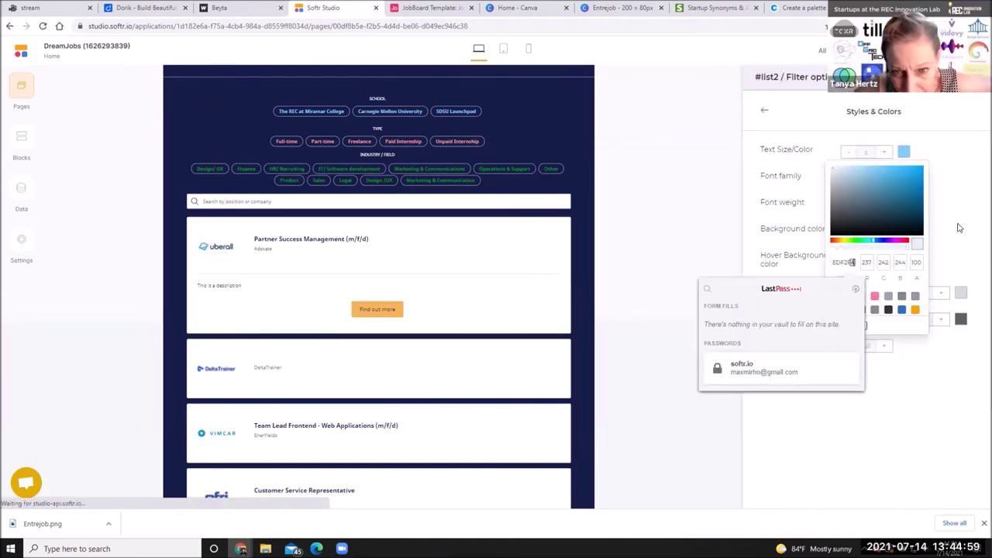
key("ctrl+v")
Copy F0E100 from the Coolors palette and set it as the Type filter options' text colour in Softr.
left_click(796, 6)
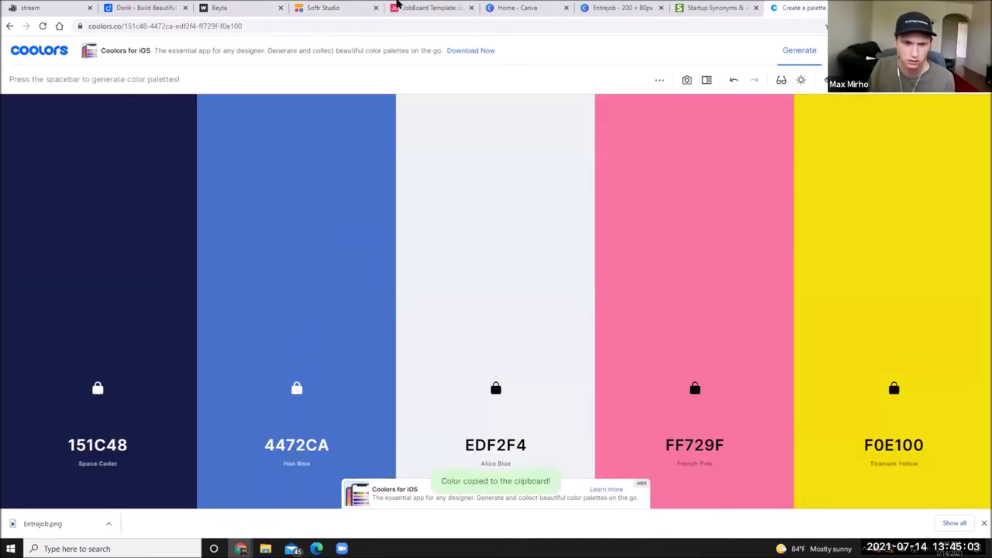
key("ctrl+shift+Tab")
key("ctrl+shift+Tab")
key("ctrl+shift+Tab")
key("ctrl+shift+Tab")
key("ctrl+shift+Tab")
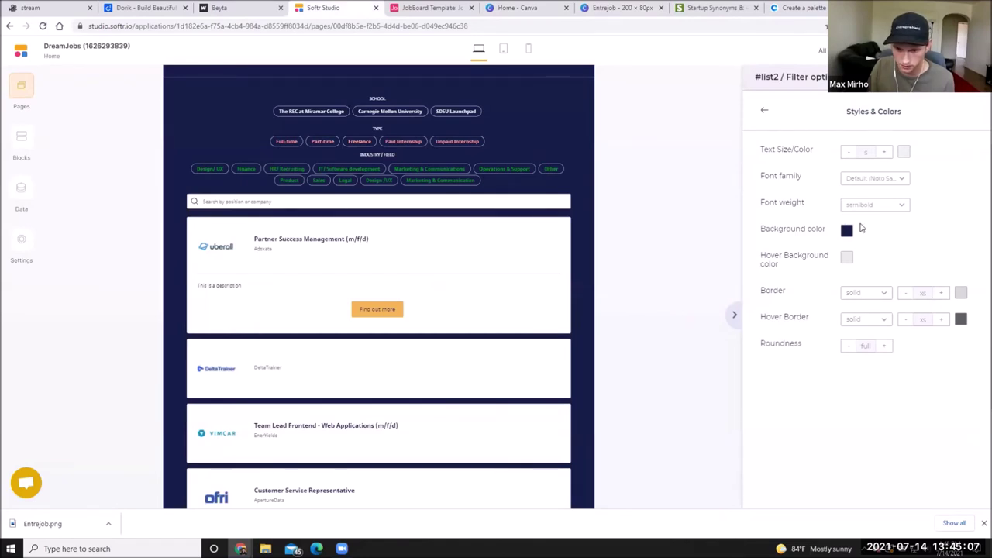
key("Escape")
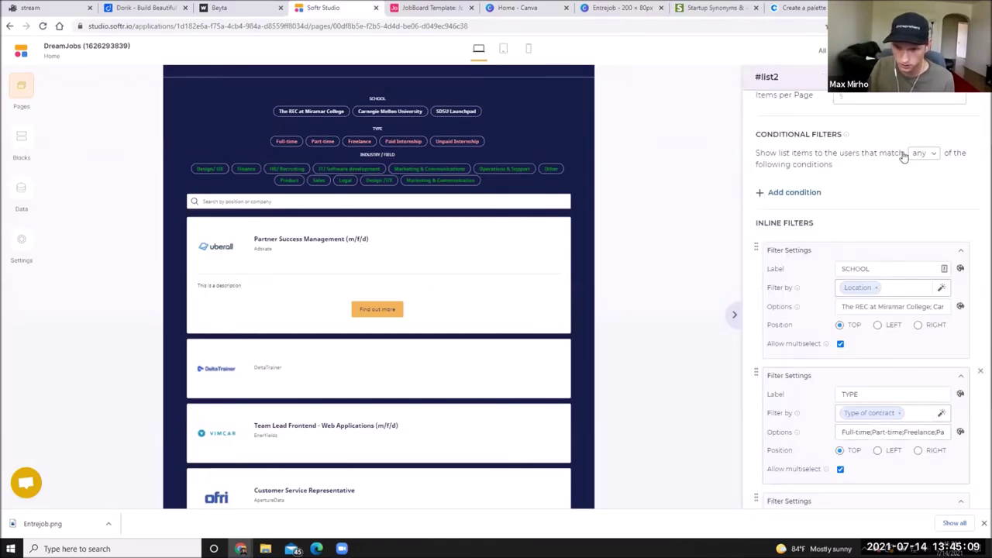
left_click(842, 259)
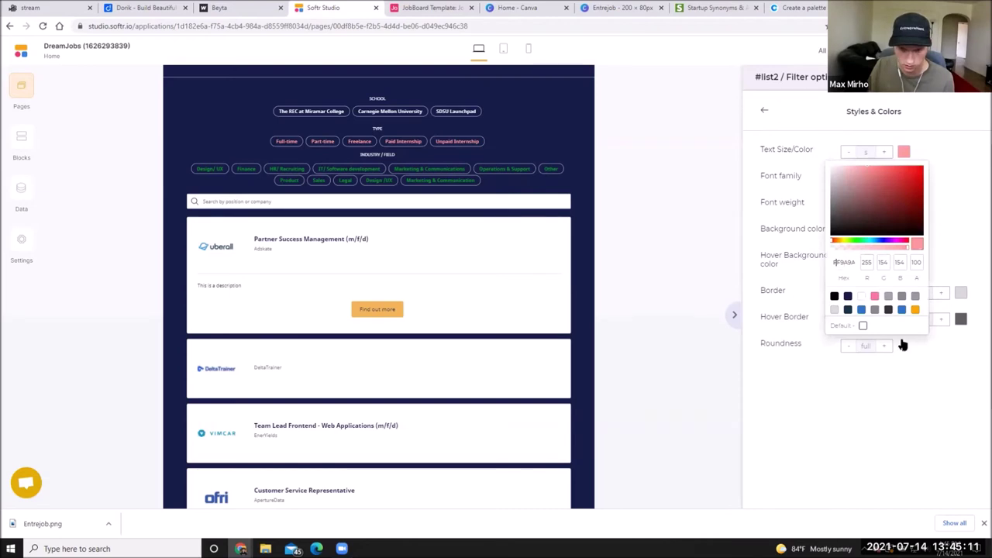
key("ctrl+v")
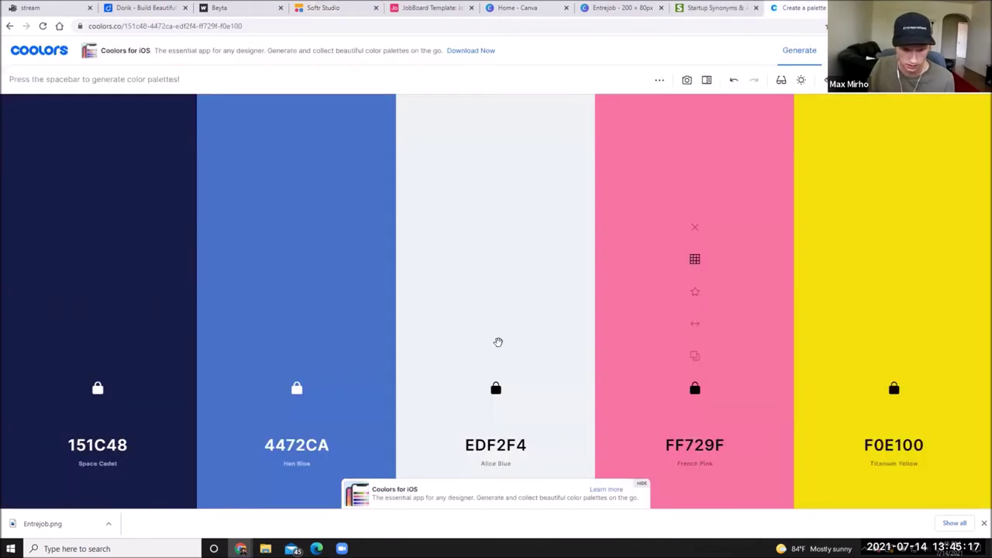
Copy 4472CA from the Coolors palette and set it as the Industry / Field filter options' text colour in Softr.
left_click(526, 8)
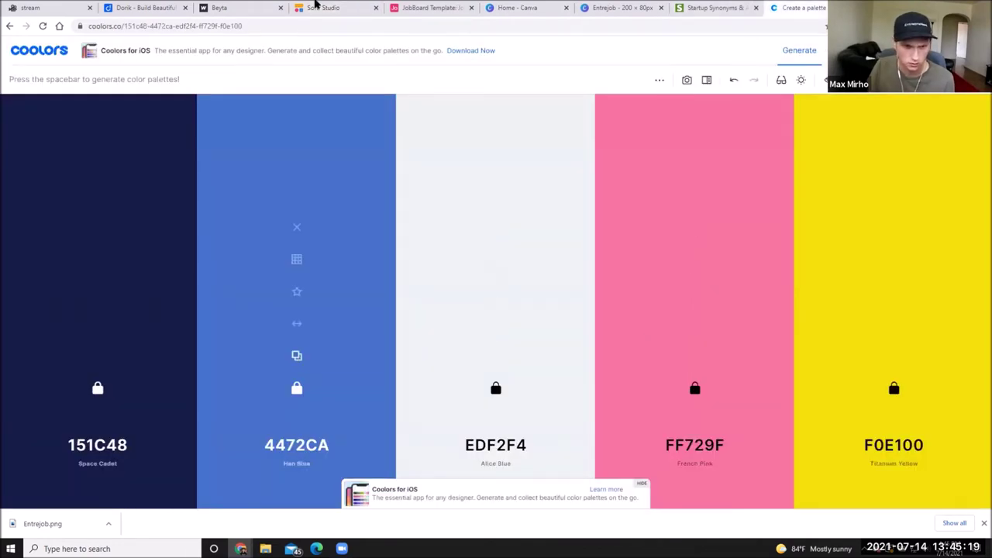
key("ctrl+shift+Tab")
key("ctrl+shift+Tab")
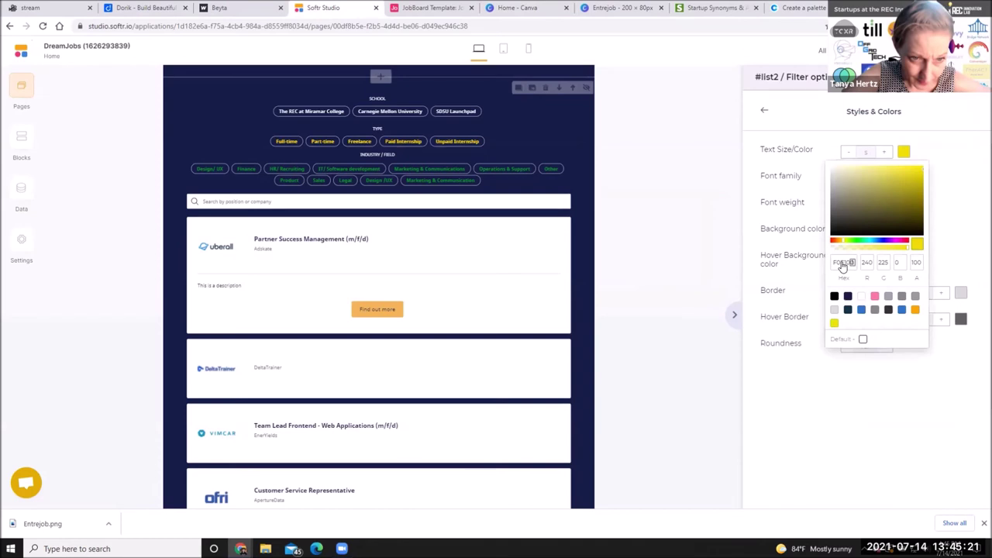
scroll(940, 377, "down", 2)
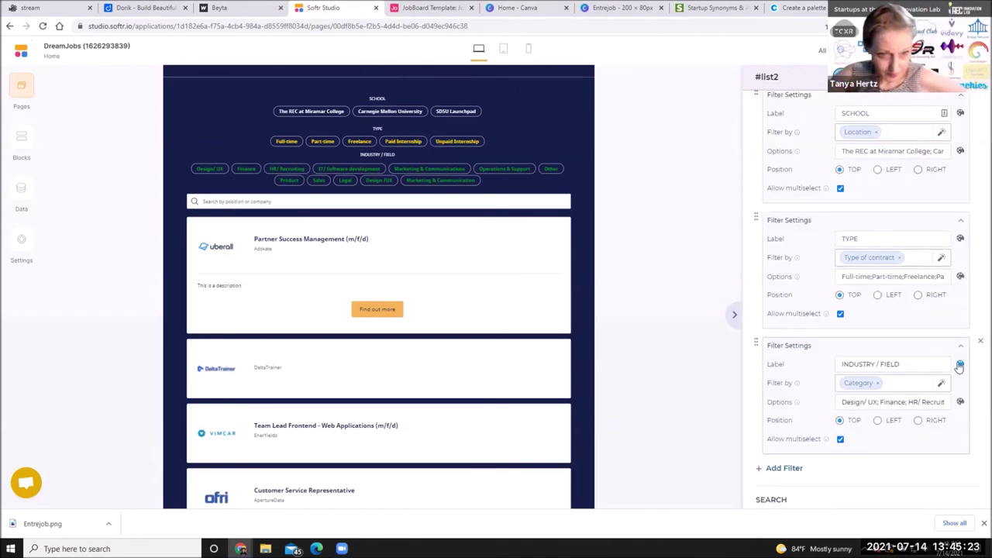
left_click(960, 151)
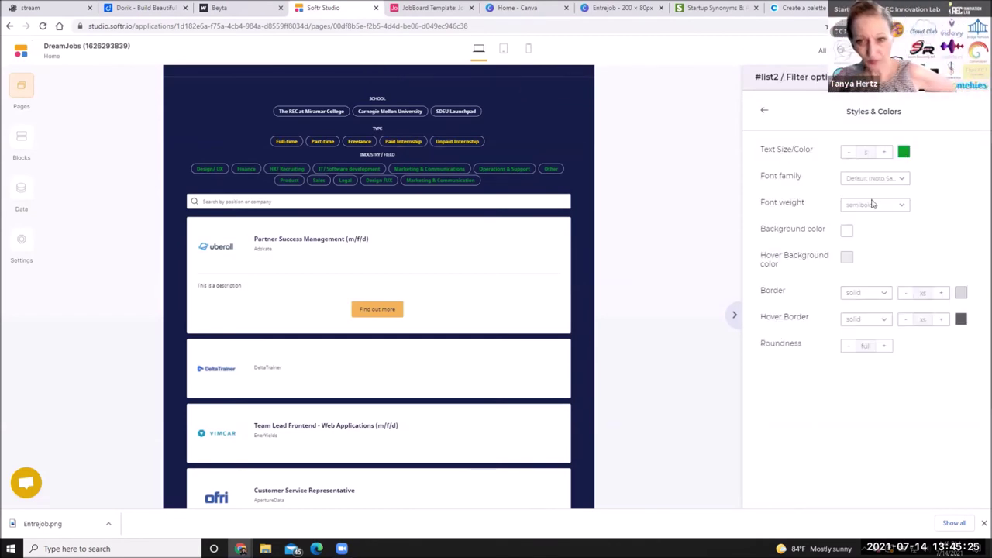
left_click(843, 259)
left_click(843, 267)
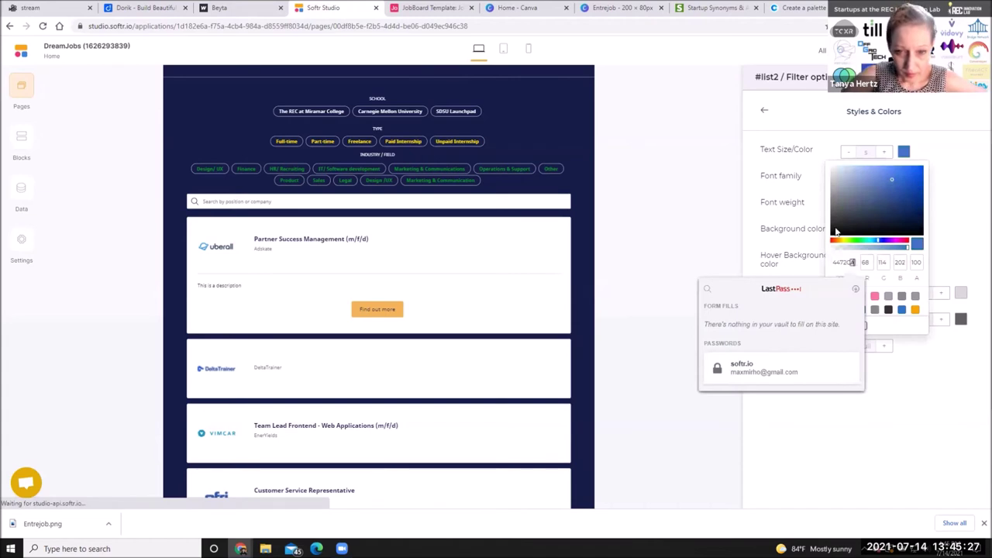
left_click(574, 238)
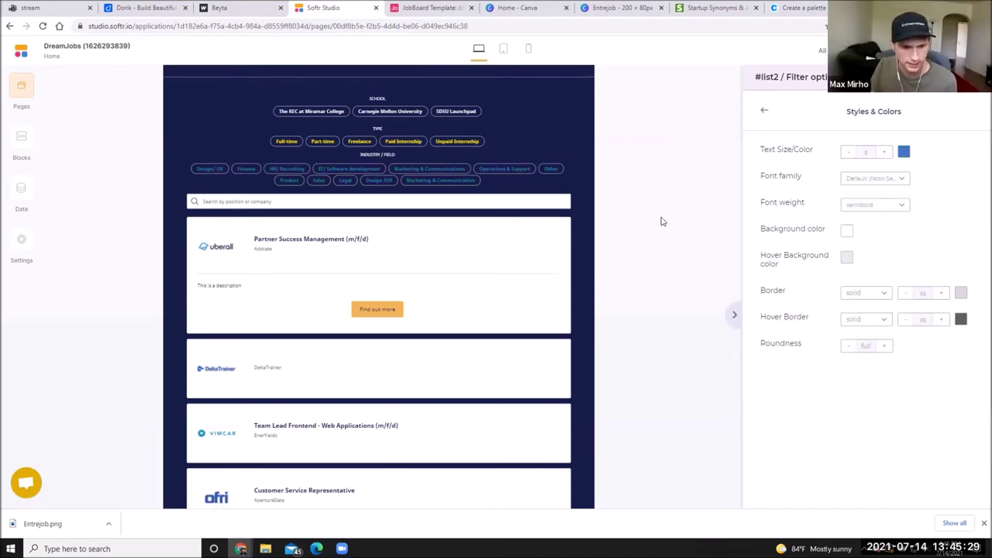
scroll(659, 219, "up", 3)
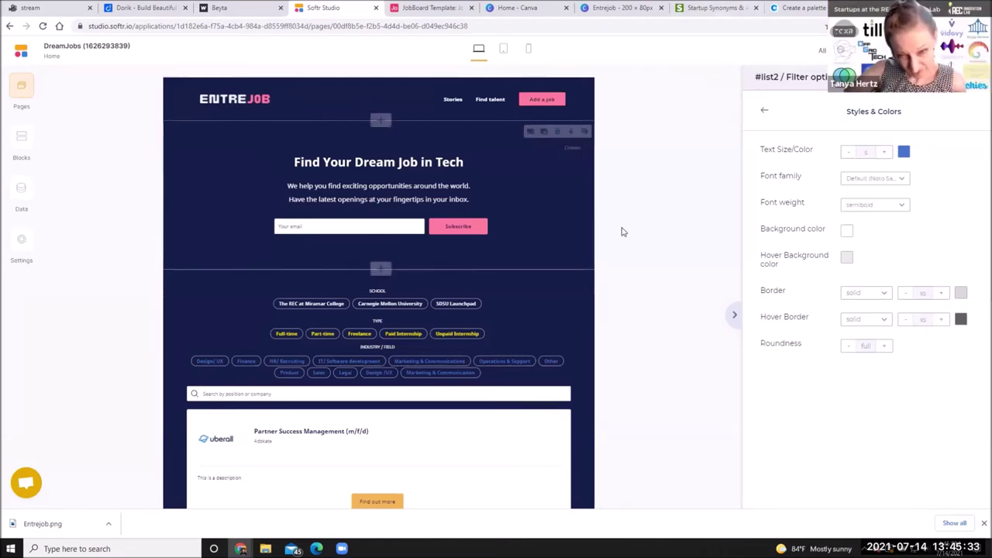
scroll(624, 232, "down", 1)
scroll(624, 235, "down", 4)
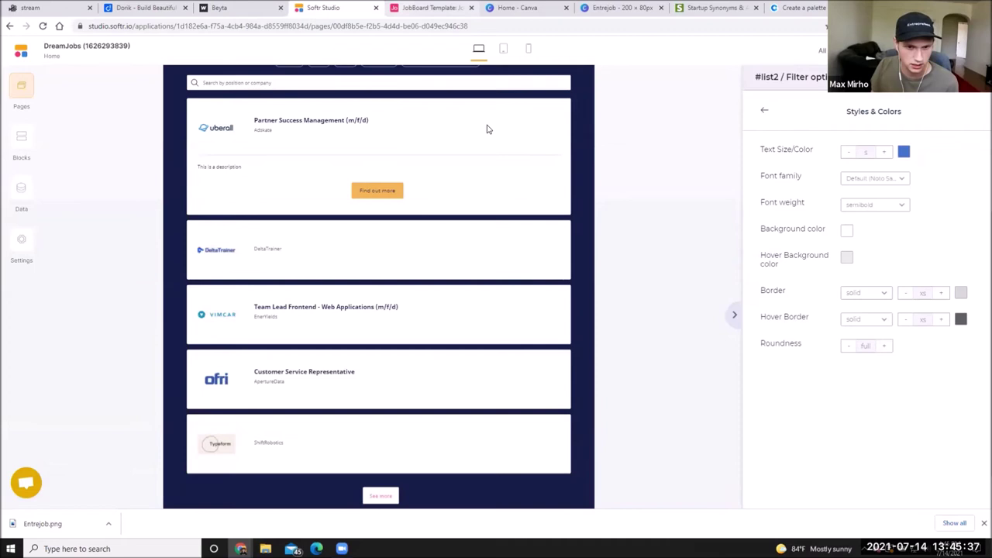
Review the recoloured home page, set the app's subdomain to entrejob and publish it.
scroll(488, 128, "up", 5)
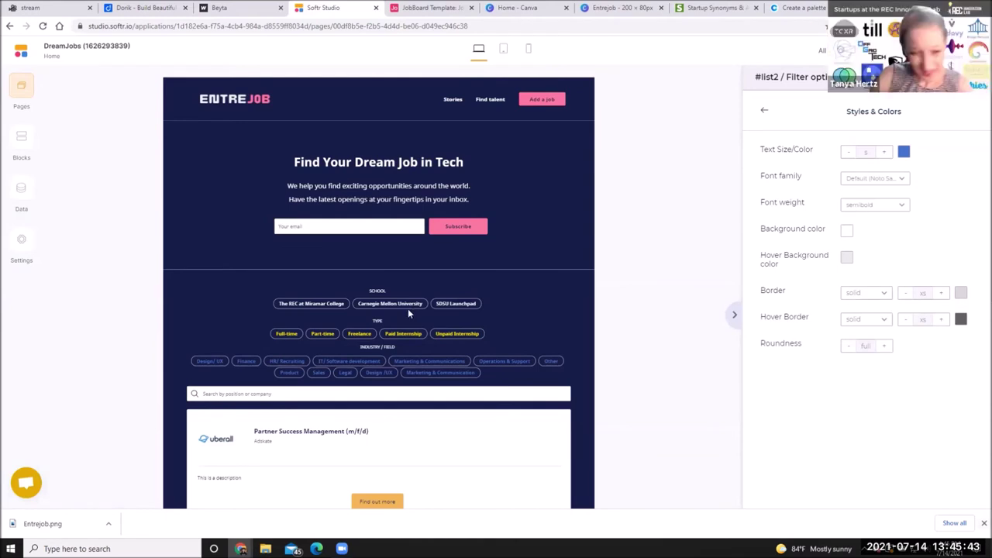
scroll(543, 99, "down", 2)
scroll(543, 99, "up", 2)
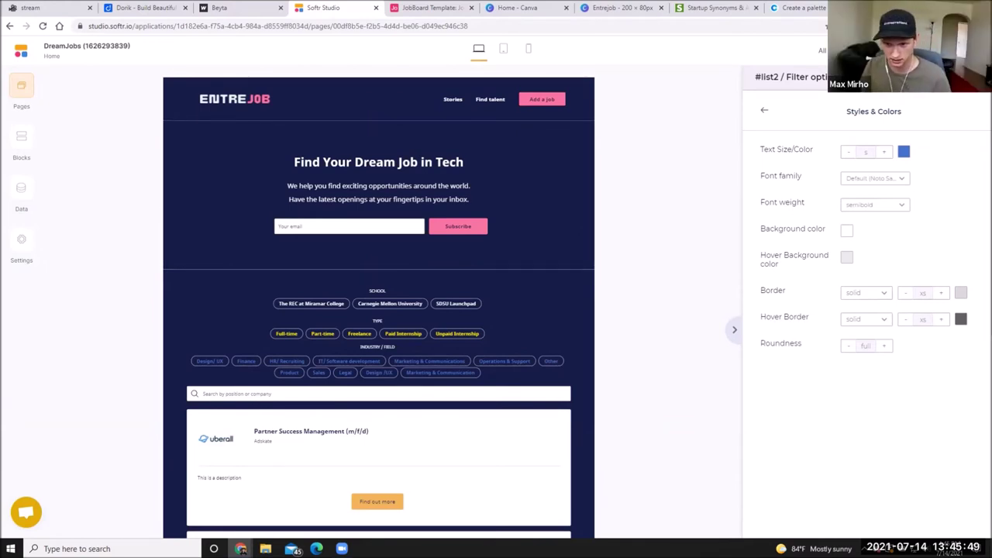
left_click(903, 152)
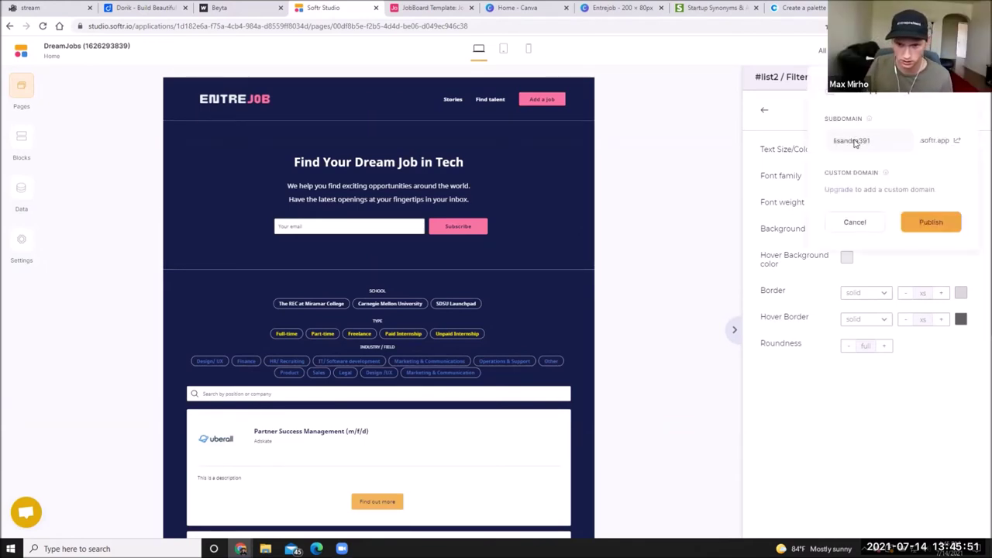
key("Escape")
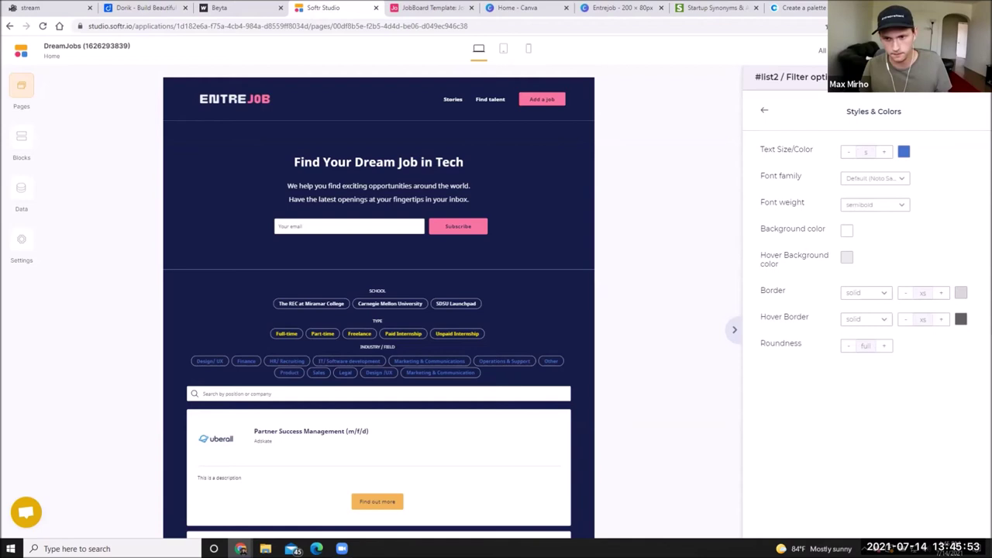
type("entrejob")
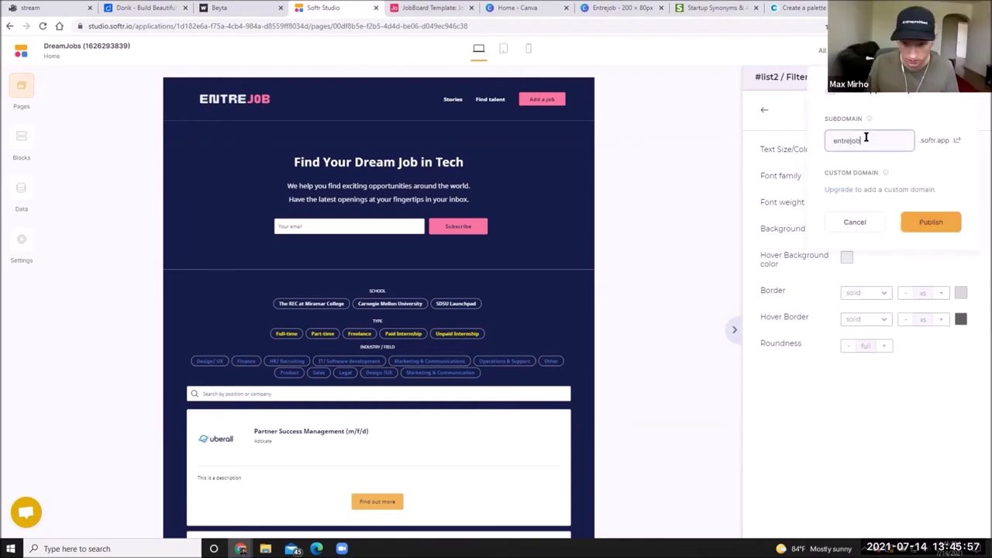
left_click(929, 223)
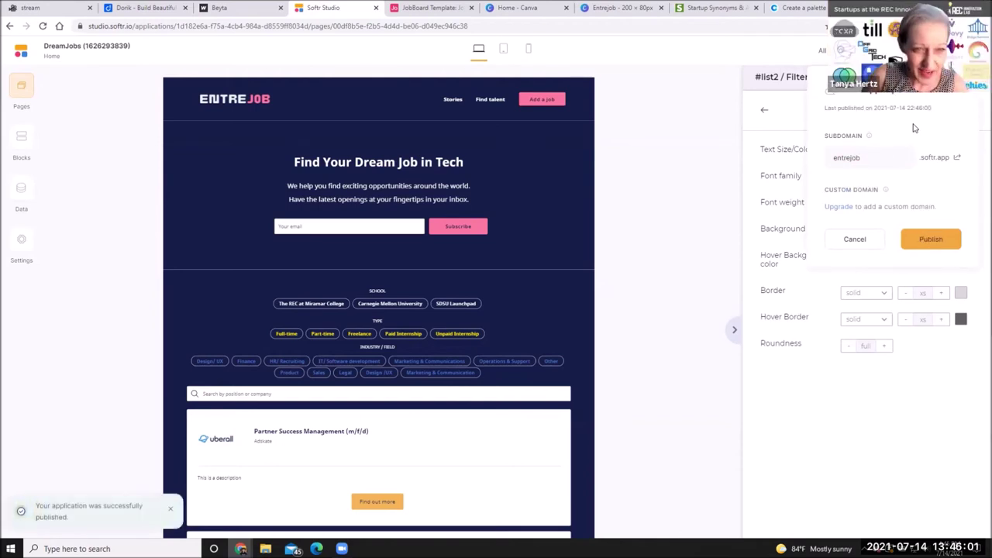
Open the published entrejob.softr.app site, load more job listings and look over the page from header to end.
left_click(958, 157)
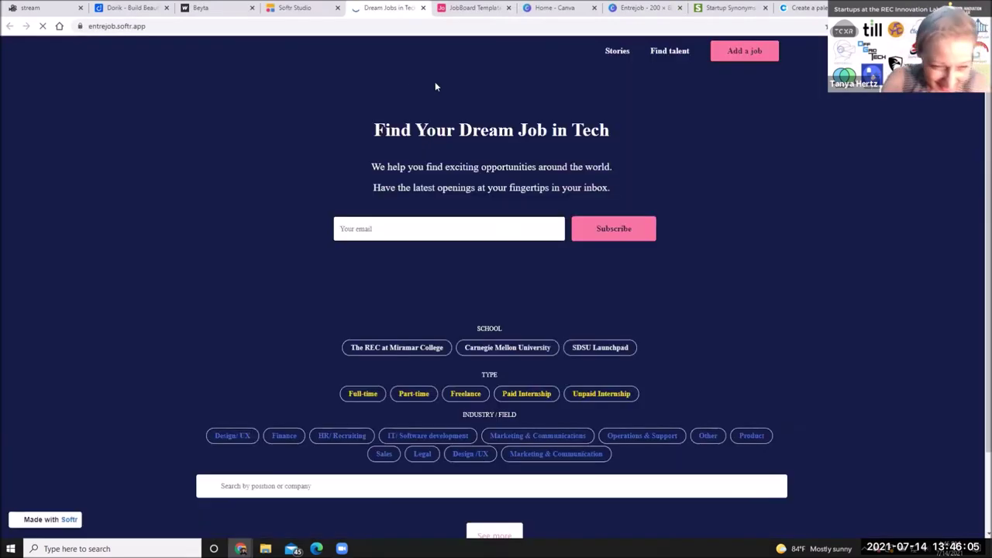
scroll(186, 203, "down", 1)
scroll(186, 203, "down", 7)
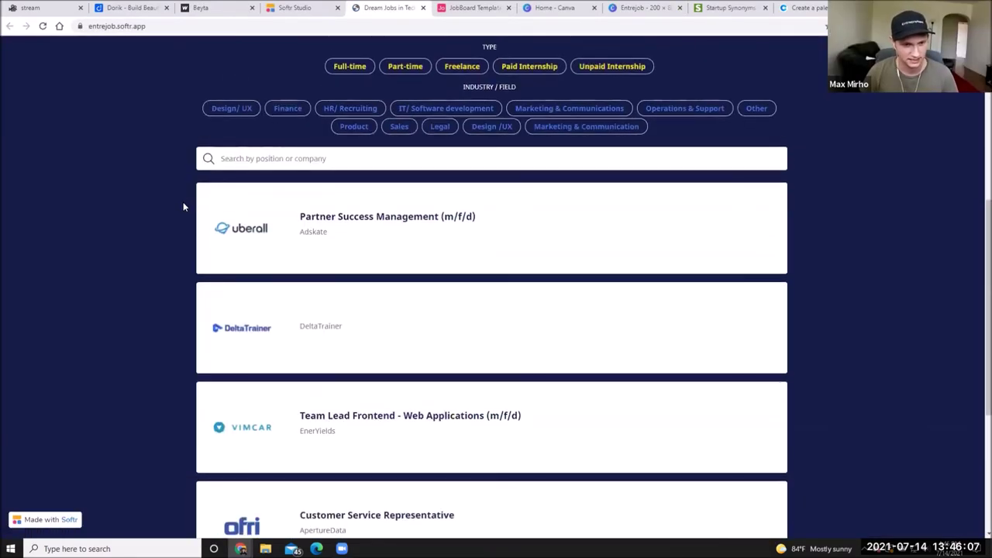
left_click(494, 440)
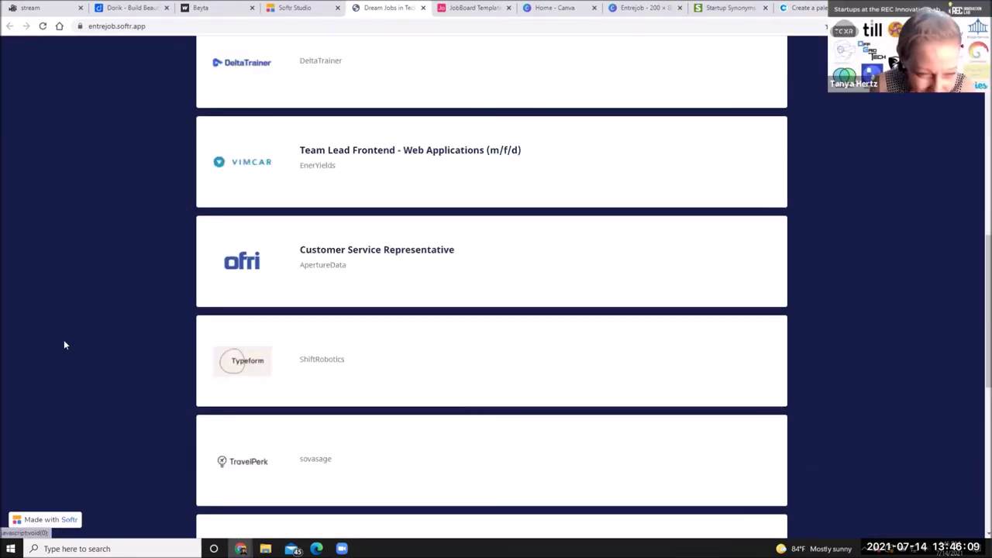
scroll(89, 334, "down", 5)
scroll(90, 337, "down", 2)
scroll(89, 337, "up", 15)
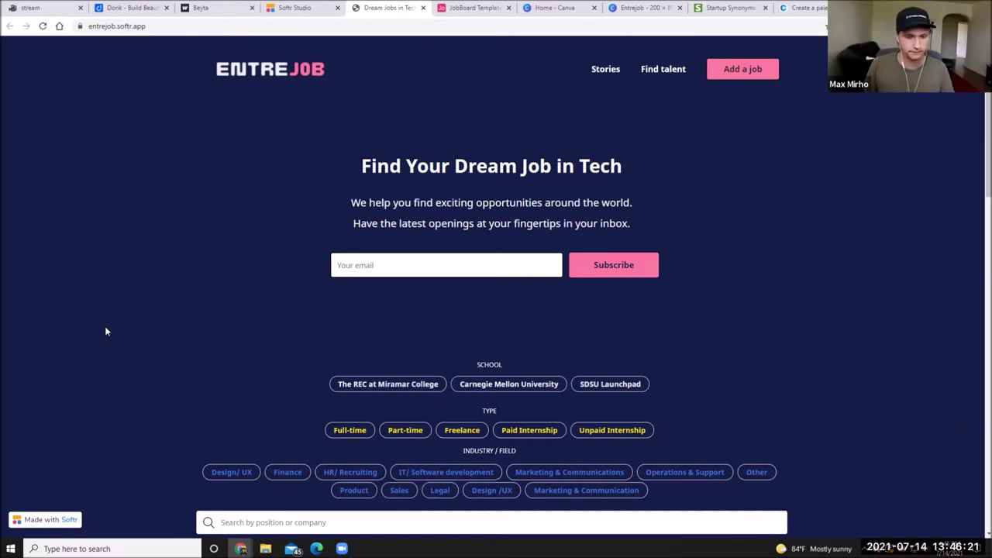
scroll(372, 185, "down", 1)
scroll(372, 185, "up", 1)
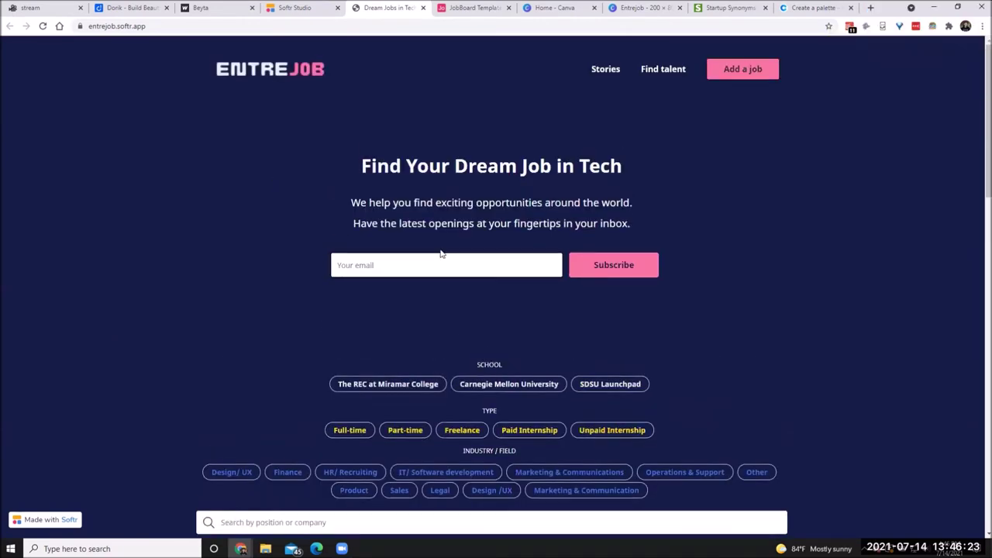
left_click(385, 258)
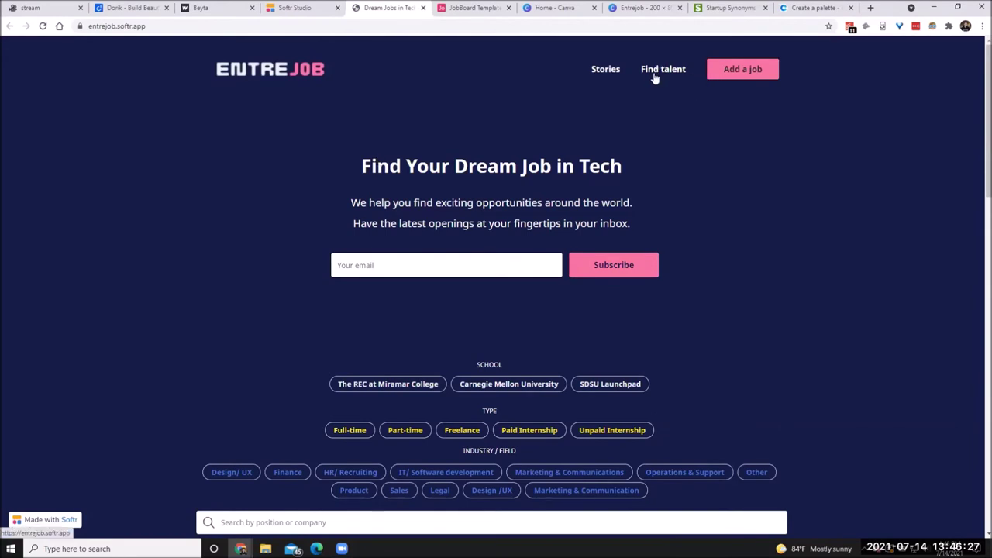
Close the Startup Synonyms page and return to the published Entrejob site.
left_click(731, 7)
key("ctrl+w")
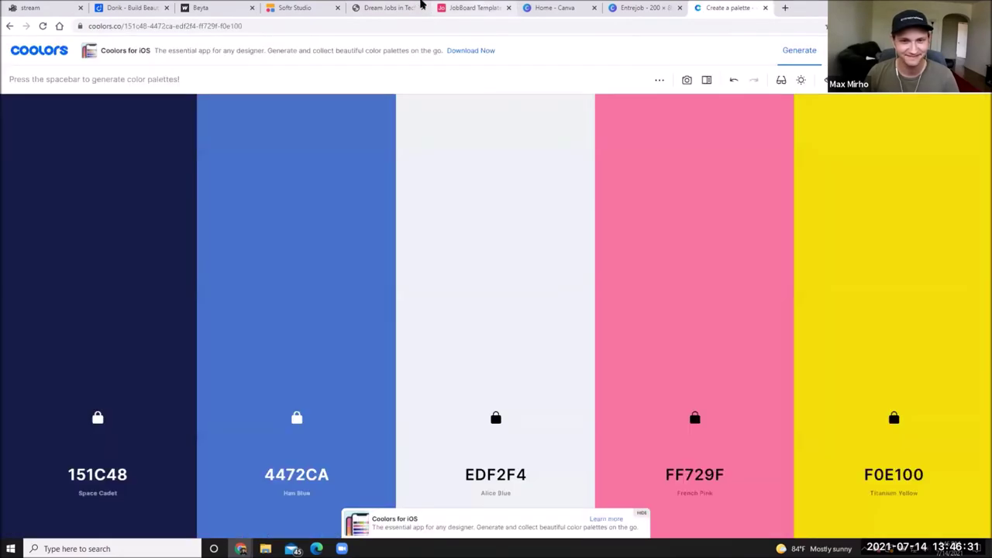
left_click(466, 7)
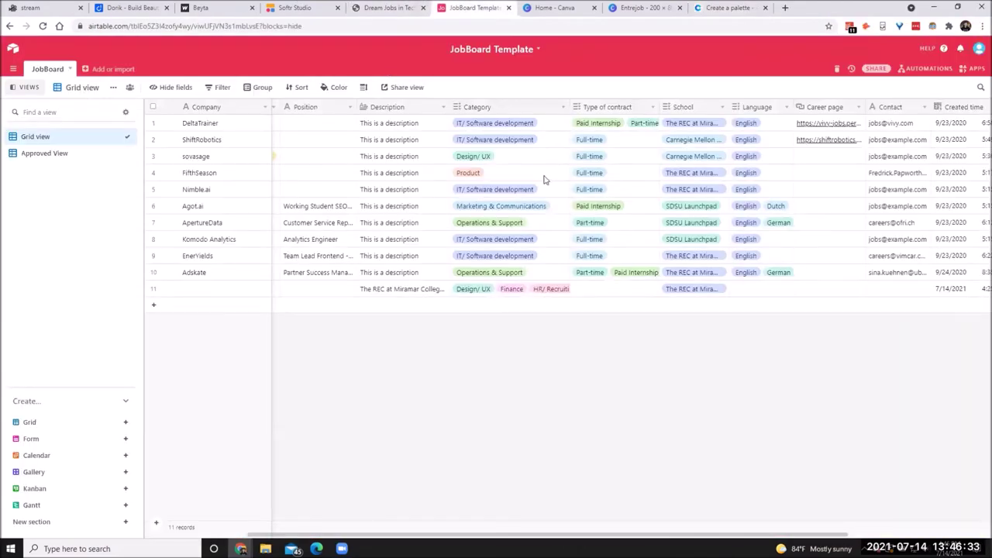
key("ctrl+4")
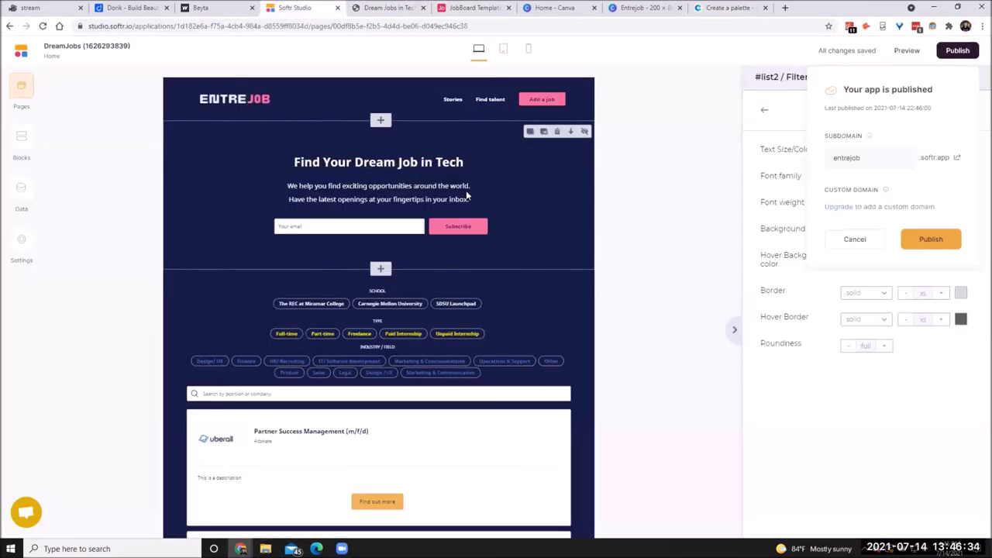
key("ctrl+9")
left_click(419, 7)
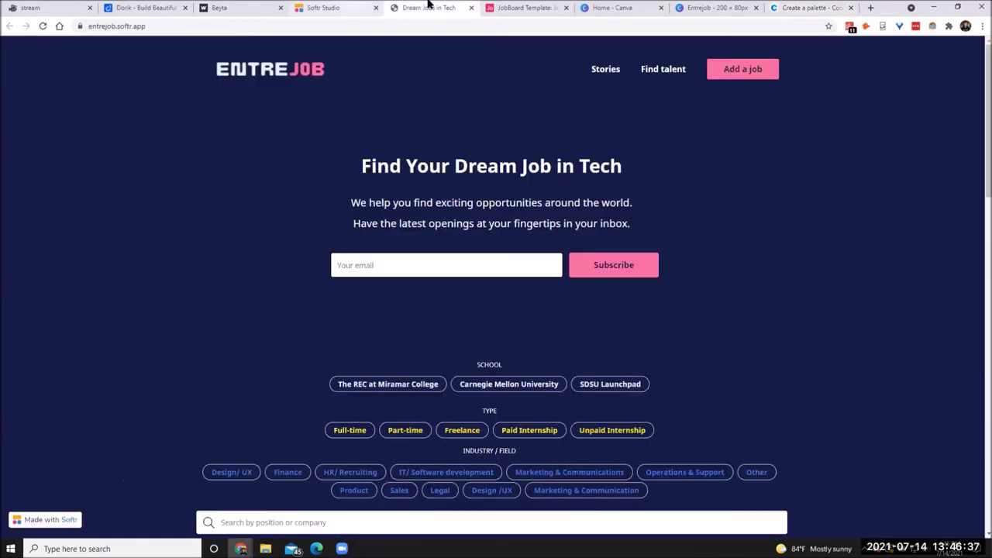
left_click(264, 25)
key("BackSpace")
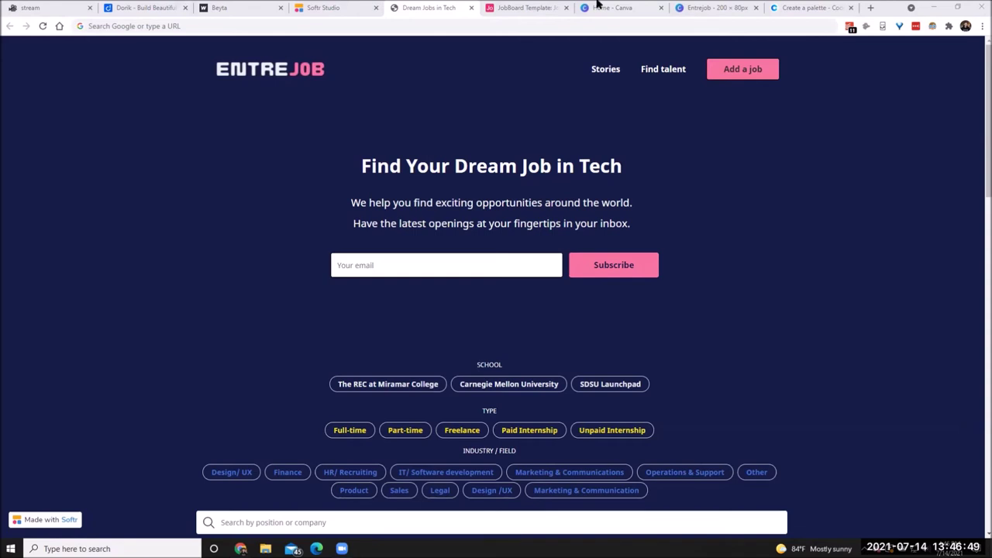
Switch to the Airtable JobBoard table and examine the company records with their logo, industry, position and description fields.
left_click(527, 7)
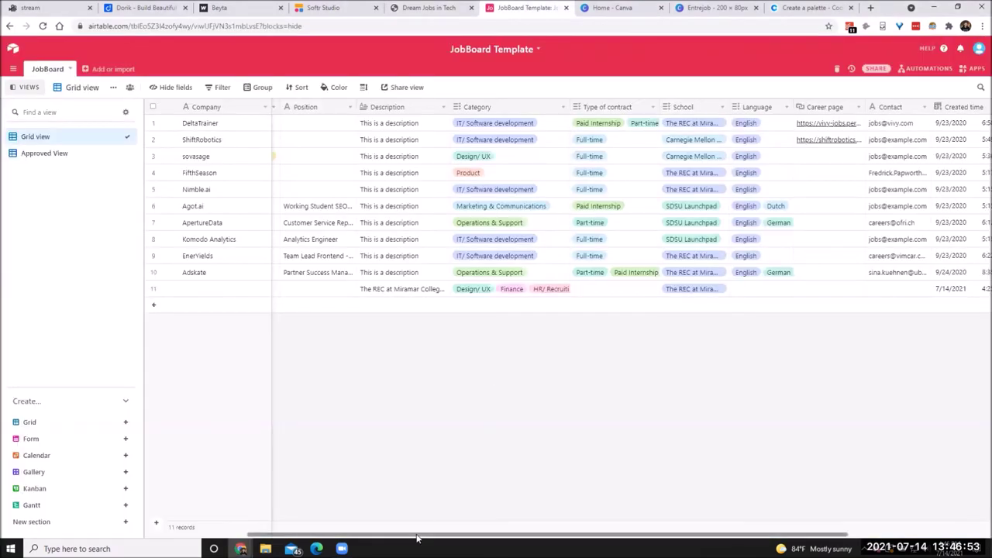
scroll(395, 367, "left", 3)
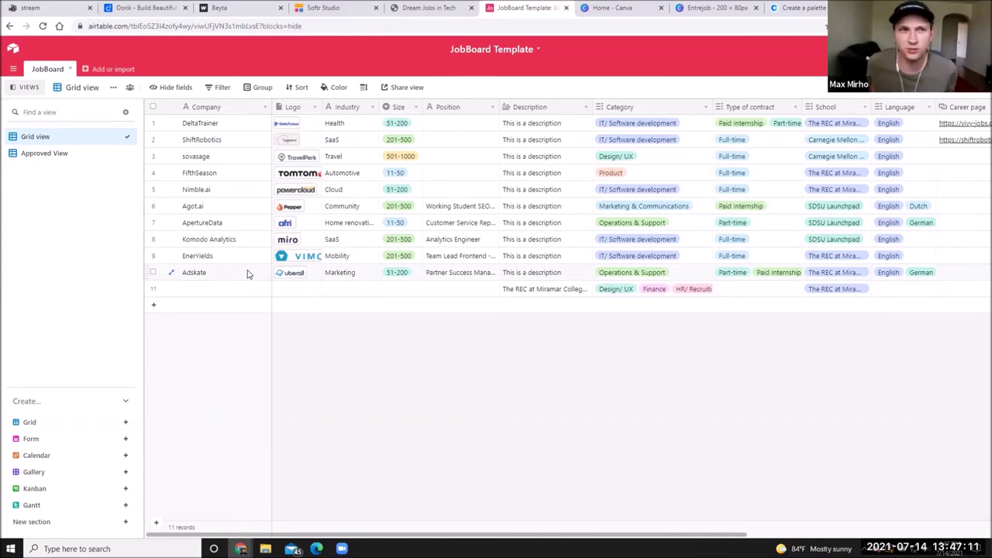
left_click(213, 295)
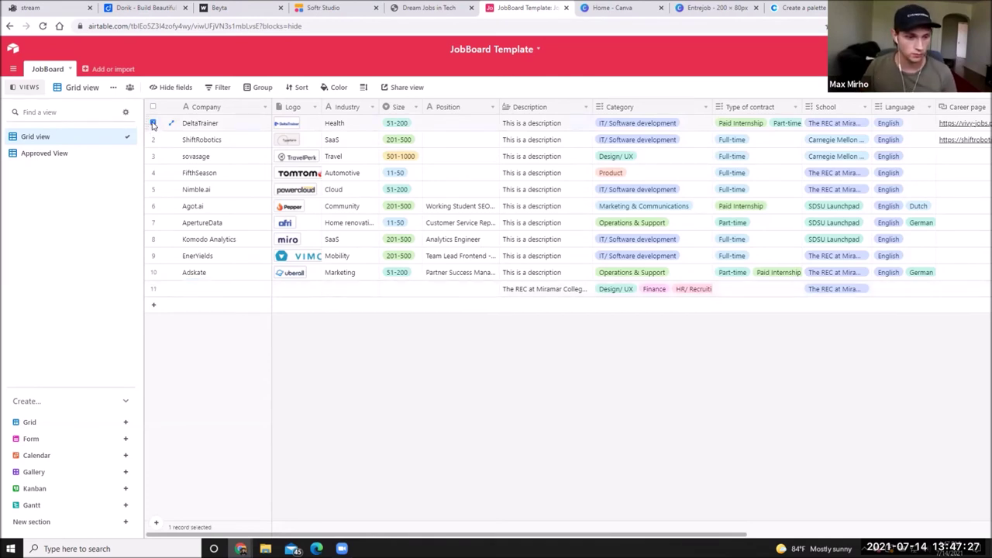
left_click(210, 130)
left_click(233, 141)
left_click(260, 127)
left_click(510, 124)
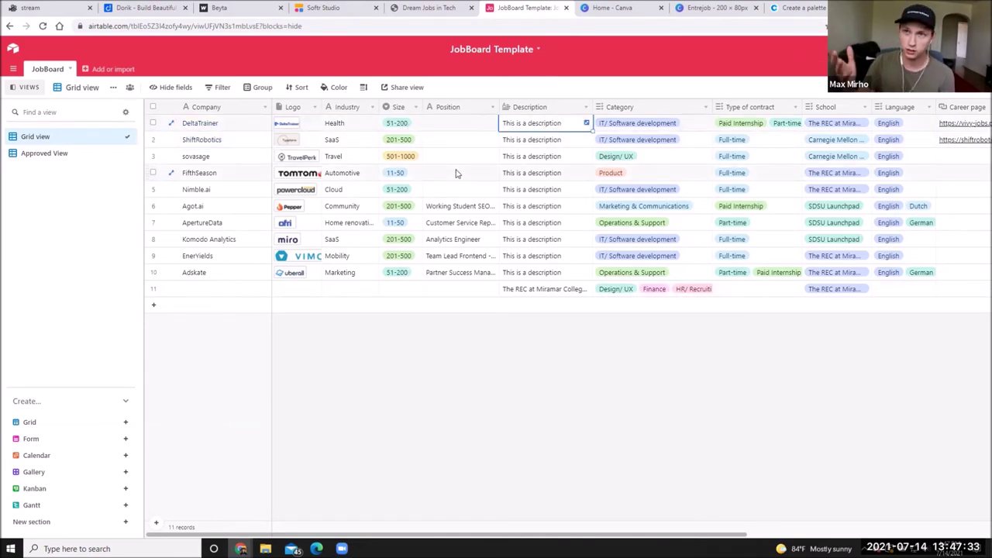
left_click(349, 382)
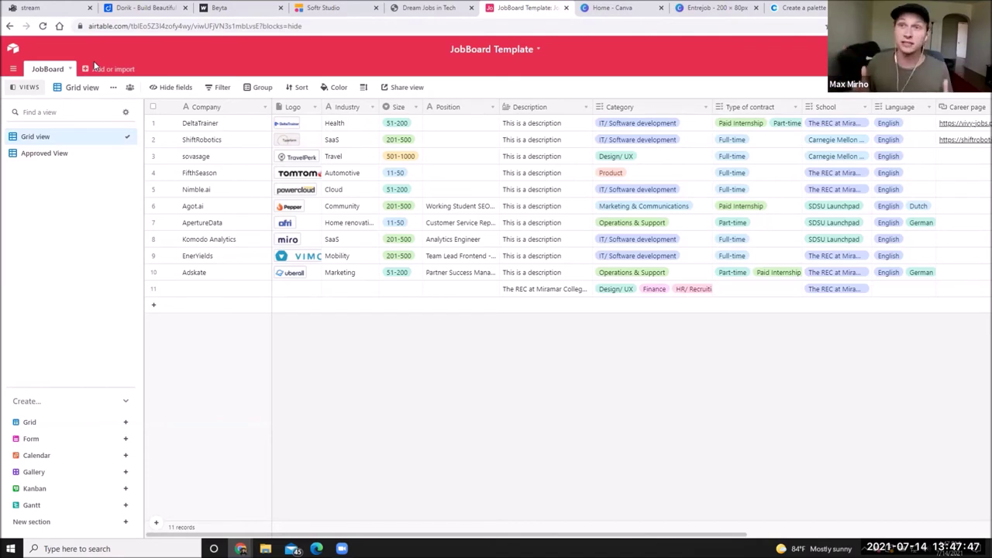
left_click(346, 7)
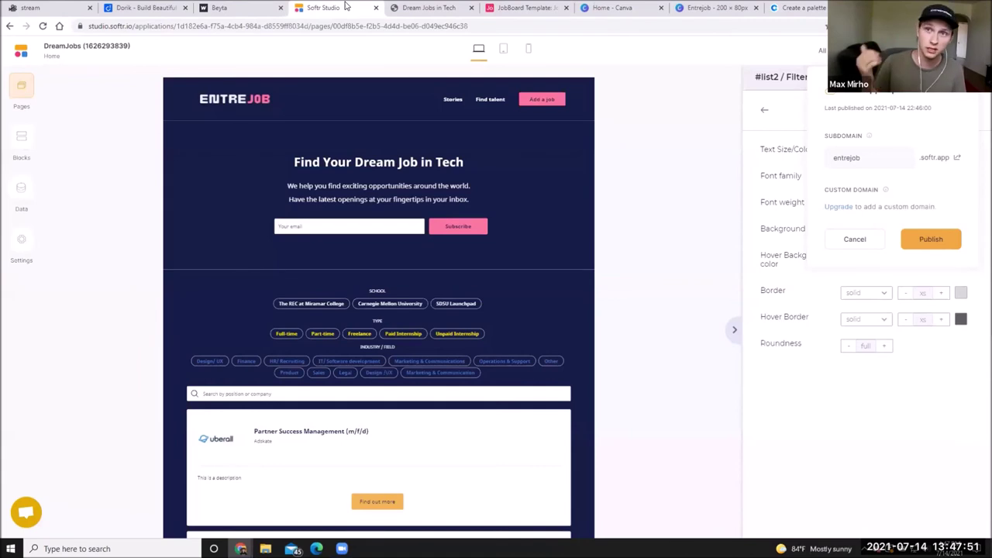
left_click(502, 6)
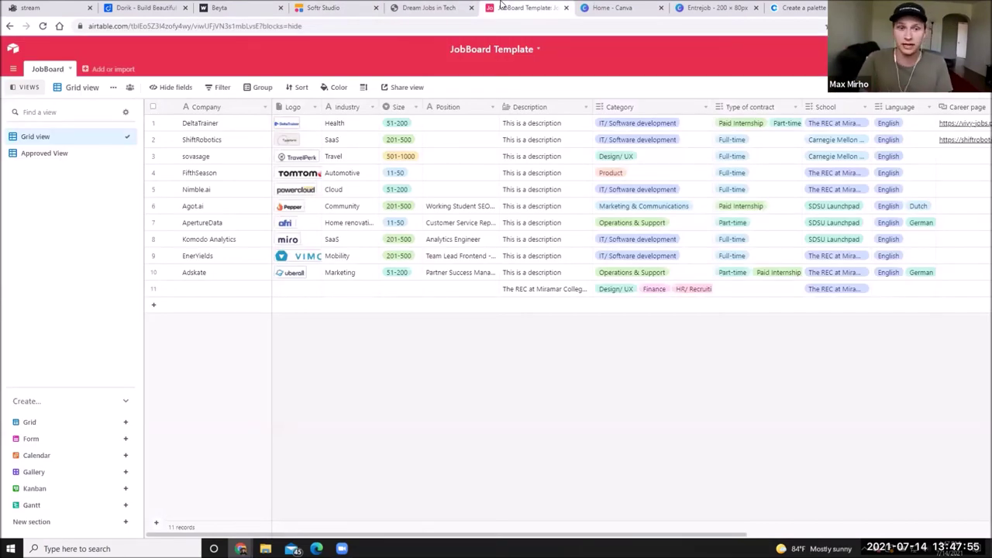
left_click(333, 6)
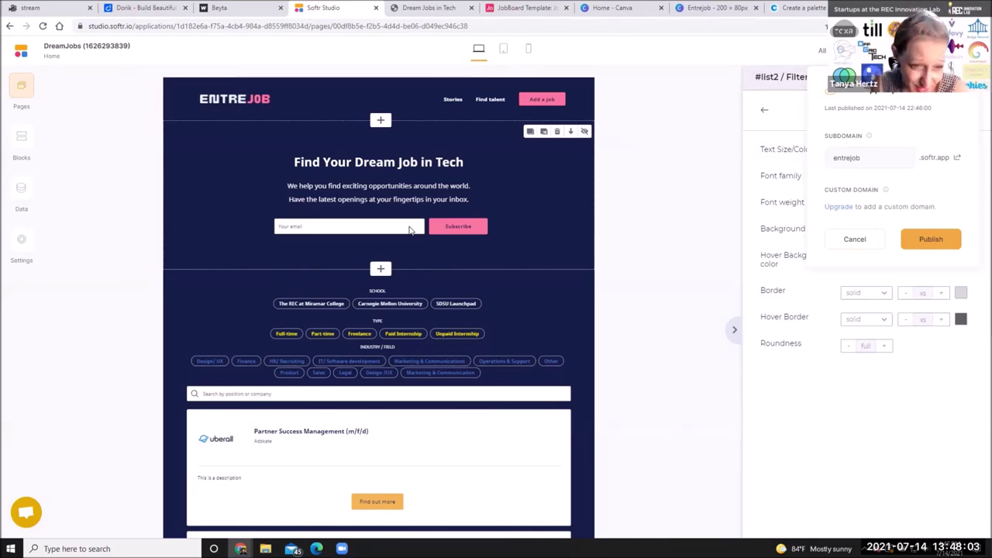
Create an empty table in Airtable's JobBoard Template base and name it Companies.
left_click(513, 7)
left_click(112, 69)
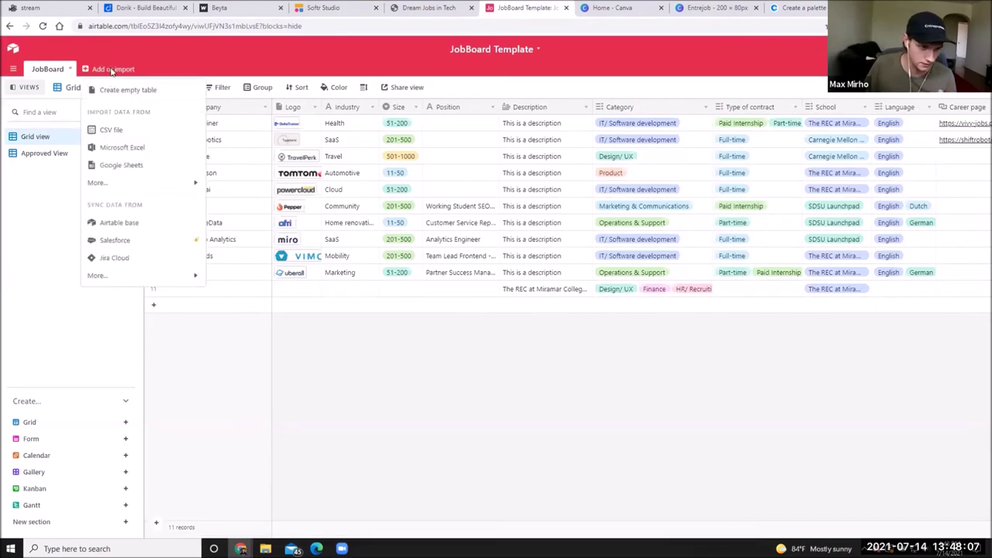
left_click(109, 88)
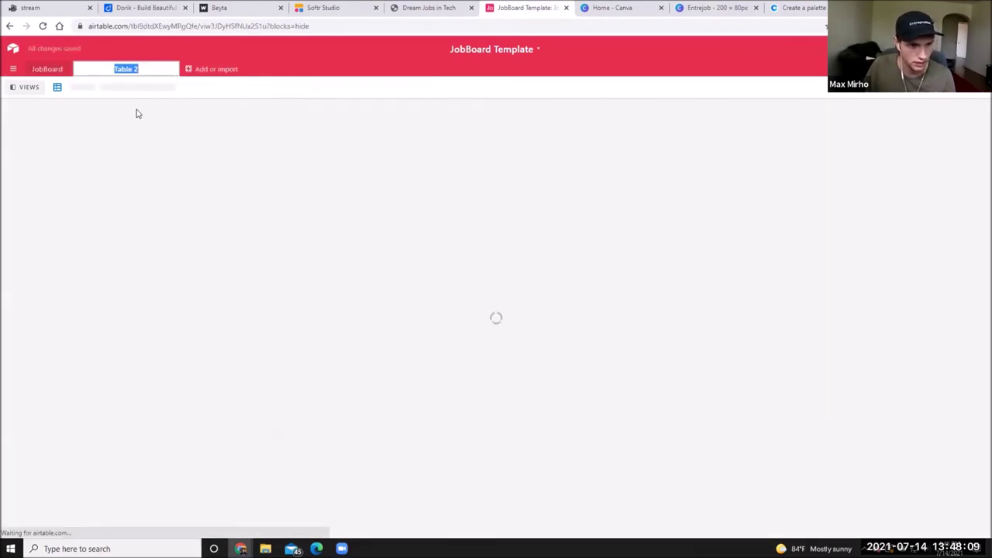
key("Return")
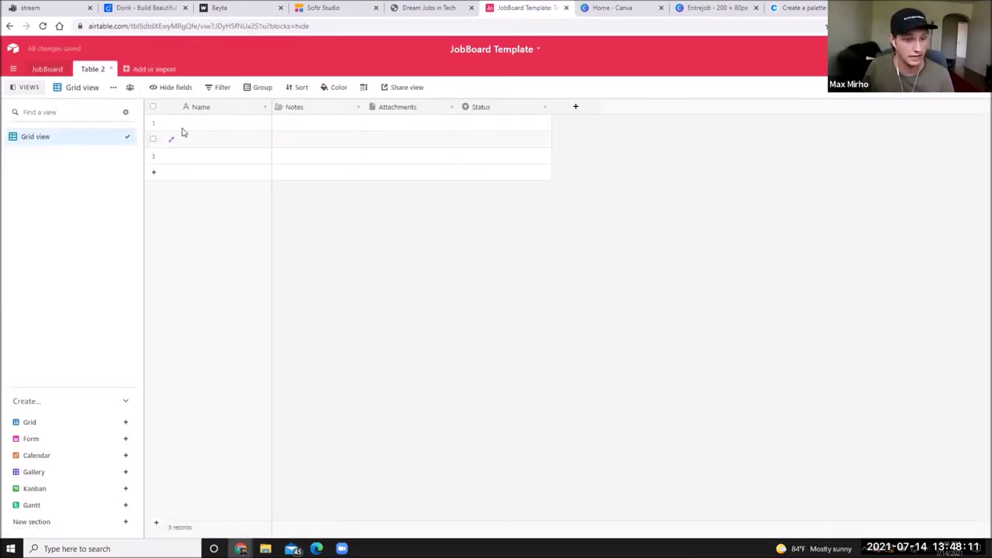
left_click(45, 69)
left_click(91, 69)
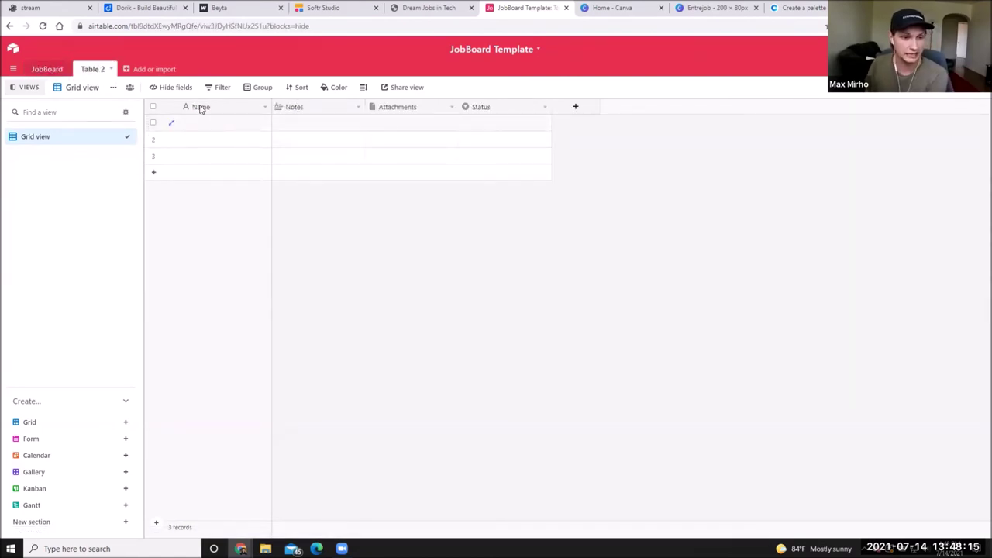
left_click(101, 69)
left_click(133, 93)
type("Companies")
left_click(337, 221)
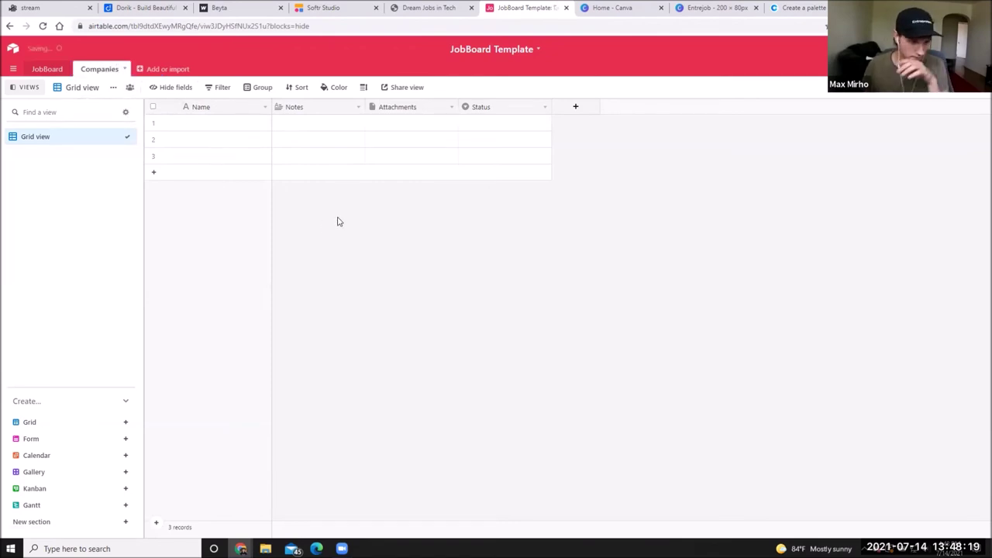
Revisit the JobBoard table, open the Add a job page on the published Entrejob site and examine its form fields.
left_click(48, 70)
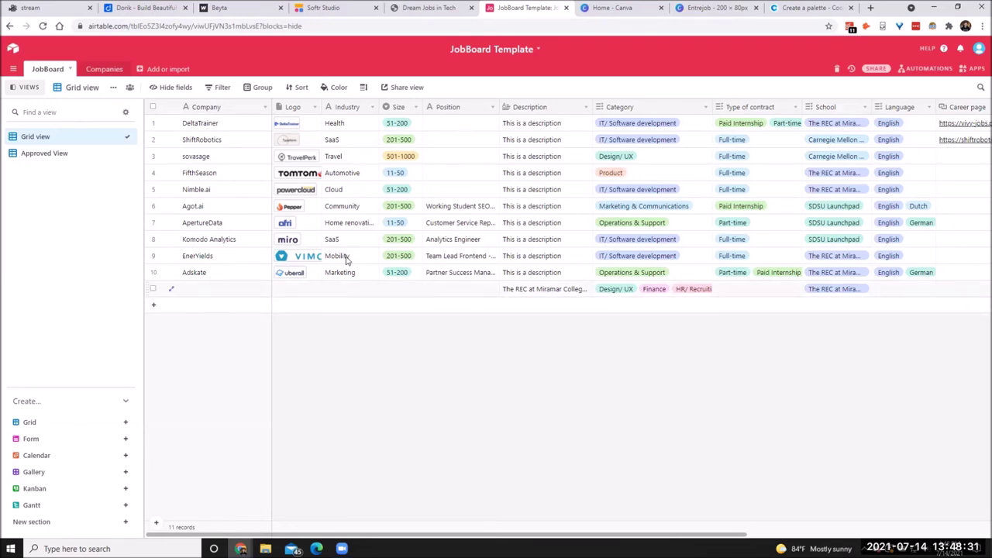
left_click(321, 6)
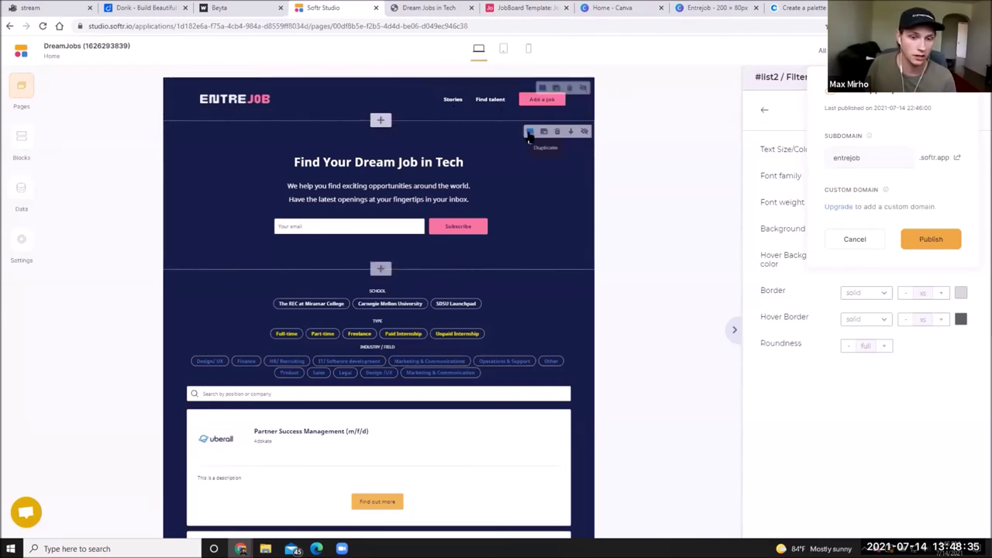
left_click(429, 8)
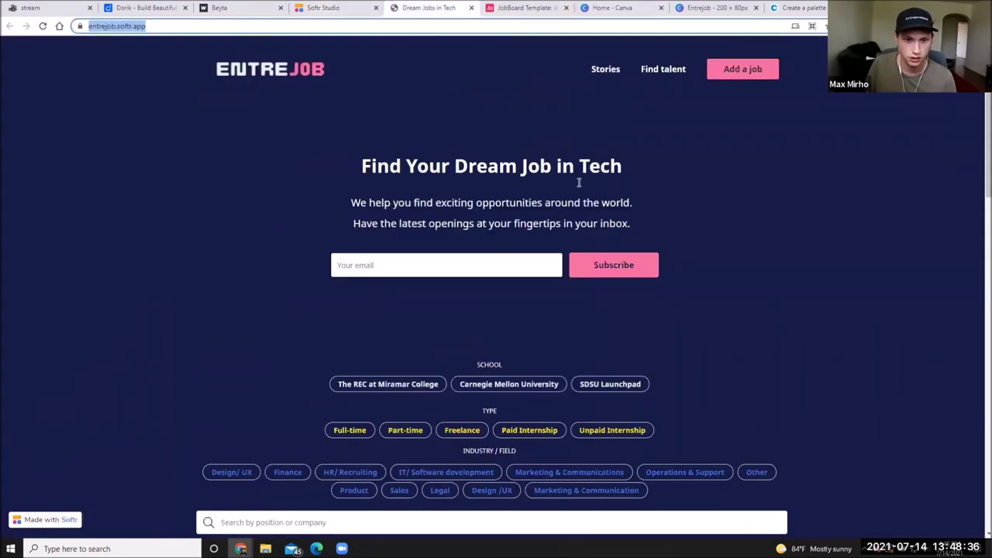
left_click(732, 75)
scroll(480, 229, "down", 2)
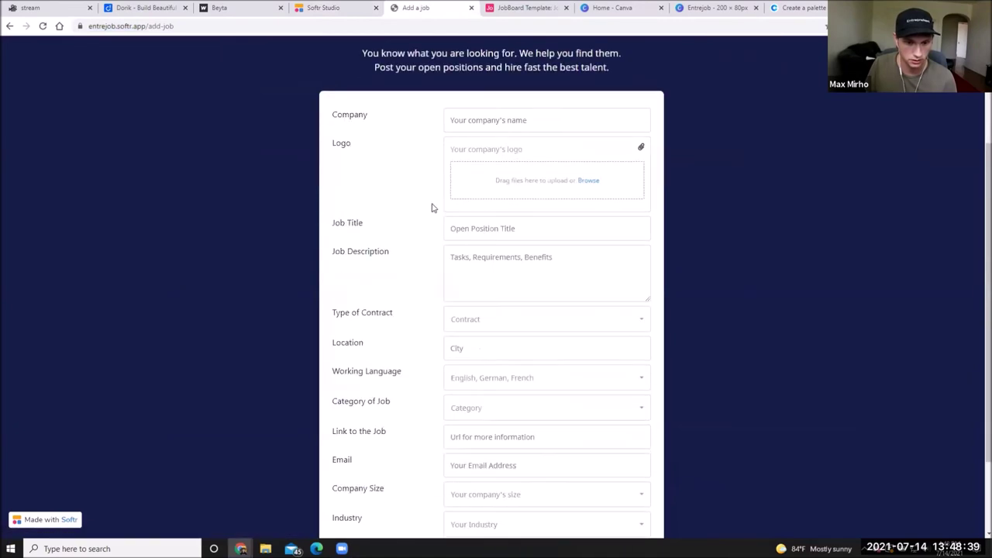
scroll(581, 259, "down", 2)
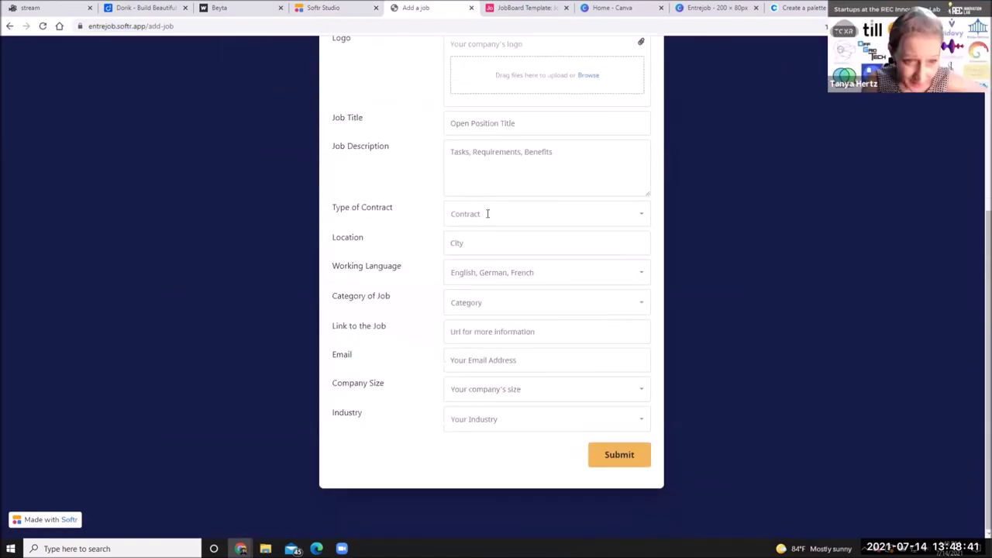
Review the fields of the Add a Job form and return to the Entrejob home page.
scroll(500, 348, "up", 4)
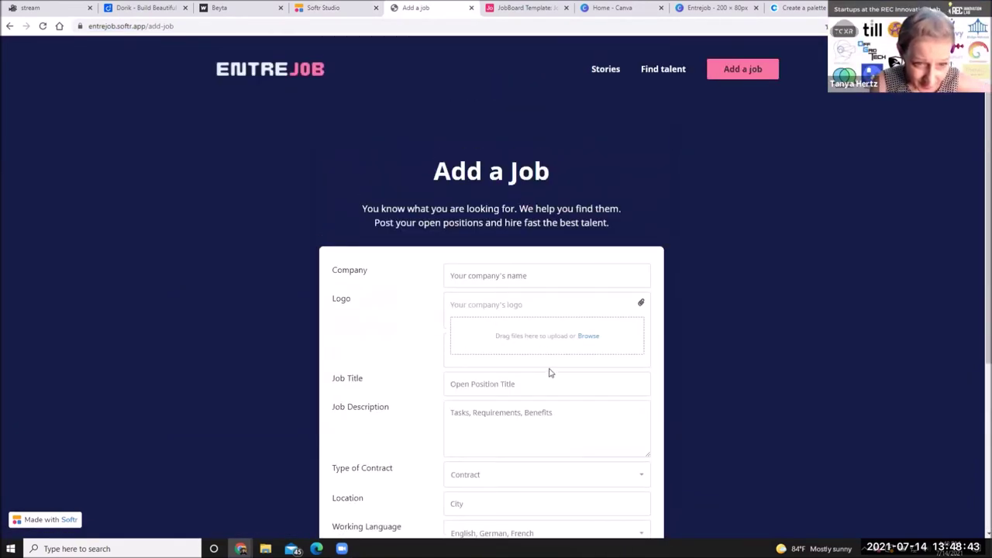
scroll(542, 369, "down", 3)
scroll(558, 267, "up", 3)
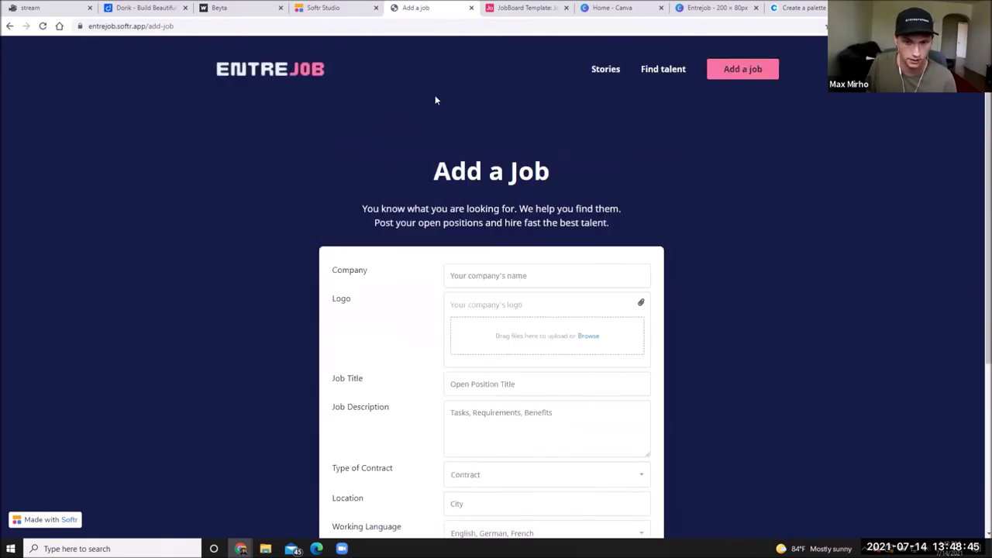
left_click(289, 74)
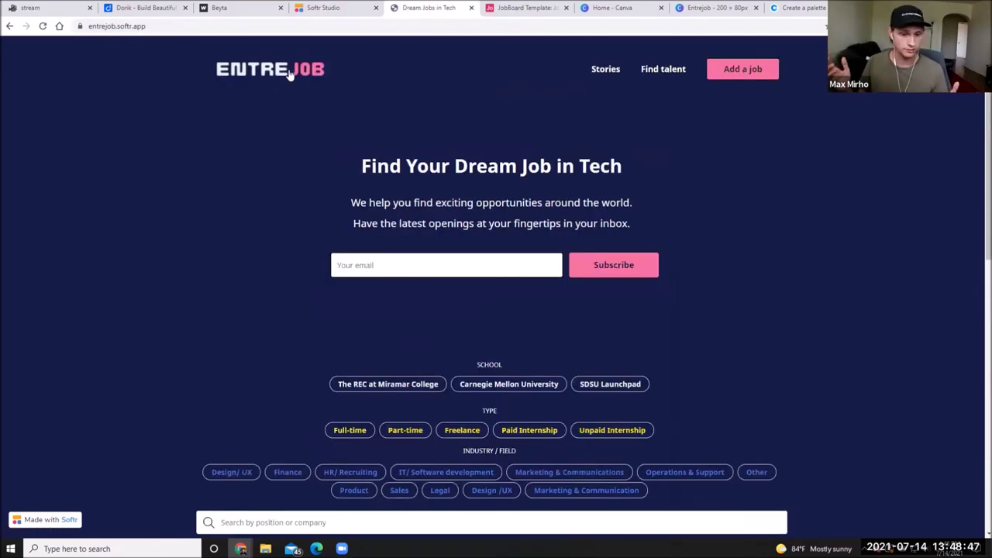
Check the Airtable JobBoard table, switch to Softr Studio and close the publishing dialog without publishing again.
left_click(510, 7)
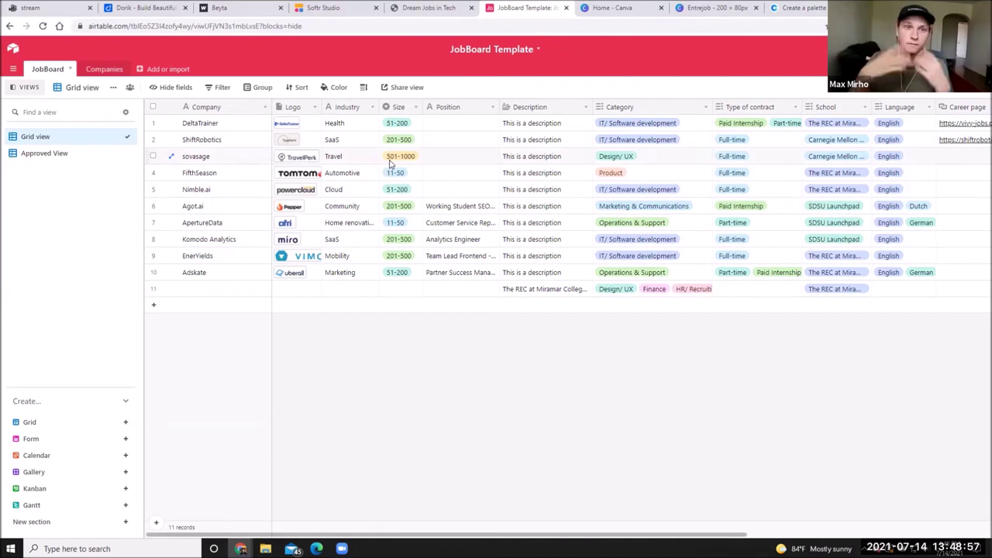
left_click(316, 7)
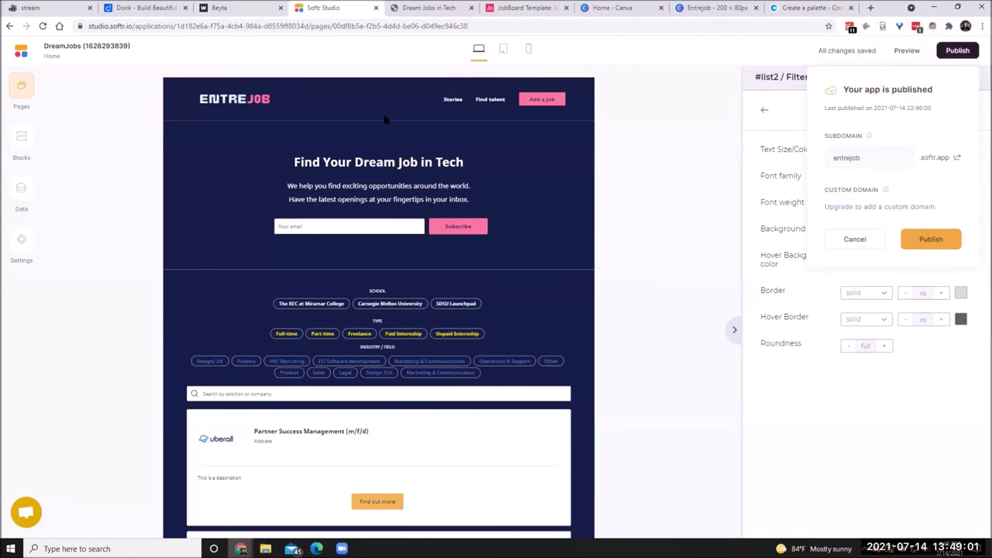
left_click(867, 240)
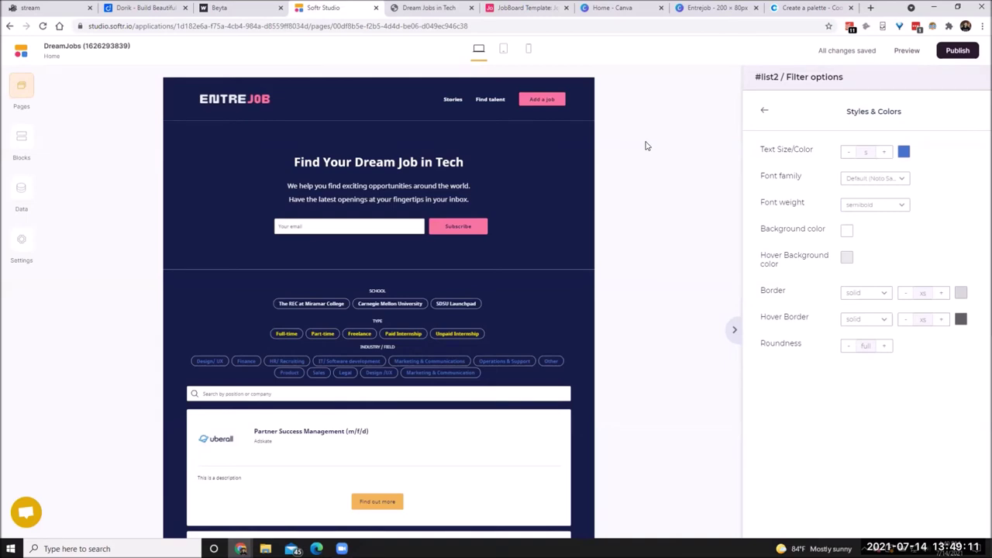
Return to Airtable's JobBoard table and examine how the company, logo and position fields are filled in.
left_click(517, 8)
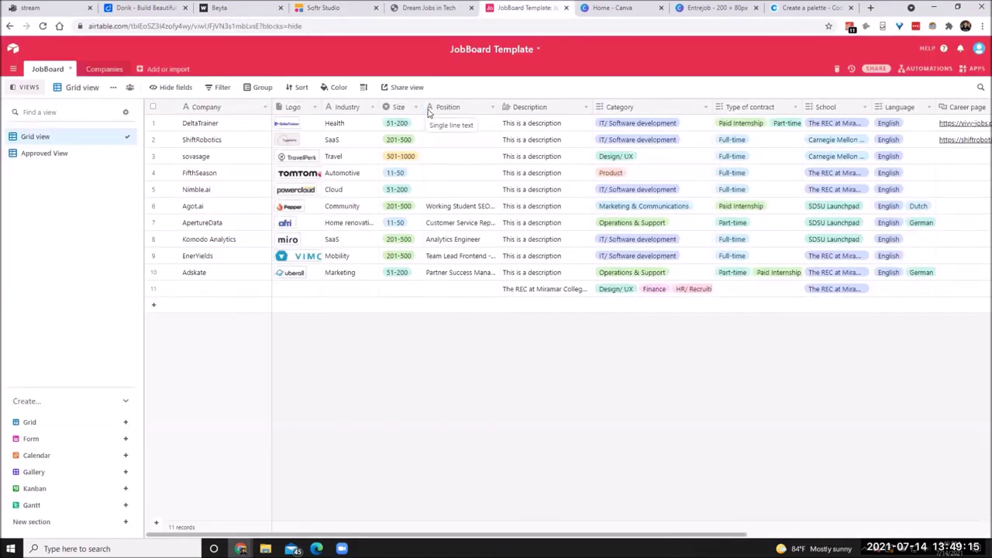
left_click_drag(225, 124, 797, 277)
left_click(769, 340)
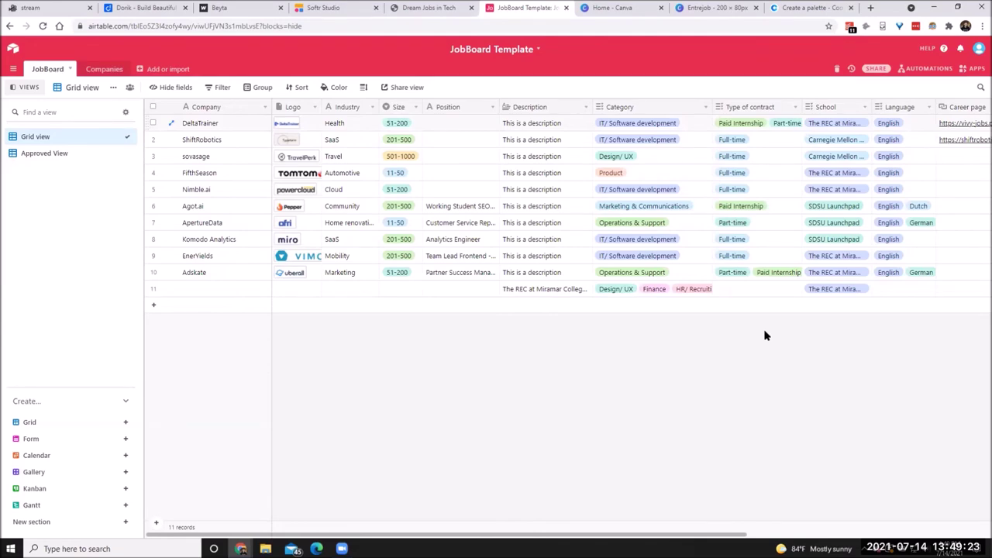
left_click(338, 7)
left_click(515, 6)
key("ctrl+4")
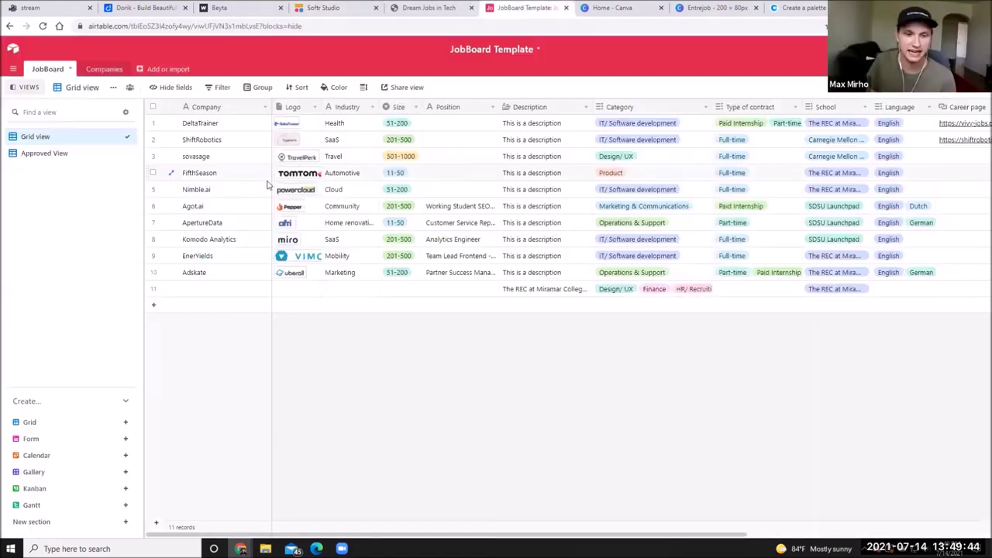
left_click(520, 8)
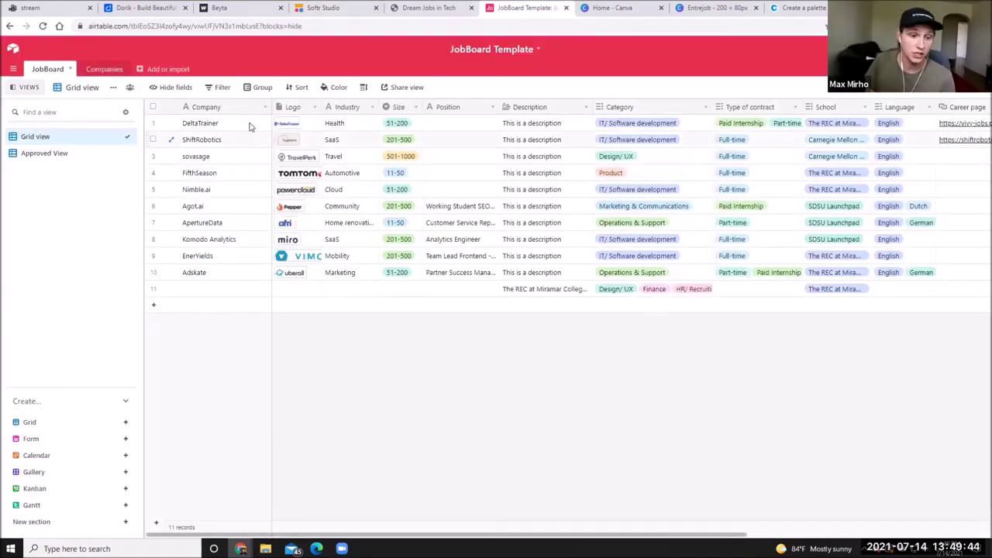
left_click(453, 189)
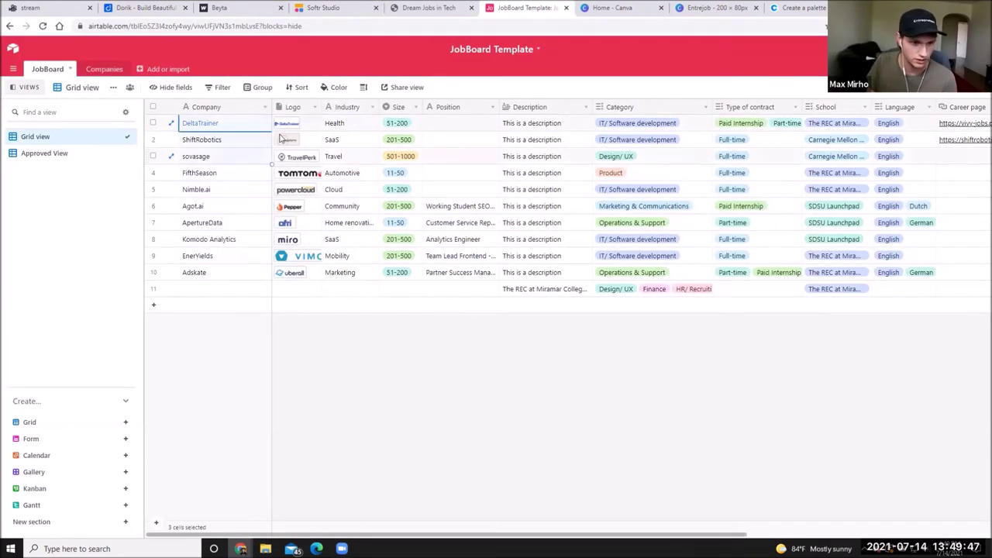
left_click(305, 127)
left_click(452, 366)
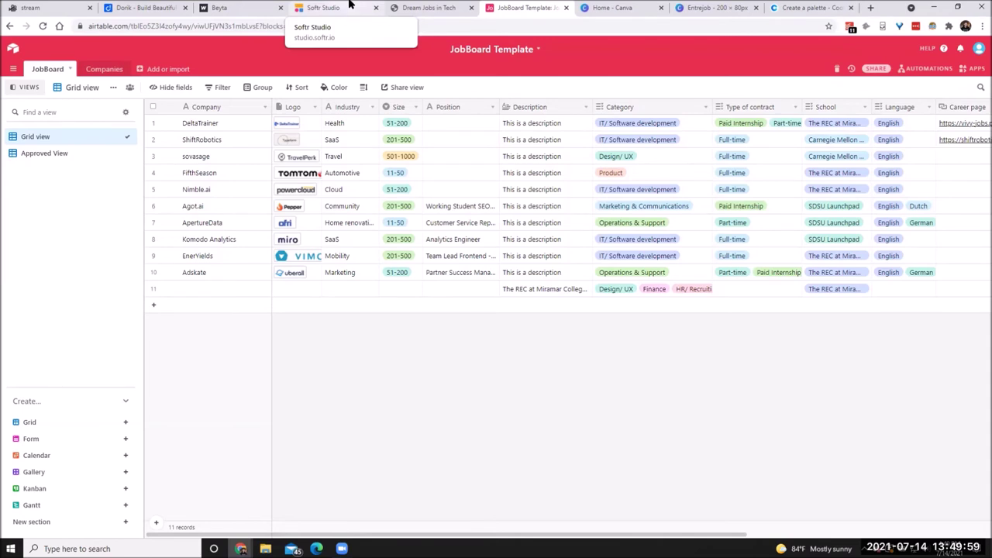
left_click(458, 208)
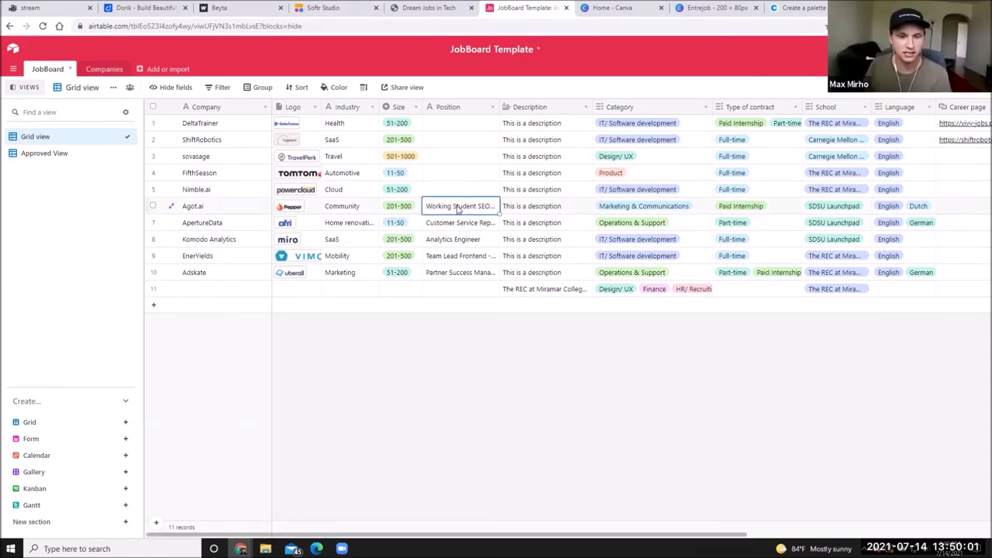
left_click_drag(314, 130, 333, 140)
left_click(434, 308)
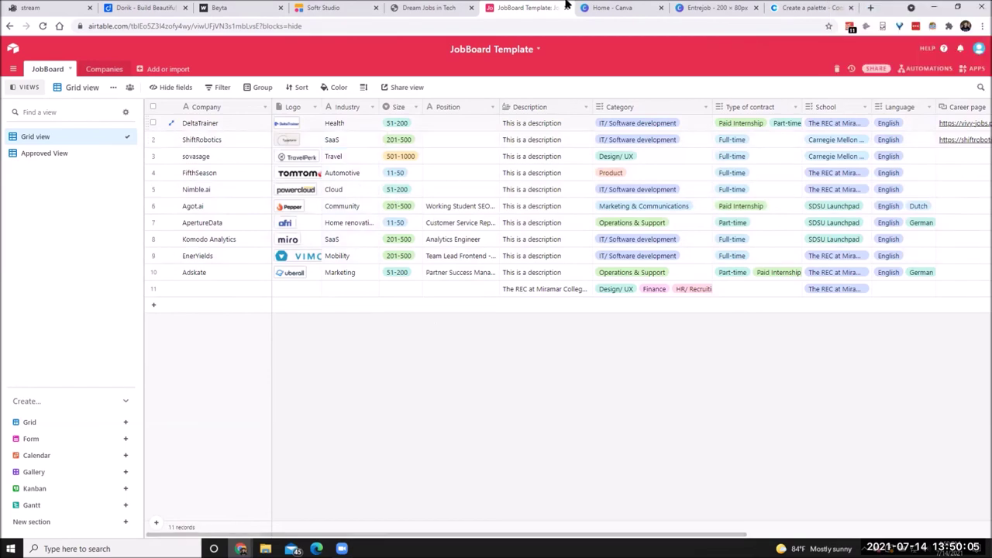
Browse the job listings on the published Entrejob home page, expanding and collapsing individual cards to inspect their details.
left_click(438, 8)
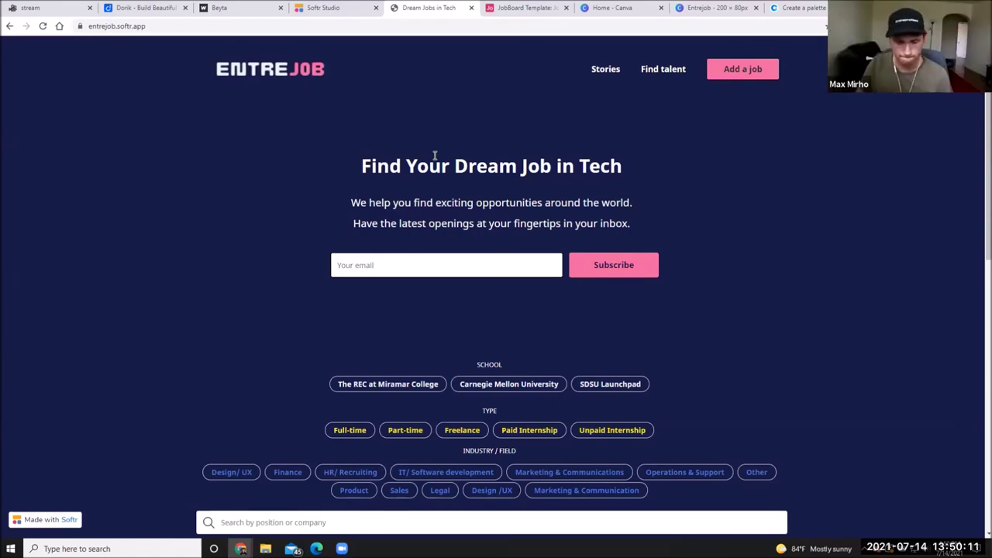
scroll(209, 253, "down", 6)
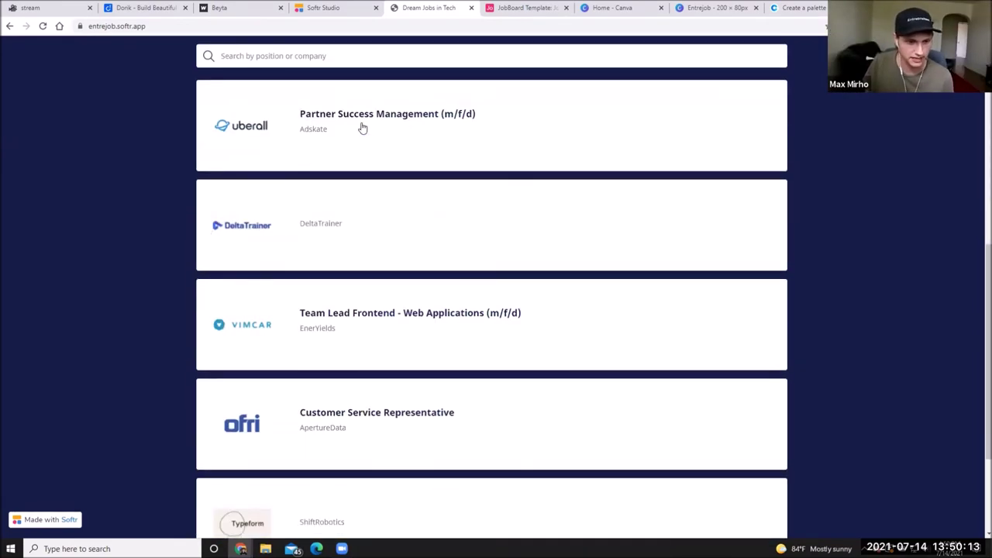
left_click(387, 218)
left_click(435, 214)
left_click(435, 213)
left_click(648, 375)
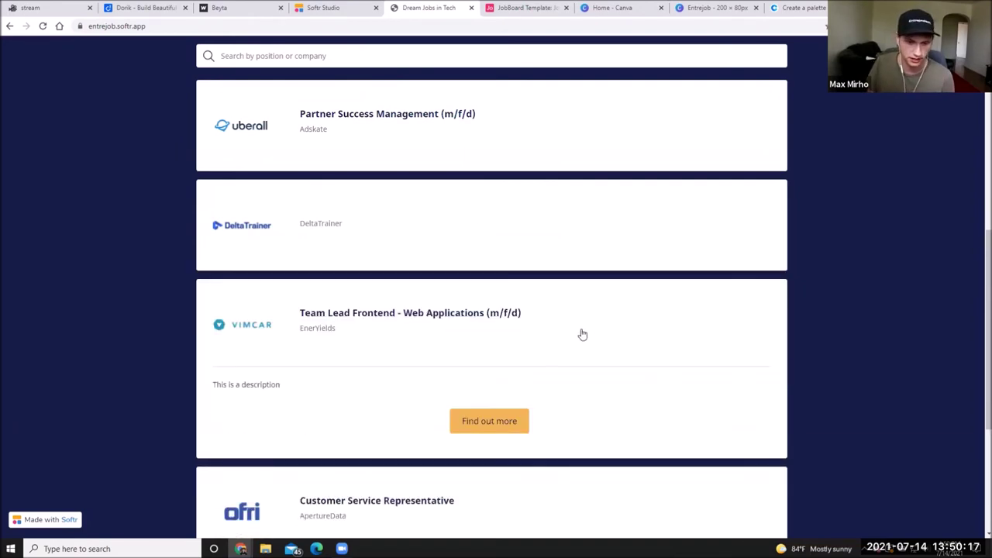
left_click(581, 334)
scroll(519, 250, "down", 2)
scroll(148, 252, "up", 7)
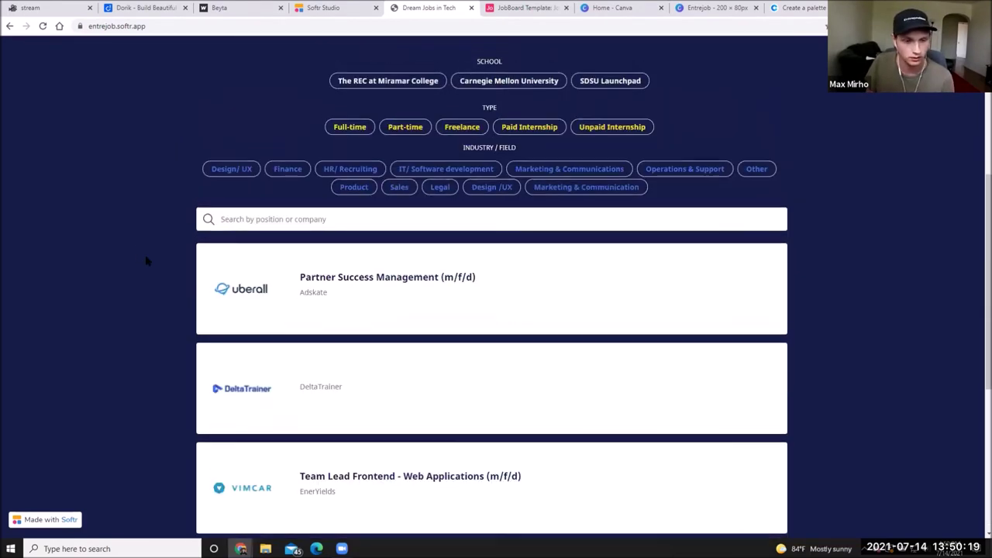
scroll(587, 373, "down", 2)
left_click(540, 315)
left_click(540, 317)
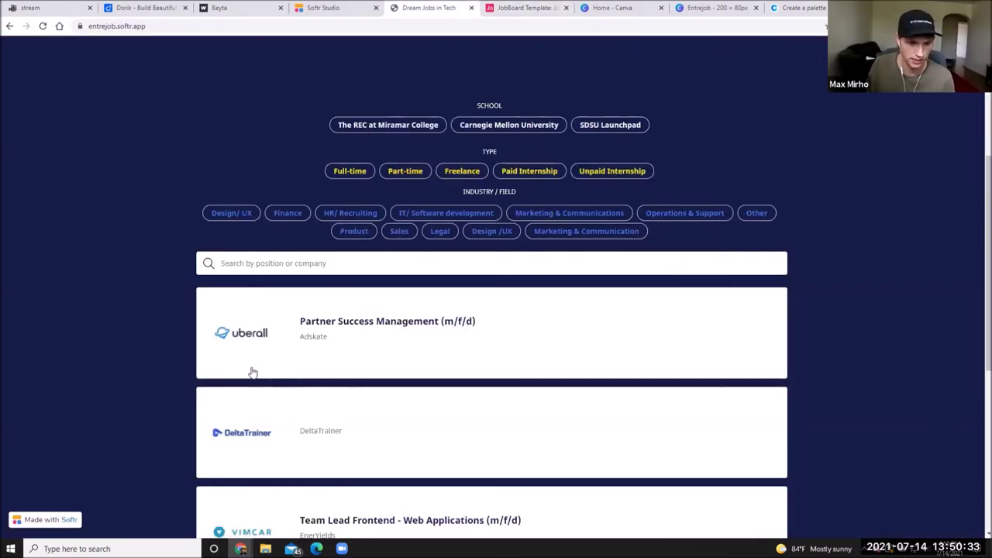
scroll(252, 373, "up", 3)
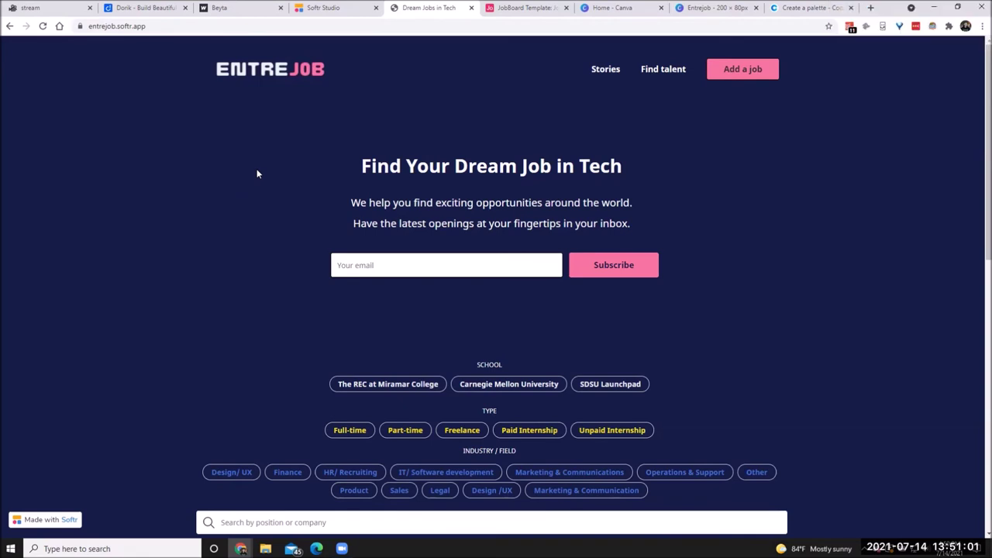
Open the Nerd Marketing base in a new tab and compare the EntrepreNerd and All The No-Code views of Potential Sponsors.
left_click(871, 8)
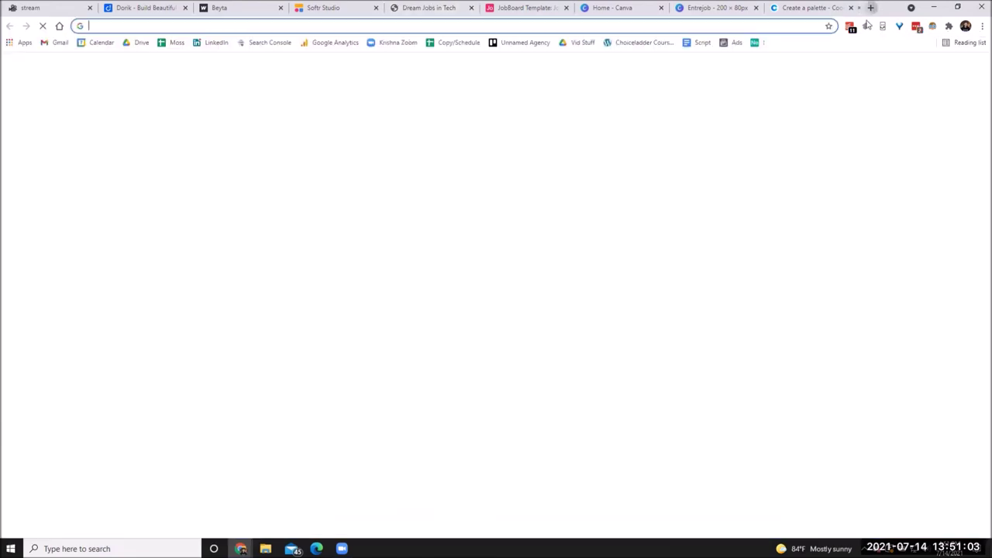
left_click(756, 44)
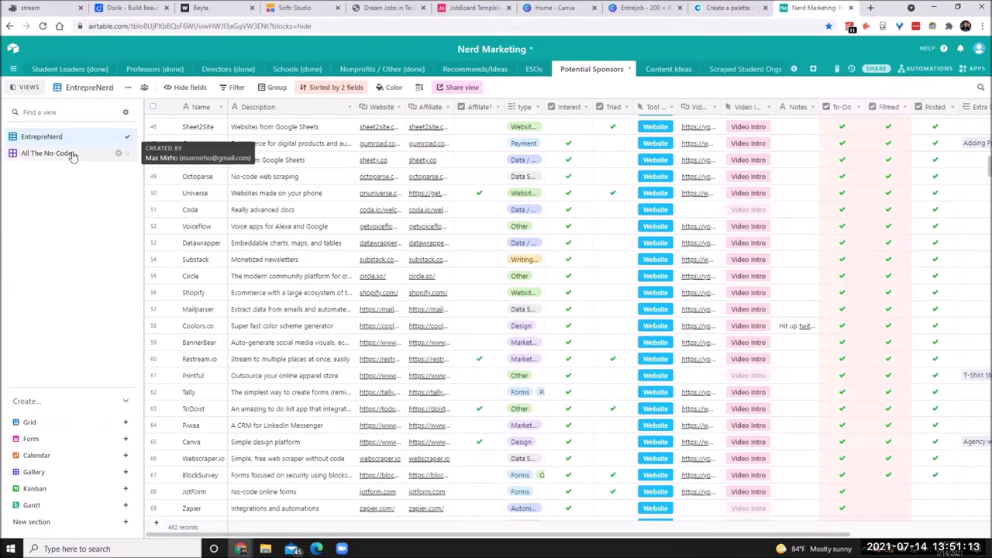
left_click(48, 153)
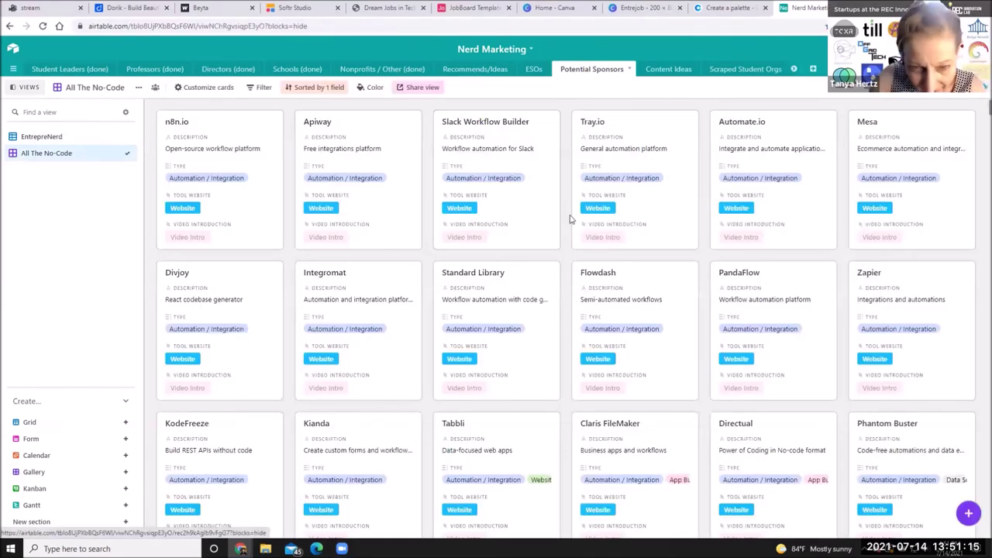
left_click(41, 136)
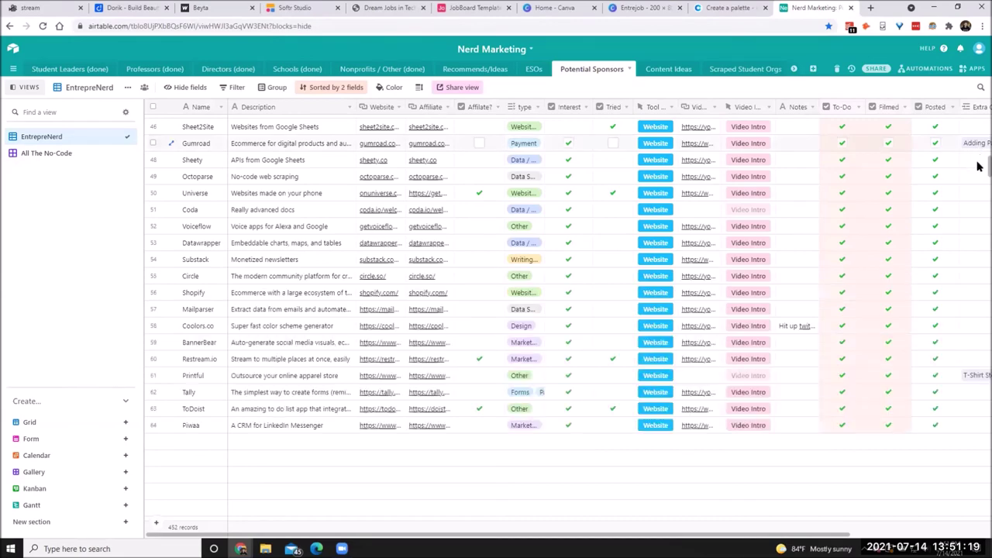
scroll(978, 358, "down", 20)
scroll(978, 358, "down", 15)
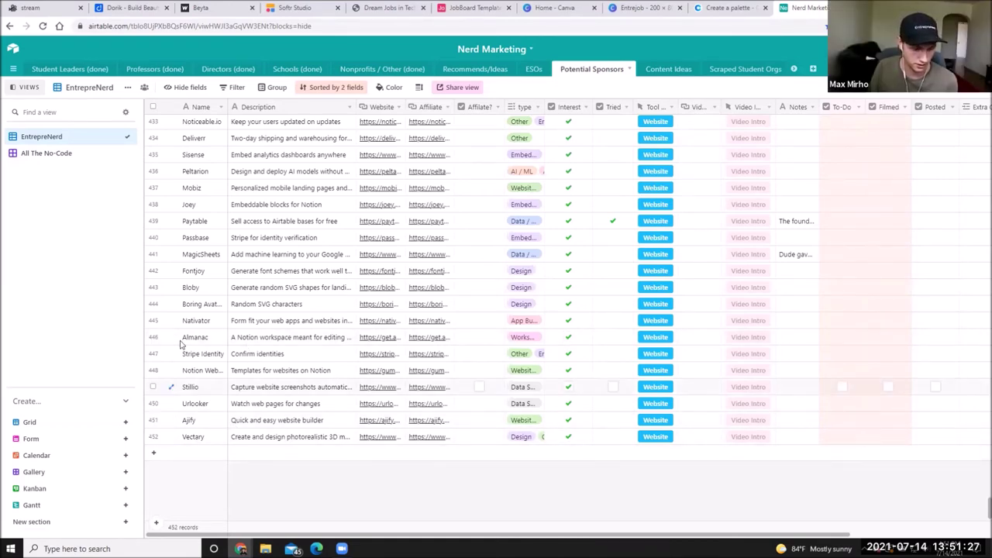
left_click(46, 153)
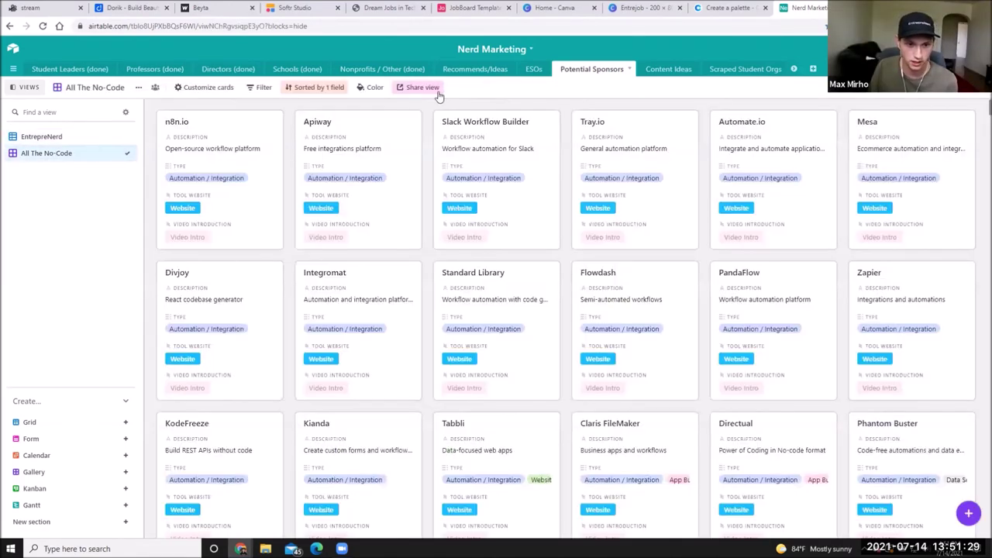
Copy the All The No-Code gallery's shared view link and open it in a new browser tab.
left_click(417, 89)
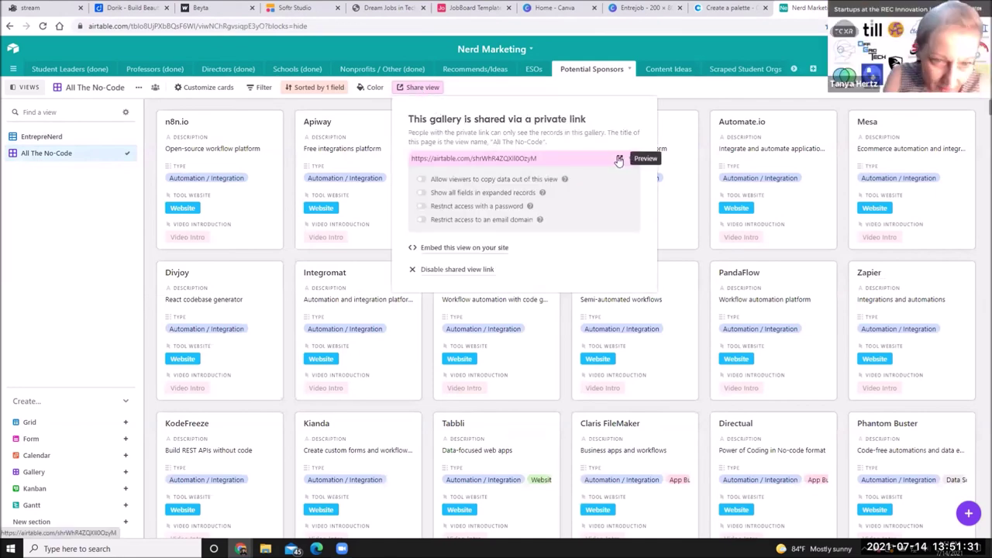
right_click(620, 159)
left_click(665, 235)
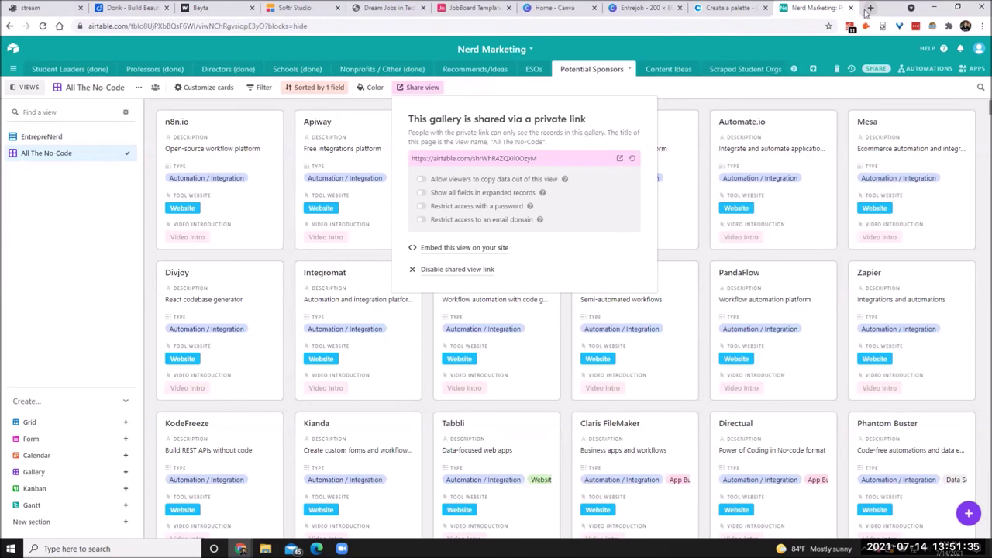
left_click(869, 8)
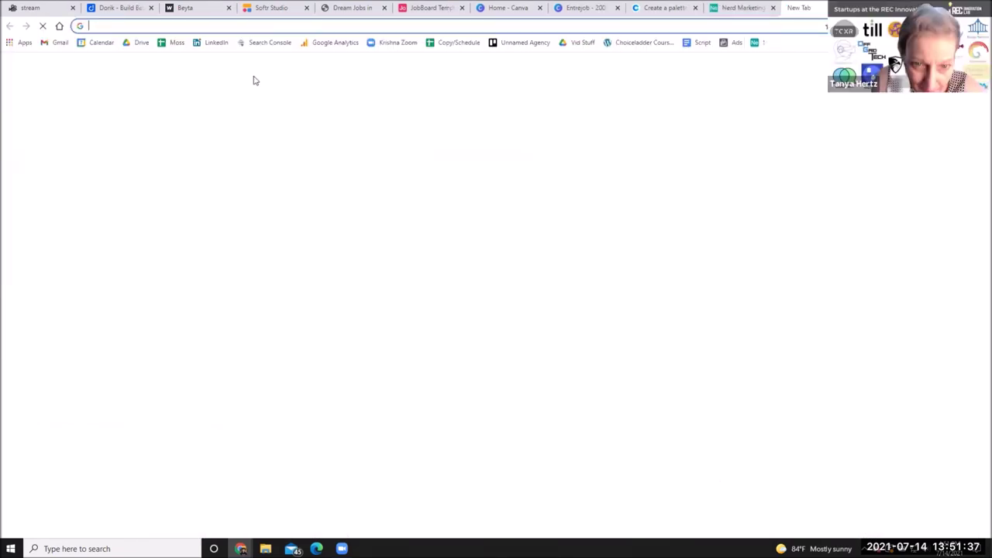
key("ctrl+v")
key("Return")
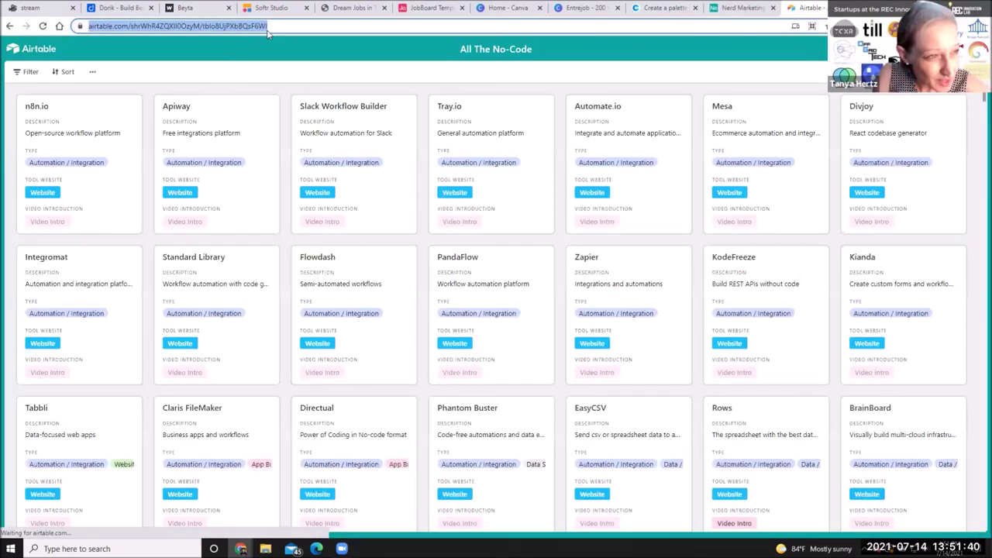
Leave the shared gallery, open the RECAPP 2021 spreadsheet and examine its Summer 2021 Startups Information records.
left_click(283, 26)
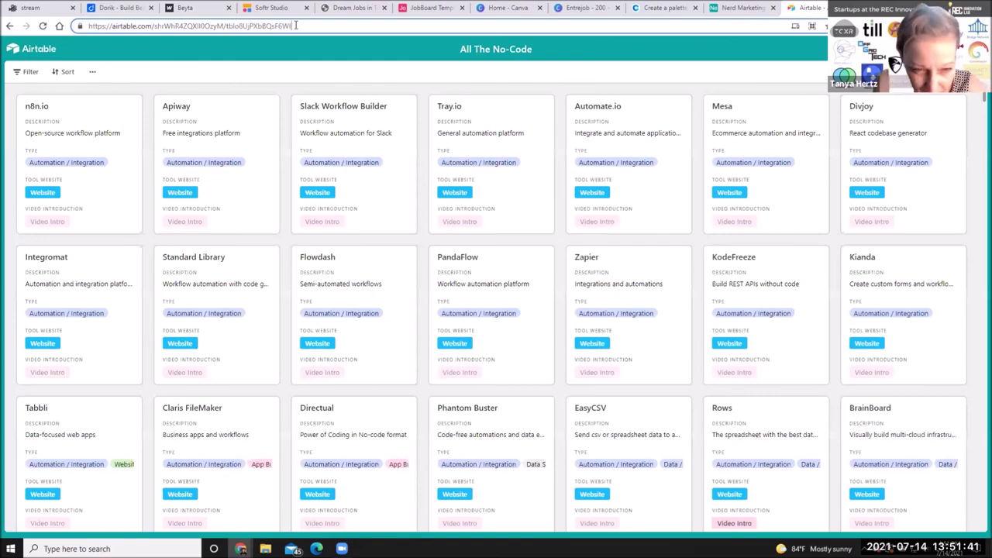
key("ctrl+a")
key("BackSpace")
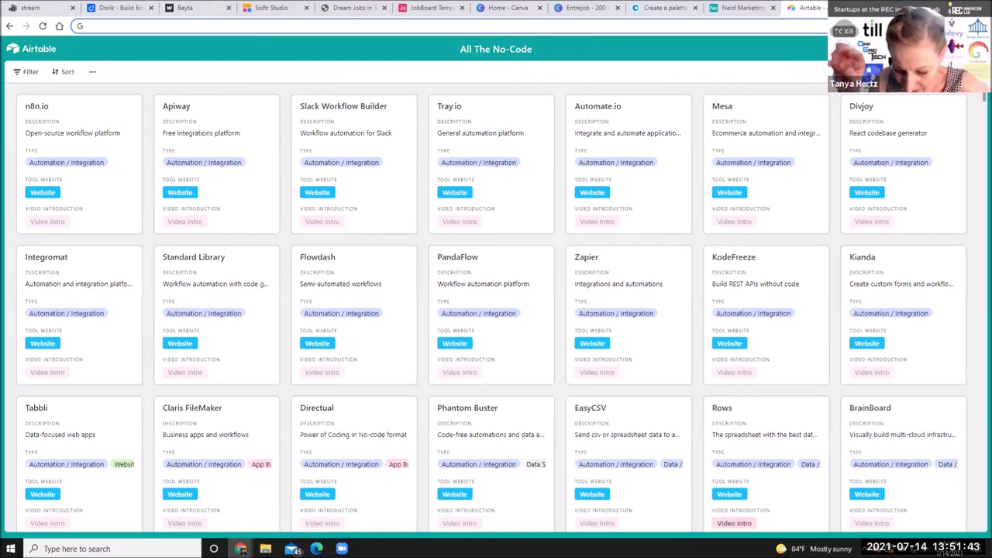
key("ctrl+w")
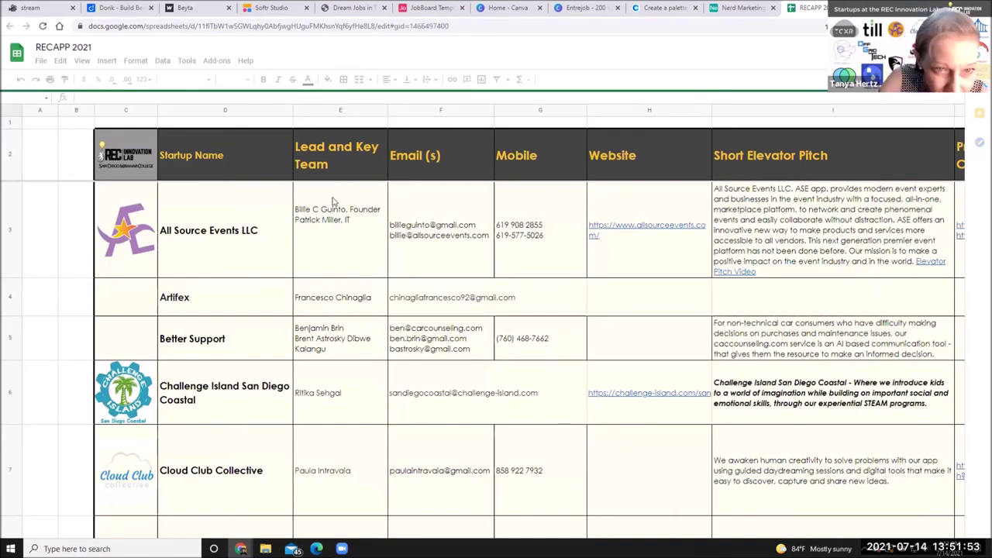
scroll(329, 213, "down", 3)
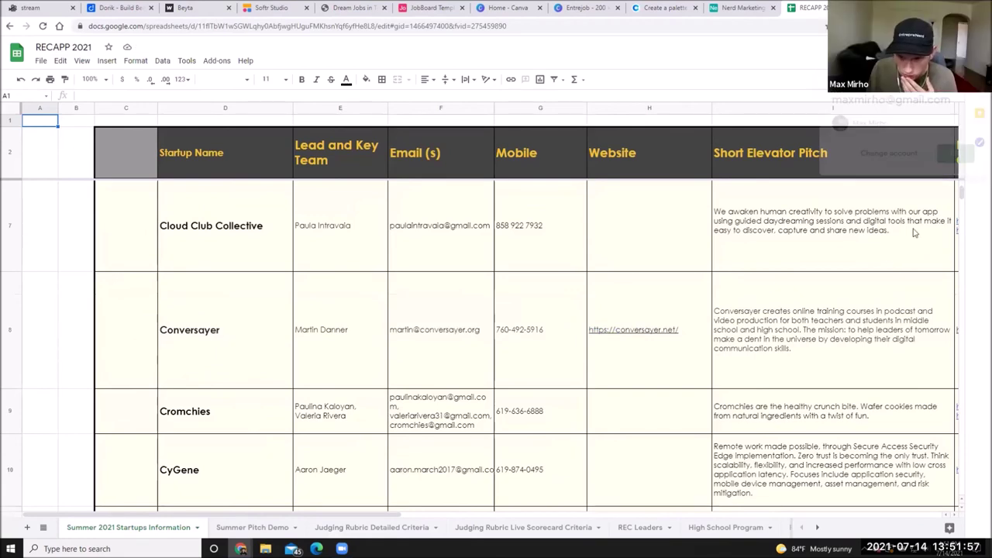
scroll(915, 232, "down", 3)
left_click_drag(961, 223, 968, 184)
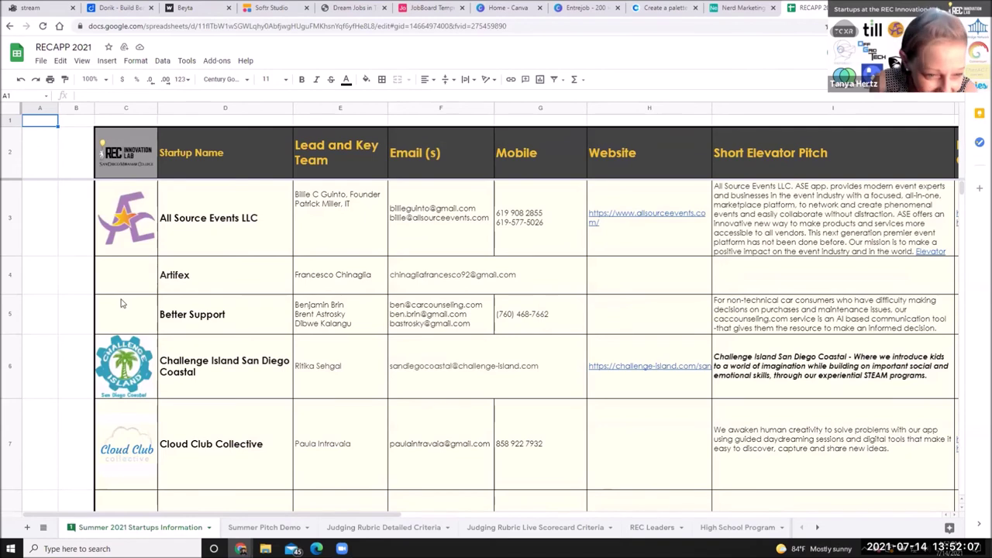
Copy the RECAPP 2021 spreadsheet's link and switch to the "Paid Service for E-Centers to get students in startups" page in Notion.
left_click(214, 275)
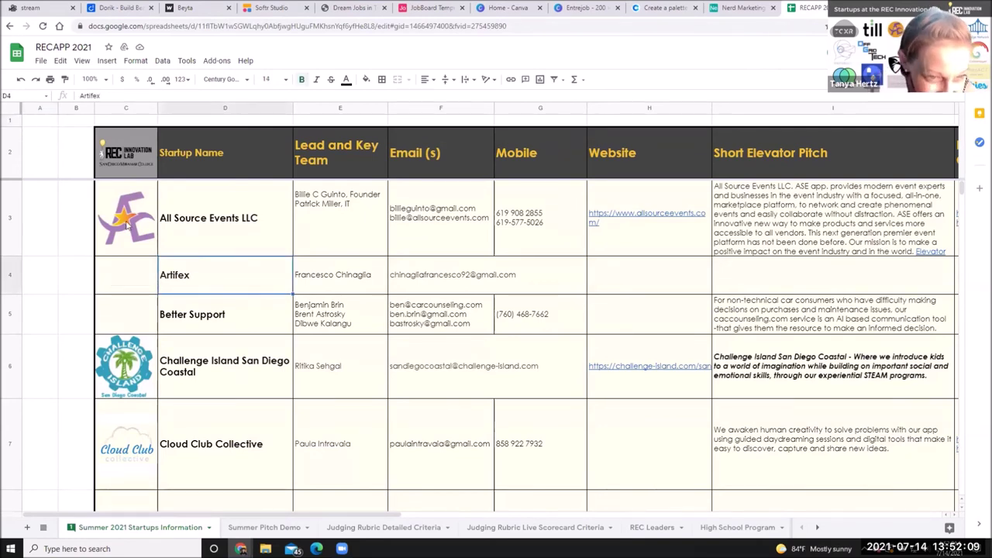
left_click(128, 225)
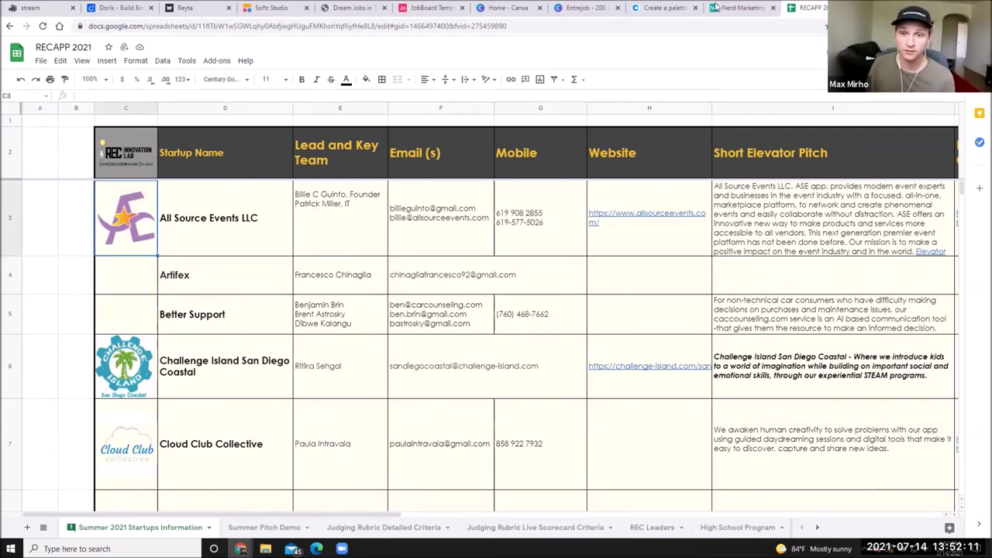
left_click(394, 29)
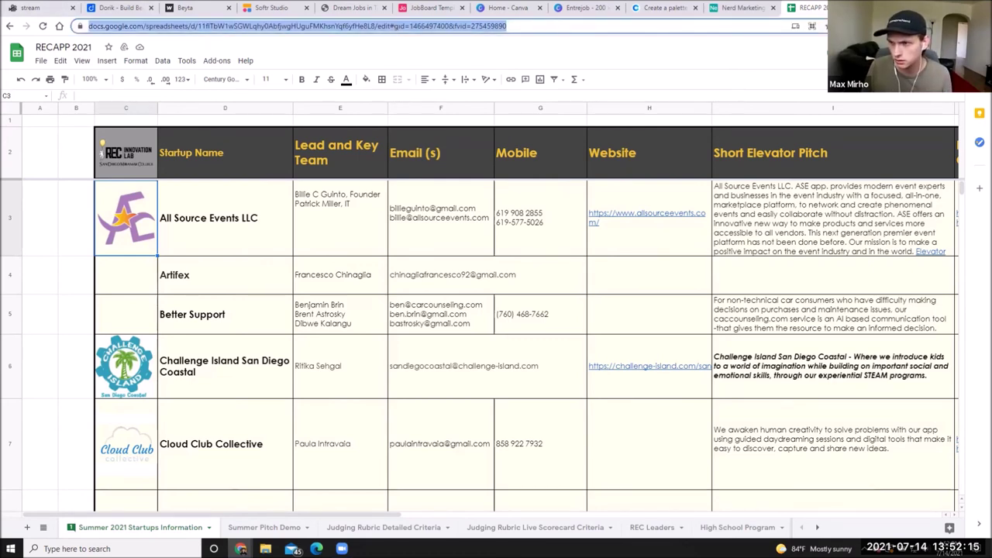
key("alt+Tab")
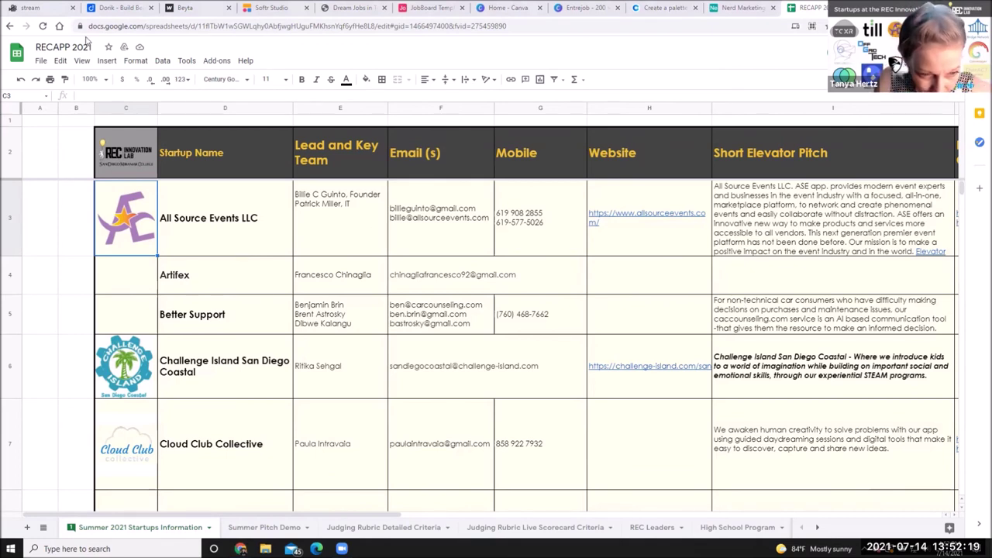
left_click(253, 31)
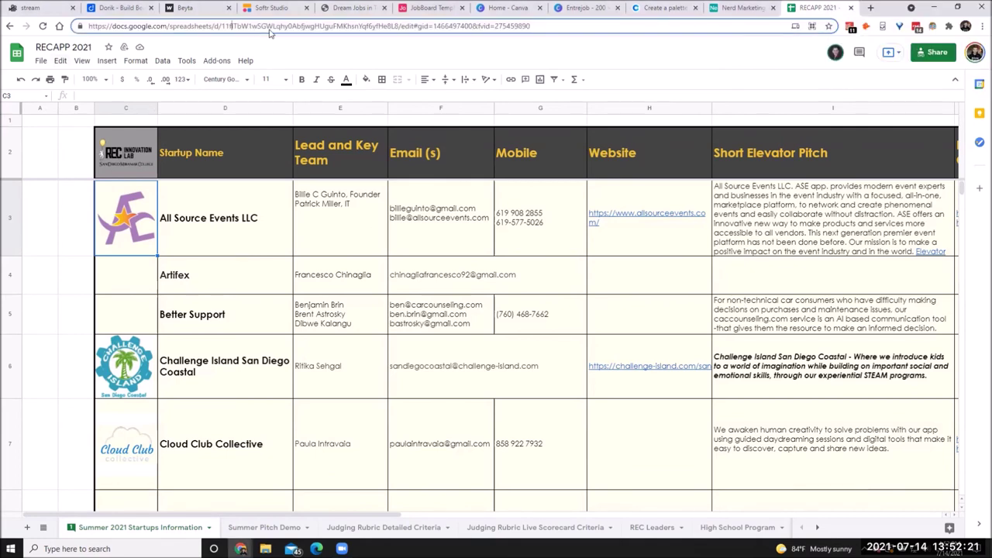
left_click(270, 30)
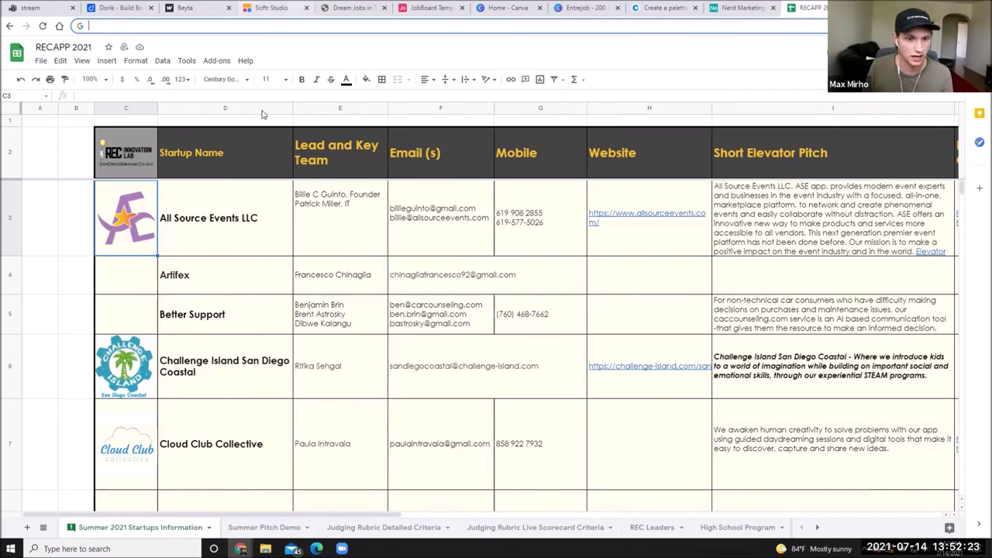
key("ctrl+1")
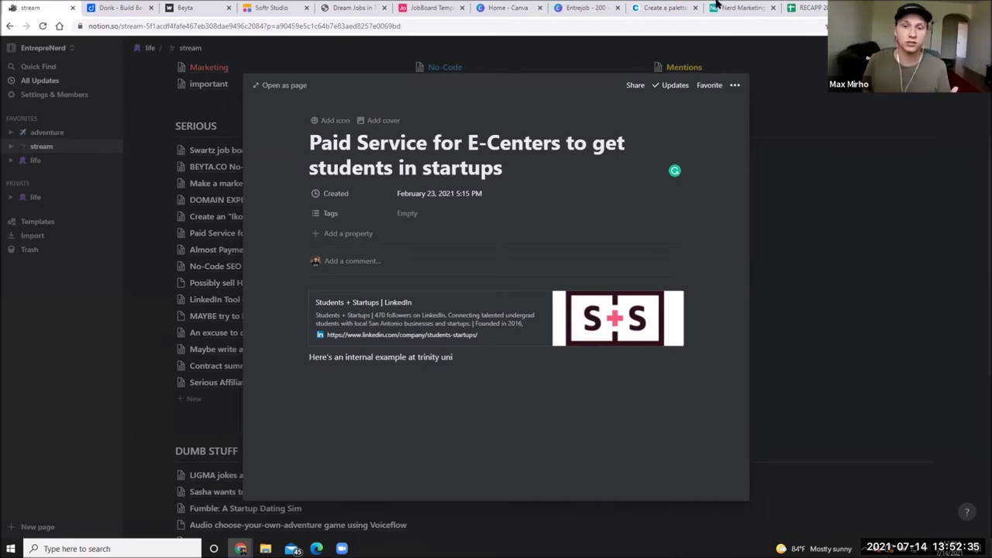
Look over the JobBoard table in Airtable and the filter tags on the published Entrejob home page.
left_click(440, 7)
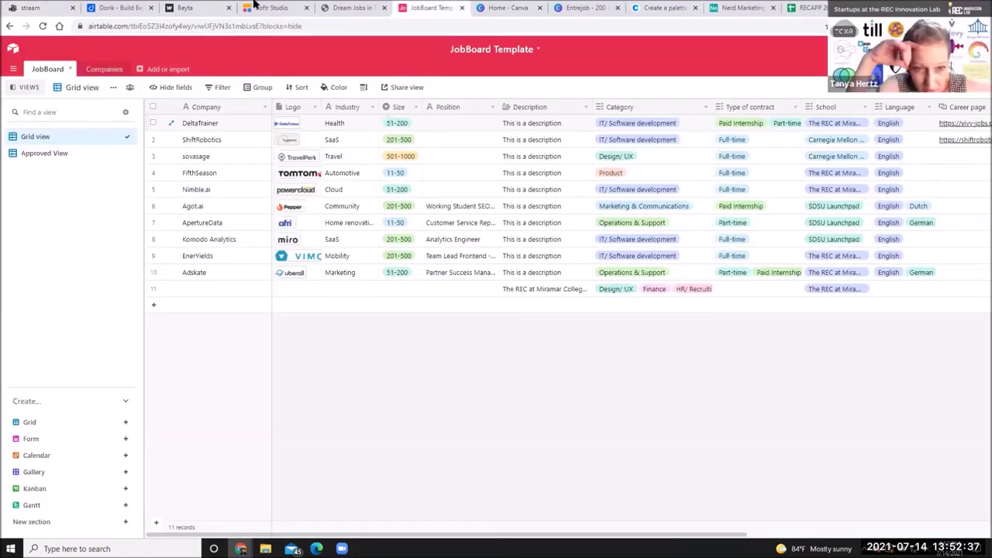
left_click(351, 8)
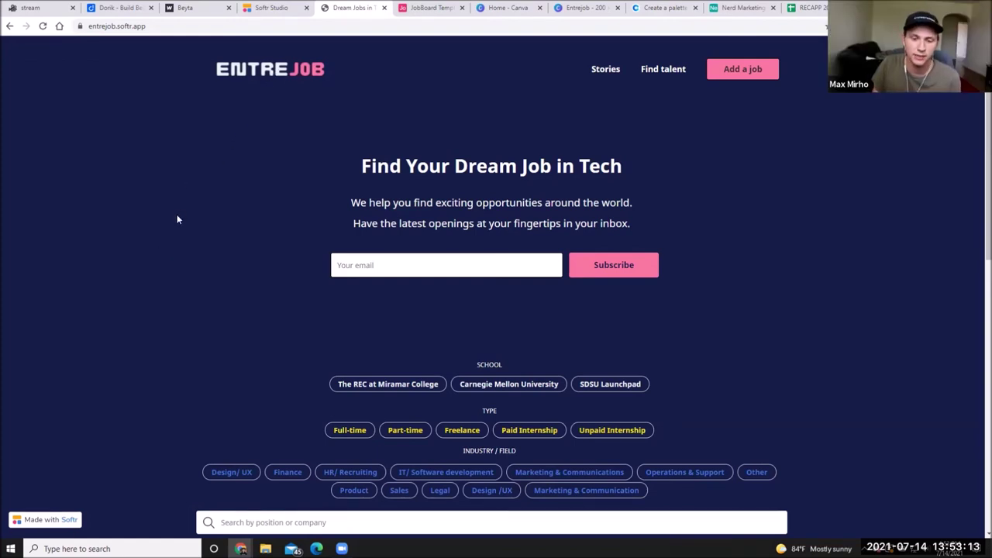
scroll(175, 216, "down", 2)
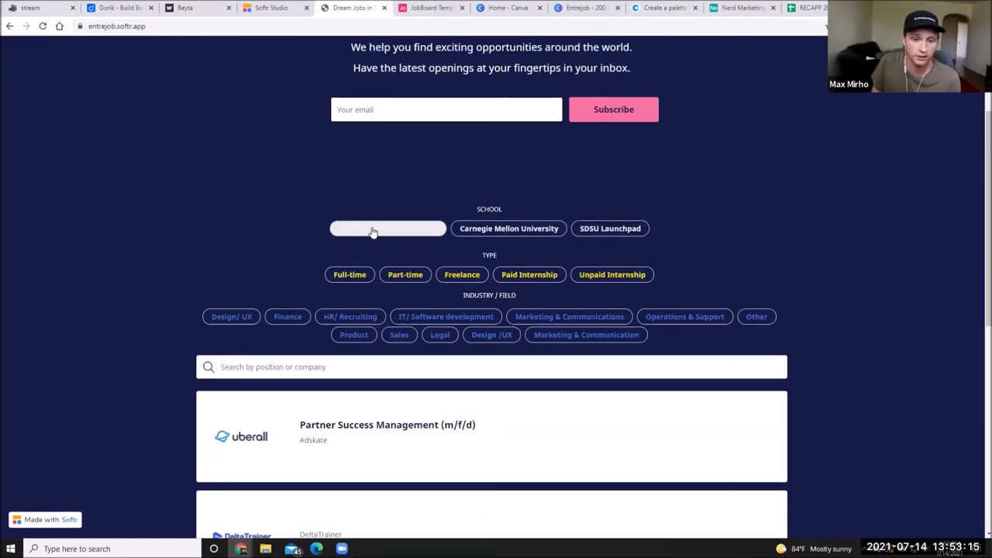
scroll(283, 230, "up", 3)
On the Notion idea page, add "Here's all the companies and their positions at the REC" with the spreadsheet link as plain text below.
key("ctrl+1")
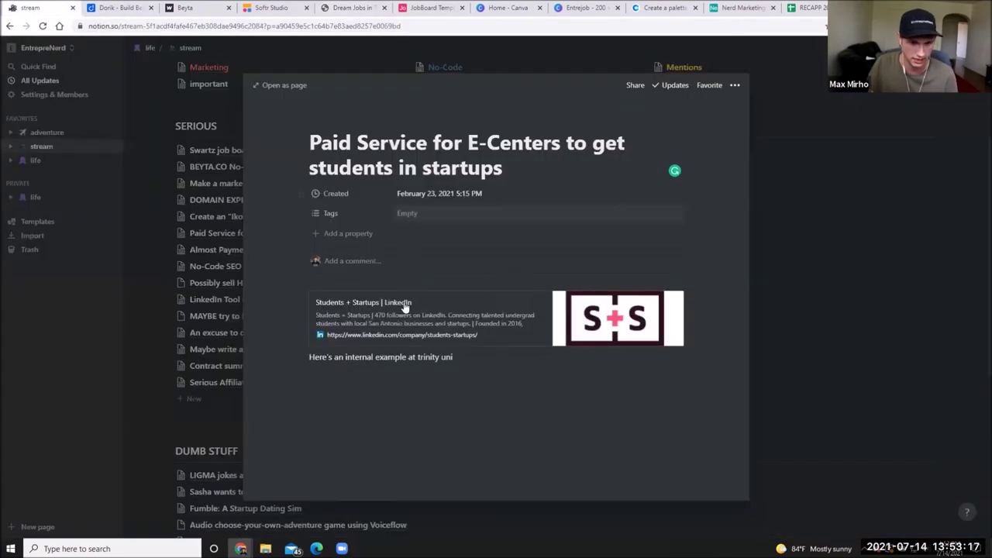
left_click(416, 412)
key("Return")
type("Here's all th")
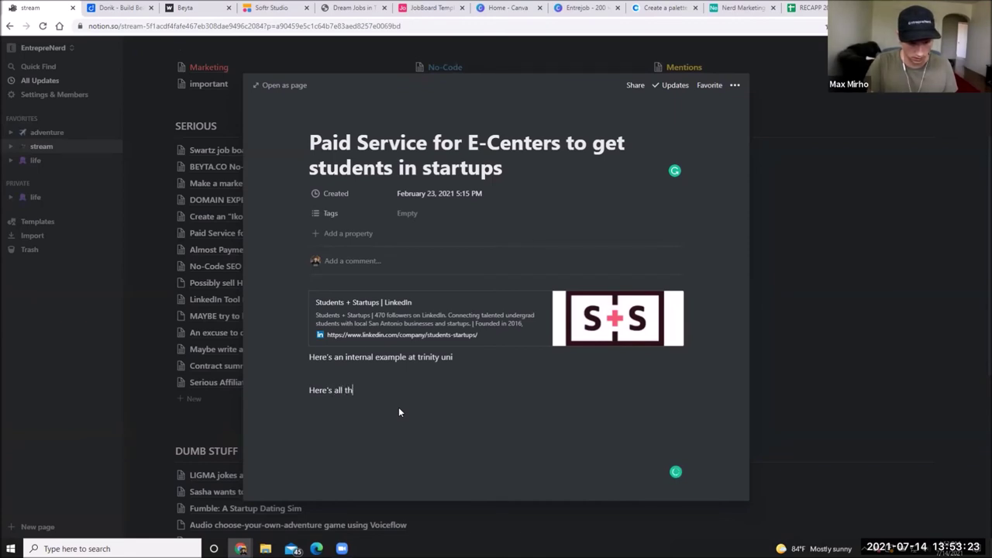
type("e companies and their ")
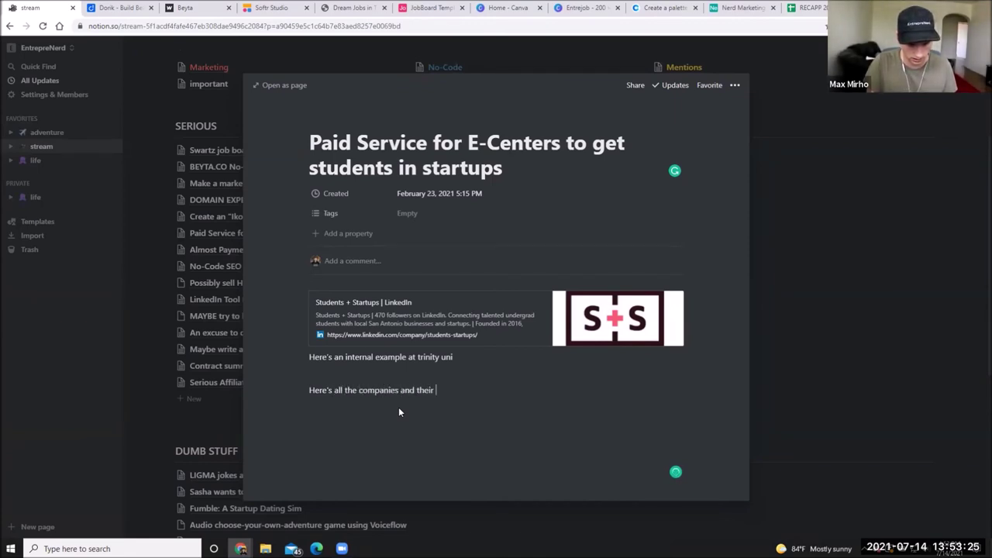
type("positions at the REC")
key("Return")
key("ctrl+v")
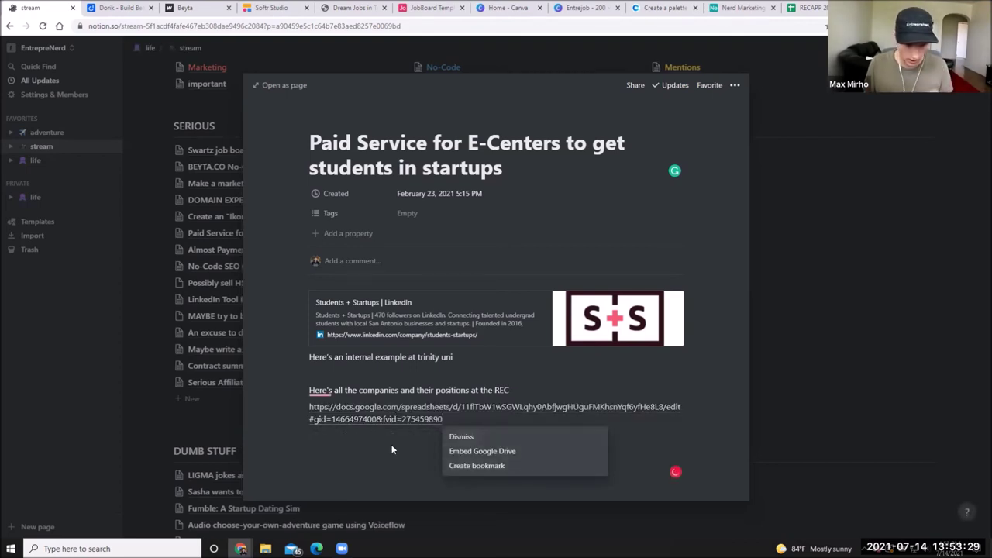
left_click(463, 439)
key("Return")
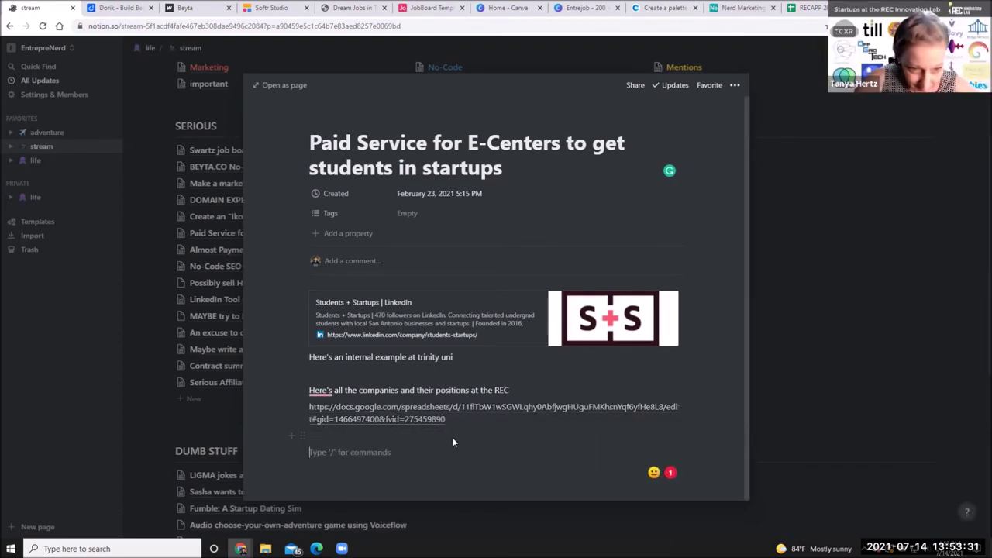
Copy the published Entrejob site's address and add it as a bookmark at the end of the Notion idea page.
left_click(341, 6)
key("ctrl+l")
key("ctrl+c")
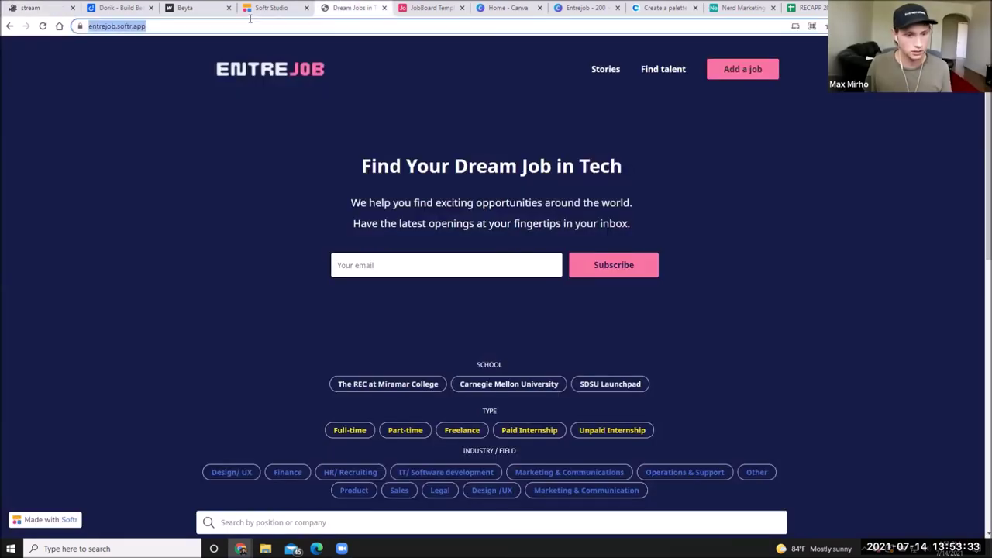
key("BackSpace")
left_click(66, 7)
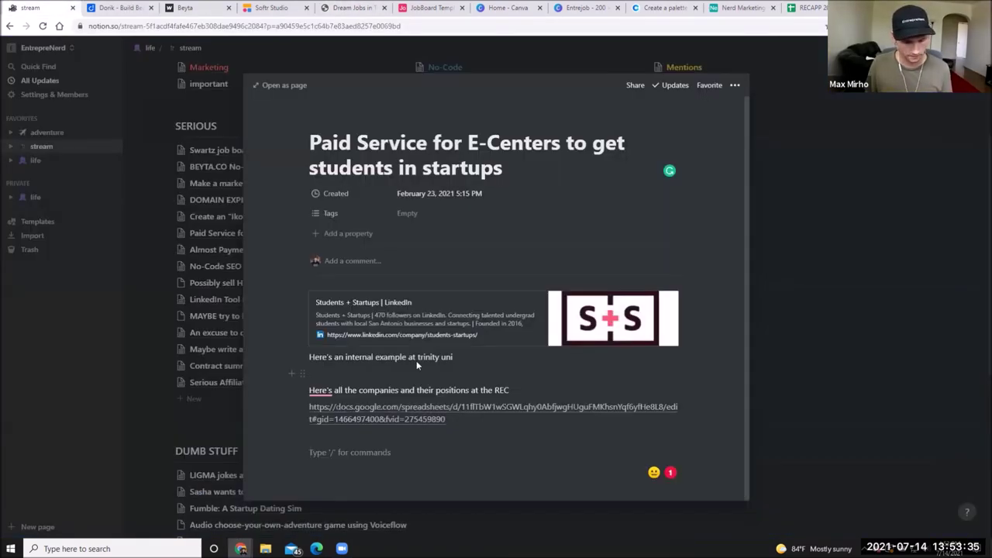
key("ctrl+v")
left_click(461, 483)
Label the Entrejob bookmark "Current Prototype:" and end the REC companies line with a colon.
left_click(391, 411)
key("Return")
type("Curr")
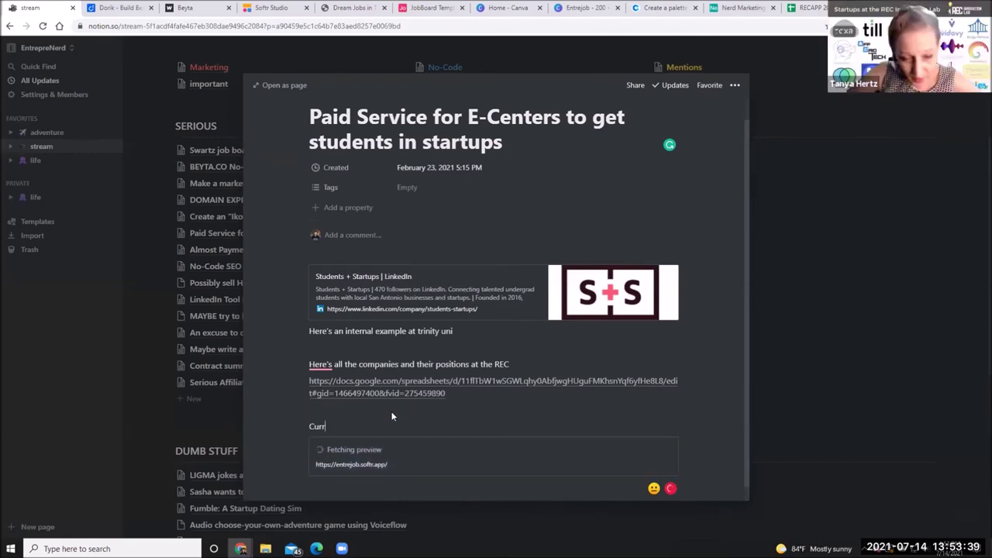
type("ent Prototype")
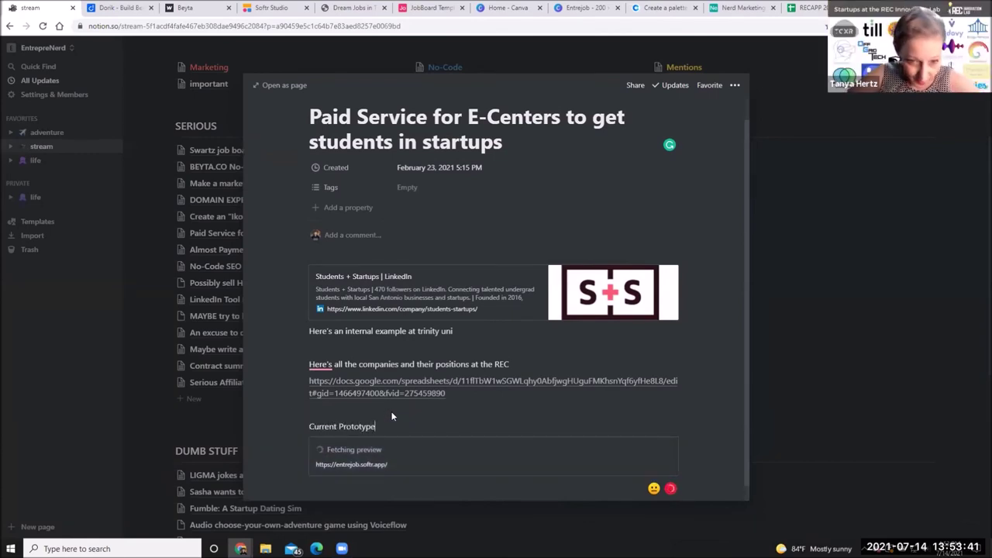
type(":")
left_click(520, 361)
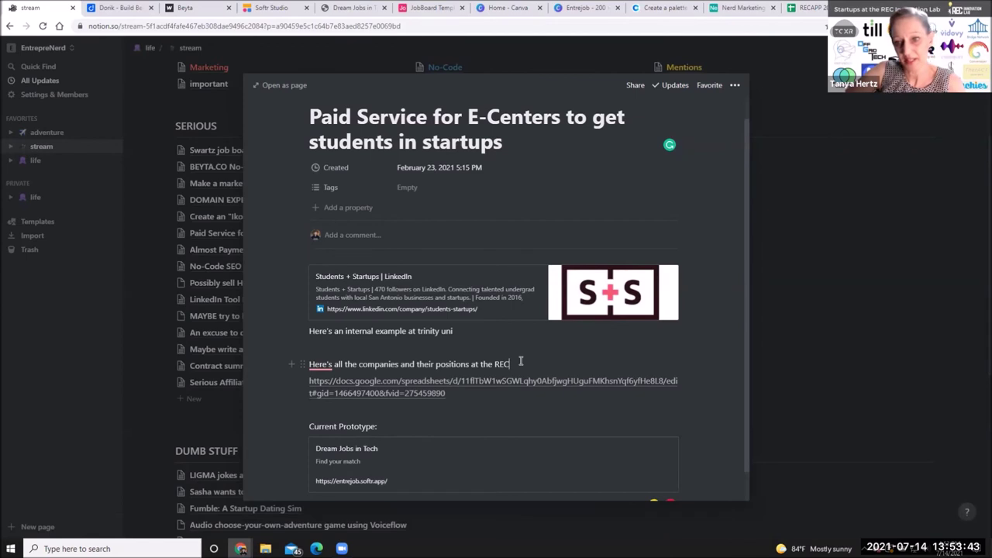
key("Return")
key("BackSpace")
type(":")
Below the bookmark, add a "Hypothesis:" line followed by "See if different schools".
scroll(455, 410, "down", 1)
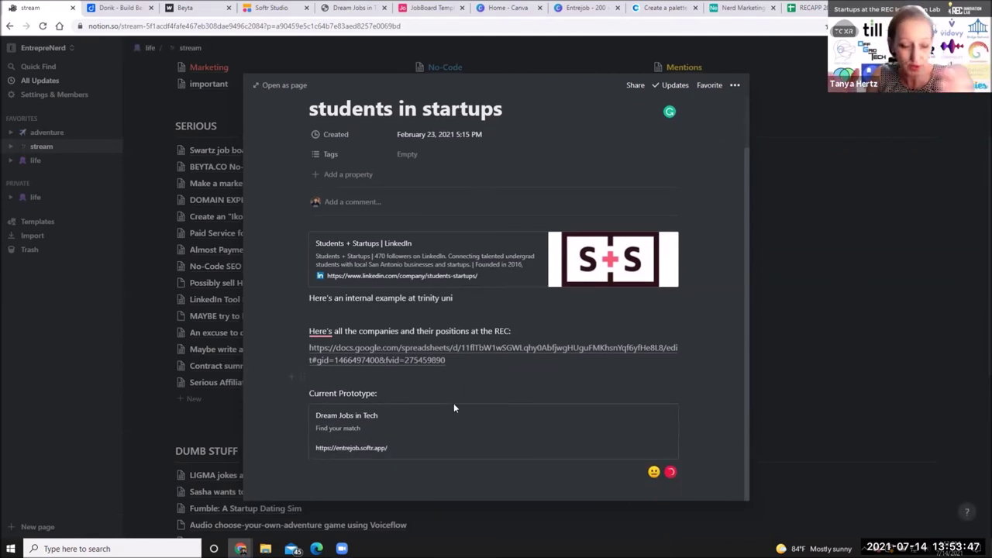
left_click(522, 480)
scroll(522, 481, "down", 1)
type("Hypothesis:")
key("Return")
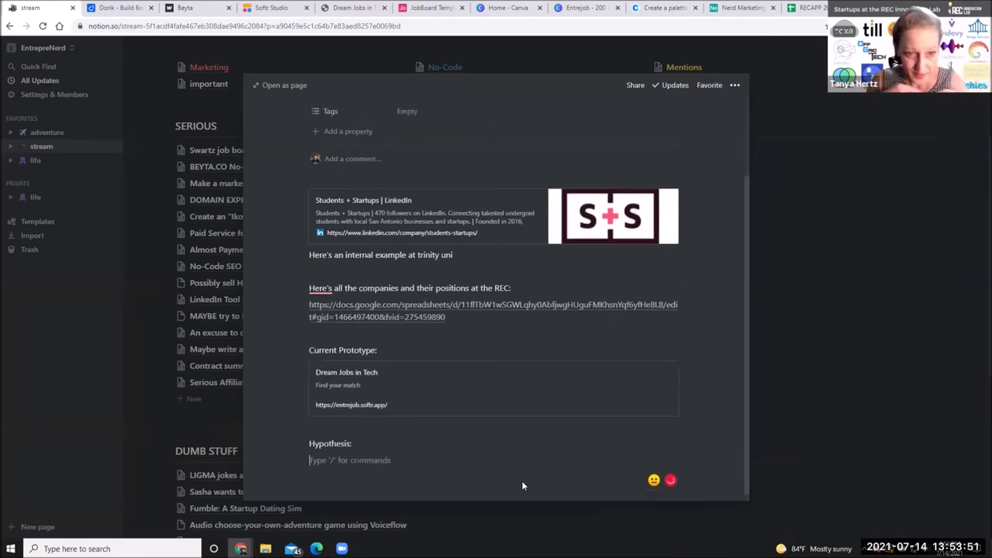
type("See if different schools")
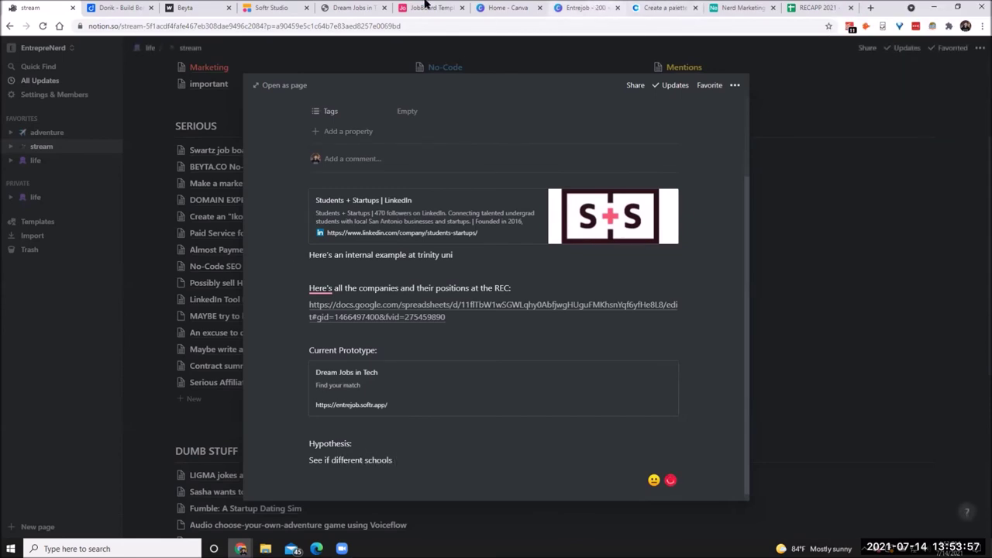
Review Beyta's Listing / Directory templates, the JobBoard base and the Entrejob home page in Softr Studio.
left_click(187, 8)
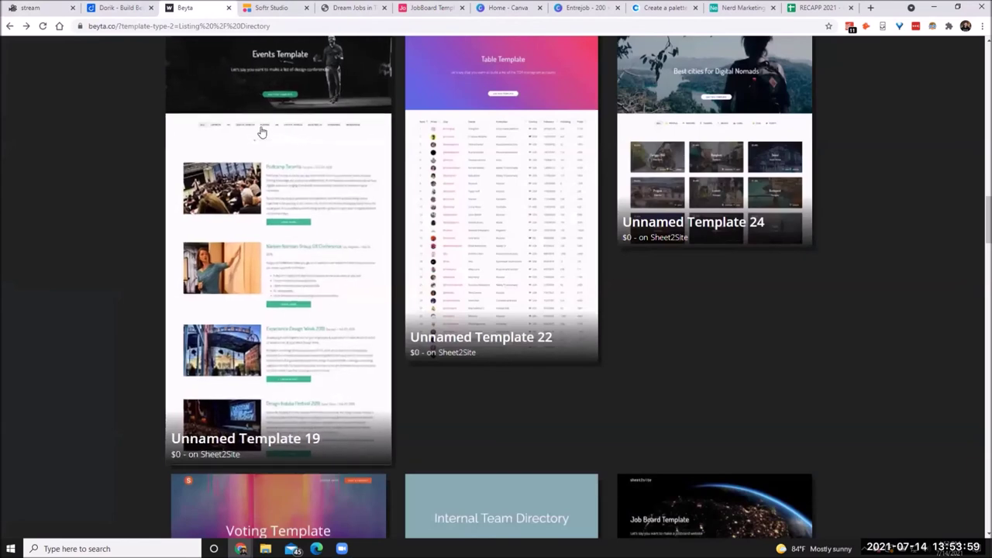
scroll(261, 132, "up", 5)
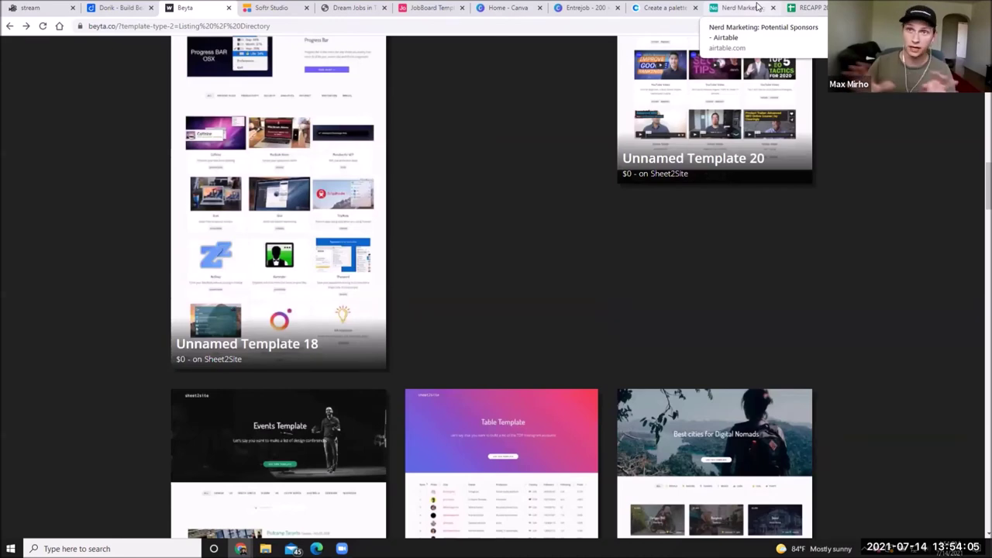
left_click(427, 7)
left_click(277, 7)
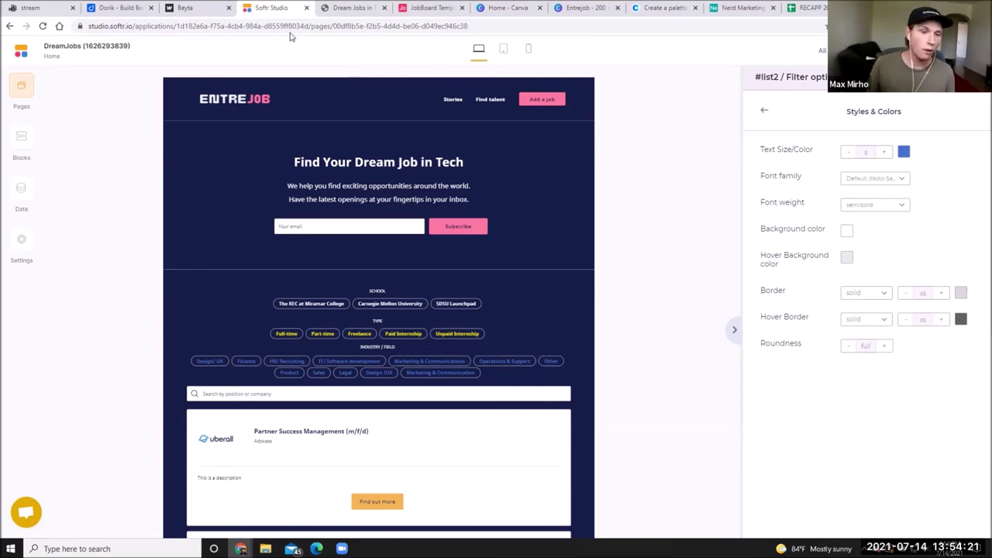
Go to webflow.com in a new browser tab and open the Beyta project in the designer.
left_click(873, 7)
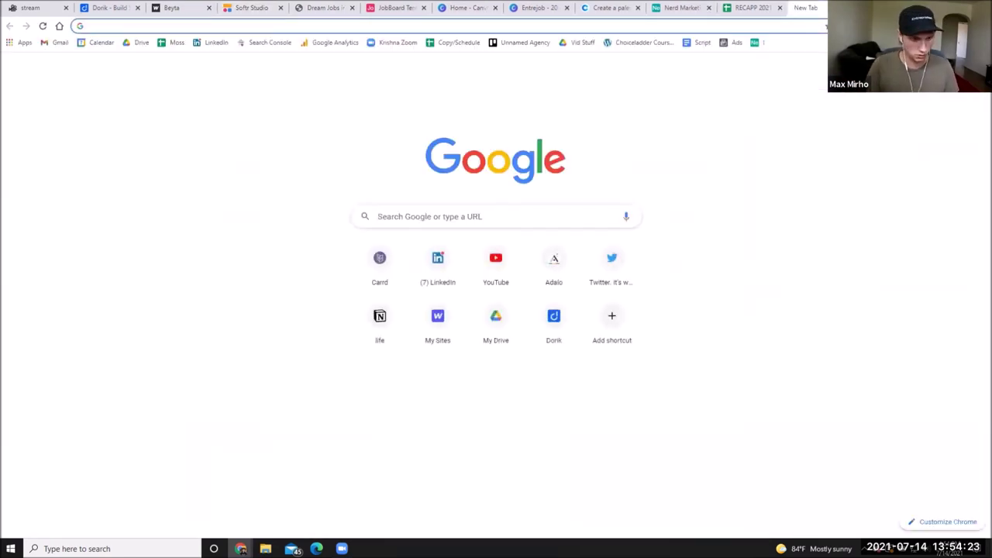
type("wb")
key("Return")
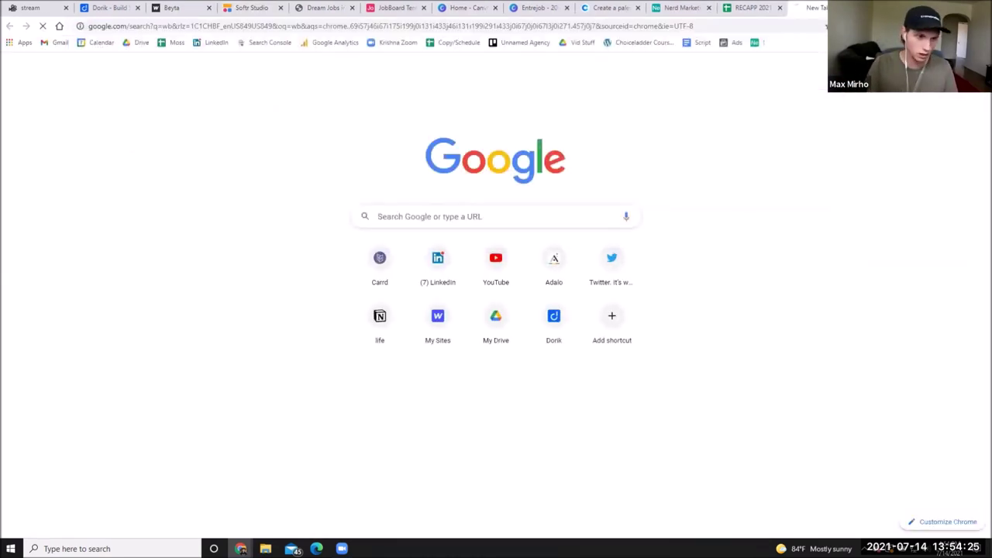
left_click(656, 30)
type("webflow.com")
key("Return")
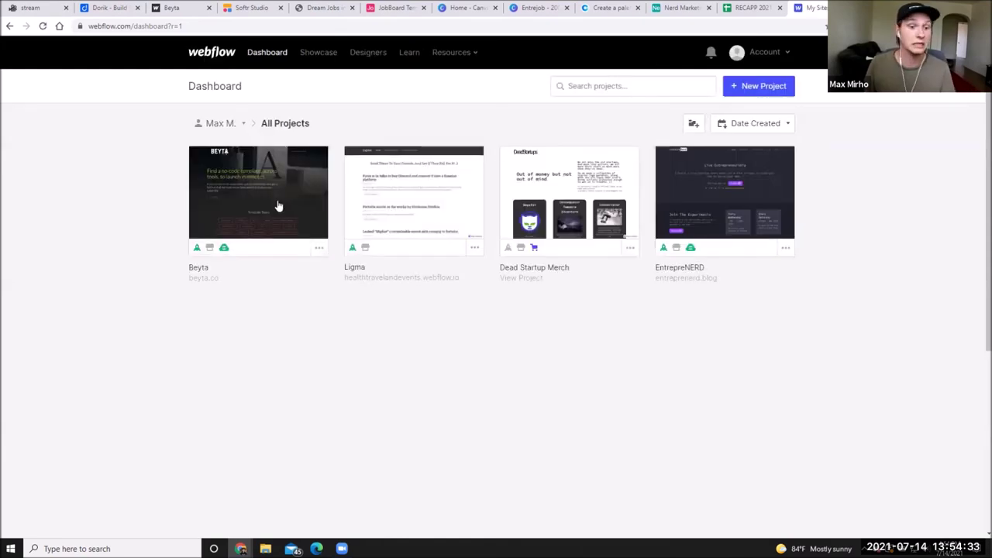
left_click(273, 205)
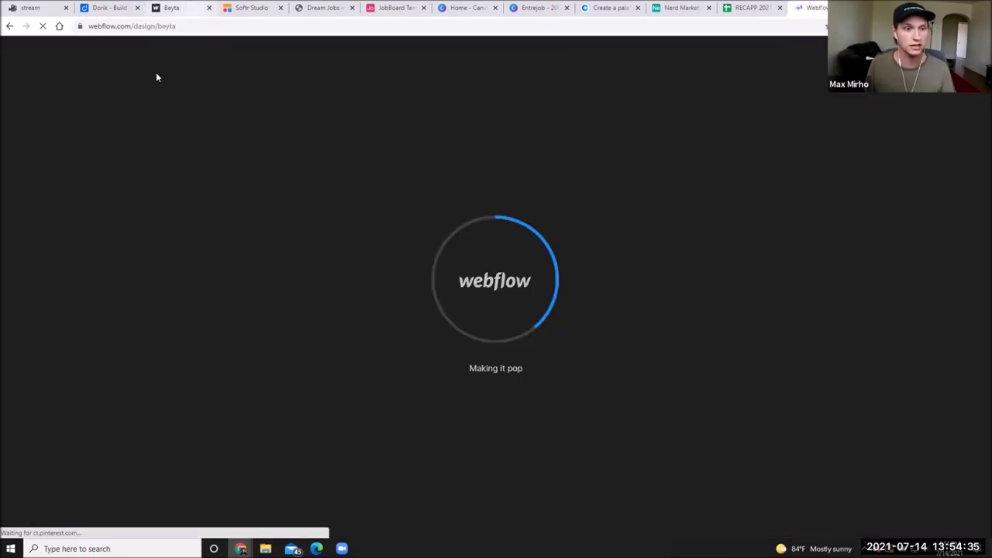
Examine the template types on the live Beyta site and clear the Listing / Directory filter.
left_click(171, 8)
scroll(351, 256, "up", 5)
scroll(720, 290, "up", 6)
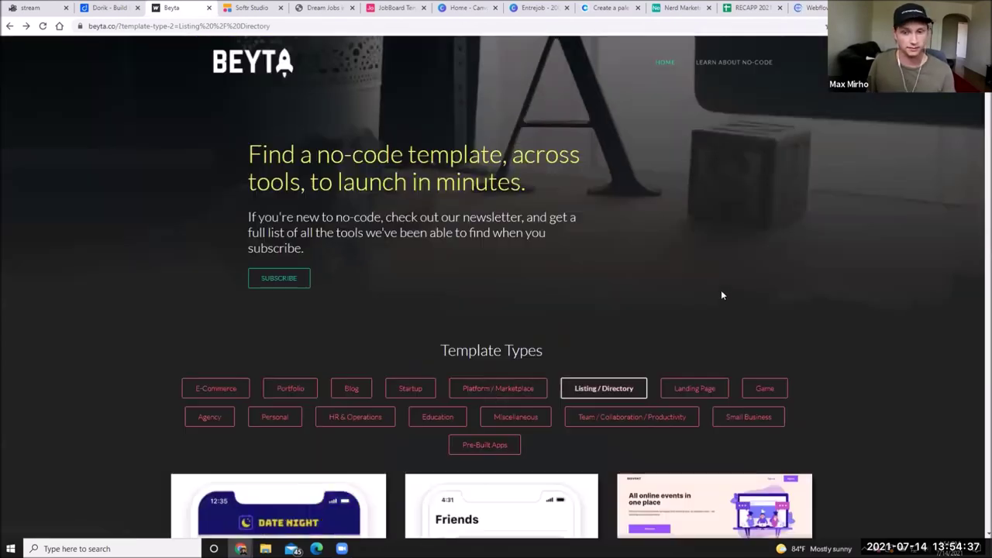
scroll(471, 140, "down", 3)
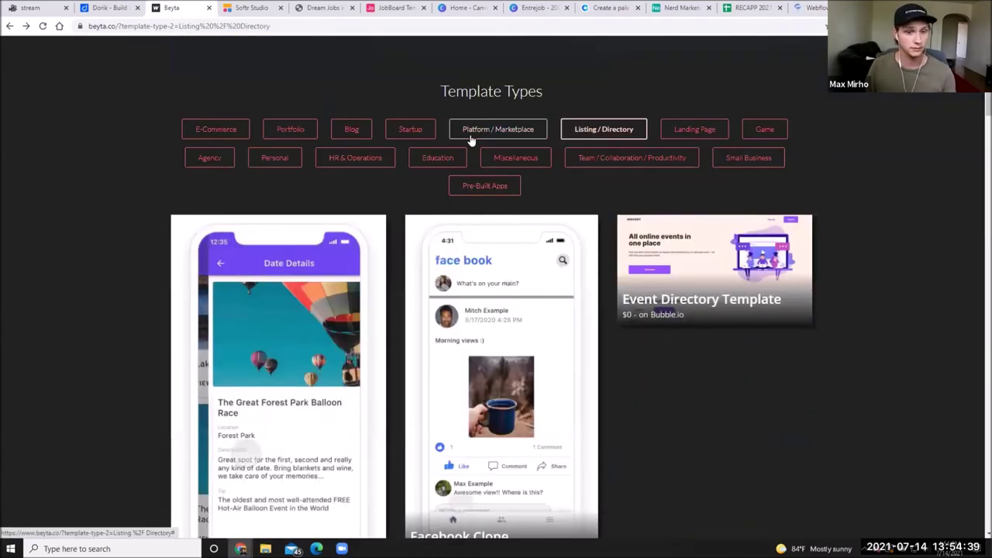
left_click(490, 159)
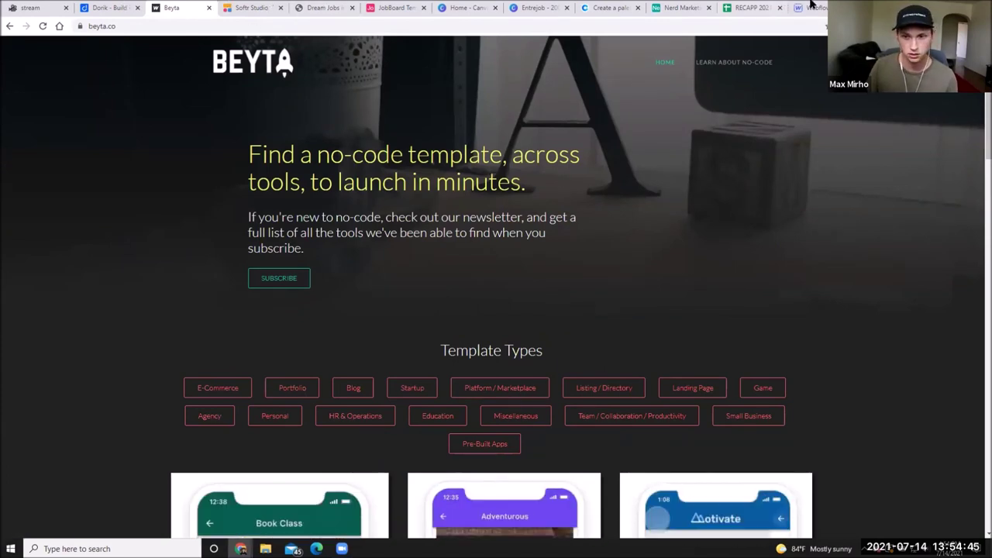
Revisit the Webflow project and Softr Studio, ending on the published Entrejob home page.
key("ctrl+9")
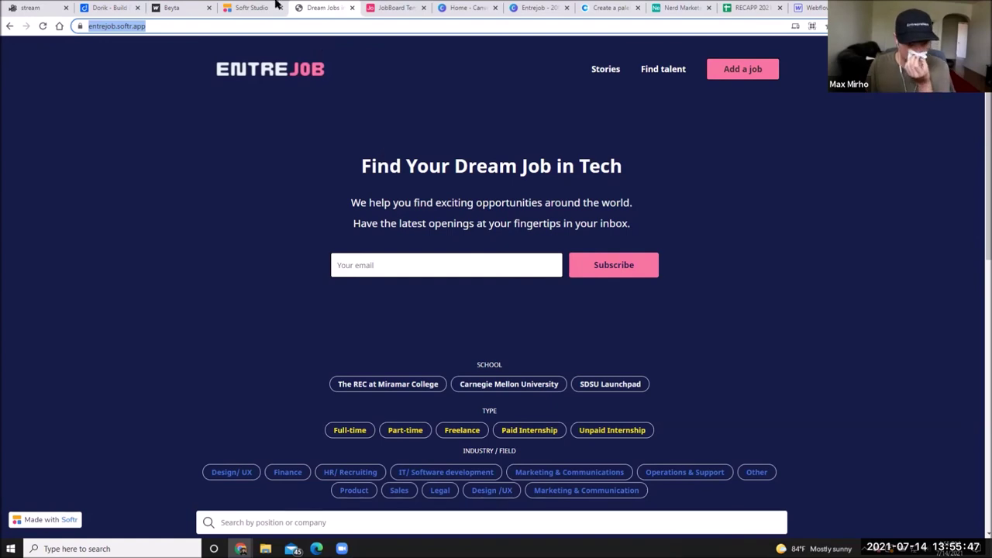
left_click(252, 7)
left_click(322, 8)
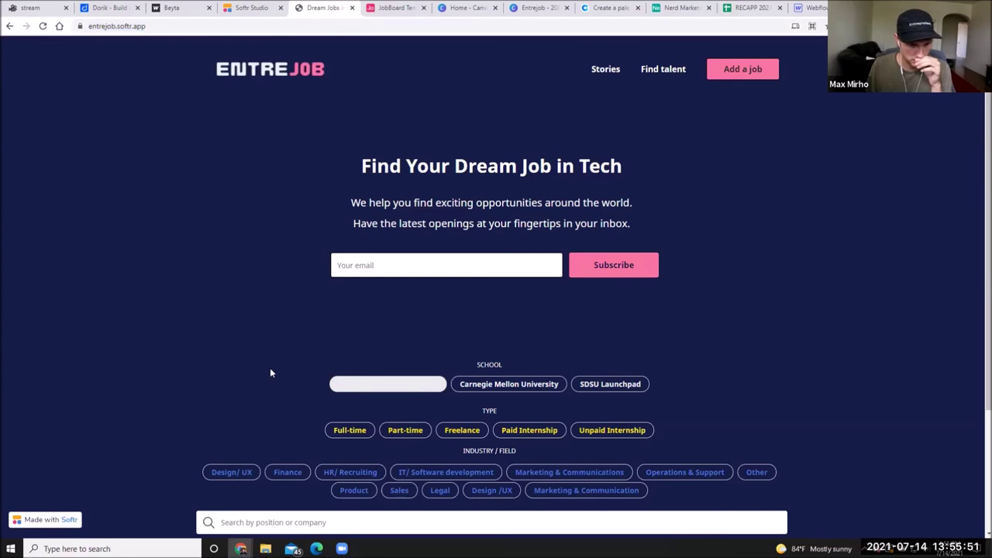
Test The REC at Miramar College and Carnegie Mellon University school filters on the published job board, clear them and check the site address.
scroll(271, 372, "down", 3)
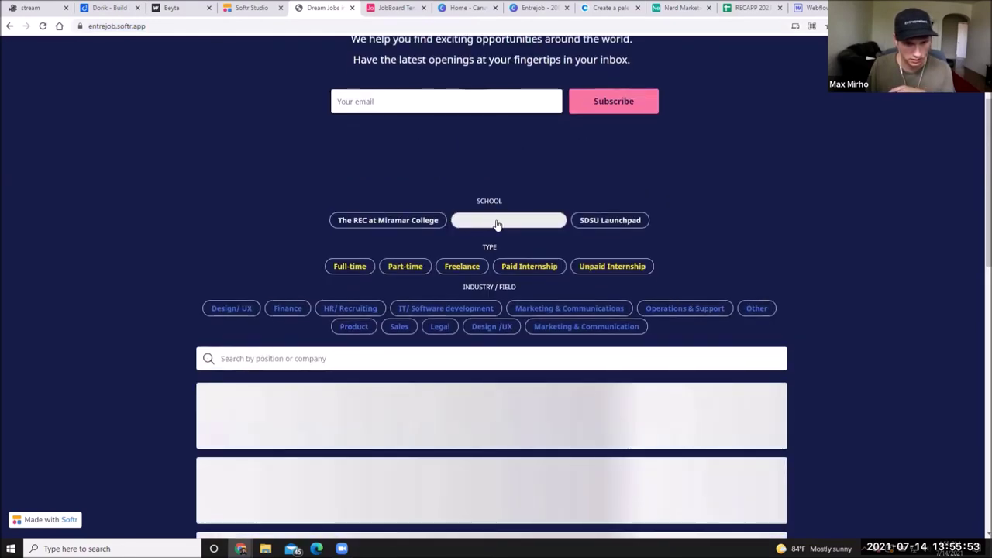
left_click(387, 222)
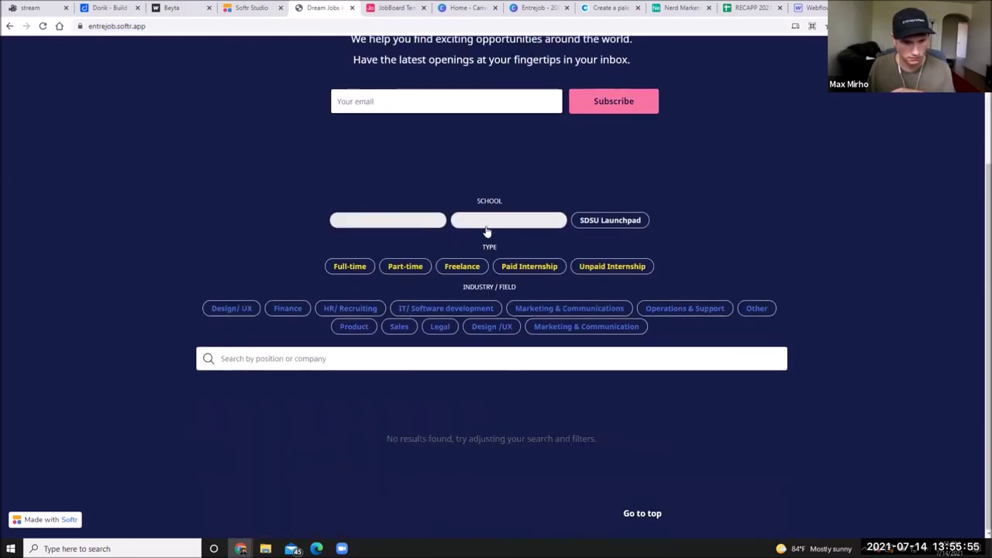
left_click(527, 224)
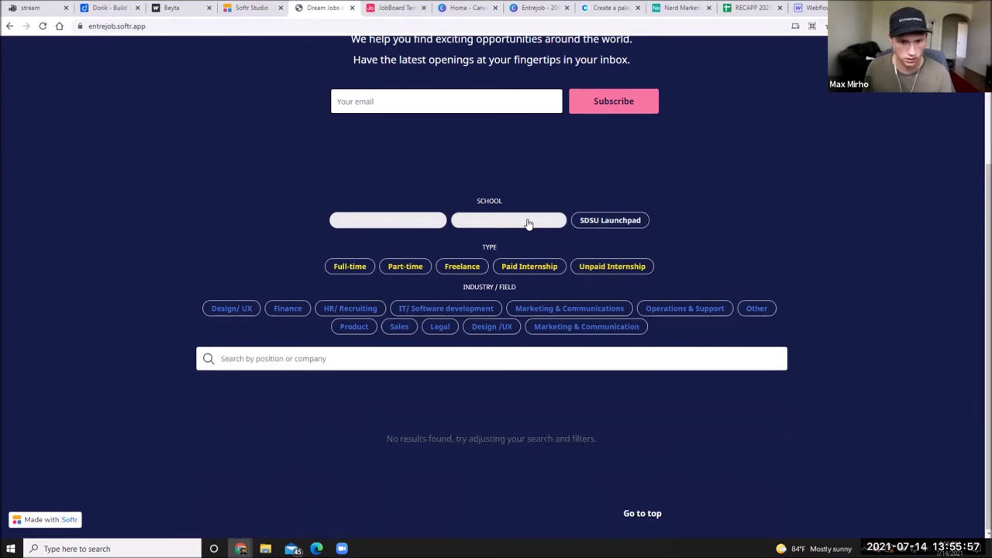
left_click(528, 226)
left_click(406, 223)
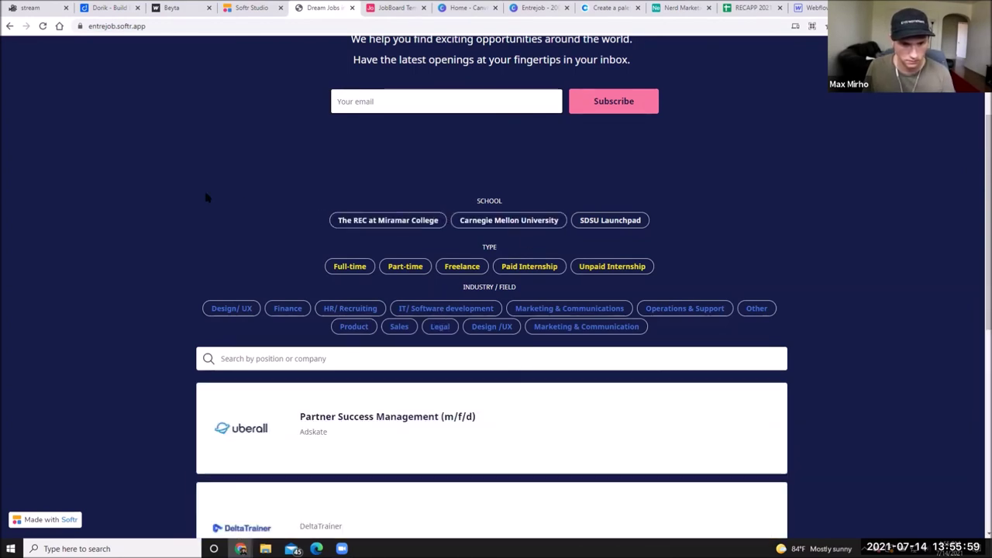
scroll(89, 204, "down", 3)
scroll(87, 206, "up", 5)
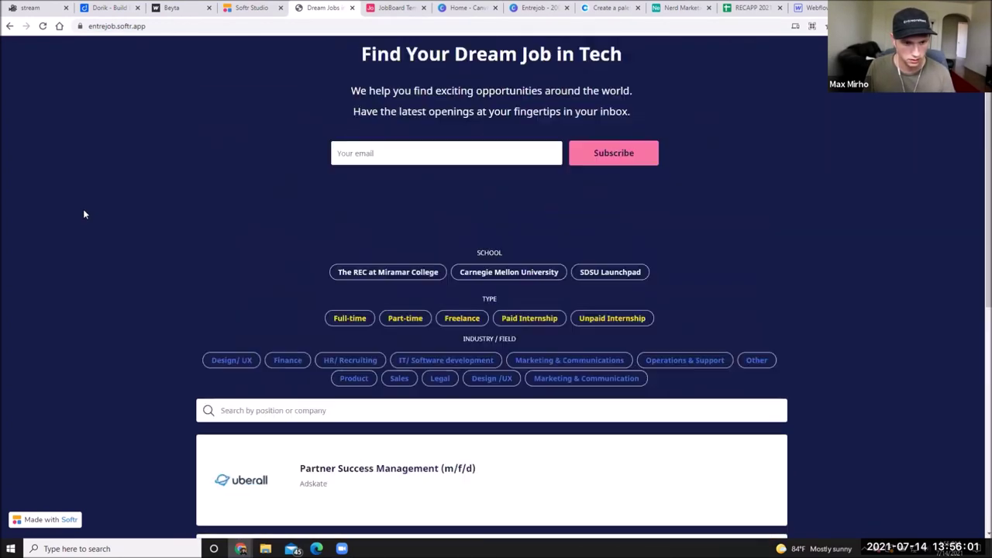
left_click(161, 25)
left_click(175, 27)
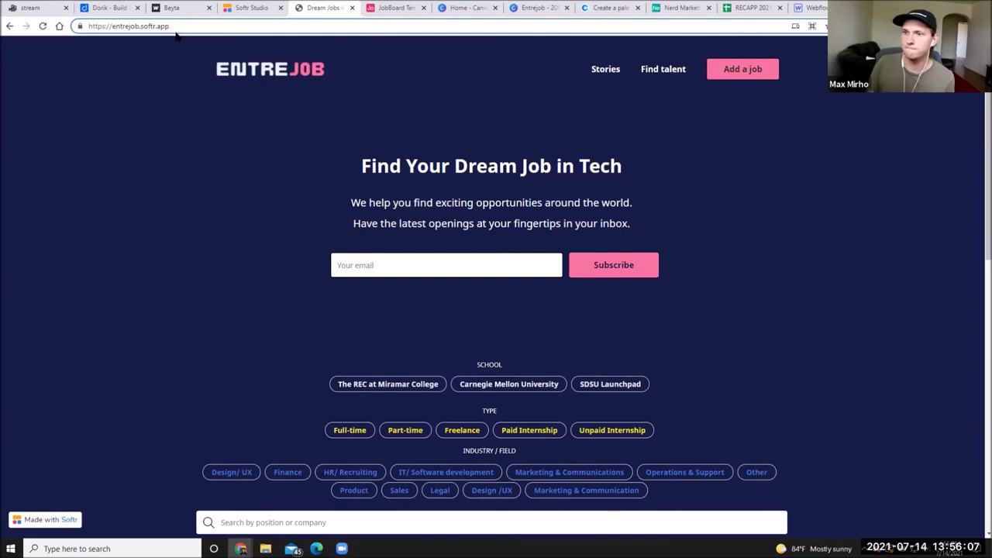
Review the custom domain option and upgrade plans in Softr Studio without publishing or upgrading, and return to the applications dashboard.
left_click(273, 6)
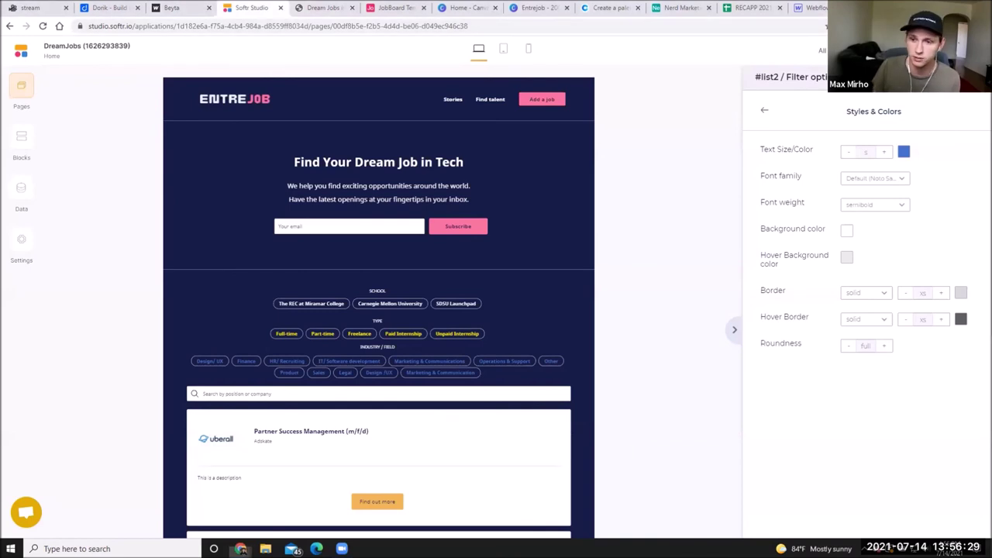
left_click(949, 49)
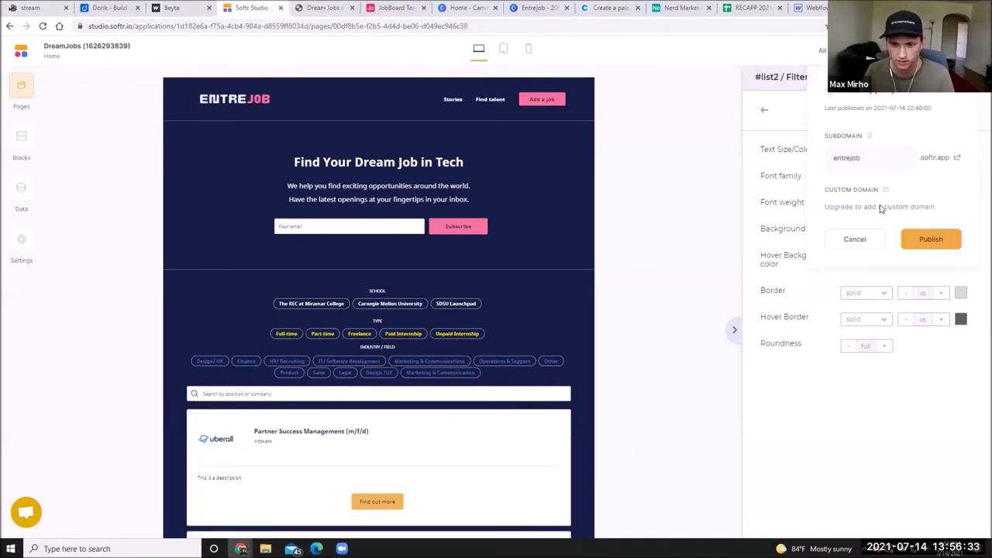
mouse_move(884, 197)
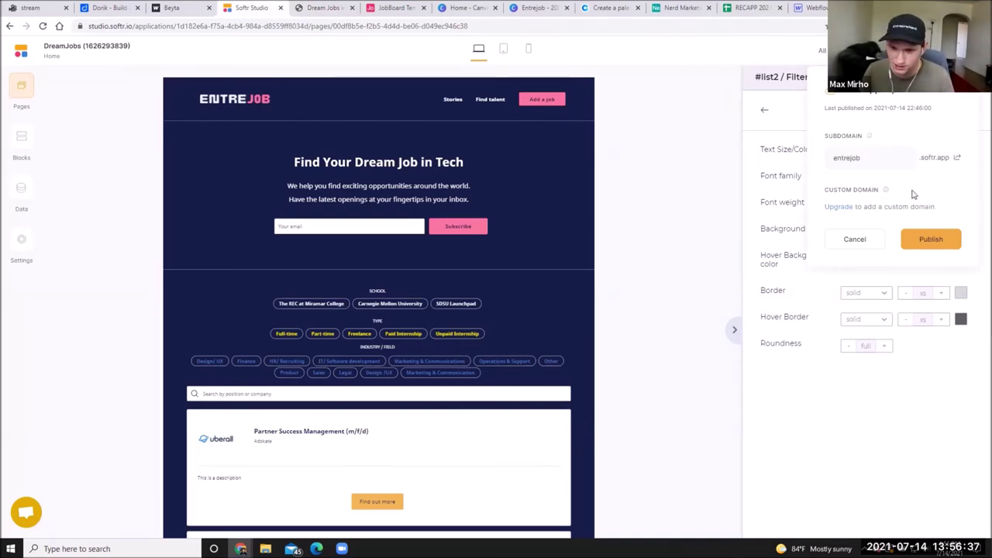
left_click(841, 207)
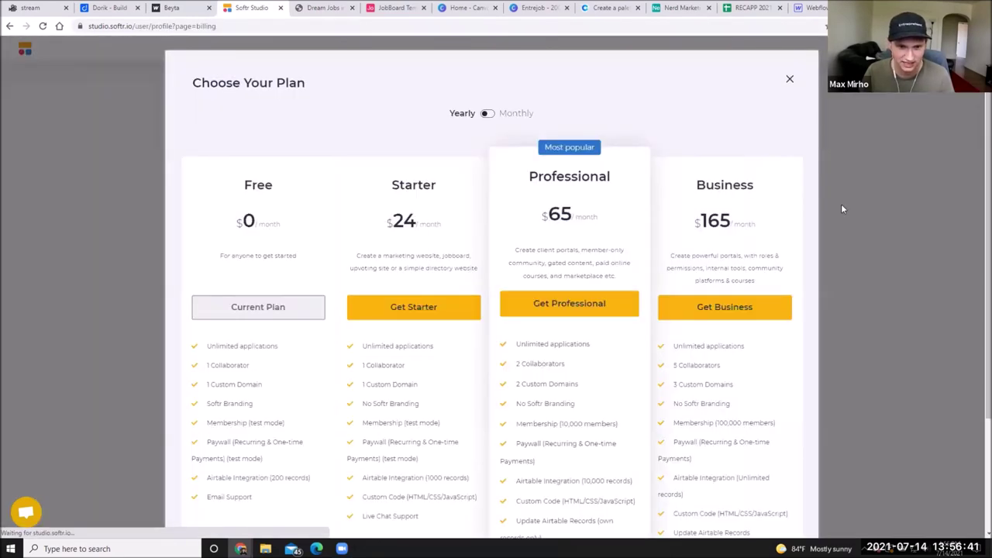
left_click(790, 83)
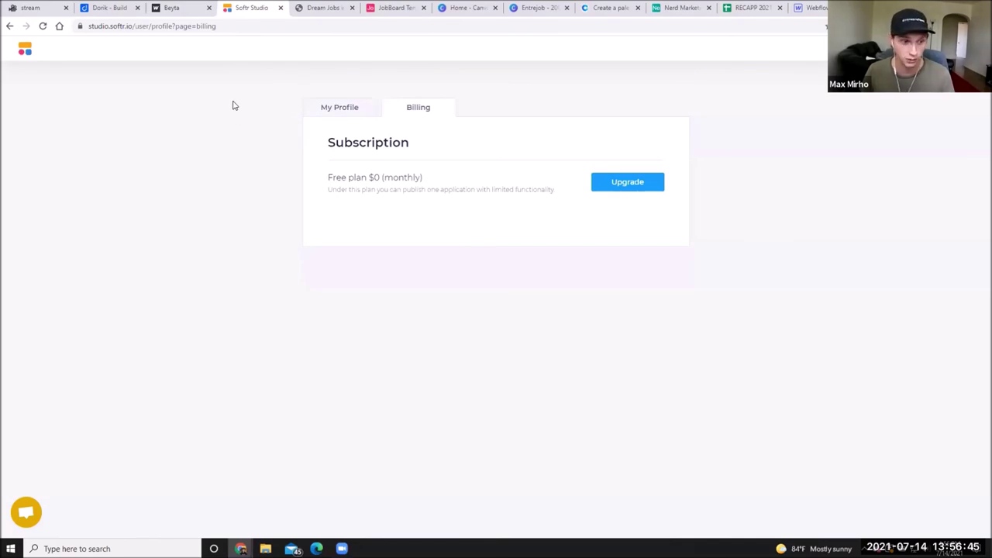
left_click(23, 51)
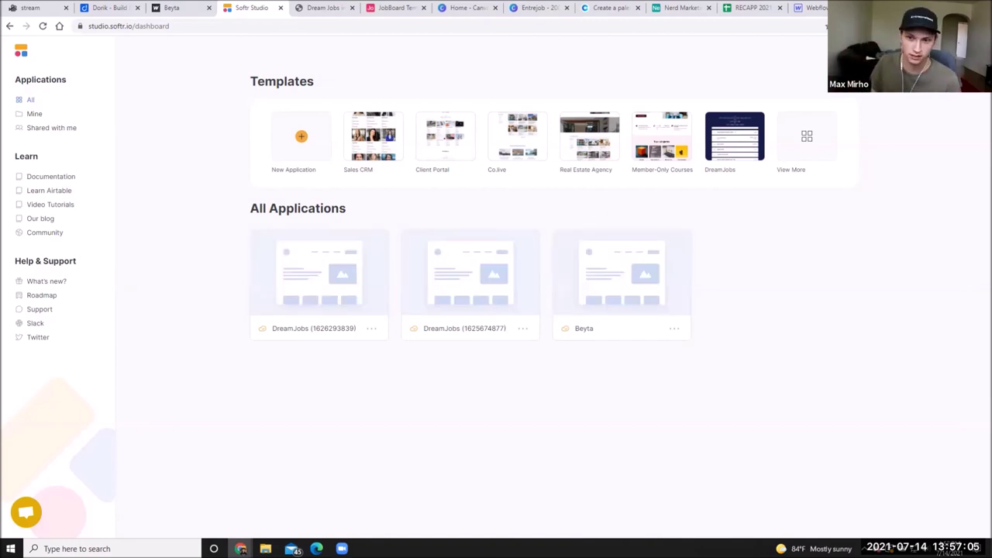
Find Google Domains in a new browser tab and search it for the domain name "entrejobs".
key("ctrl+t")
type("google domains")
key("Return")
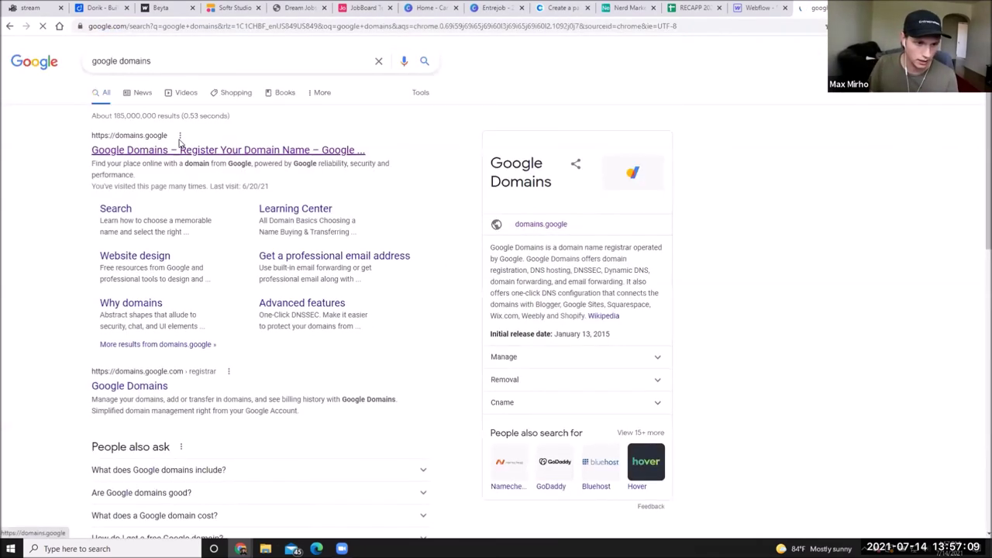
left_click(178, 144)
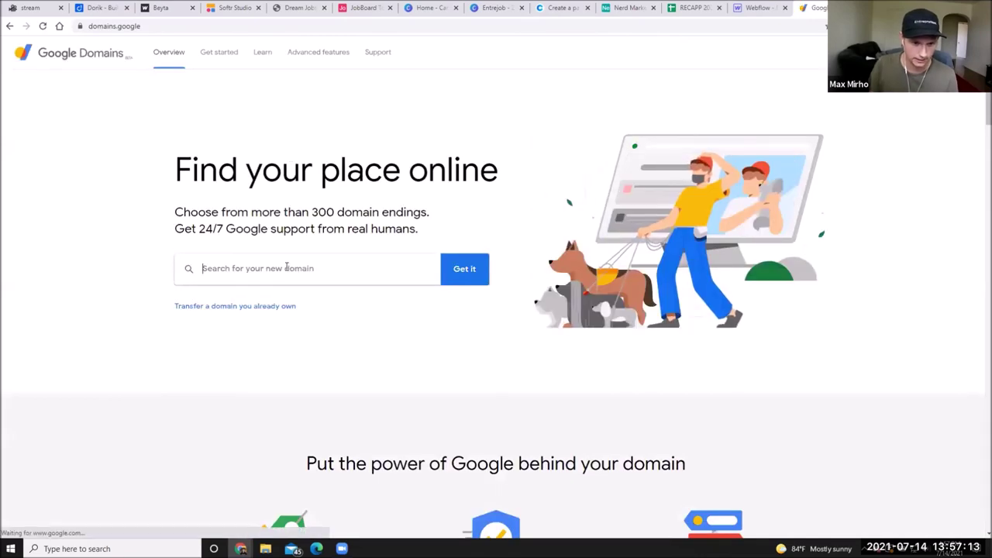
type("entrejobs")
key("Return")
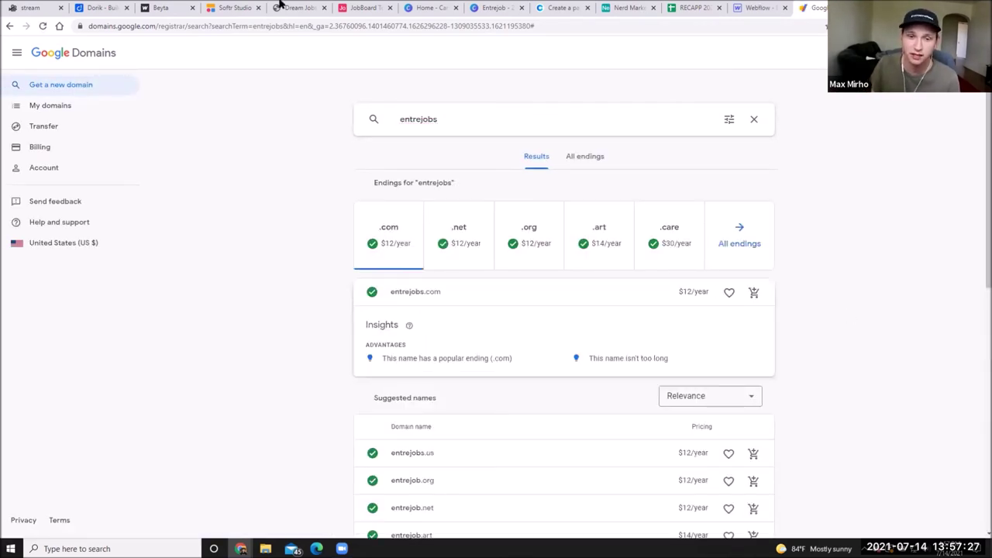
Switch to the Notion page and complete the hypothesis as "See if different schools want their own individual pages for their position listings".
left_click(248, 7)
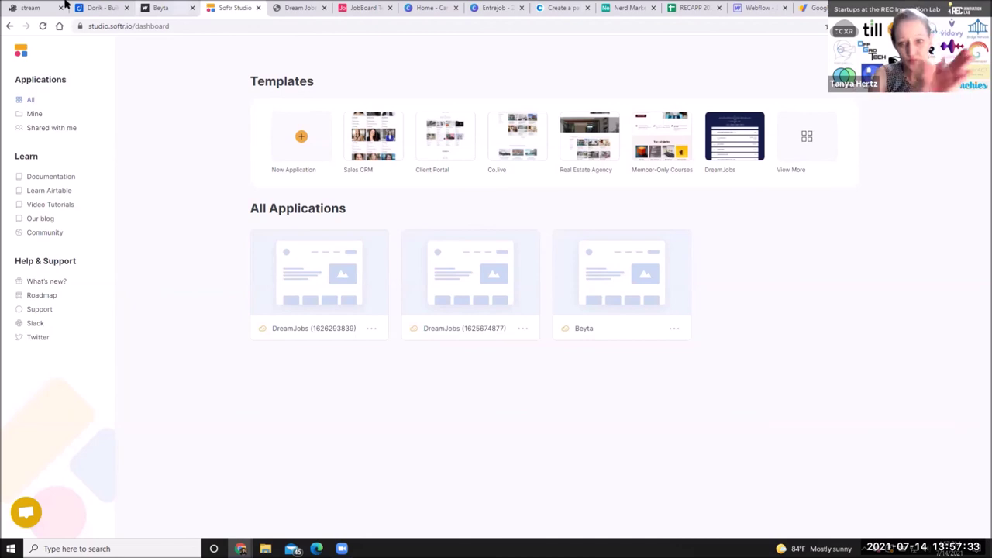
left_click(70, 7)
left_click(42, 7)
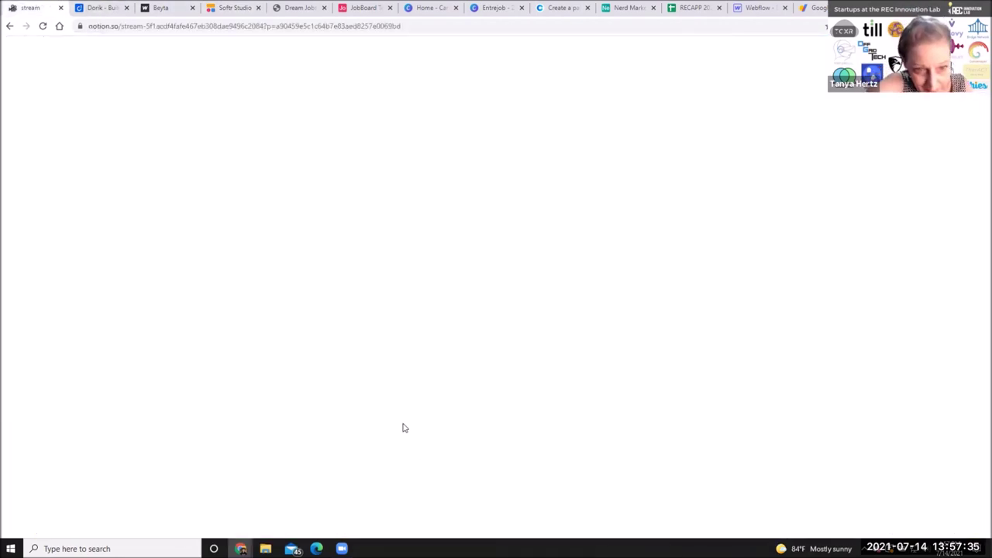
type("want their own individual pages for their position listings")
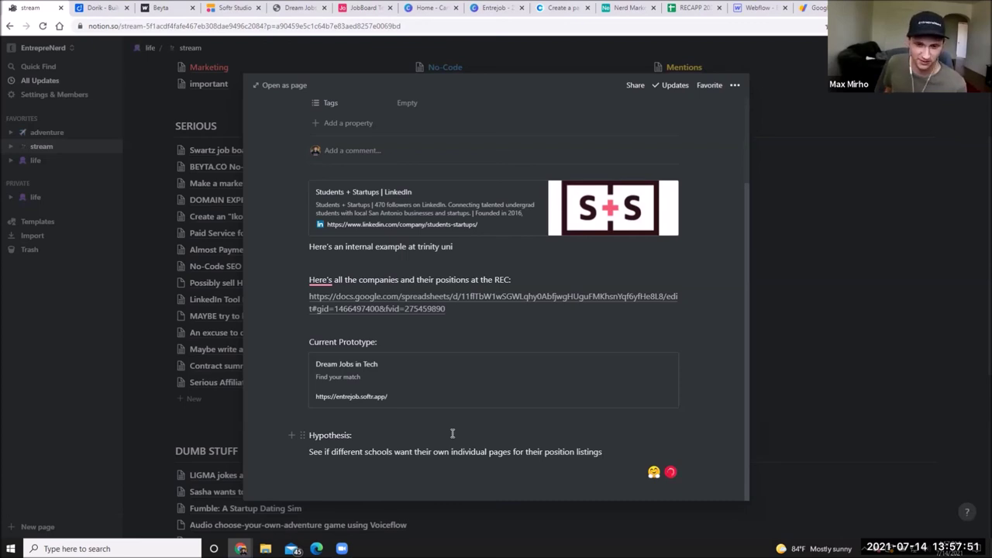
left_click(446, 335)
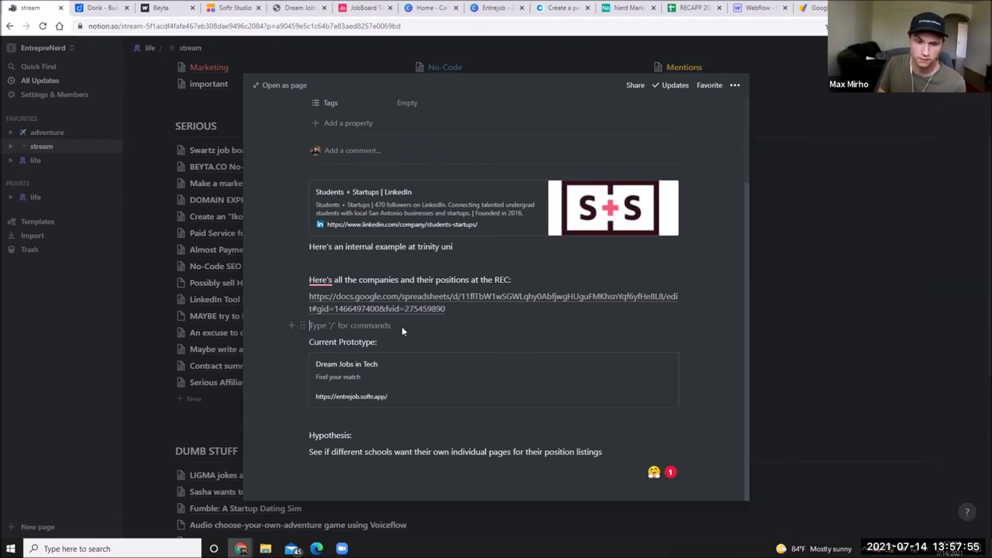